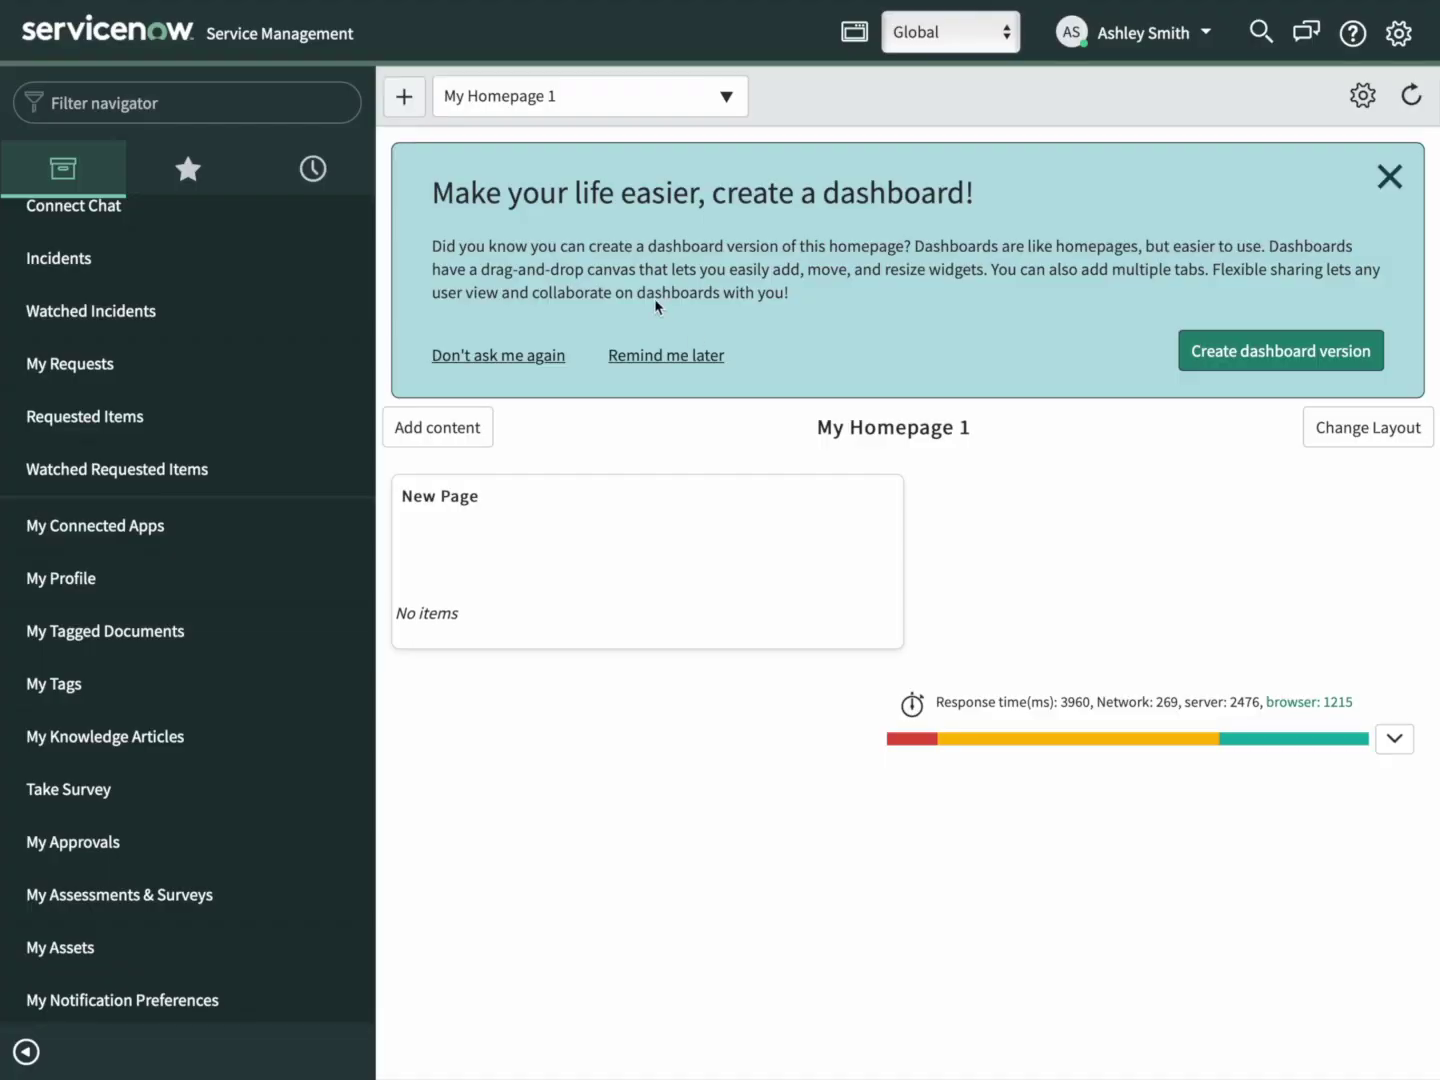
- Filter the navigator for 'applications' and open the All Available Applications list
scroll(209, 440, "up", 4)
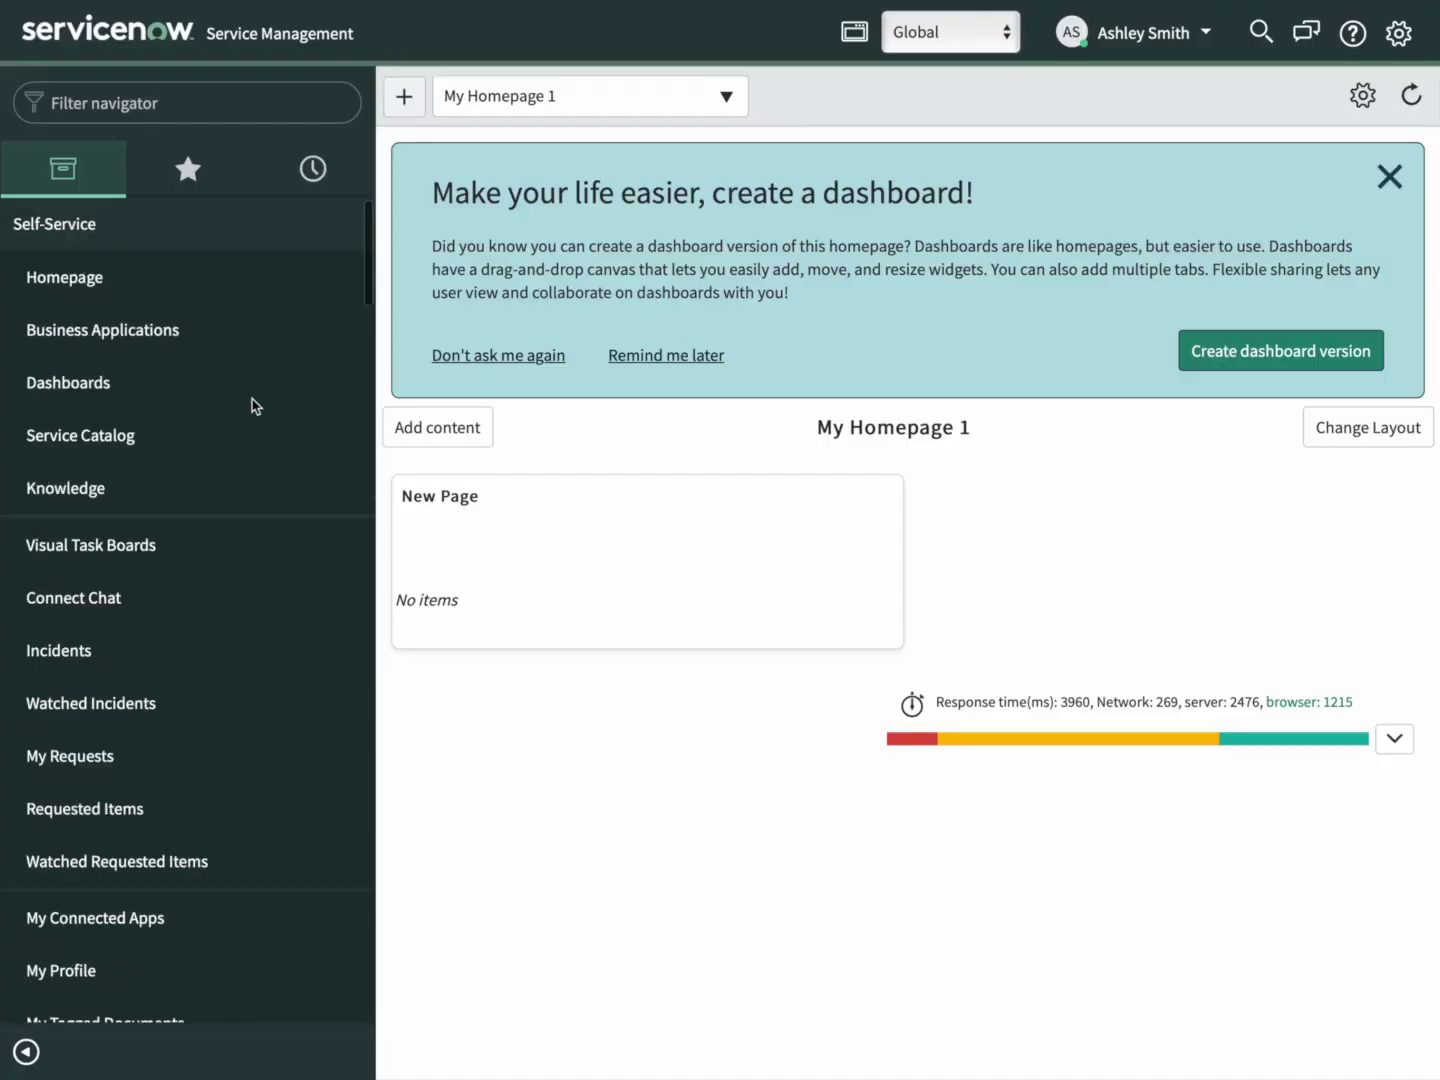
left_click(109, 100)
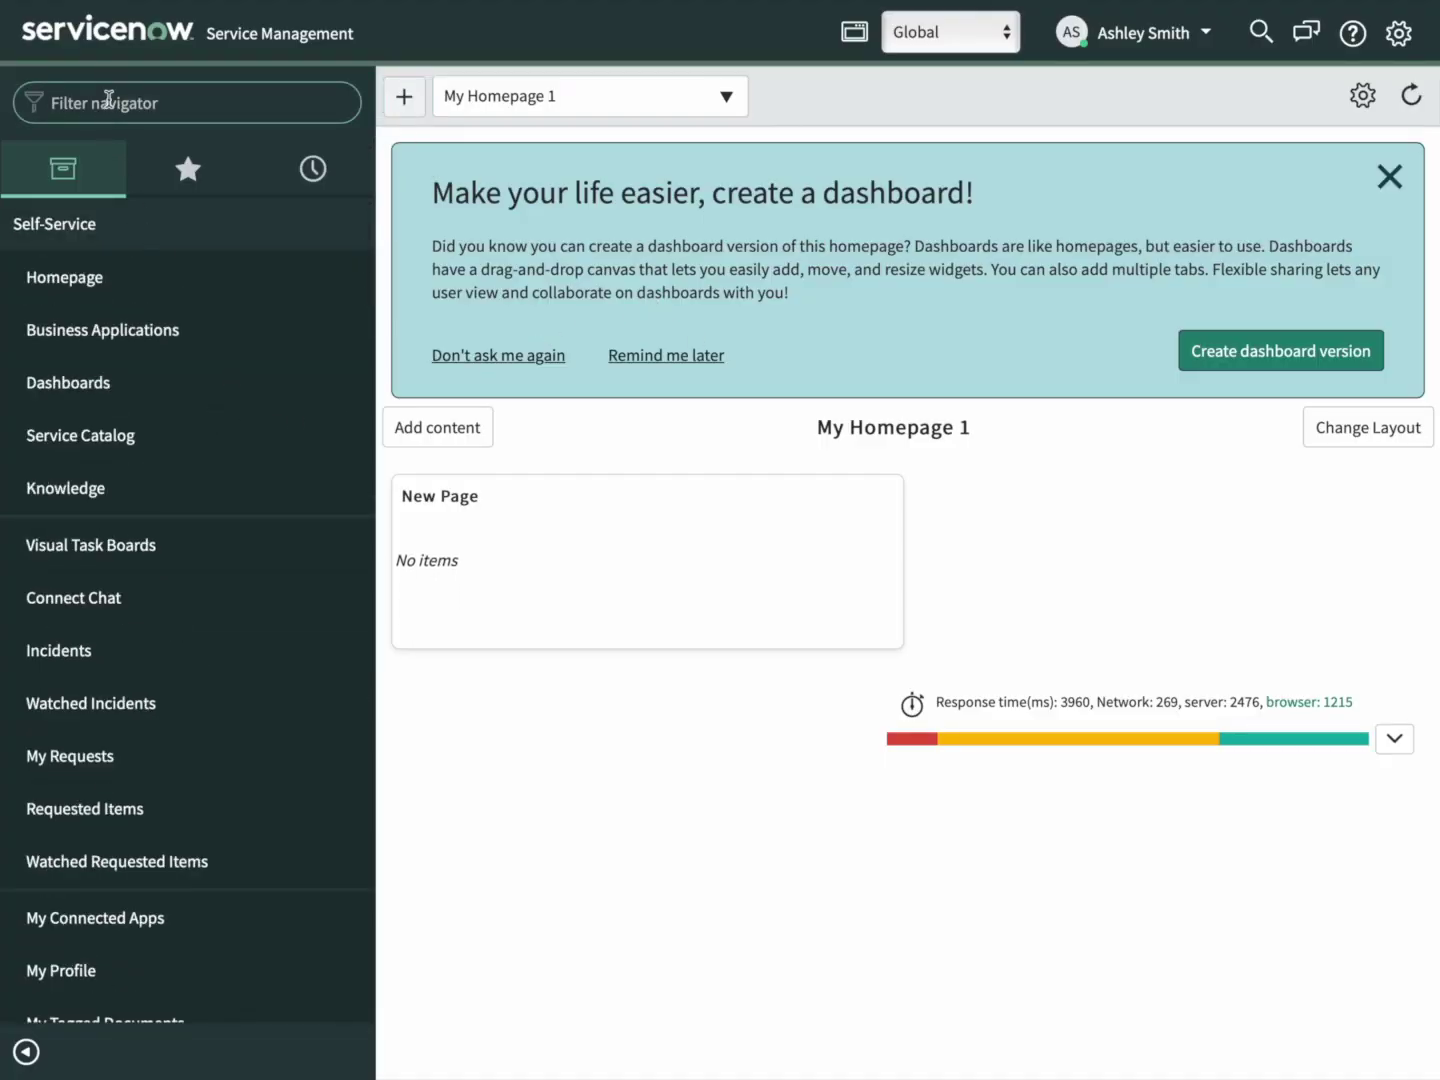
type("applications")
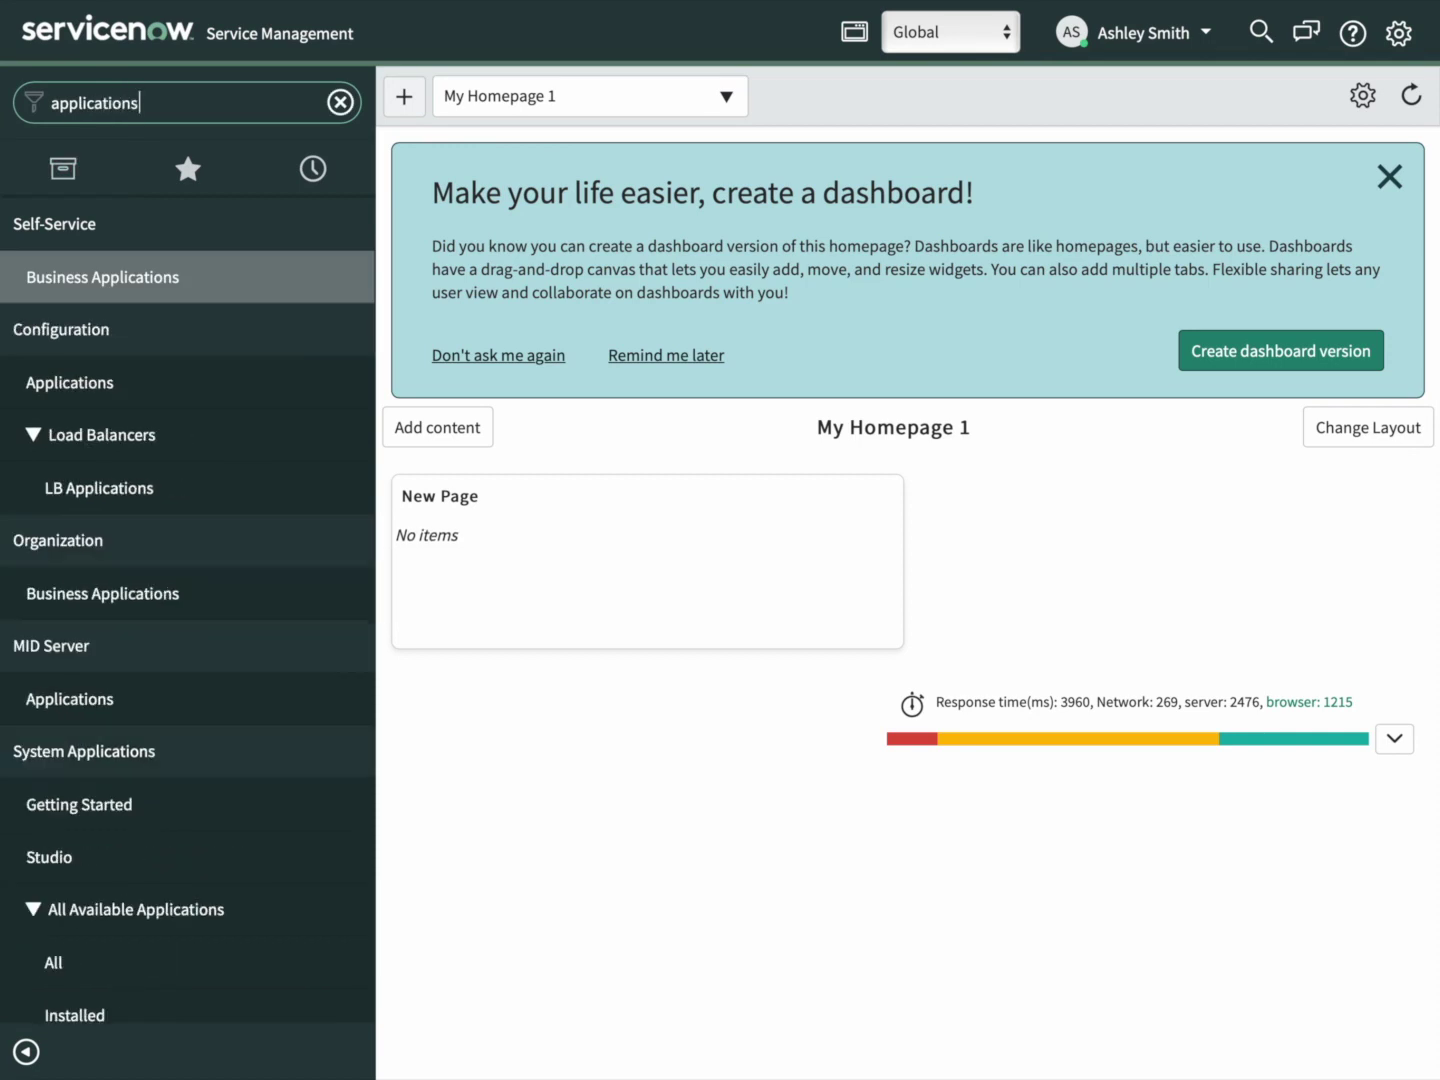
scroll(103, 530, "down", 4)
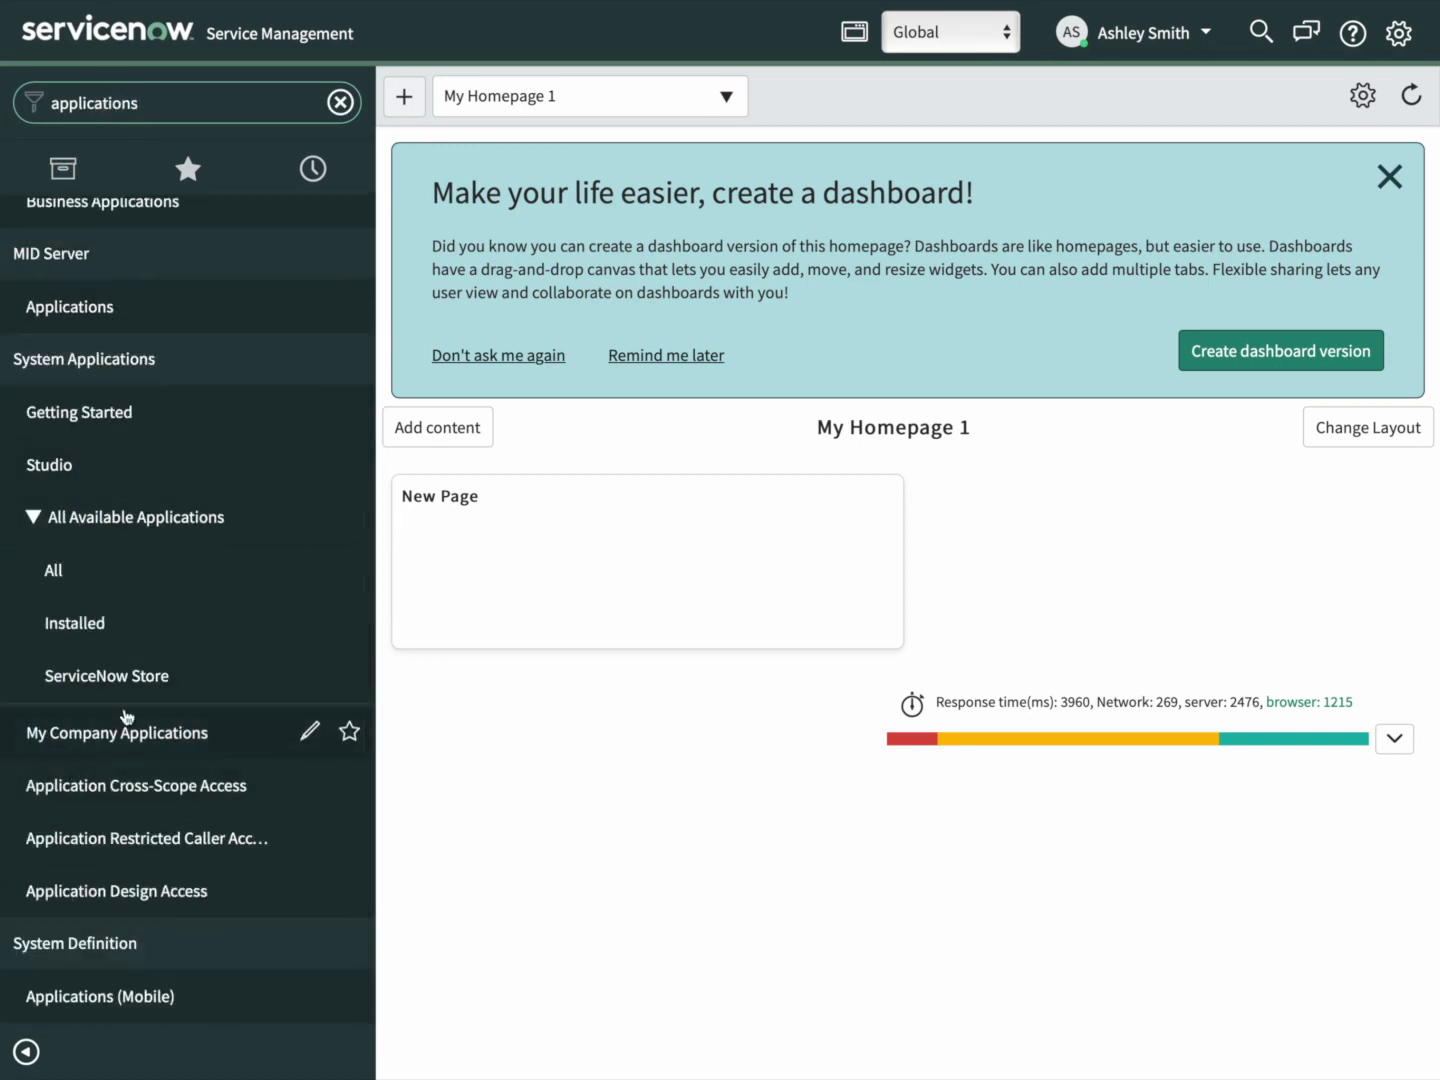
left_click(71, 577)
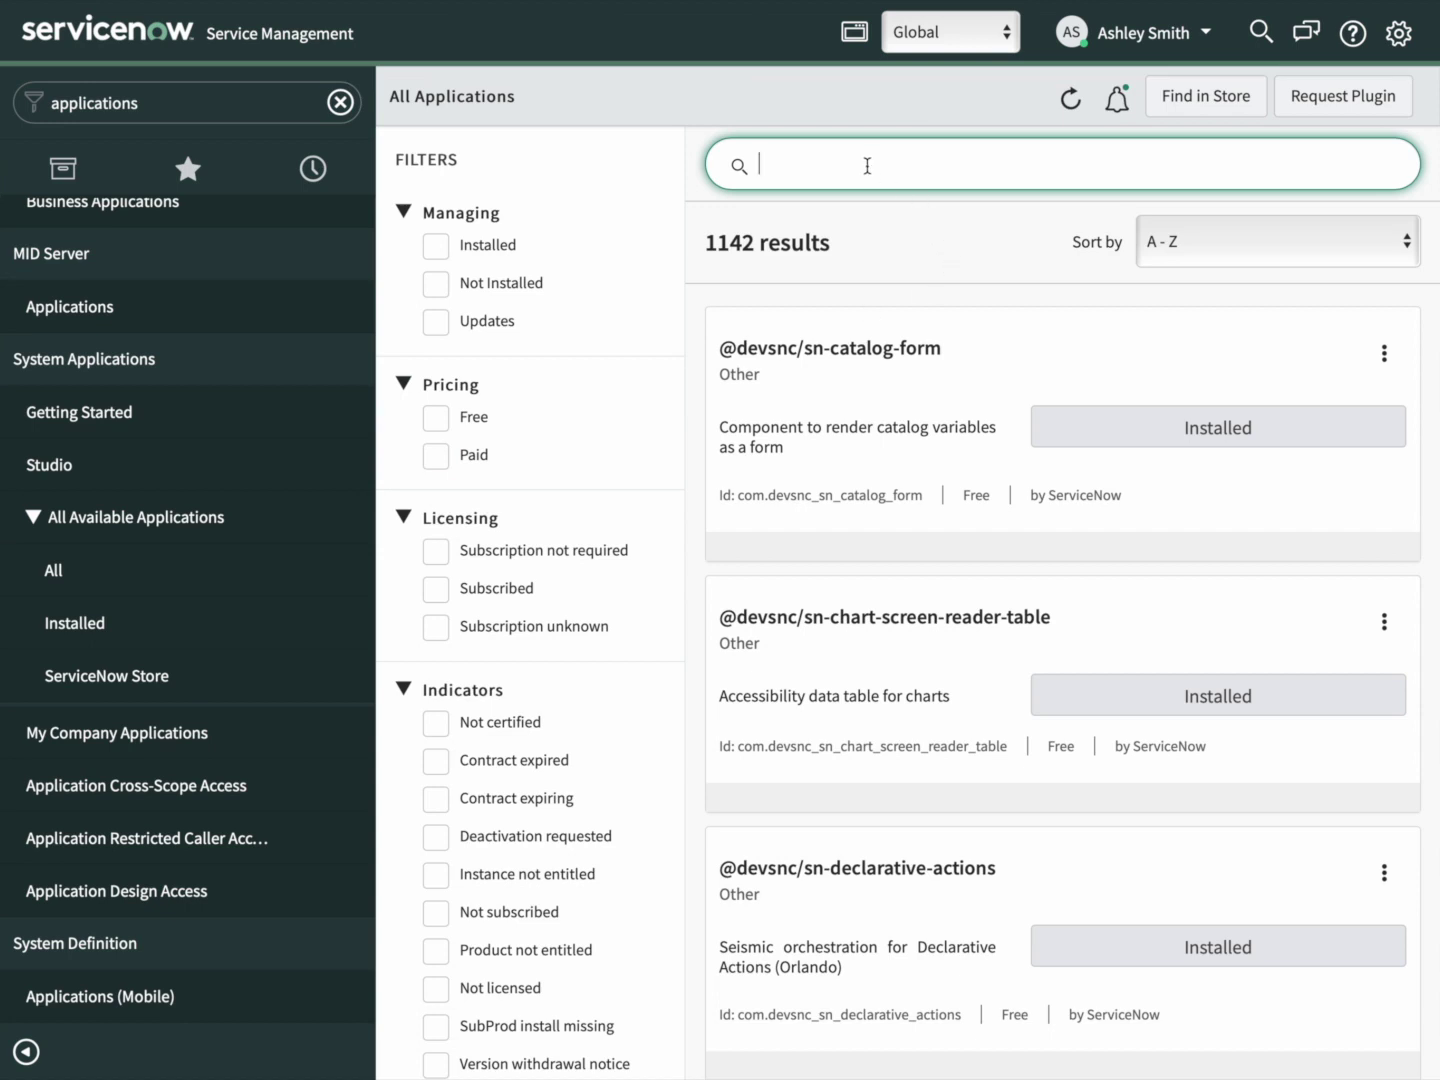
- Find Jira Spoke, install version 2.6.5, and dismiss the success message
type("Jira Spoke")
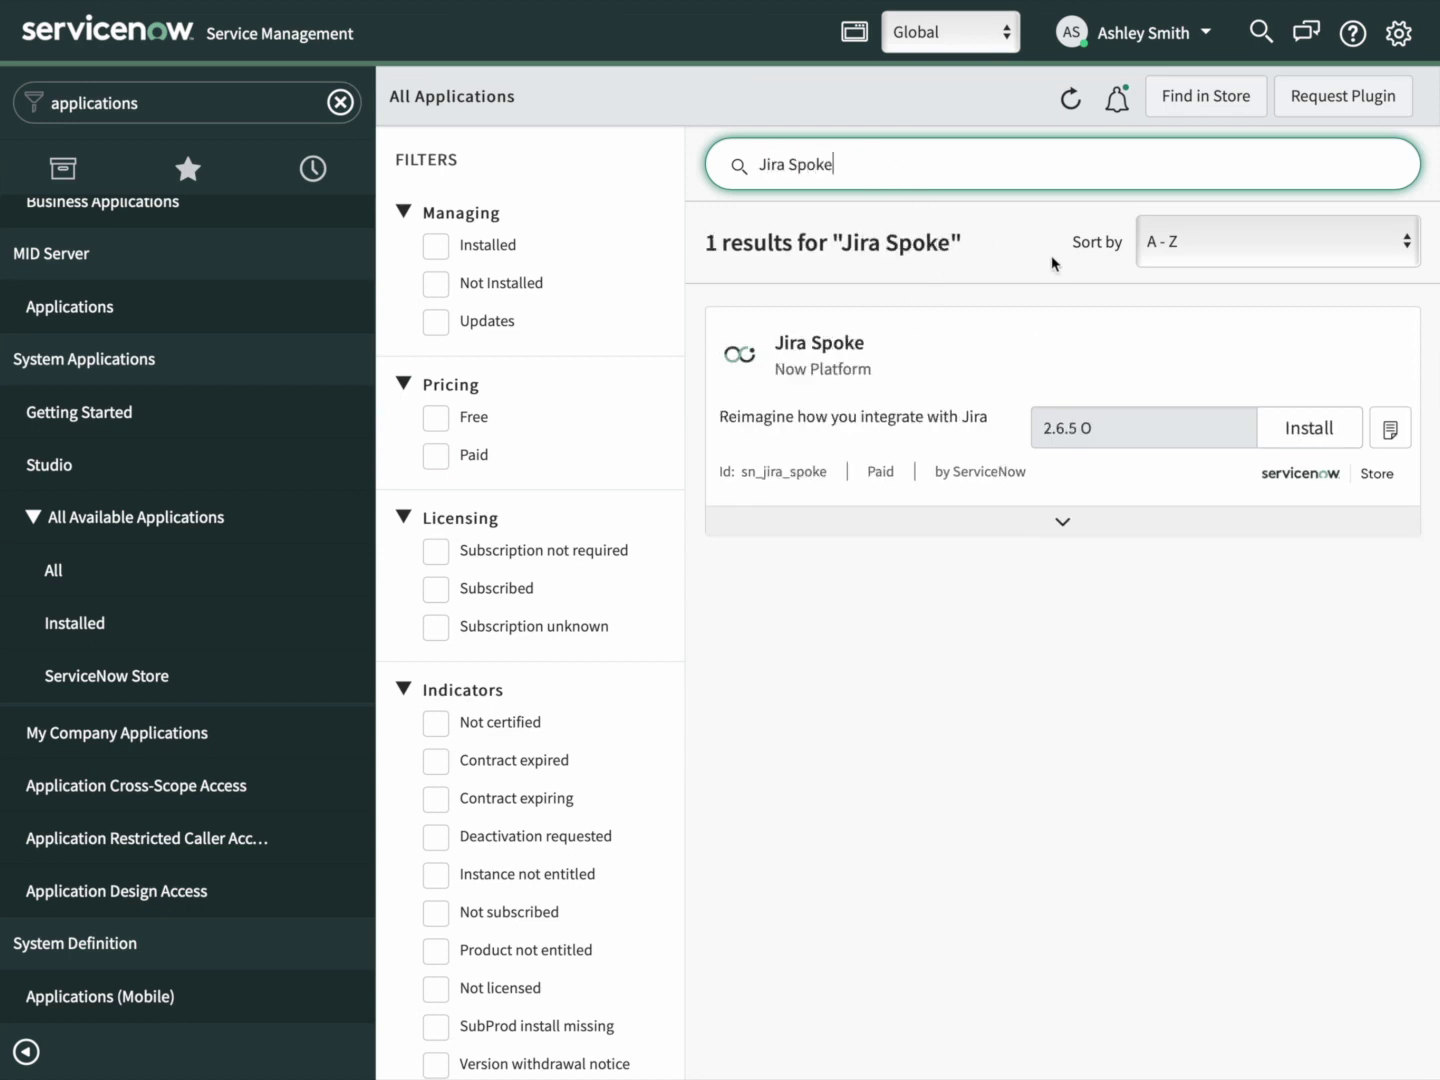
left_click(1322, 430)
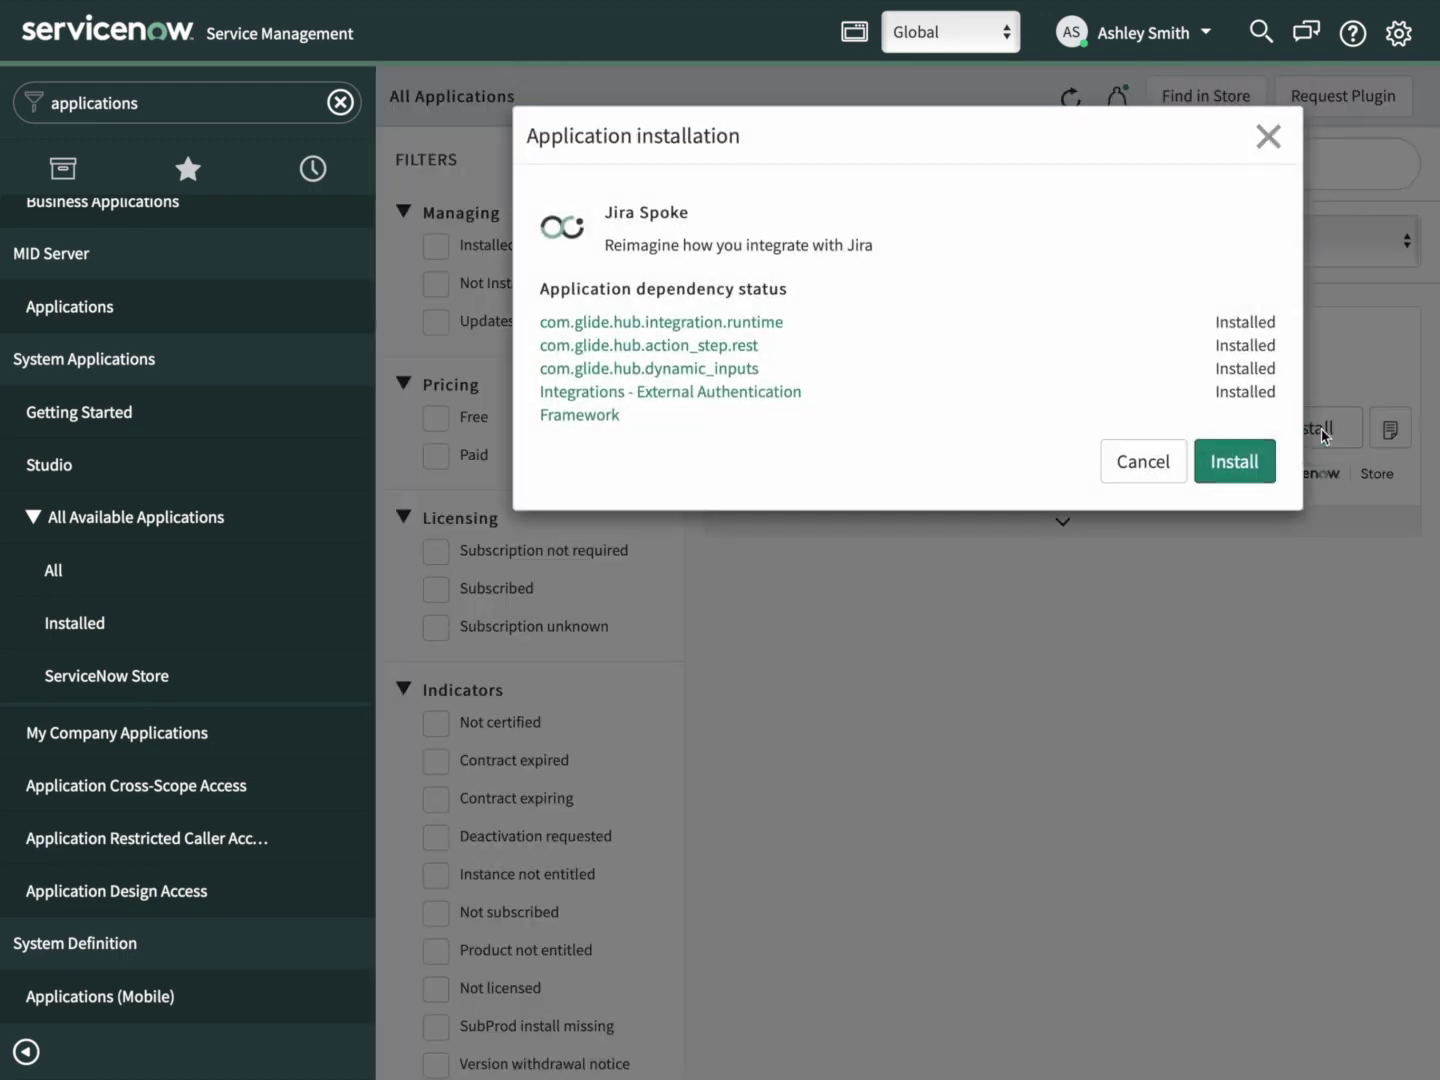
left_click(1228, 446)
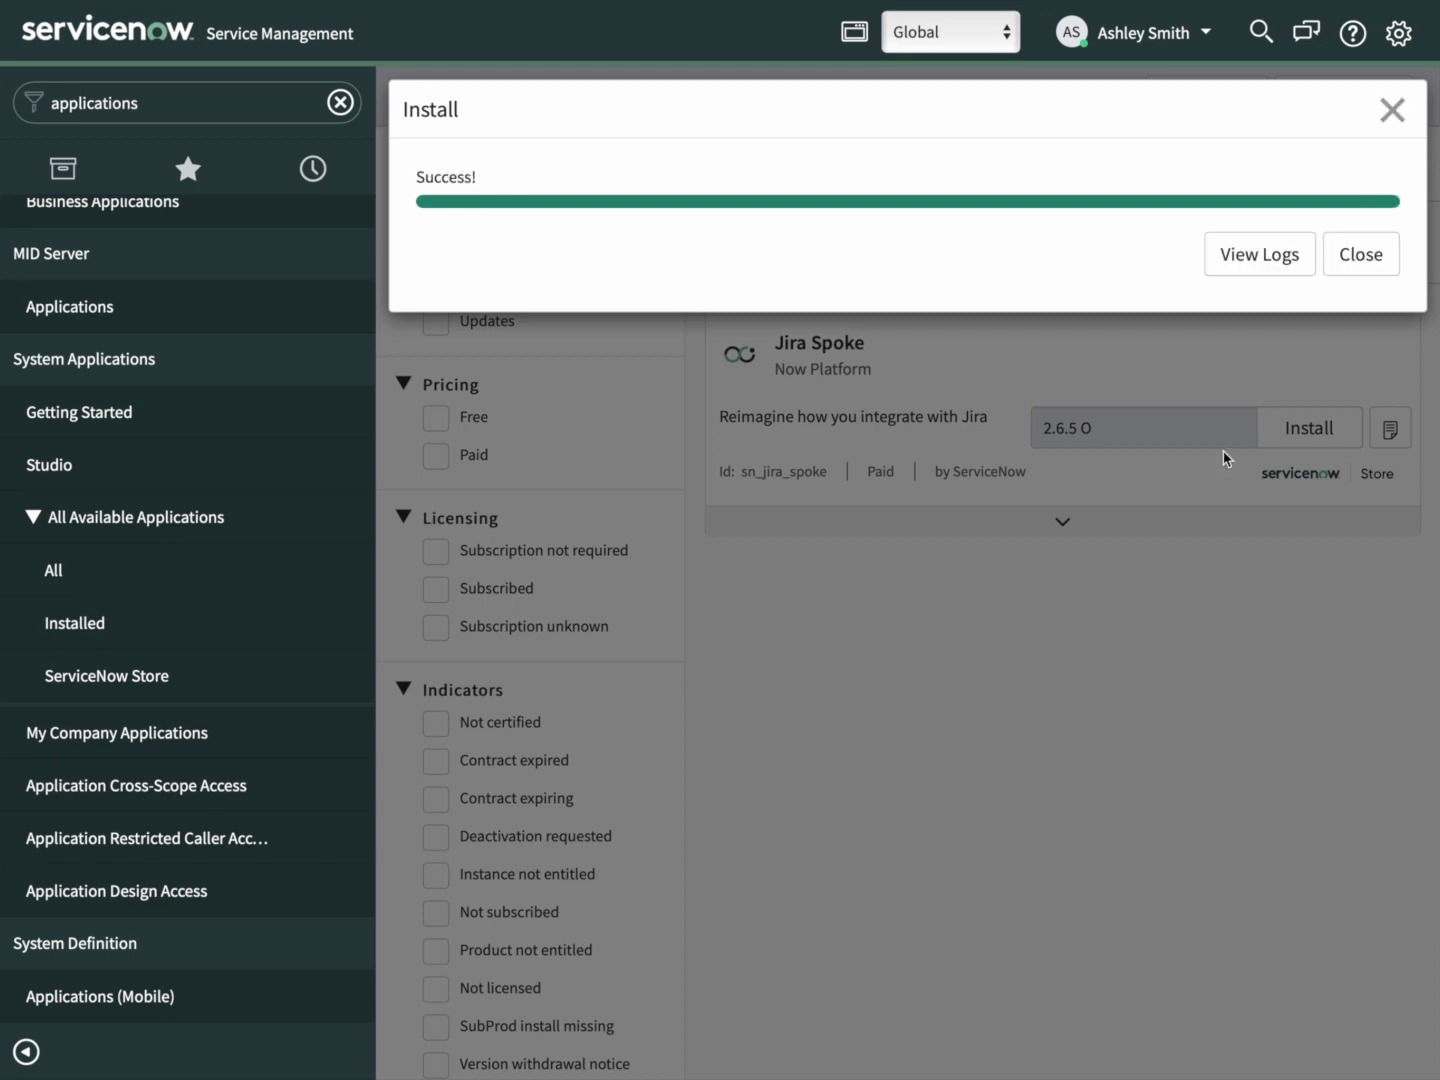
left_click(1382, 262)
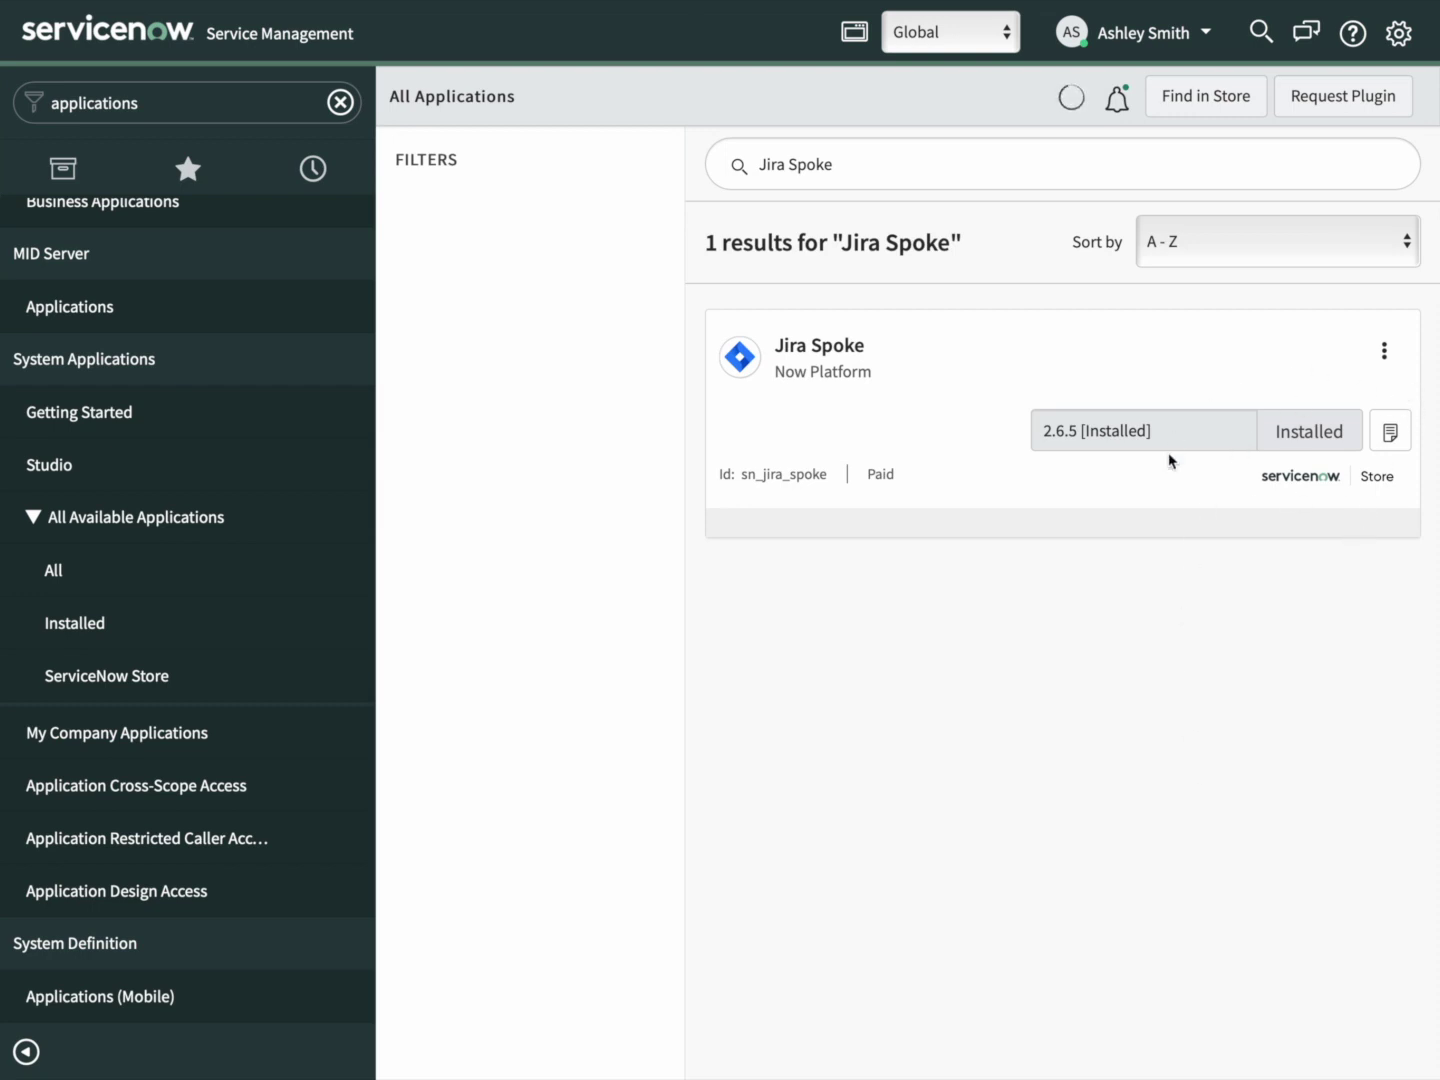
- Filter the navigator for 'credentials' and open the Jira credential record
left_click_drag(247, 106, 29, 100)
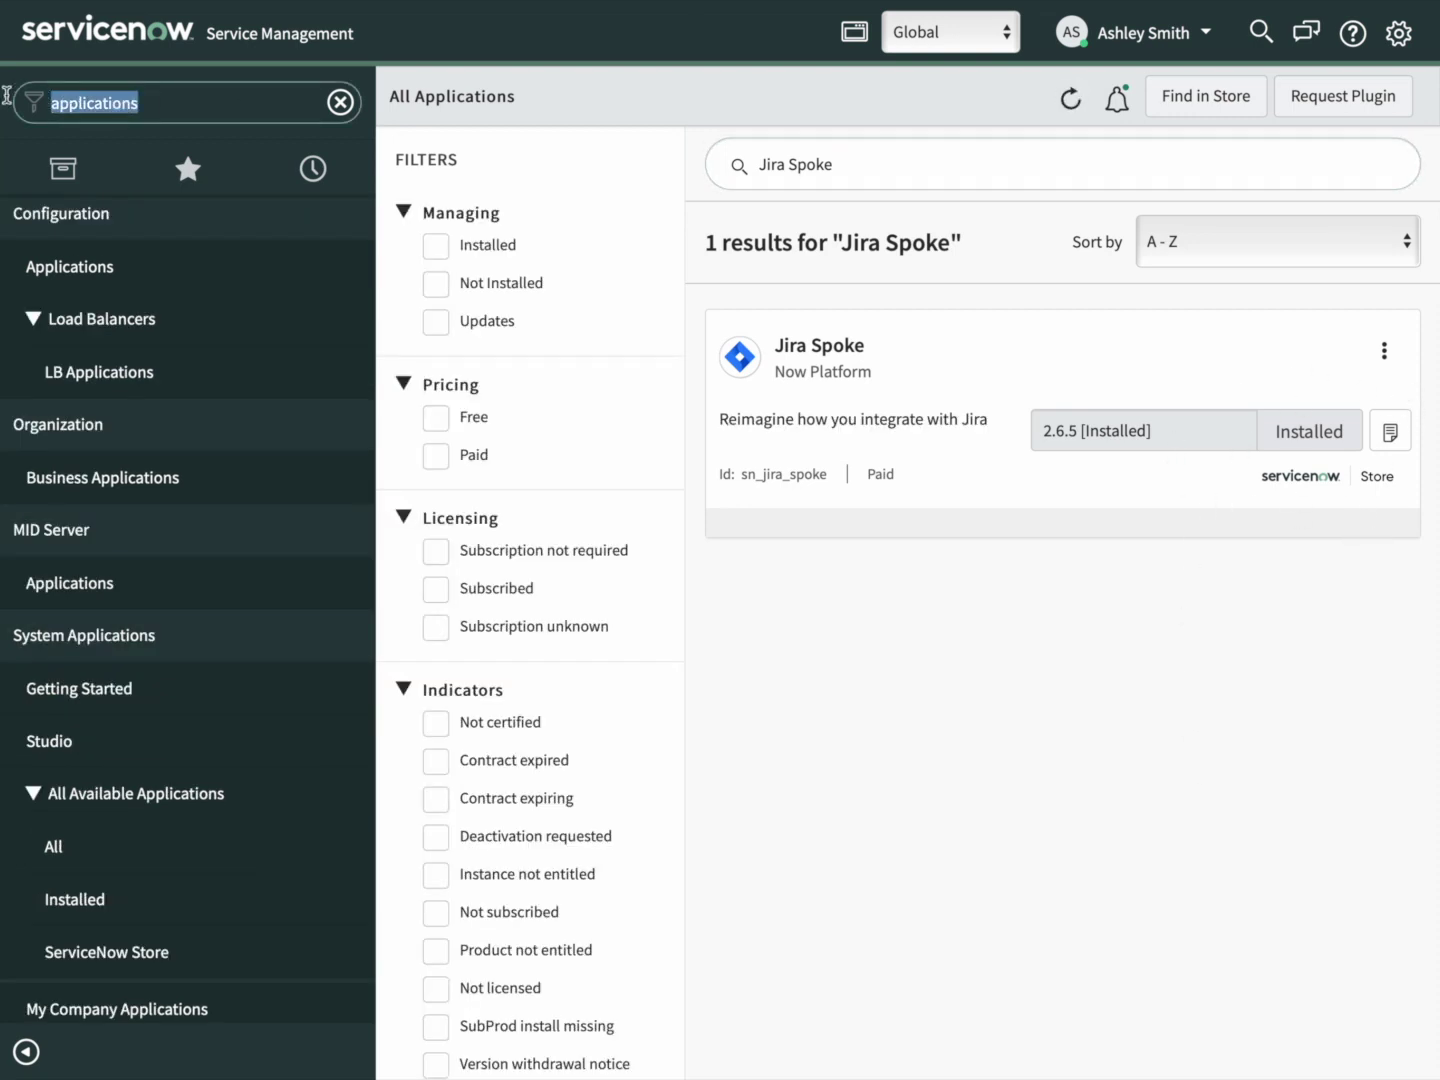
type("credentials")
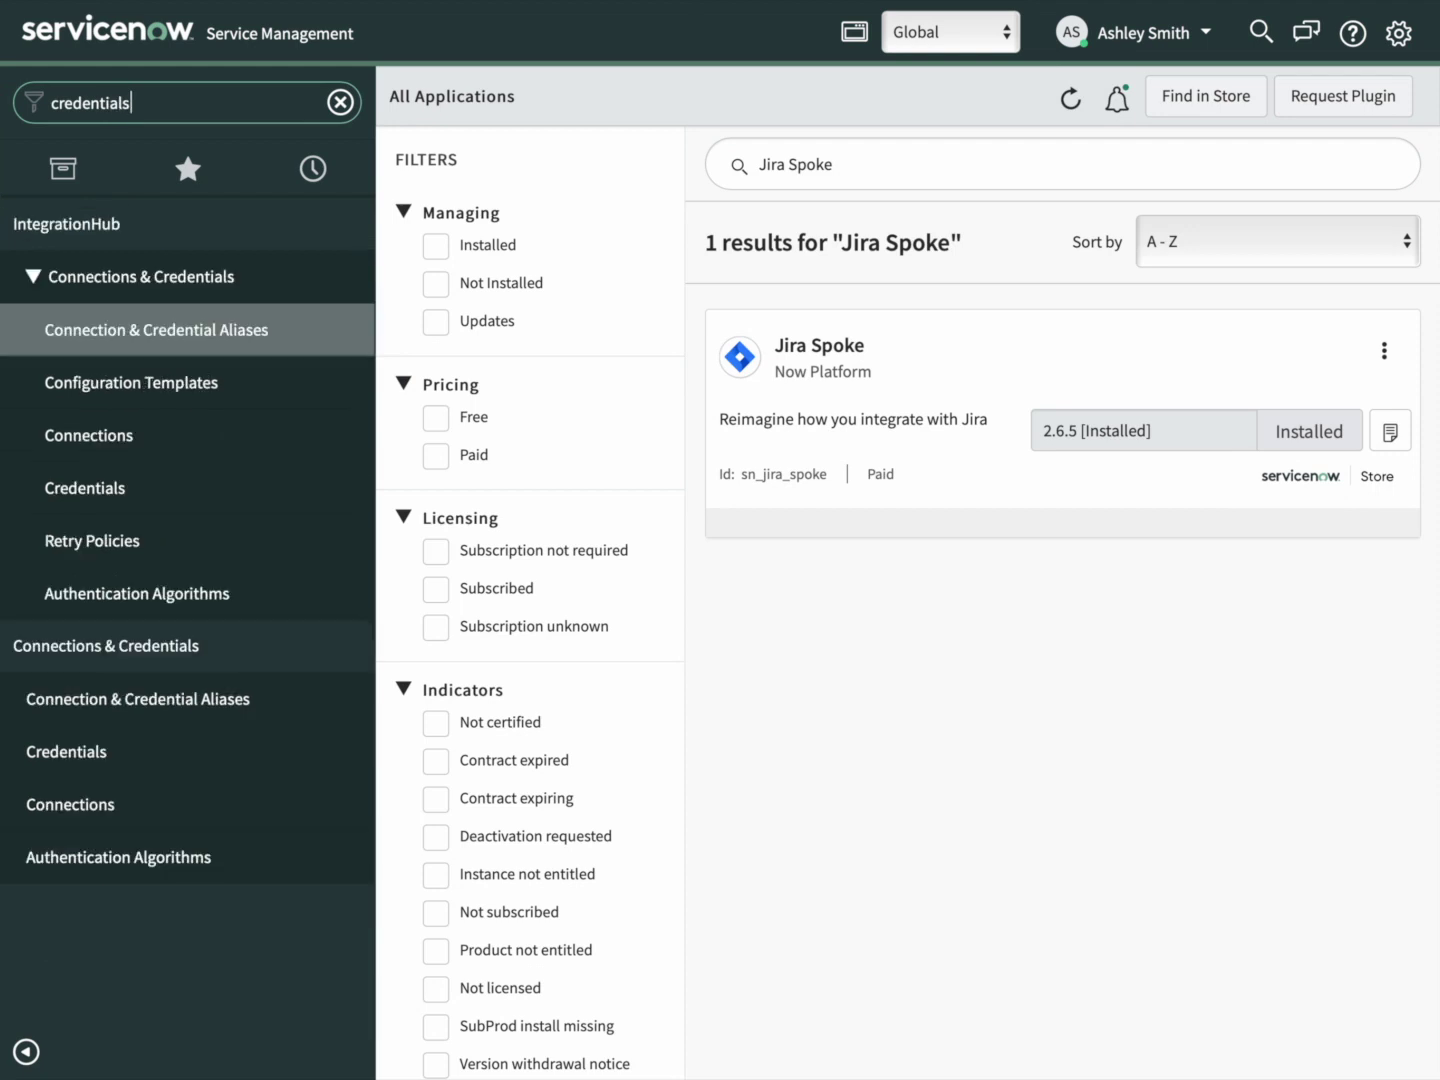
left_click(122, 492)
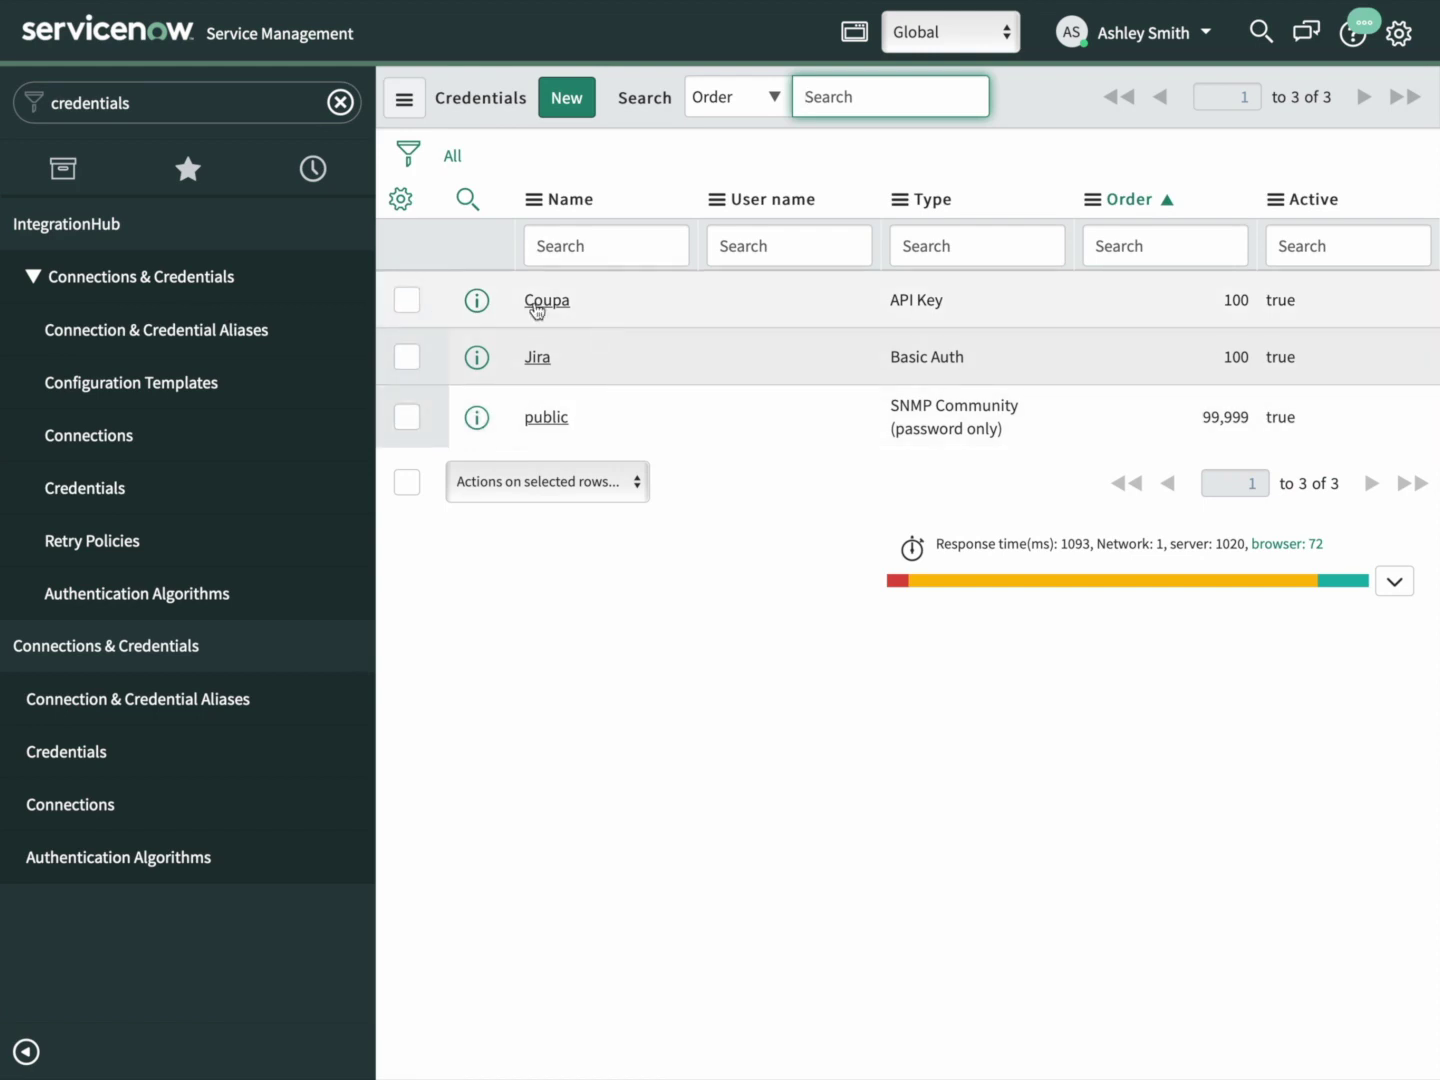
left_click(530, 362)
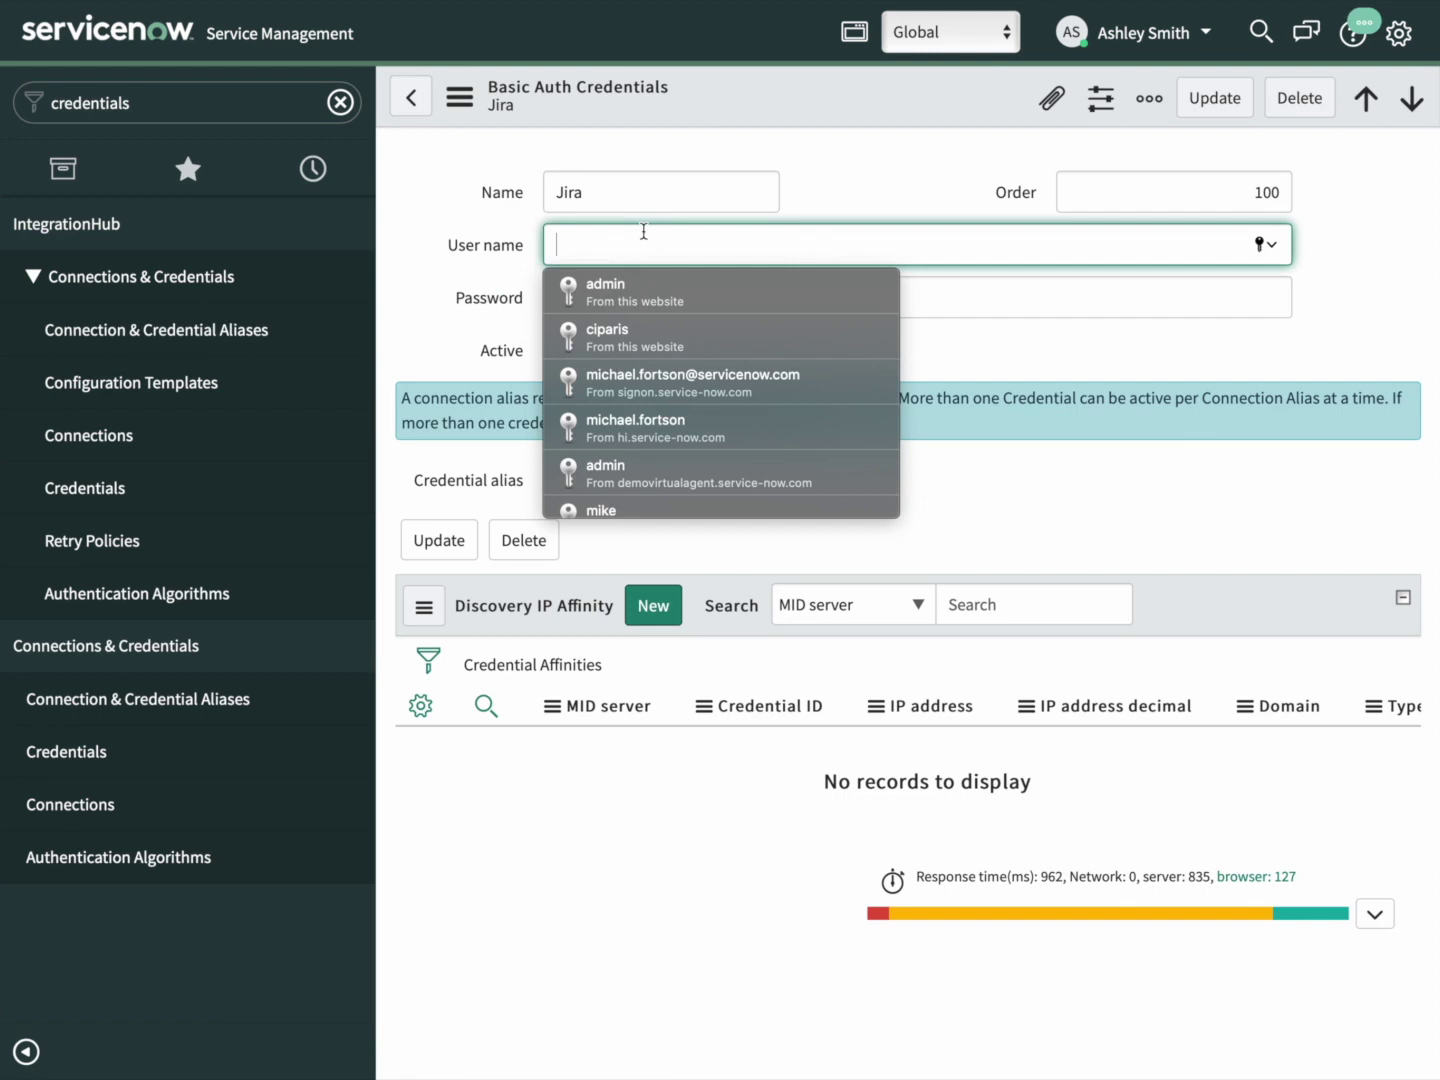
- Autofill the saved user name and clear the existing password
key("Down")
key("Down")
key("Down")
key("Down")
key("Down")
key("Down")
key("Down")
key("Return")
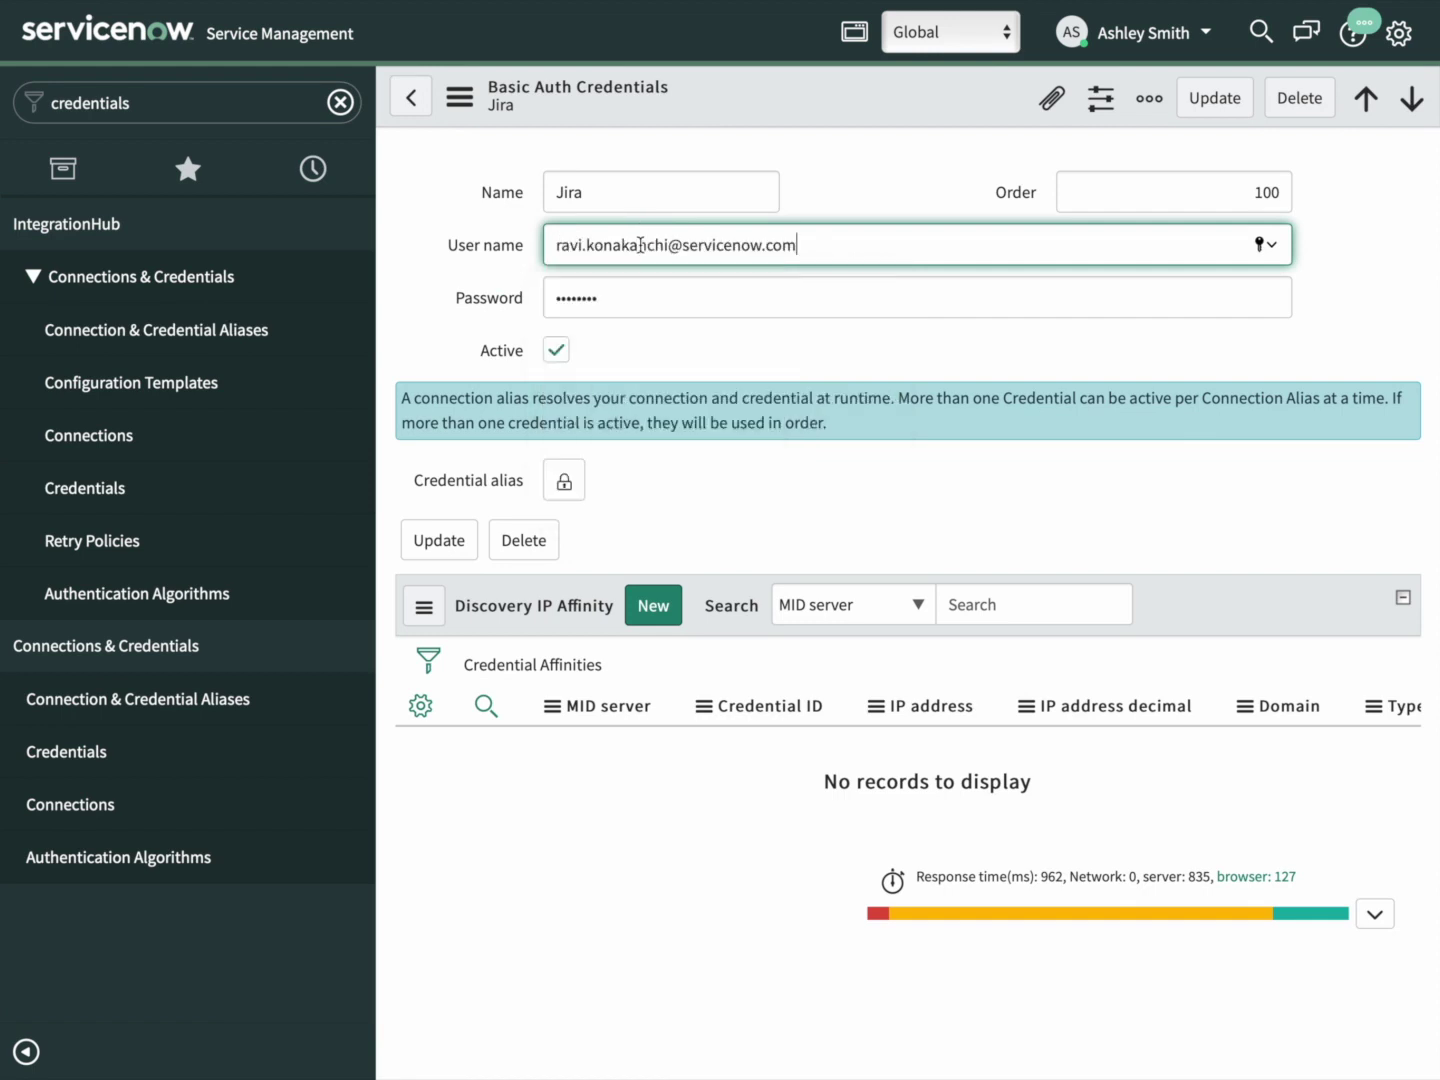
key("Tab")
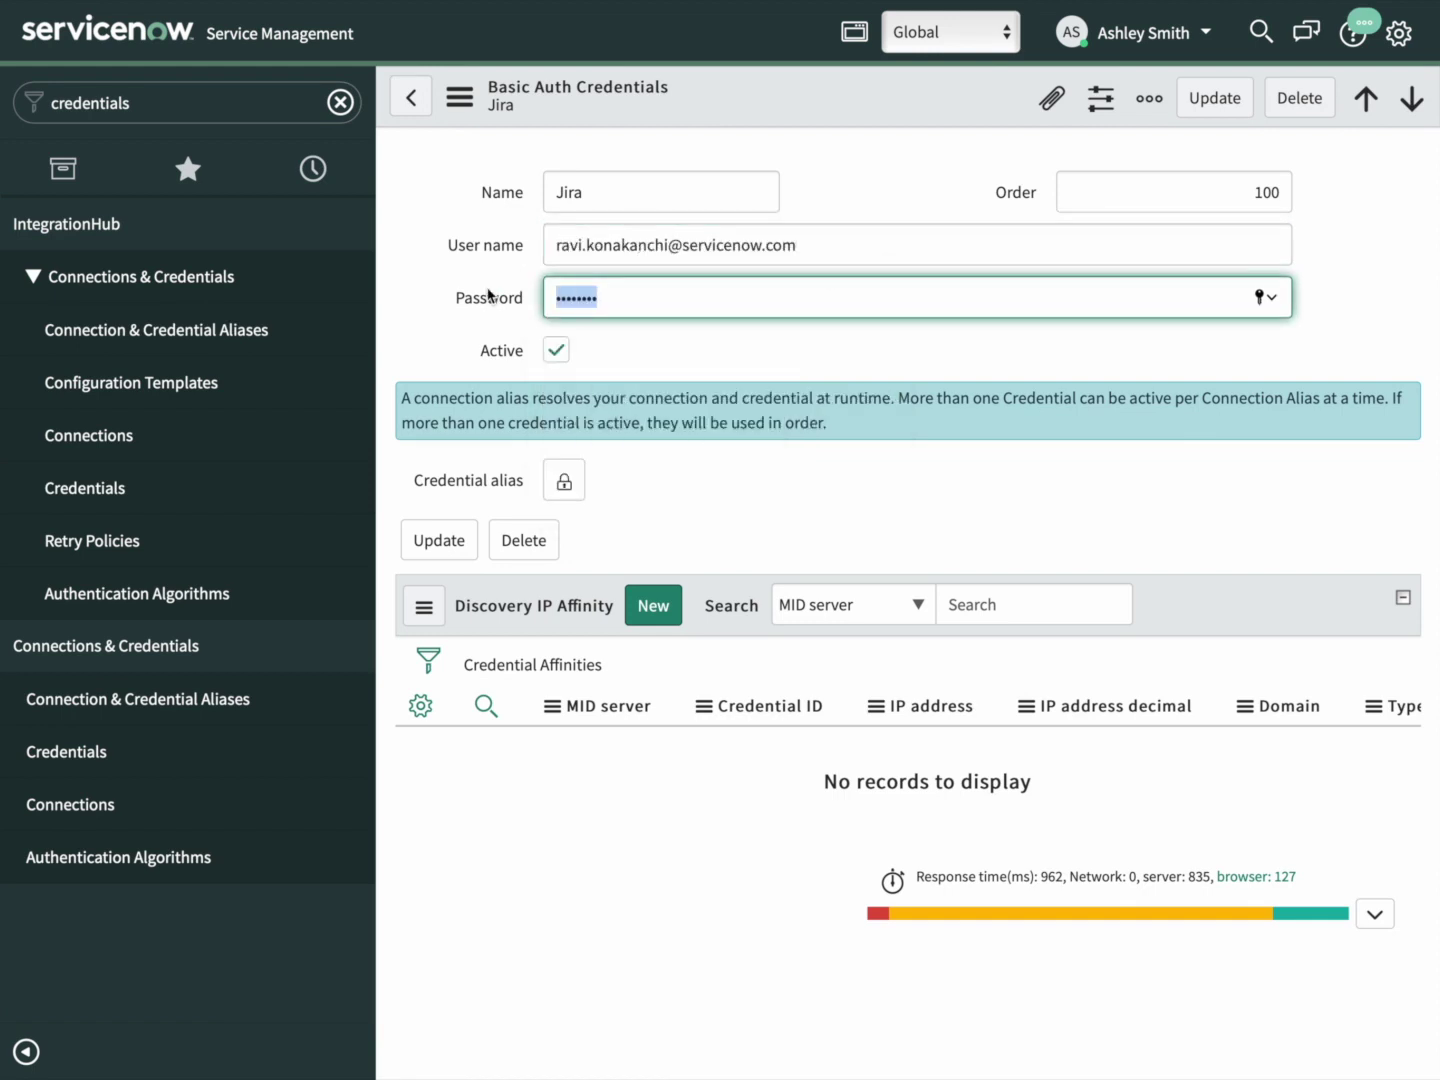
key("BackSpace")
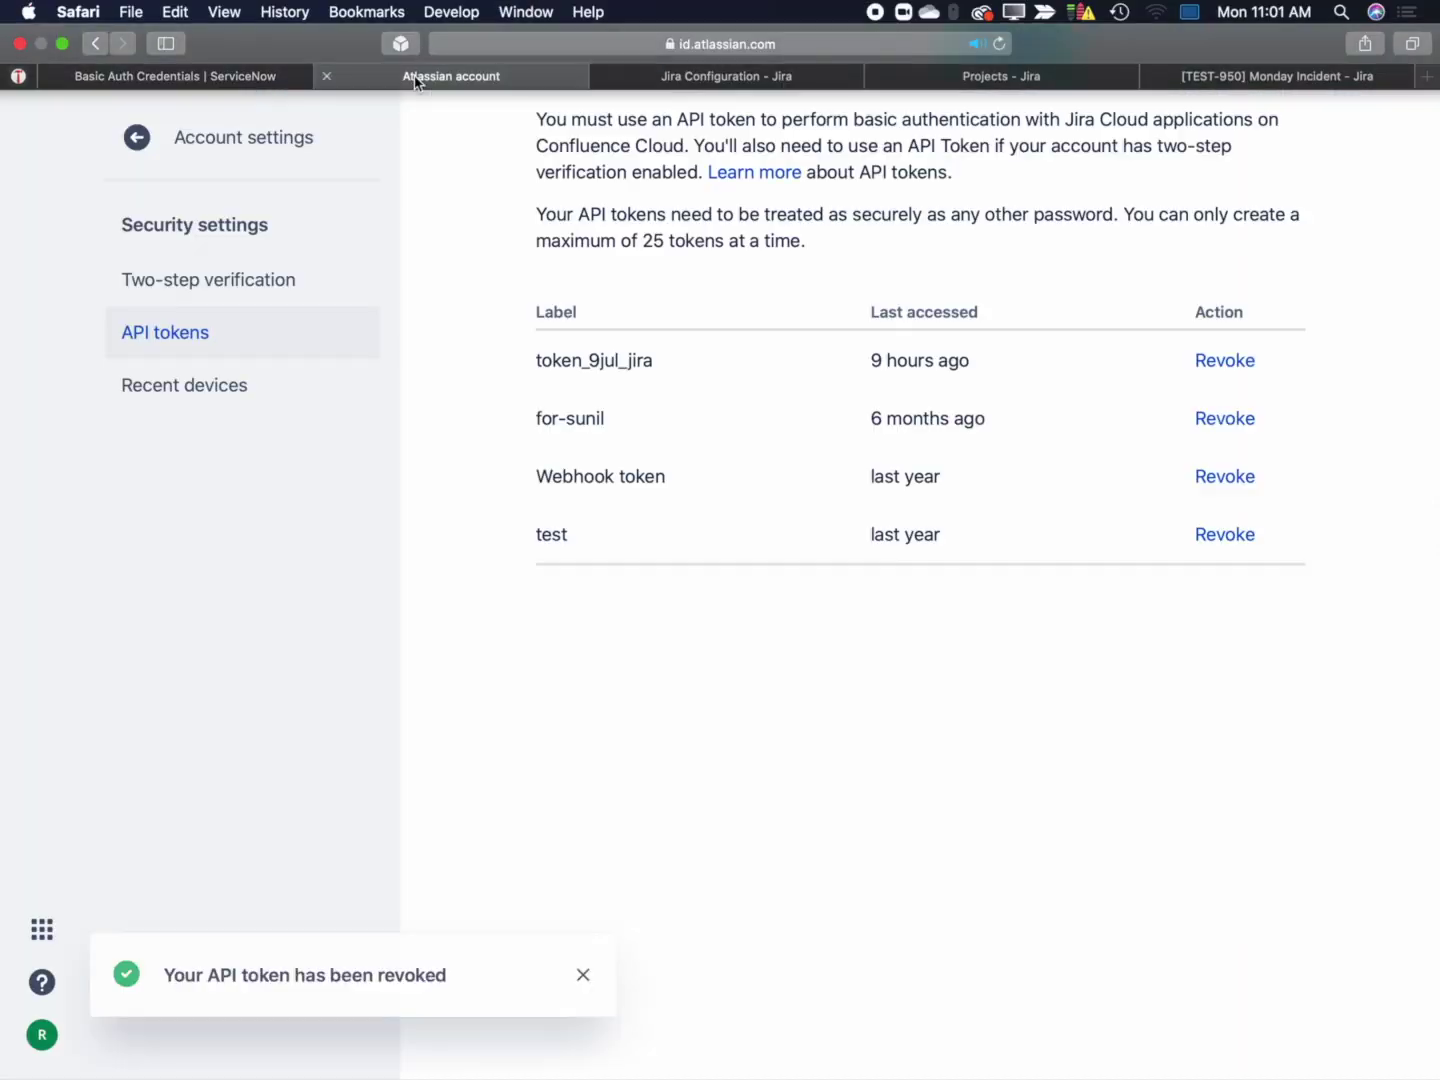
- Go to the Atlassian account's API token management page under Security
left_click(420, 80)
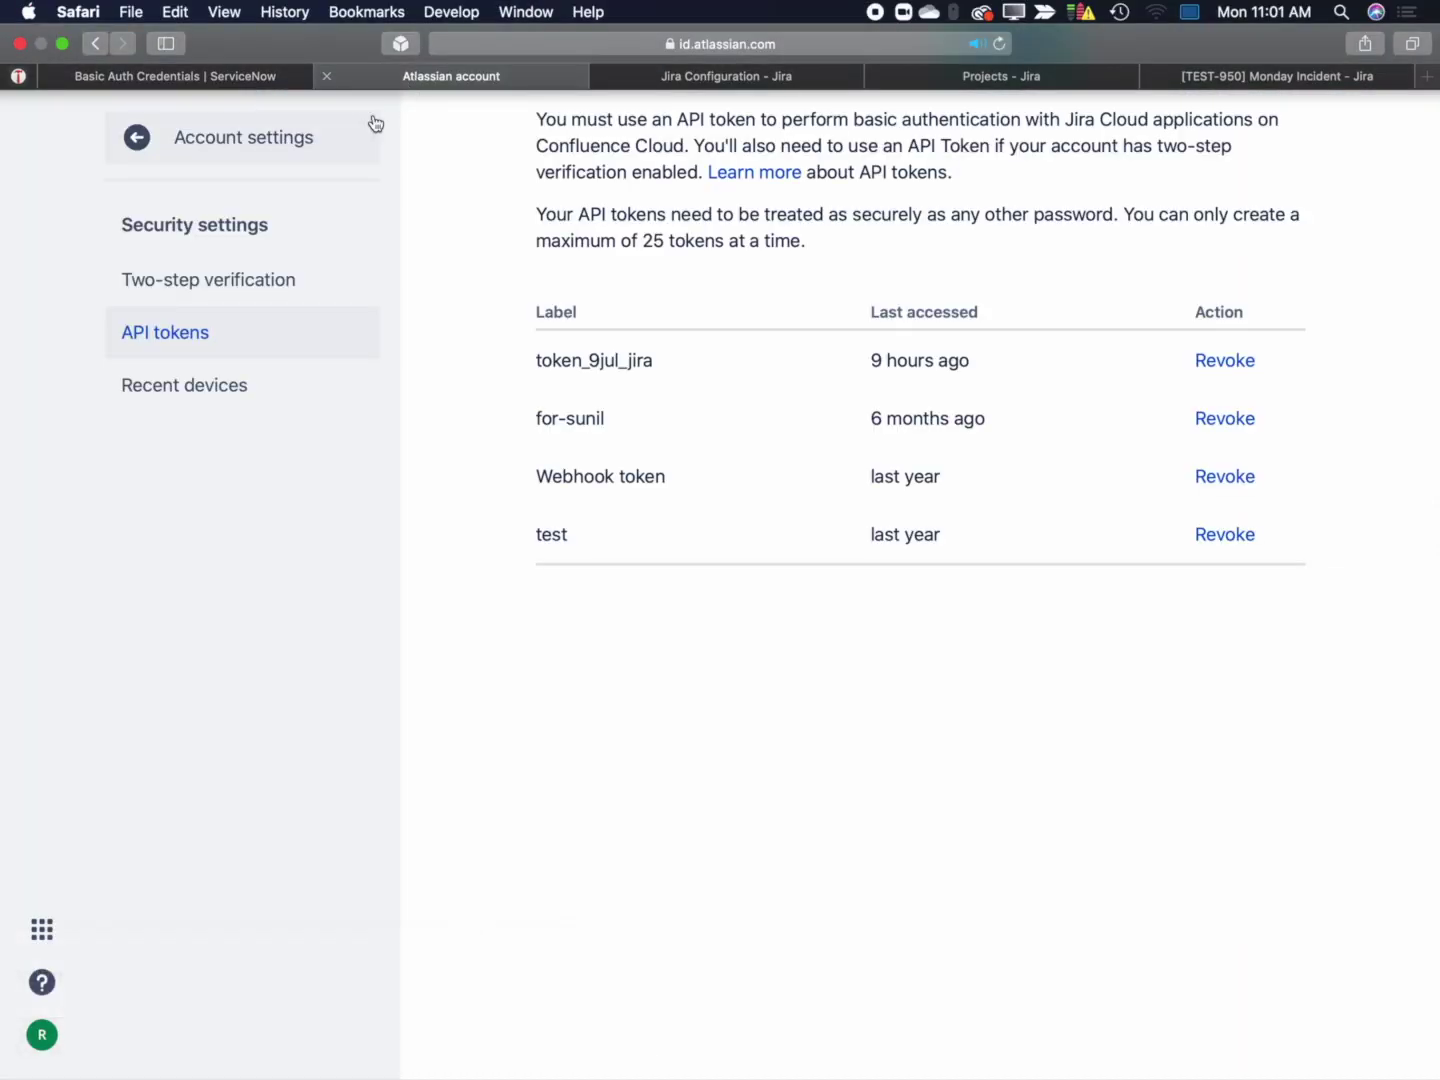
left_click(227, 150)
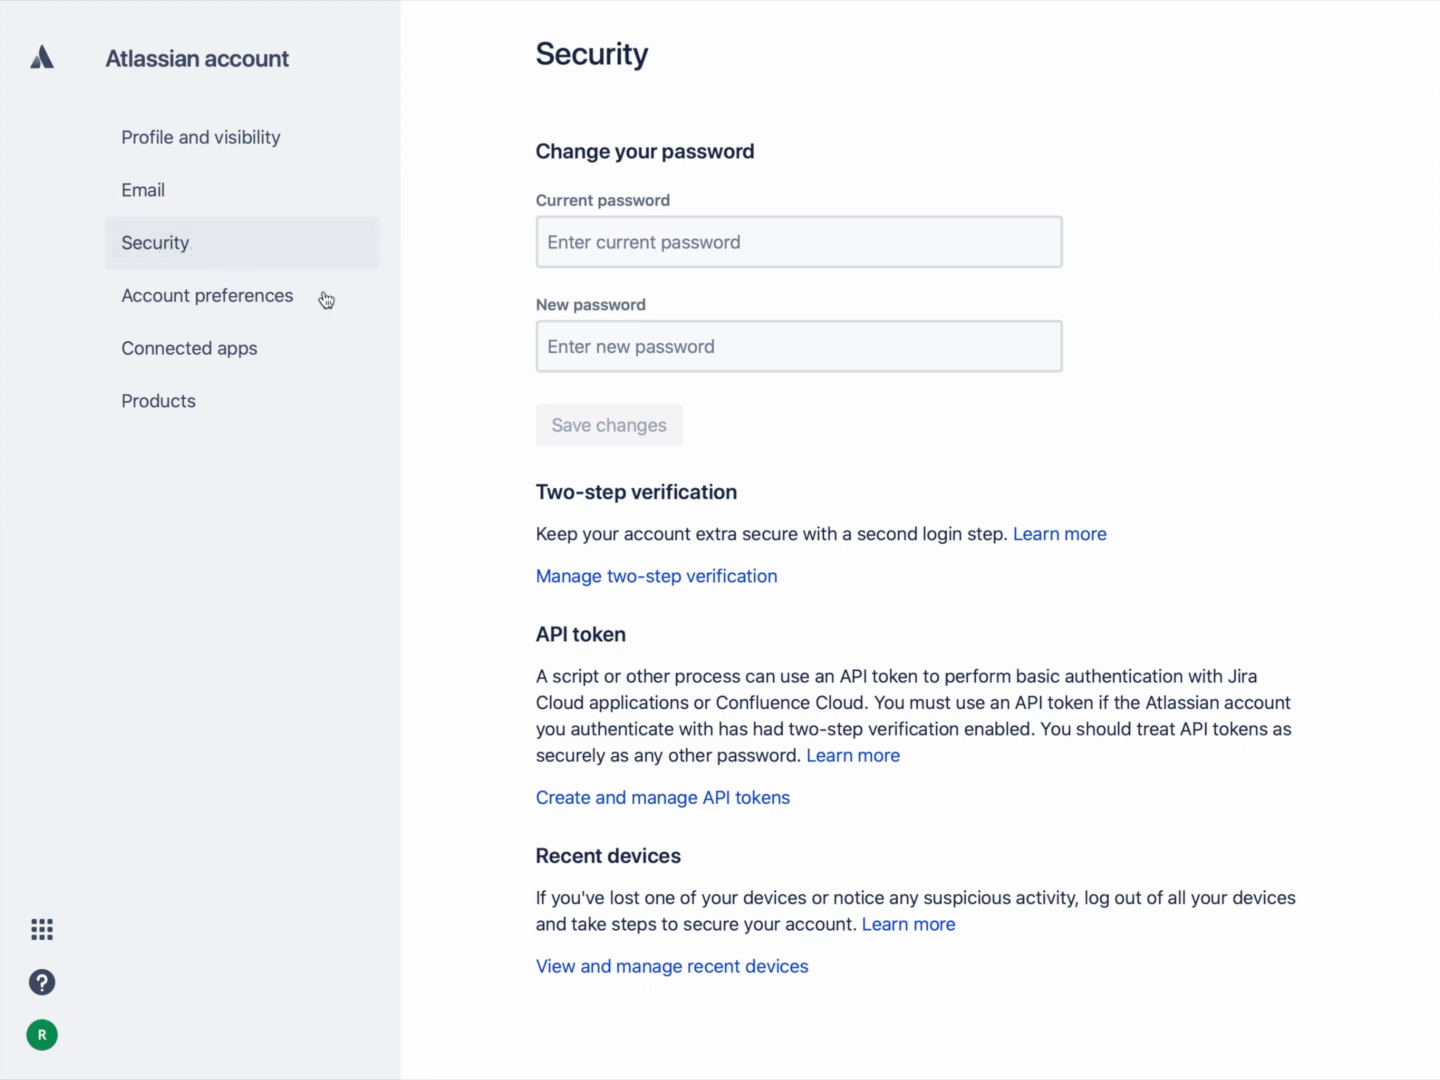
left_click(729, 797)
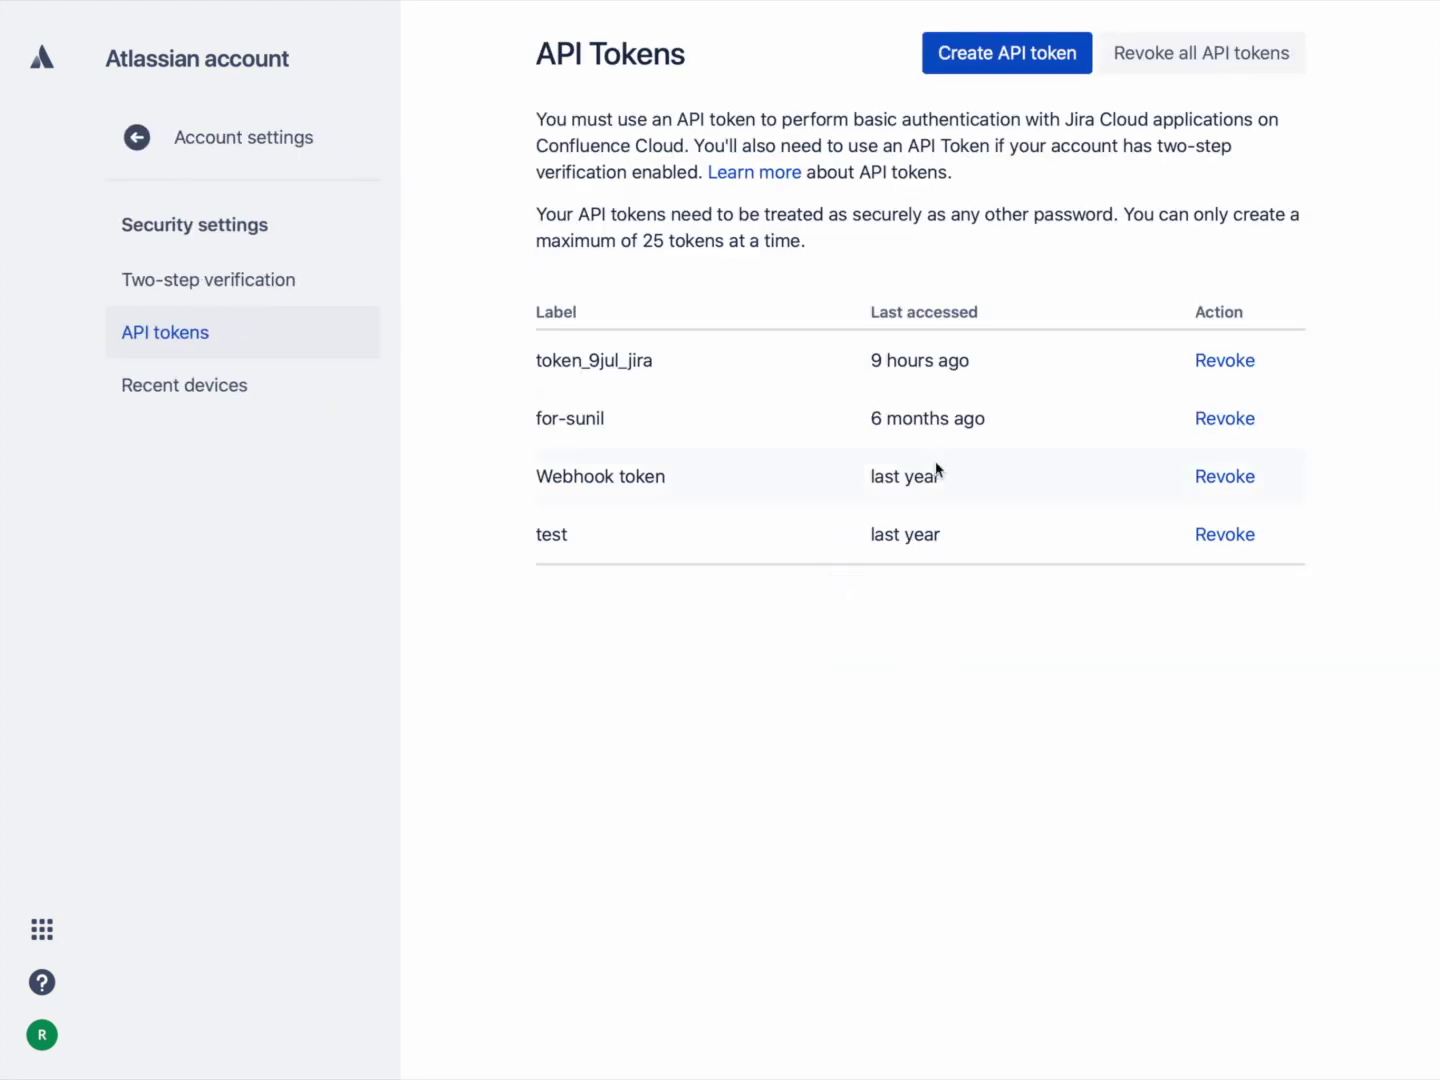
- Create a new labelled API token, copy it to the clipboard, and close the dialog
left_click(993, 60)
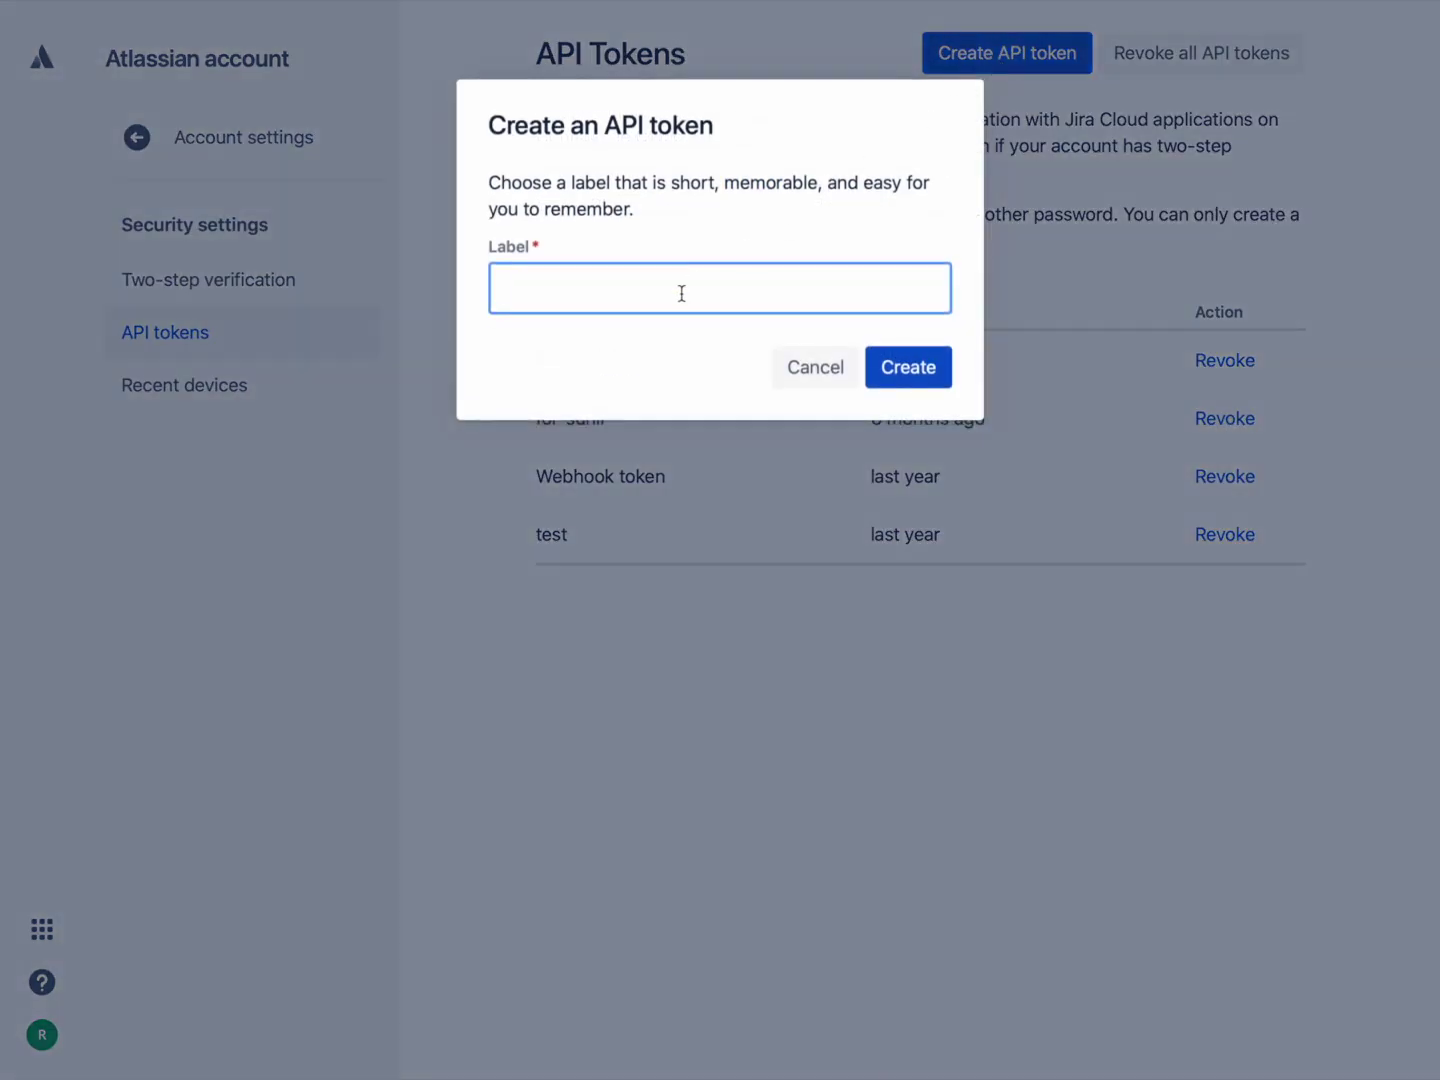
type("MichaelF1 Token")
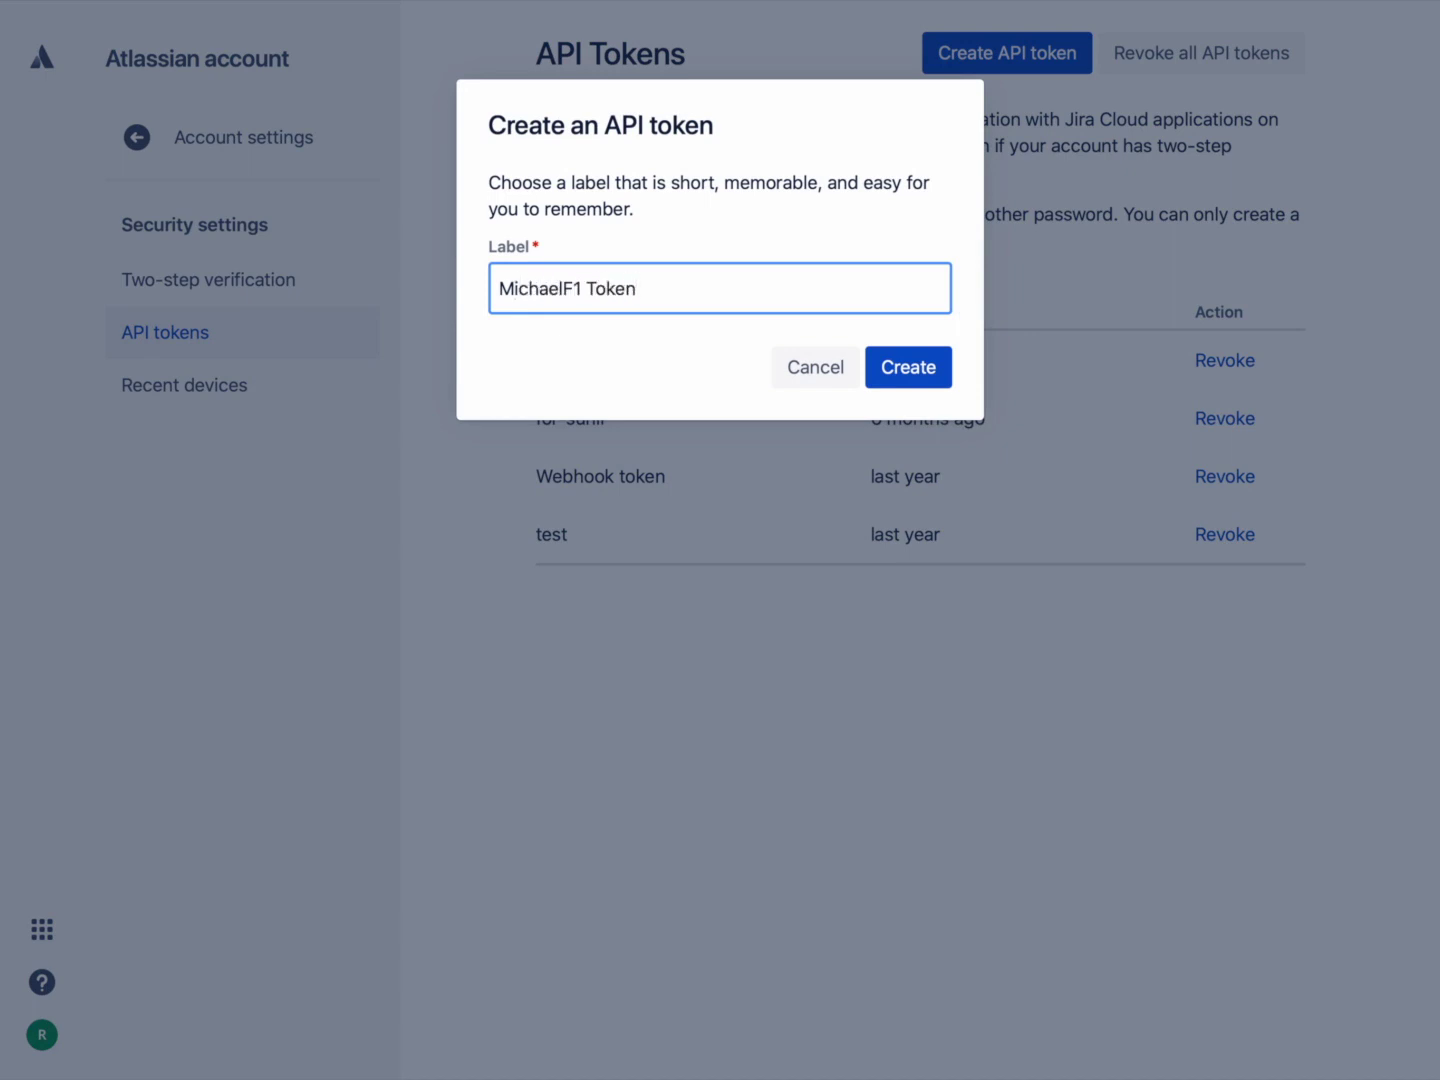
left_click(906, 366)
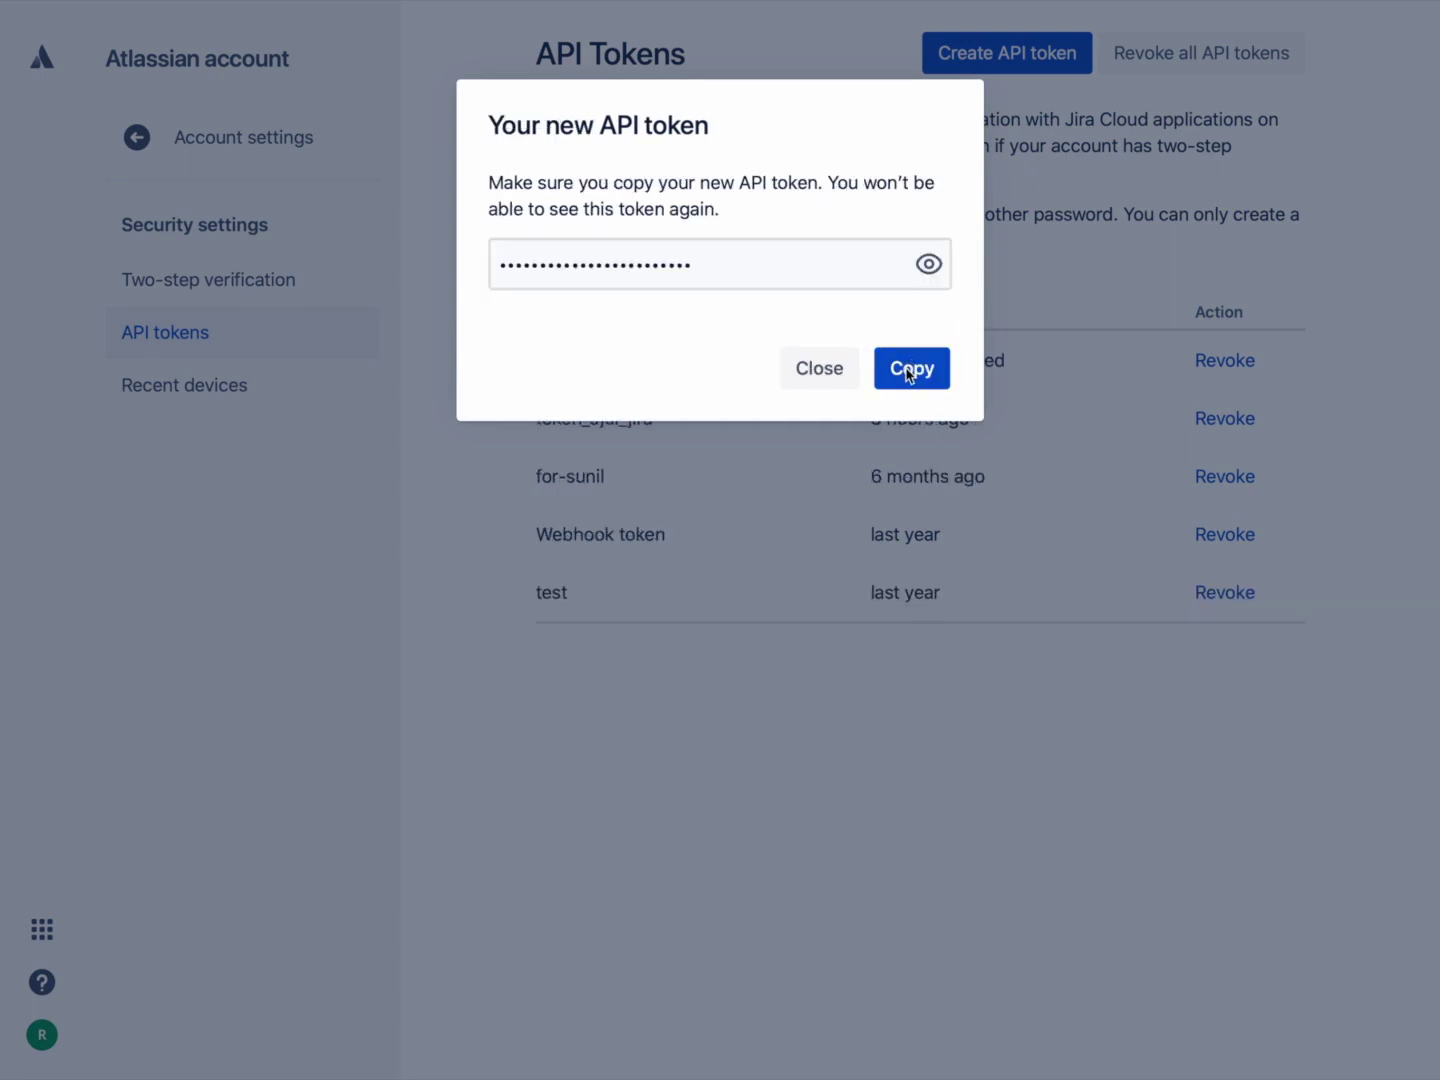
left_click(908, 372)
left_click(820, 370)
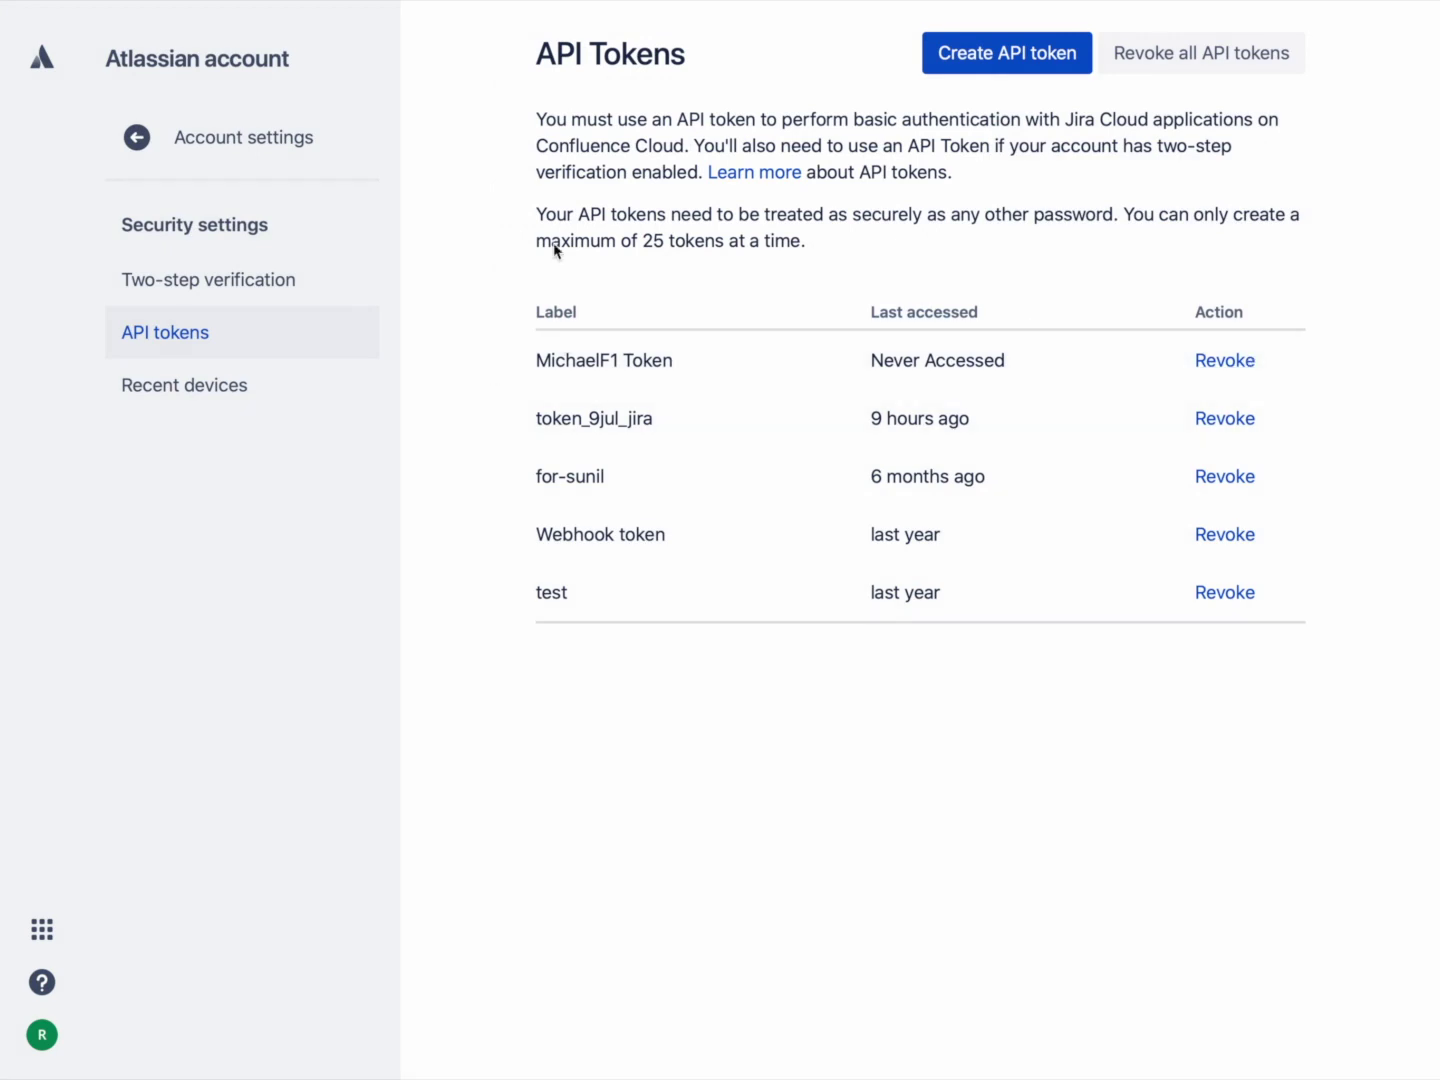
- Paste the new API token as the Jira credential's password and update the record
left_click(207, 74)
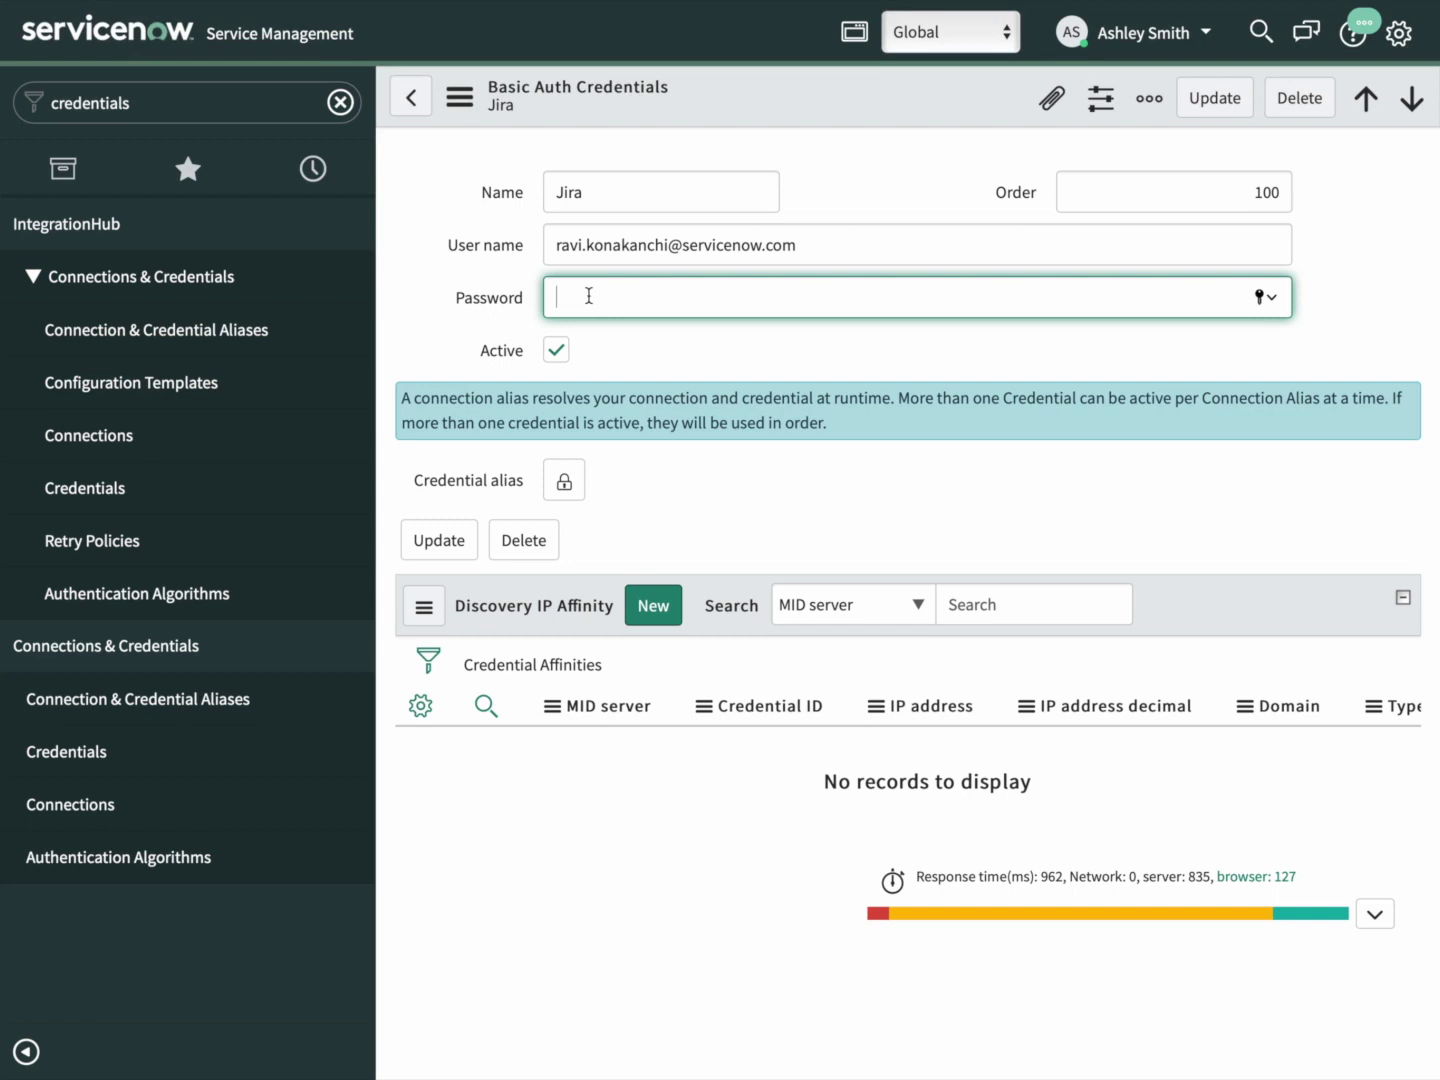
key("super+v")
right_click(962, 105)
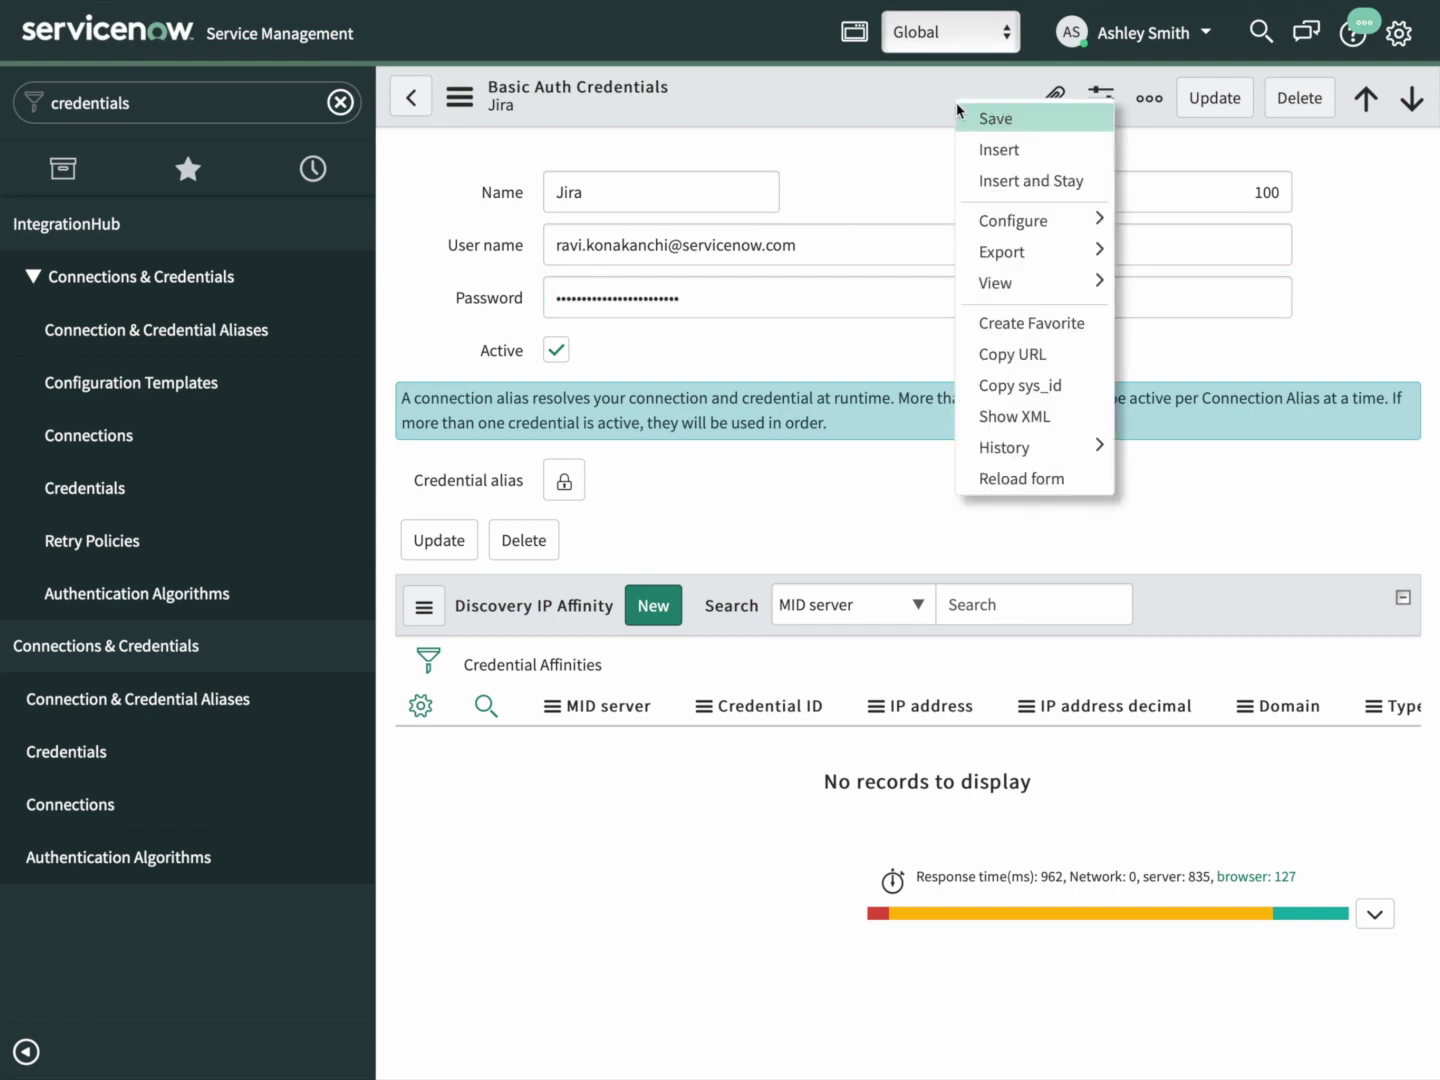
left_click(1200, 100)
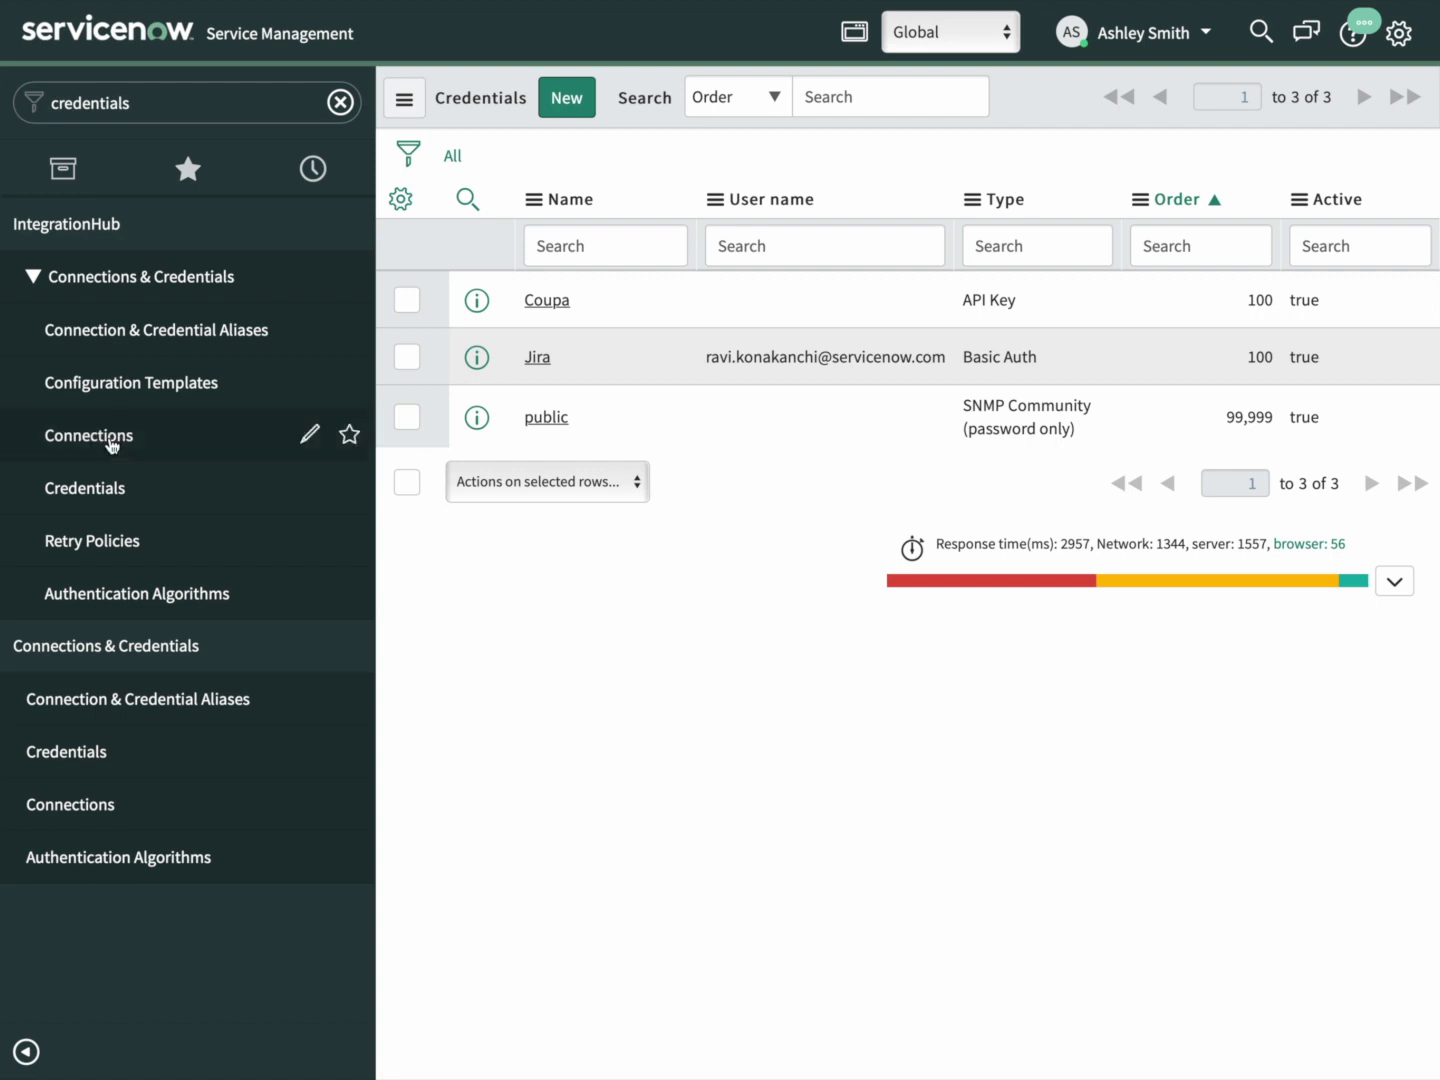
- Start a new HTTP(s) Connection named 'Jira Outbound' from the Connections list
left_click(112, 440)
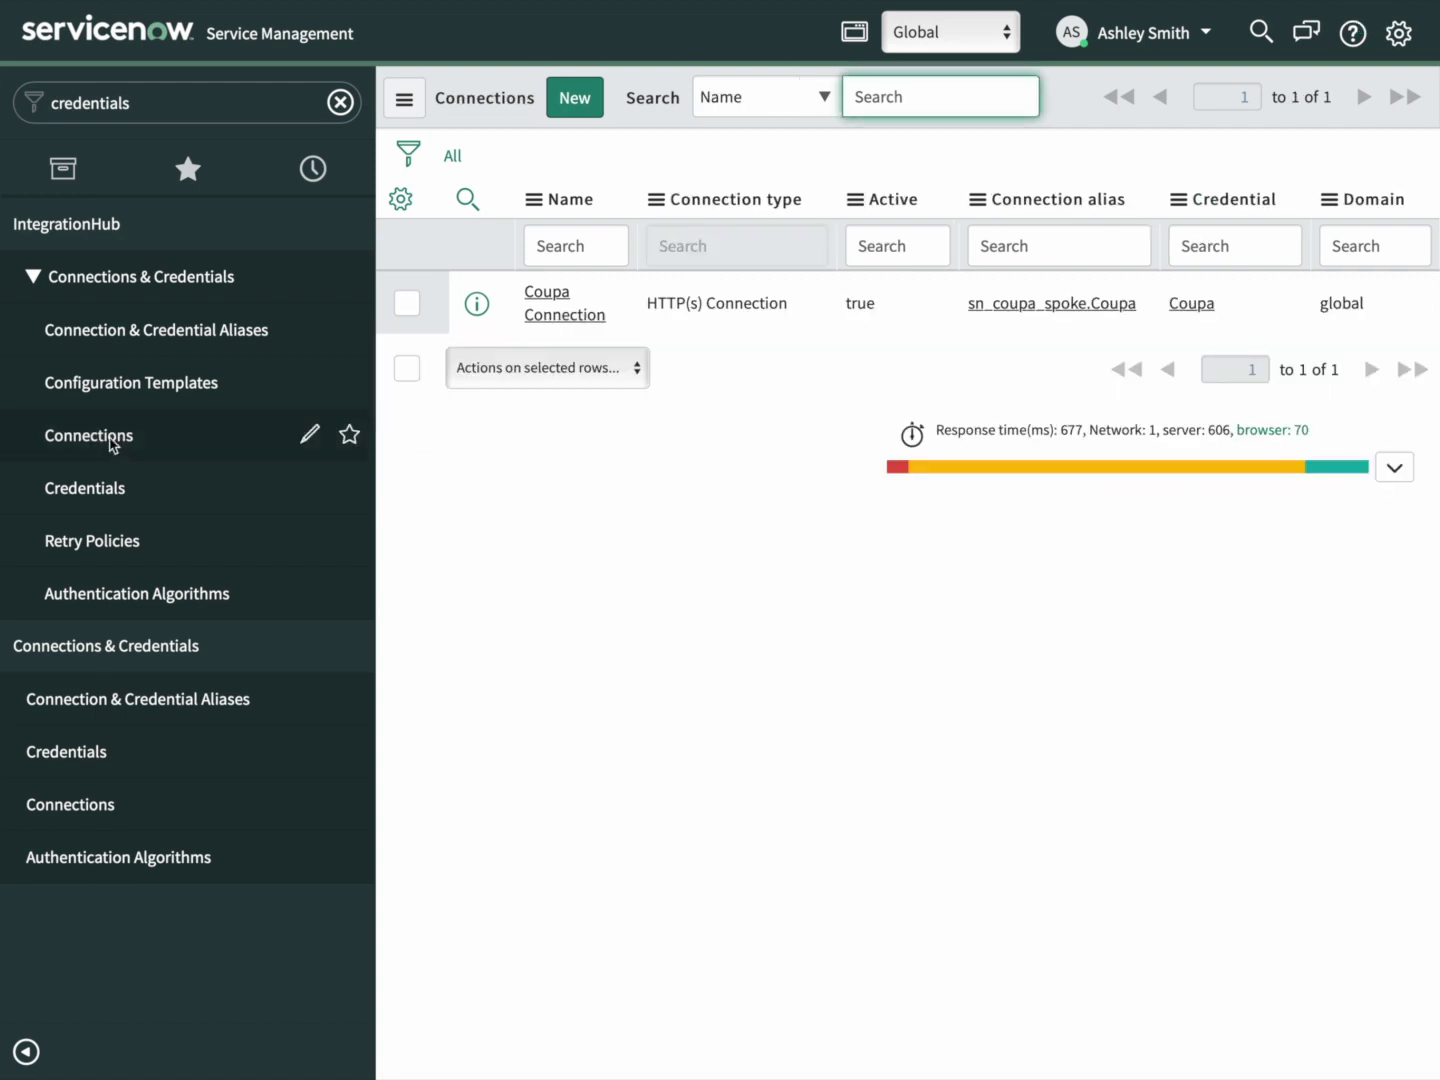
left_click(590, 98)
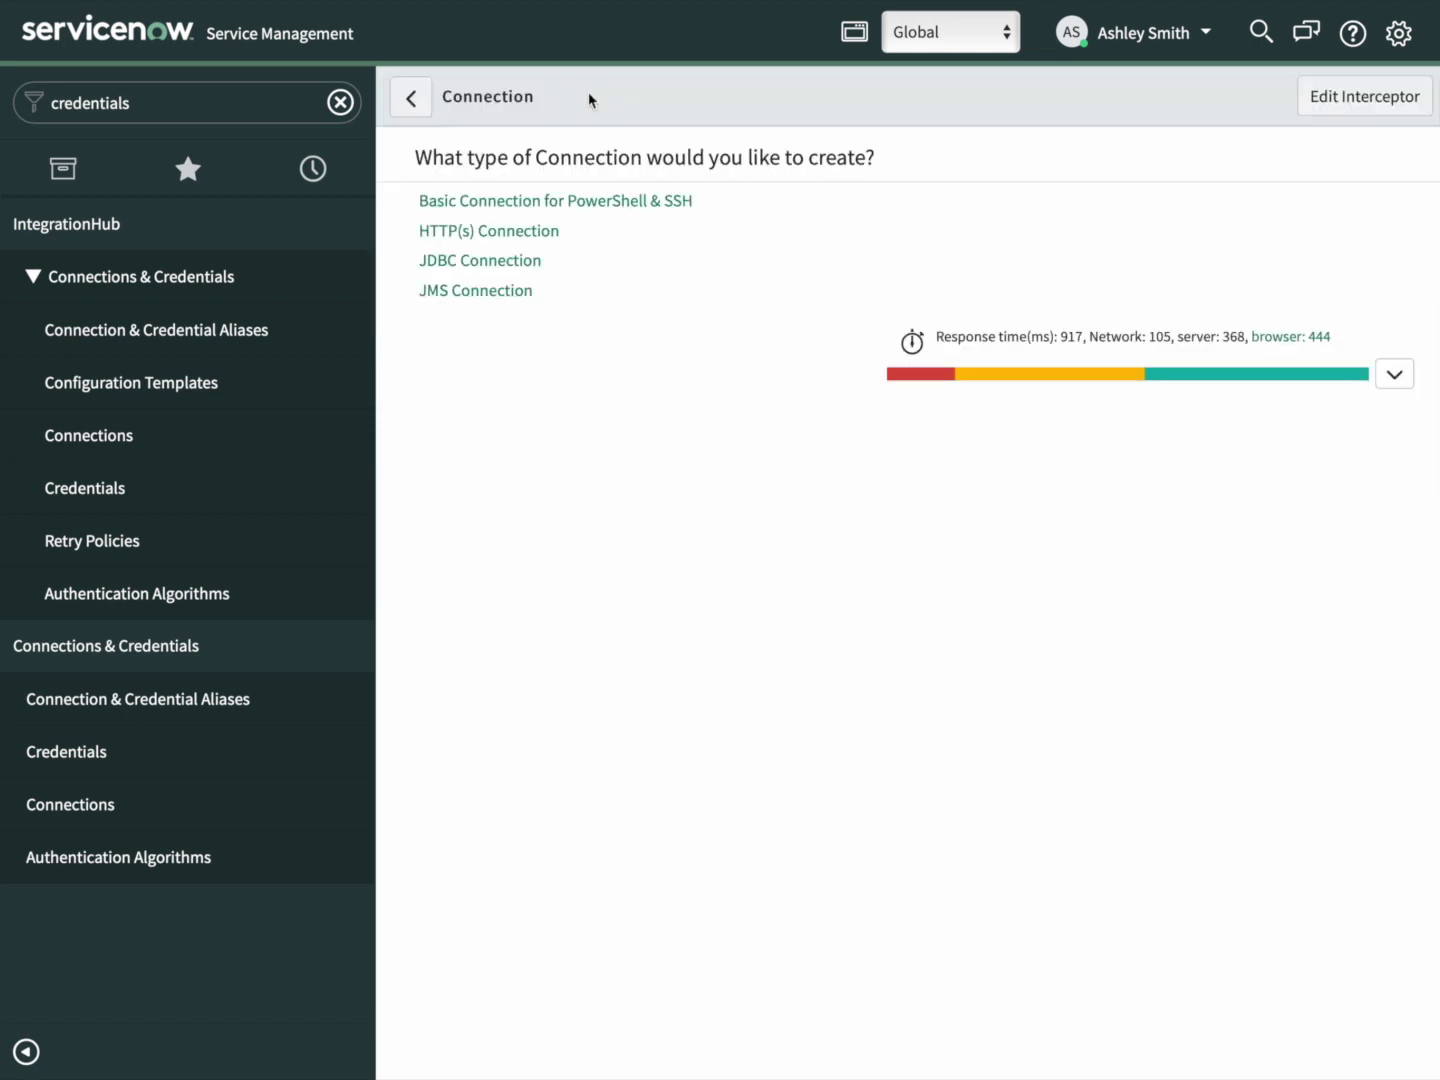
left_click(512, 232)
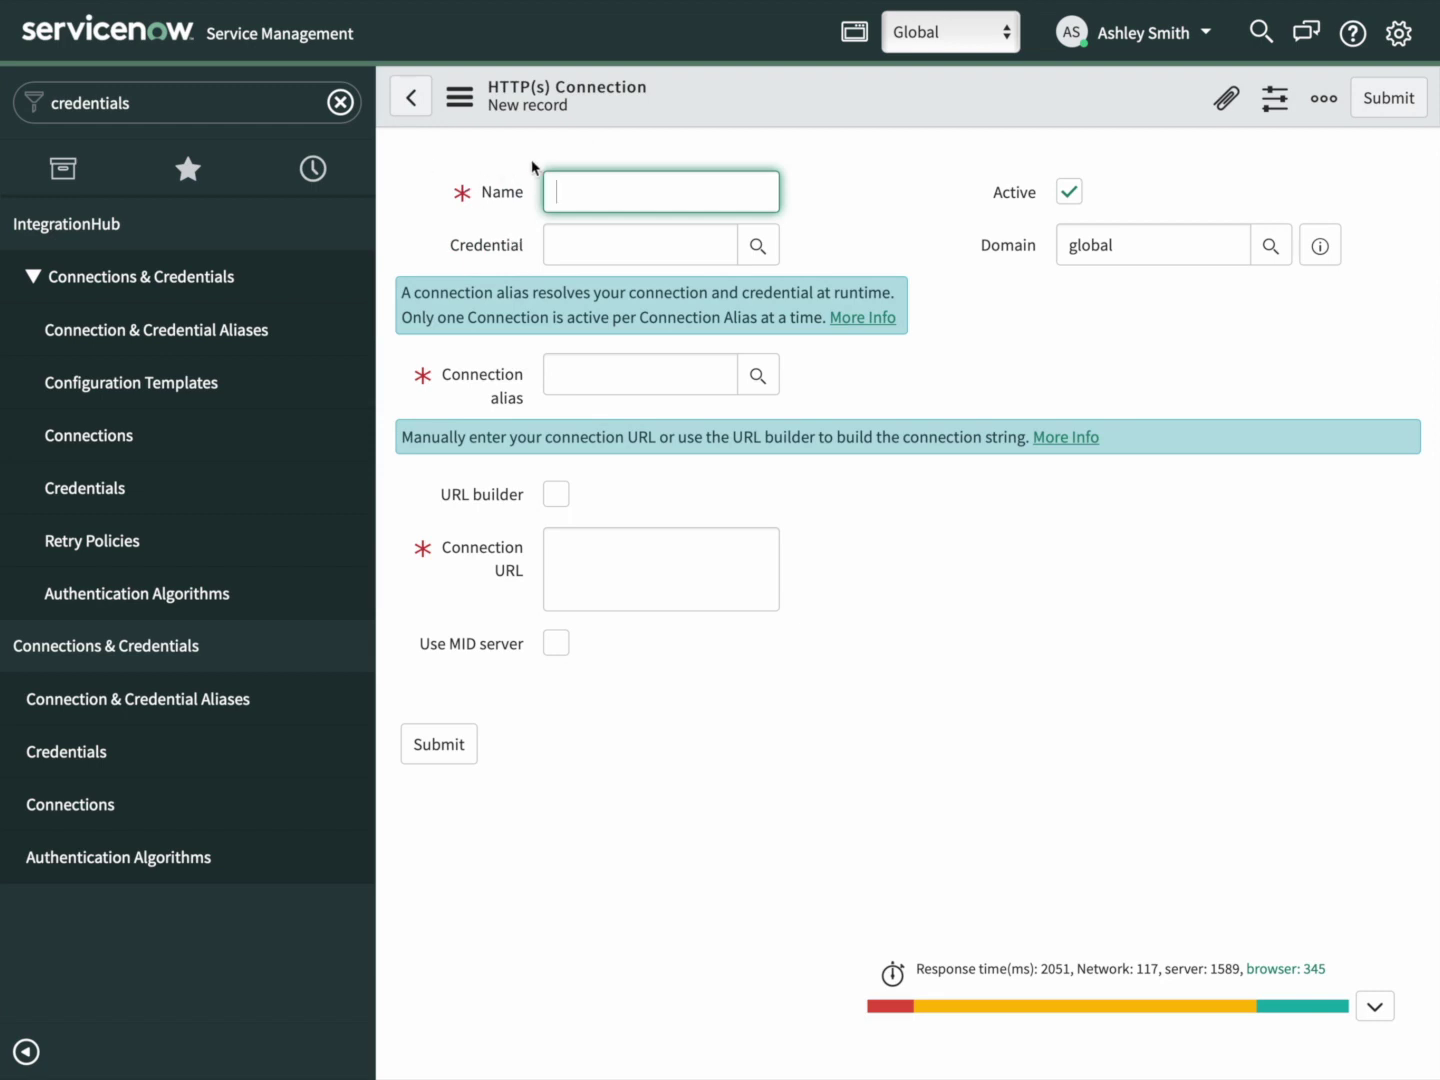
type("Jira Outbound")
- Set the connection's credential to Jira and its alias to sn_jira_spoke.Jira
left_click(576, 246)
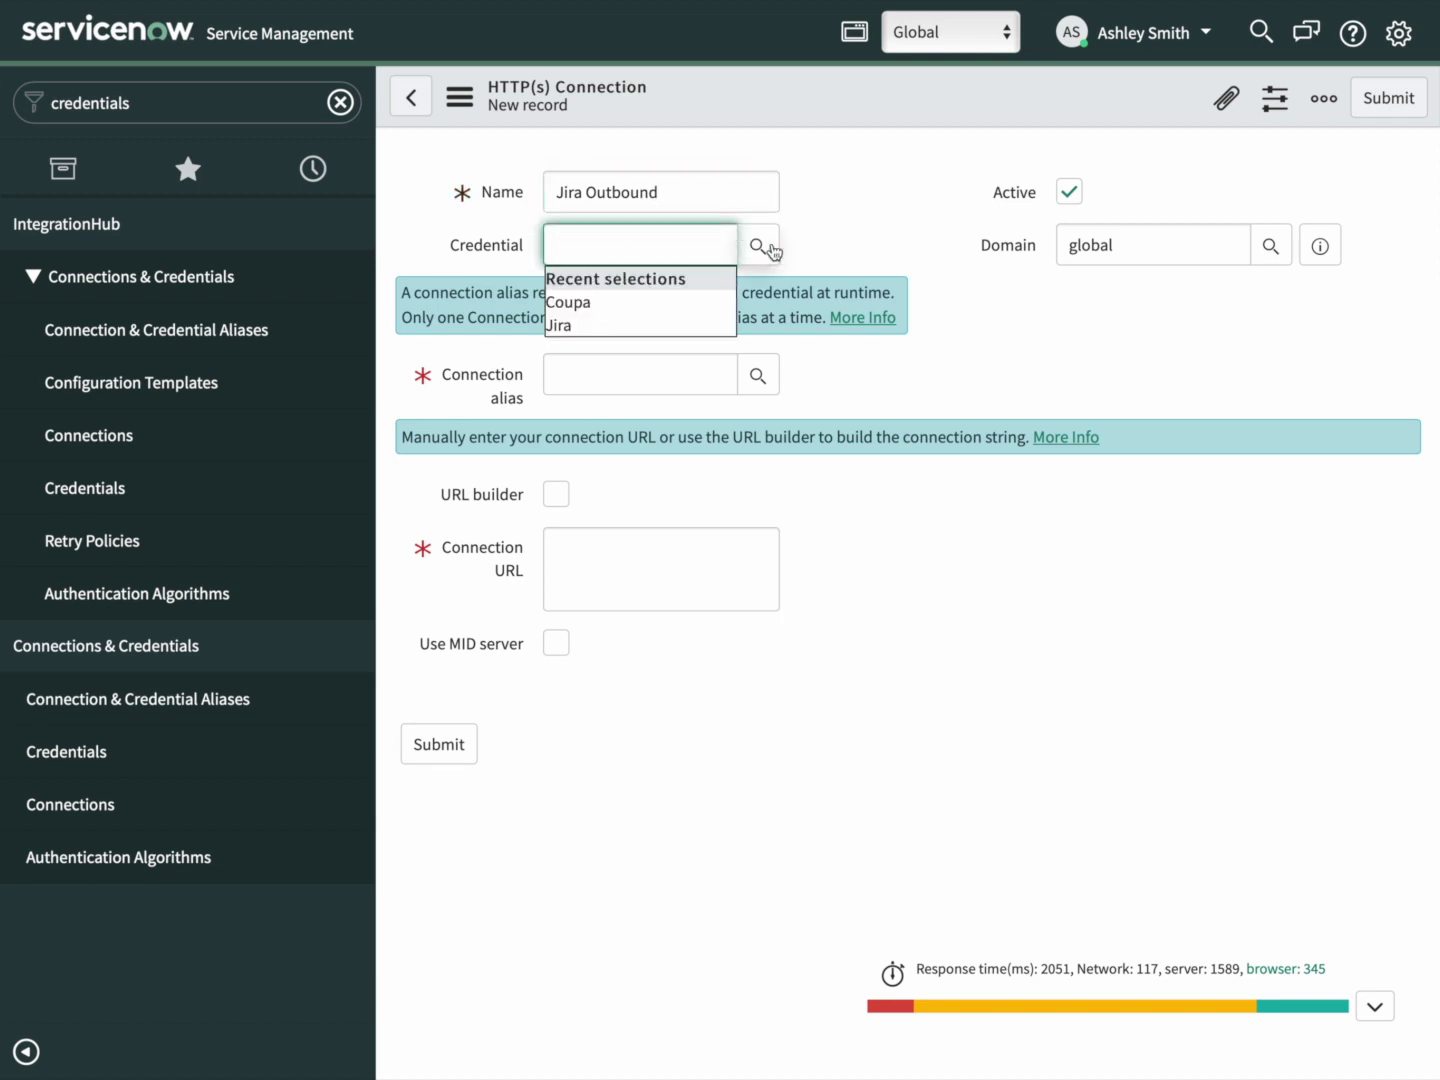
left_click(570, 322)
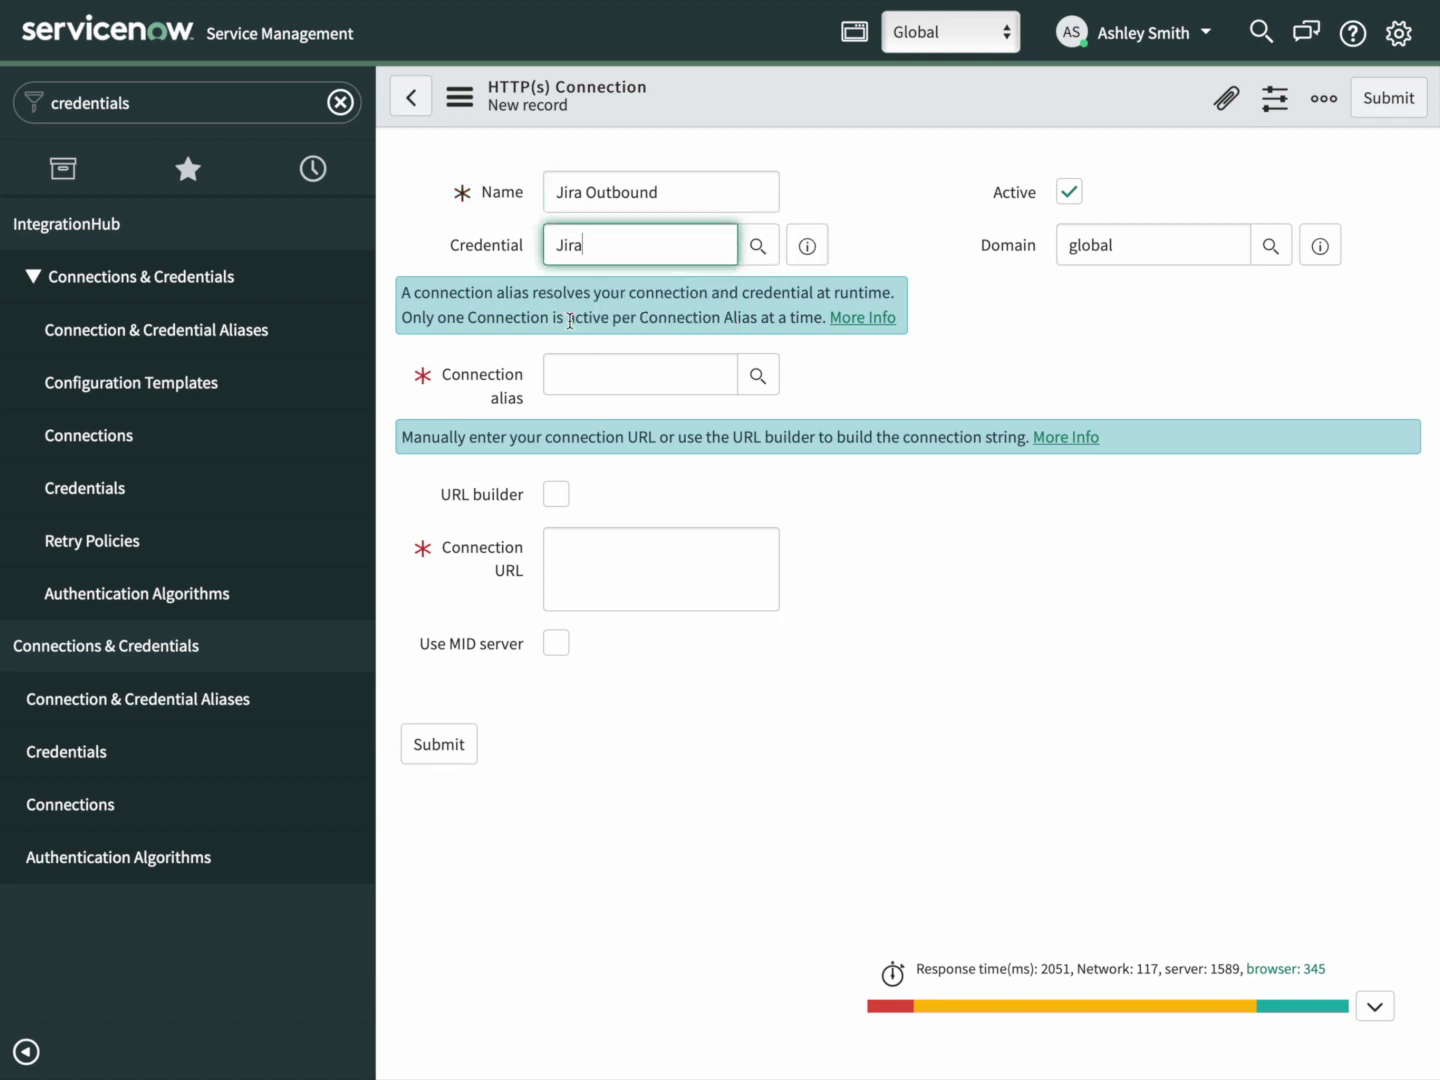
left_click(595, 377)
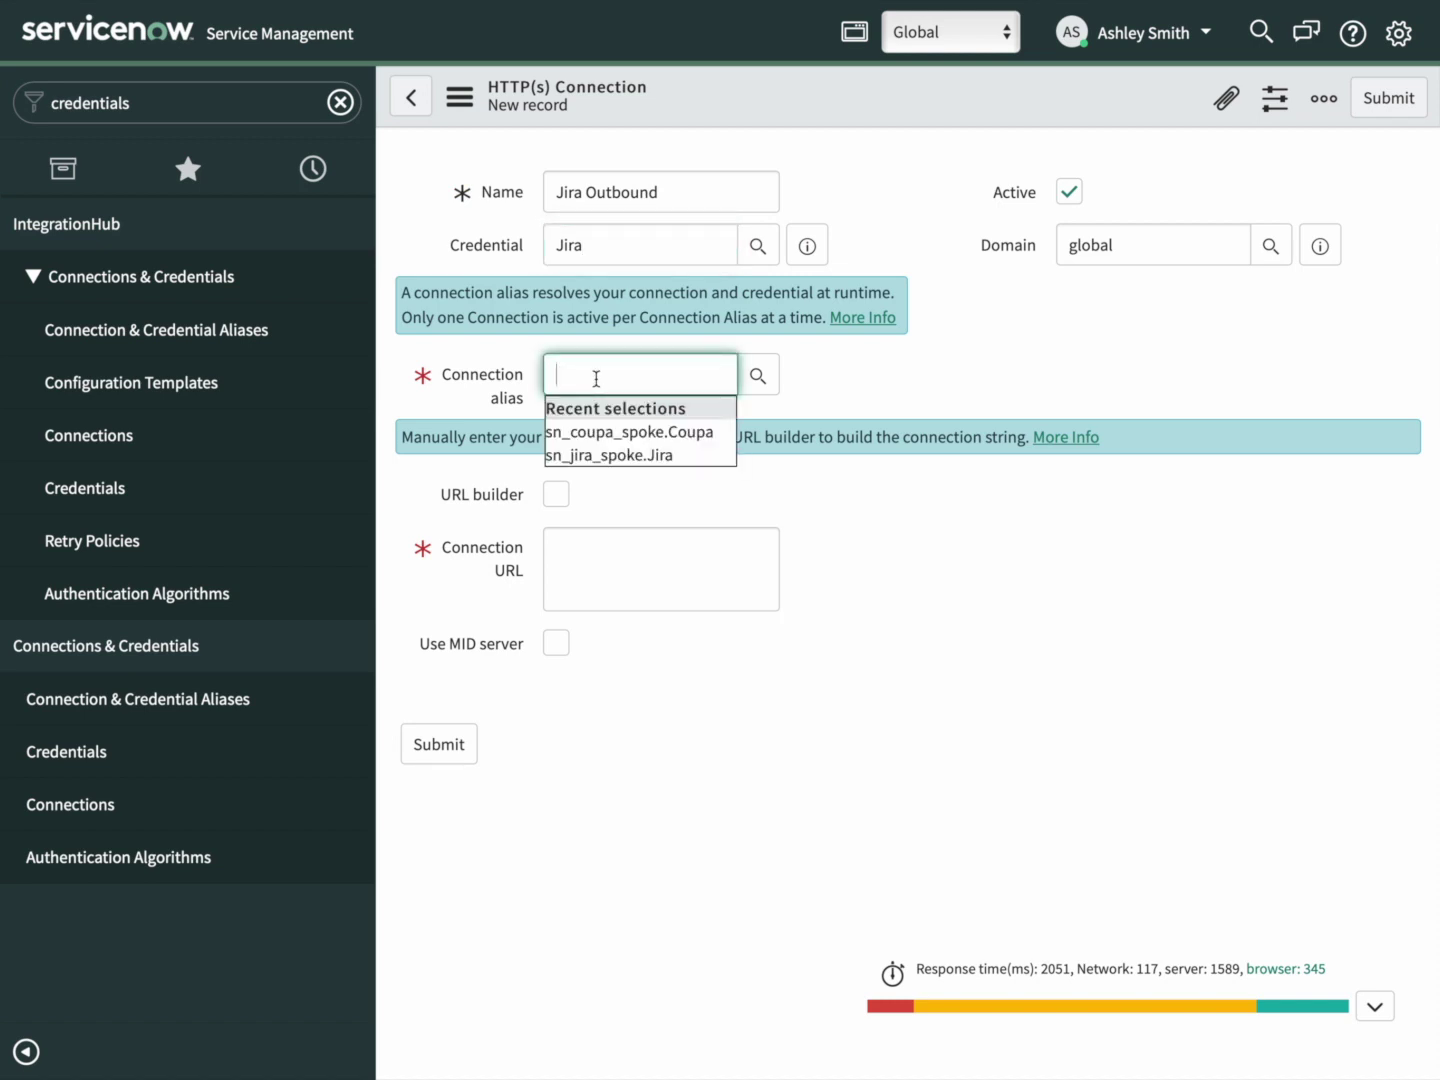
left_click(604, 456)
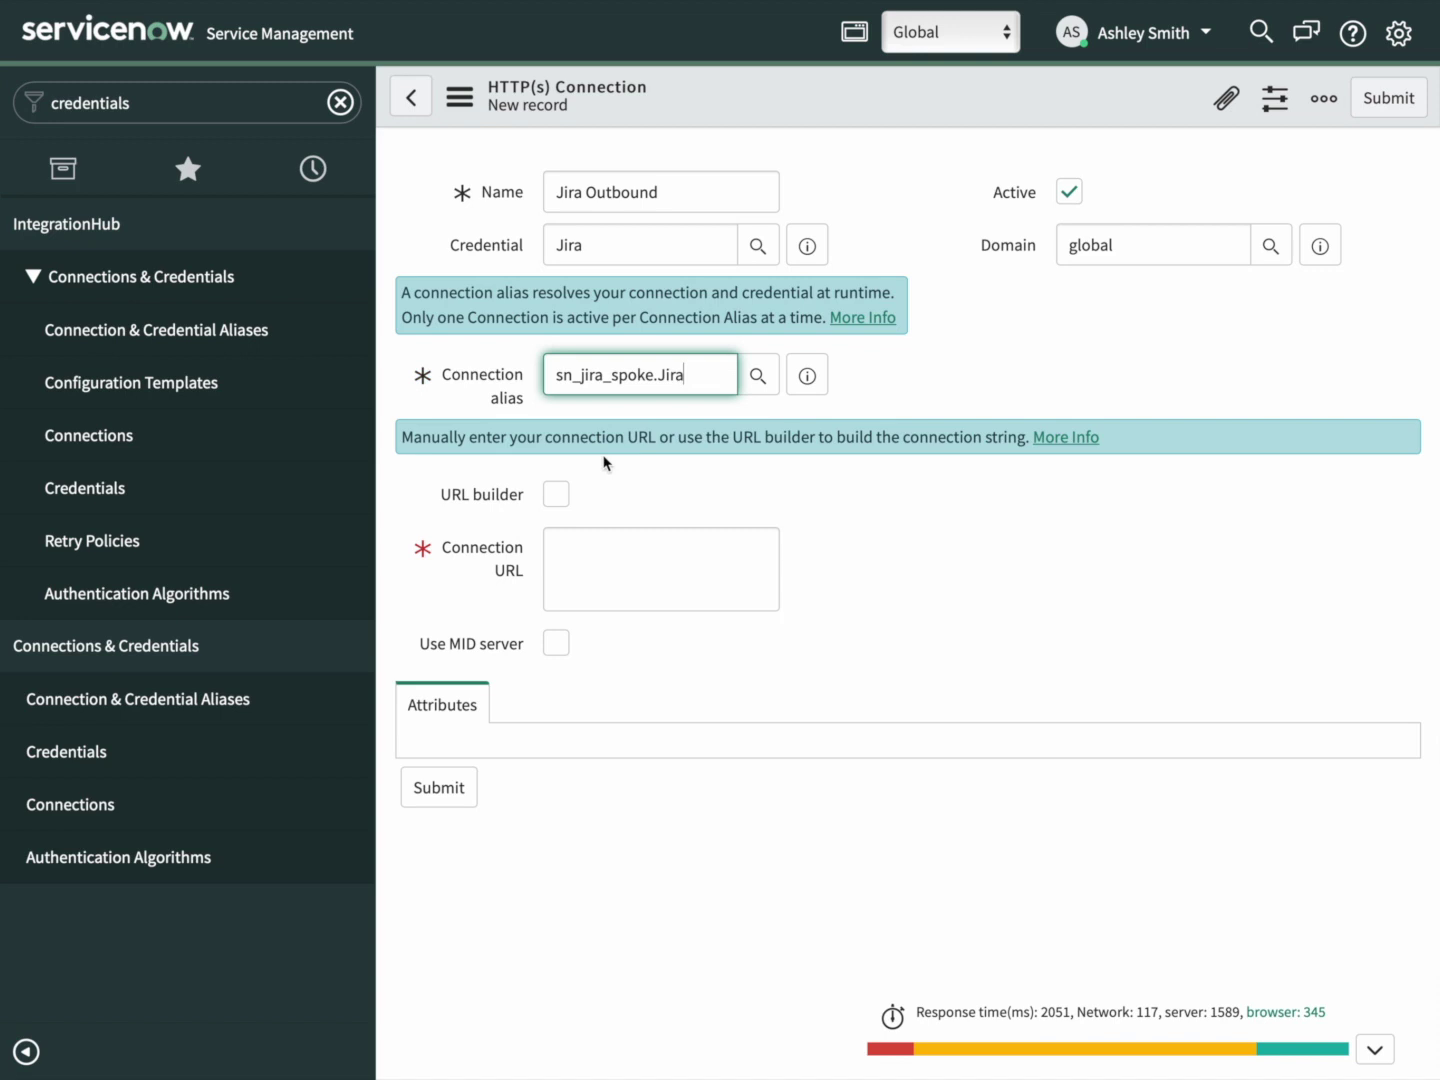
mouse_move(587, 4)
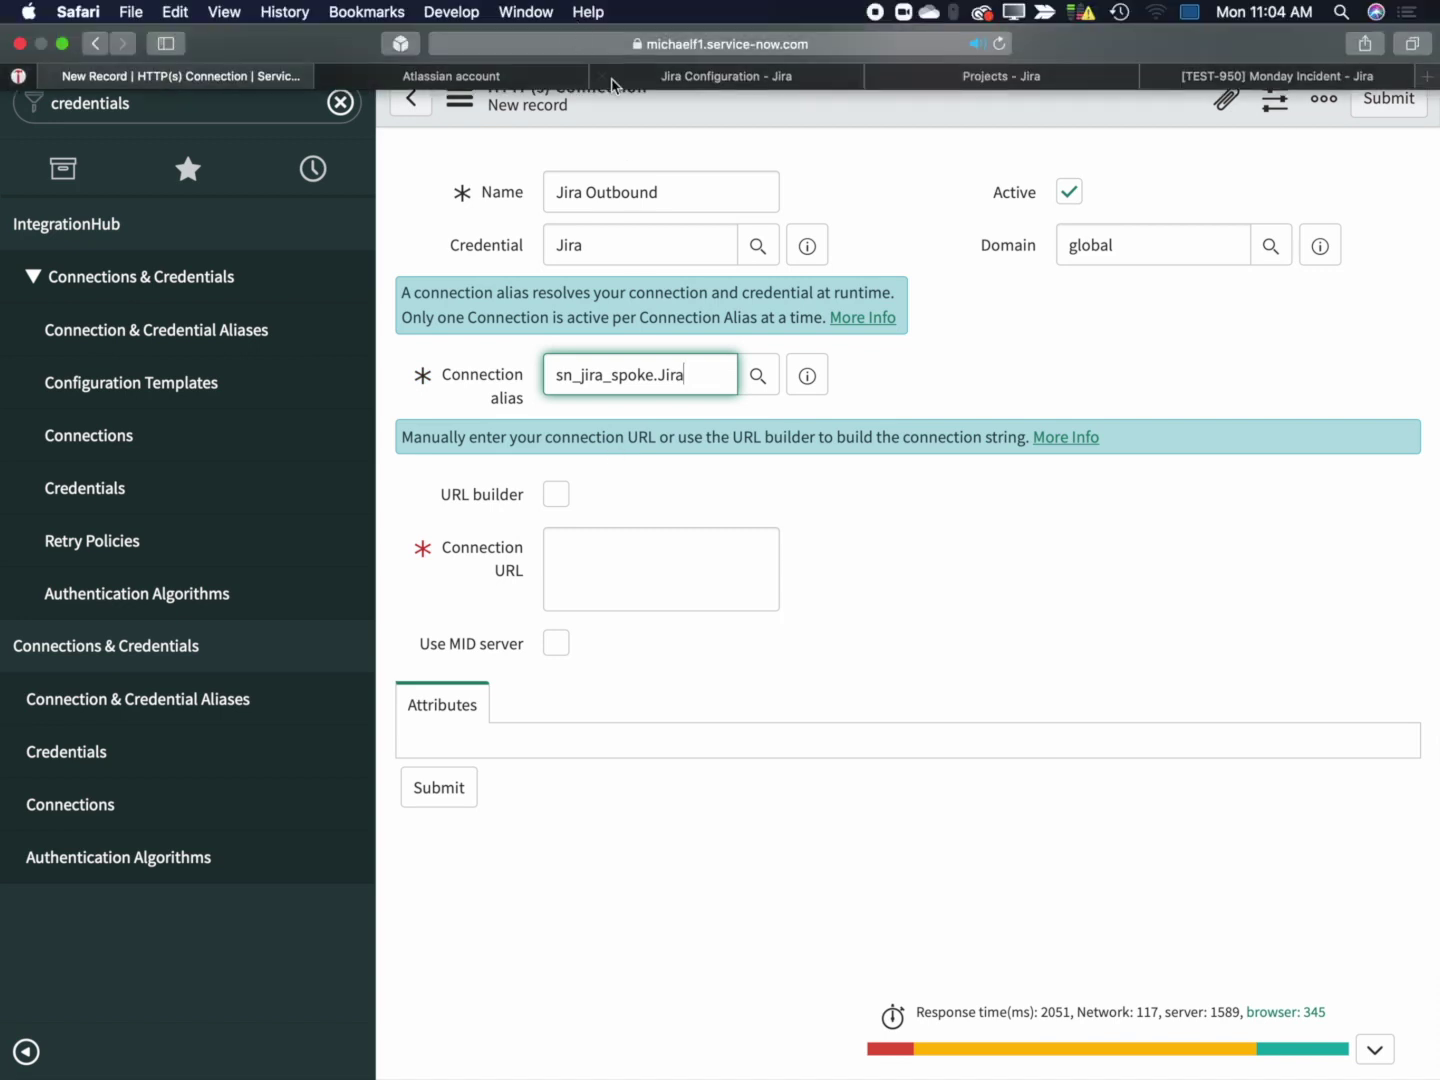
left_click(725, 77)
left_click(690, 44)
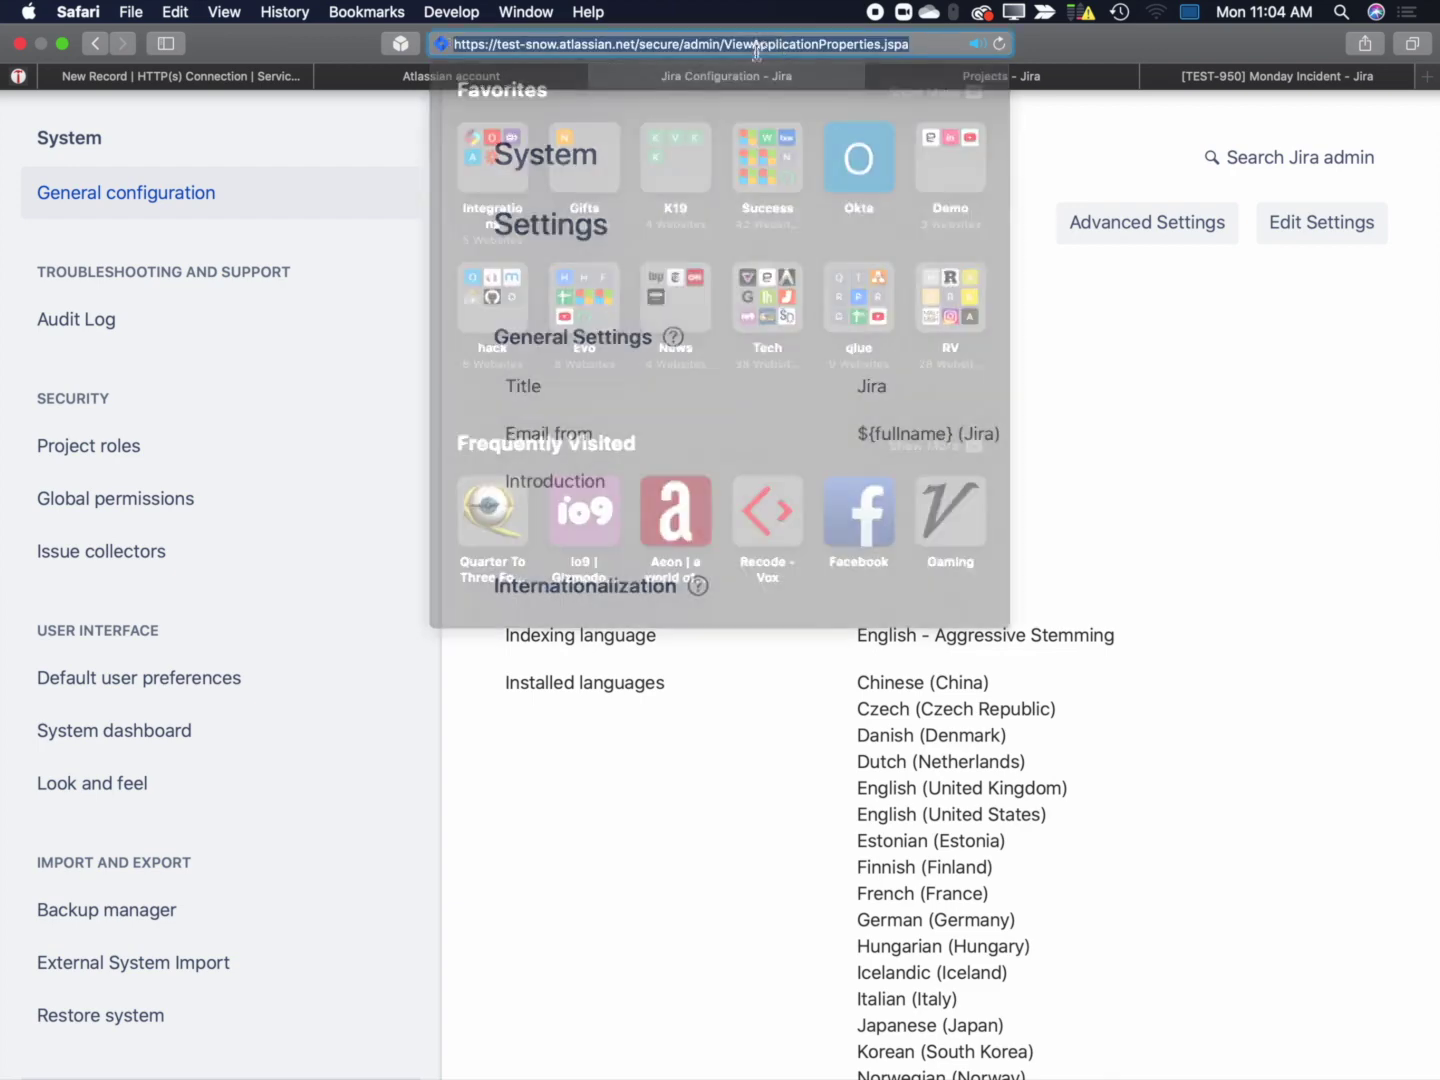
left_click(622, 44)
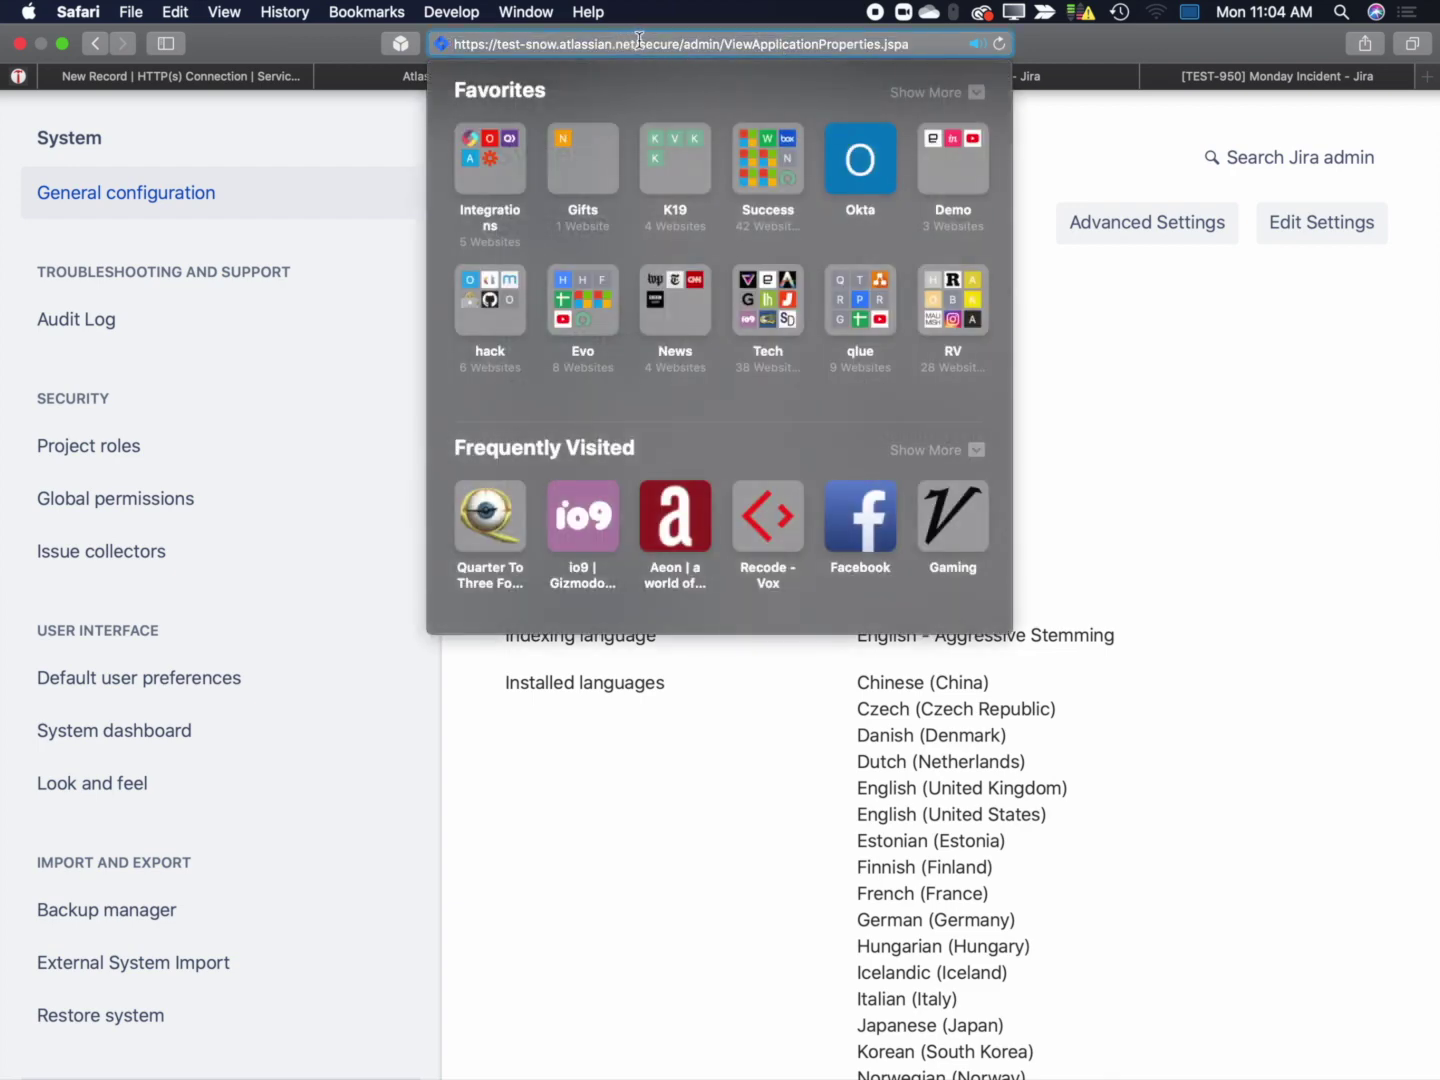
left_click_drag(641, 44, 445, 44)
key("super+c")
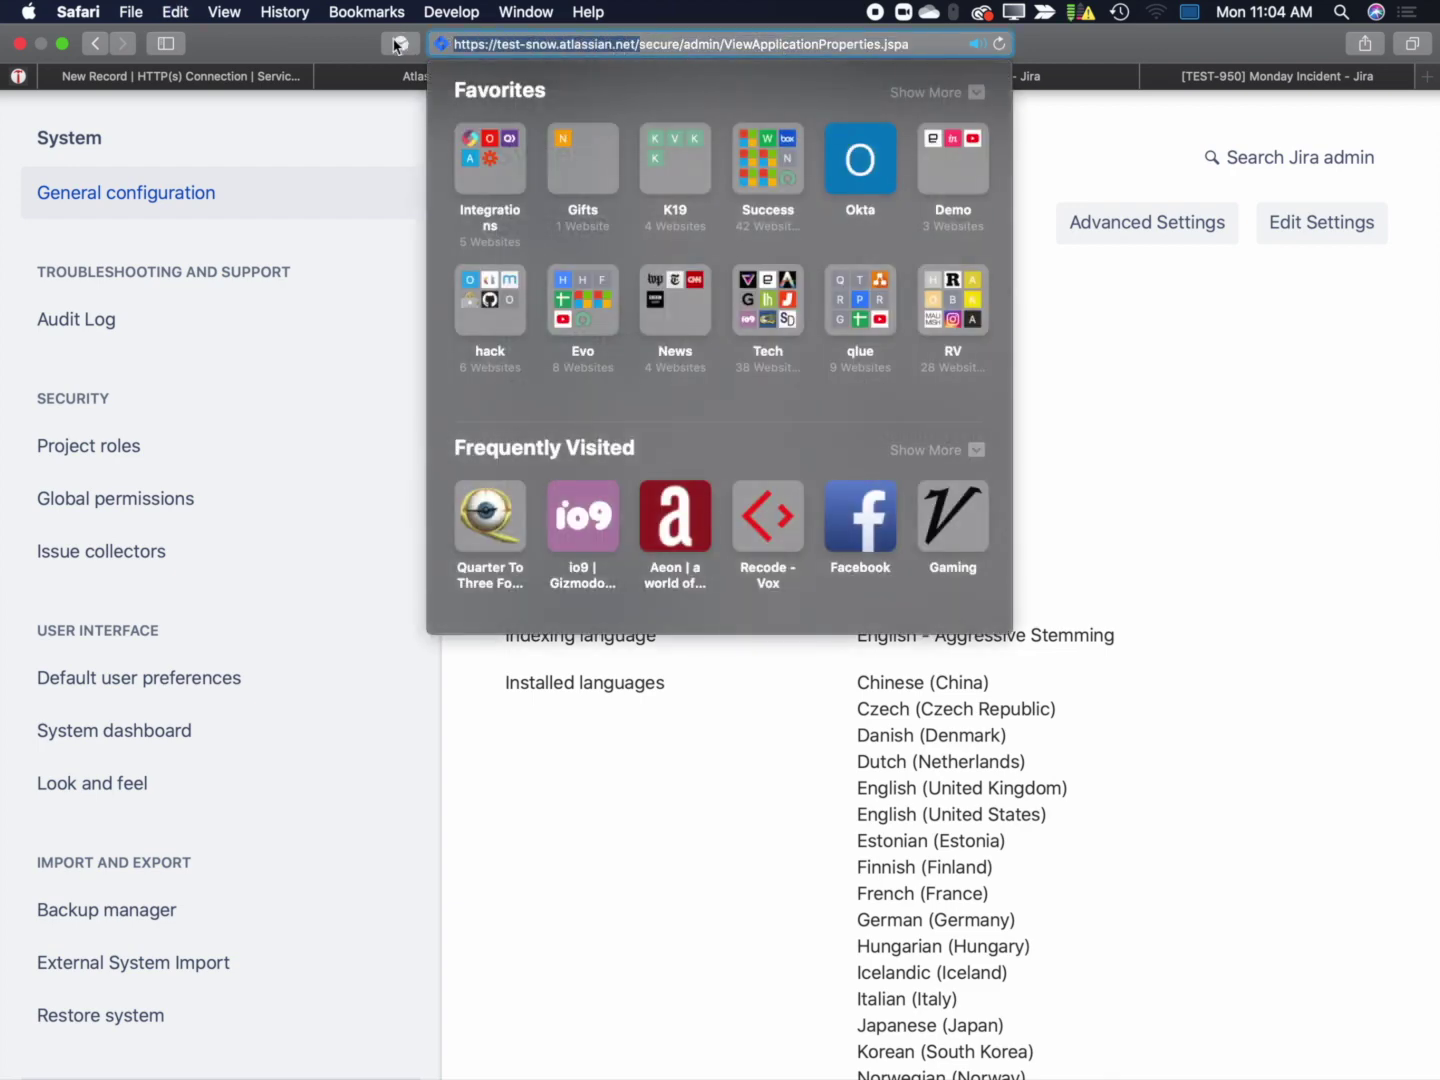
left_click(190, 80)
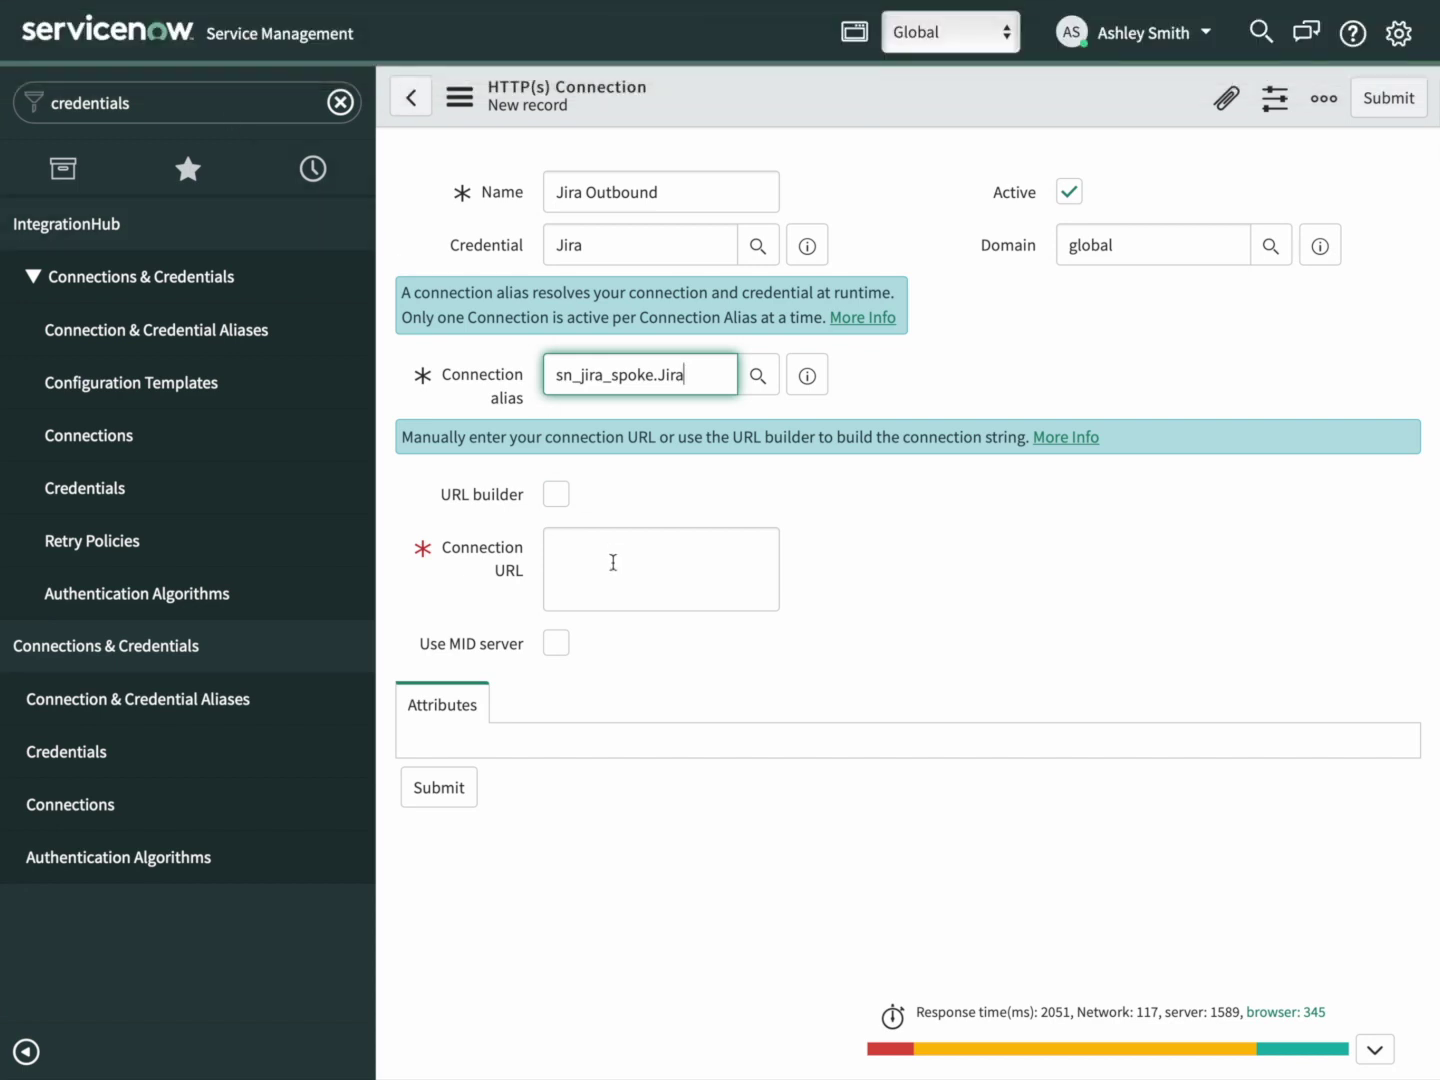
left_click(614, 556)
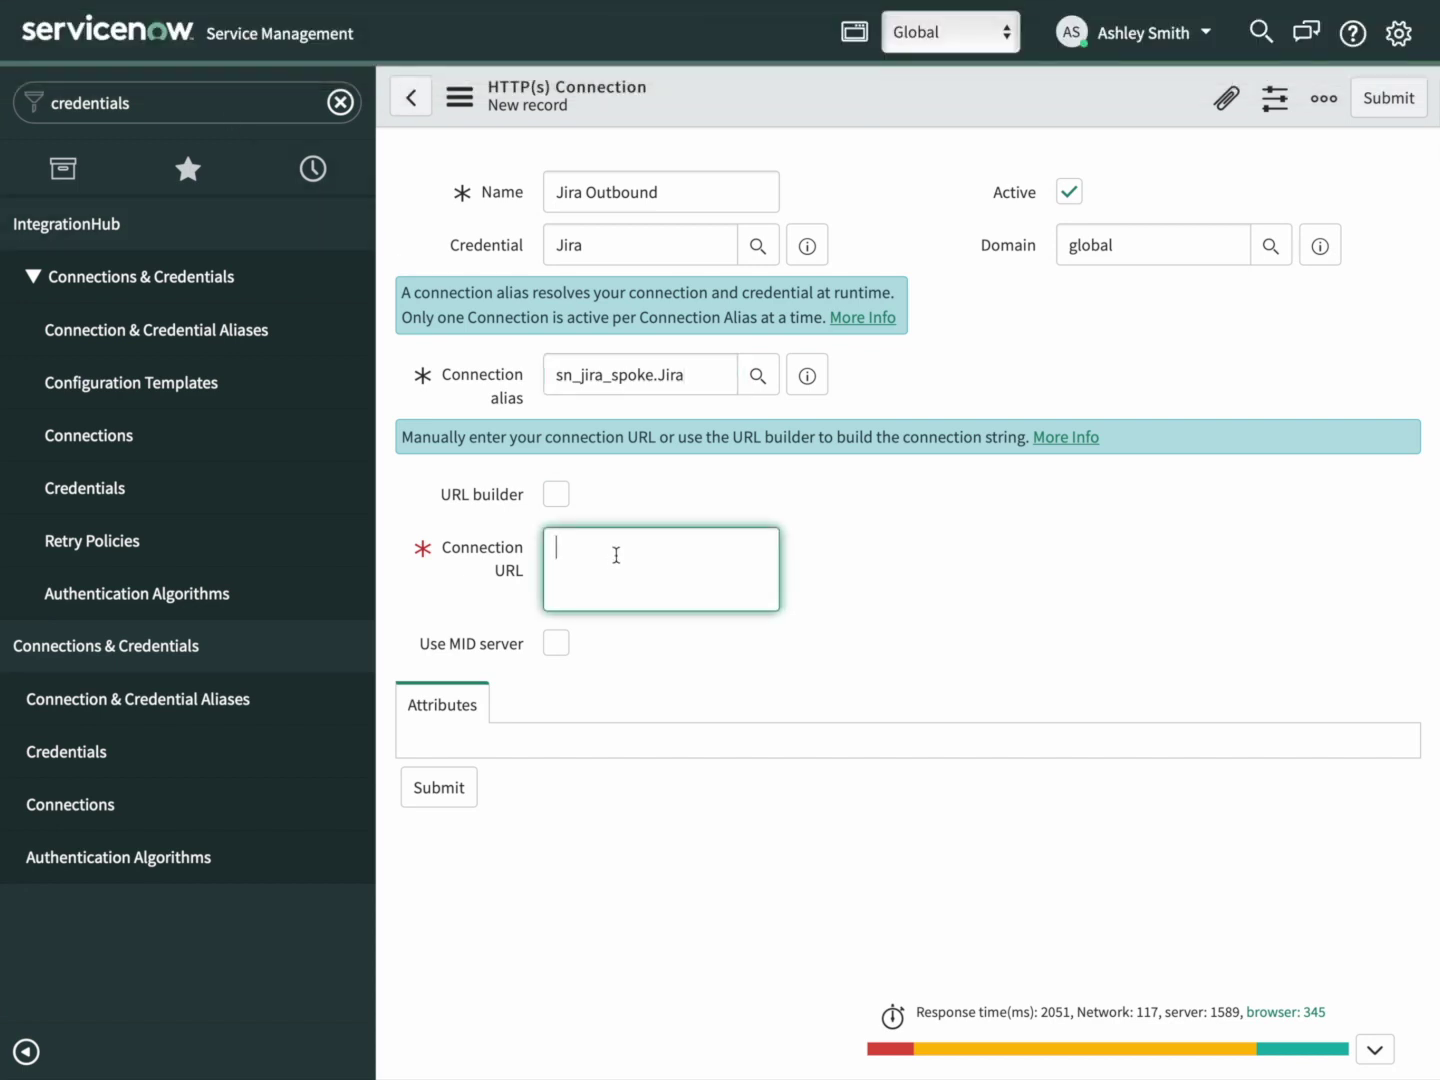
key("super+v")
key("Tab")
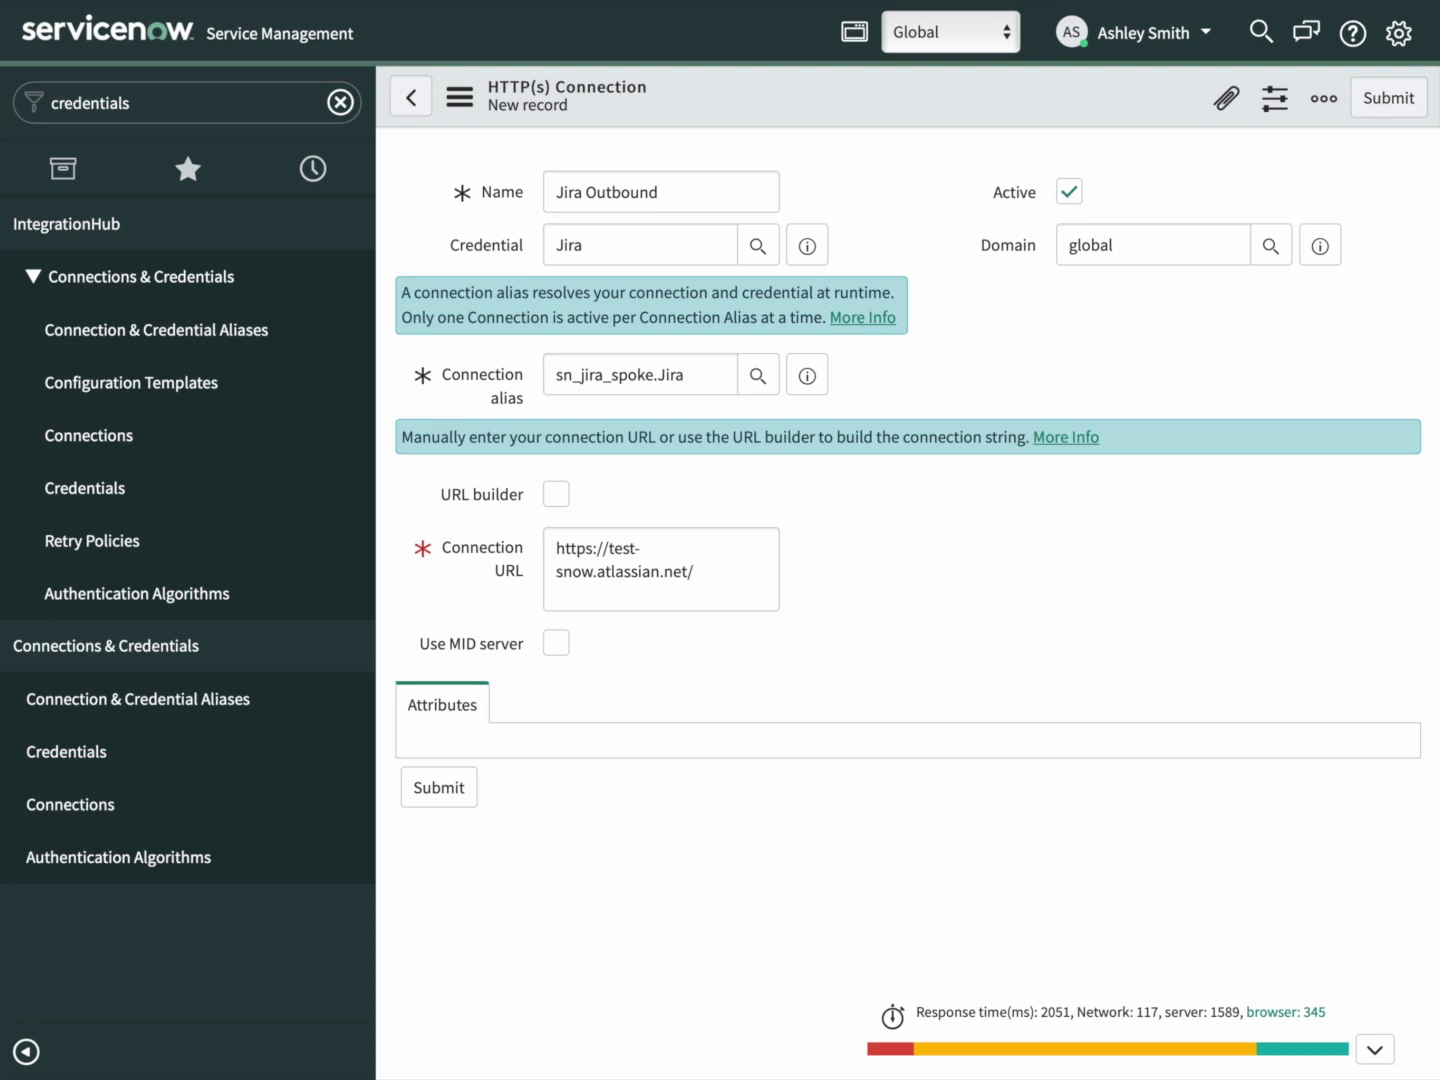
left_click(422, 789)
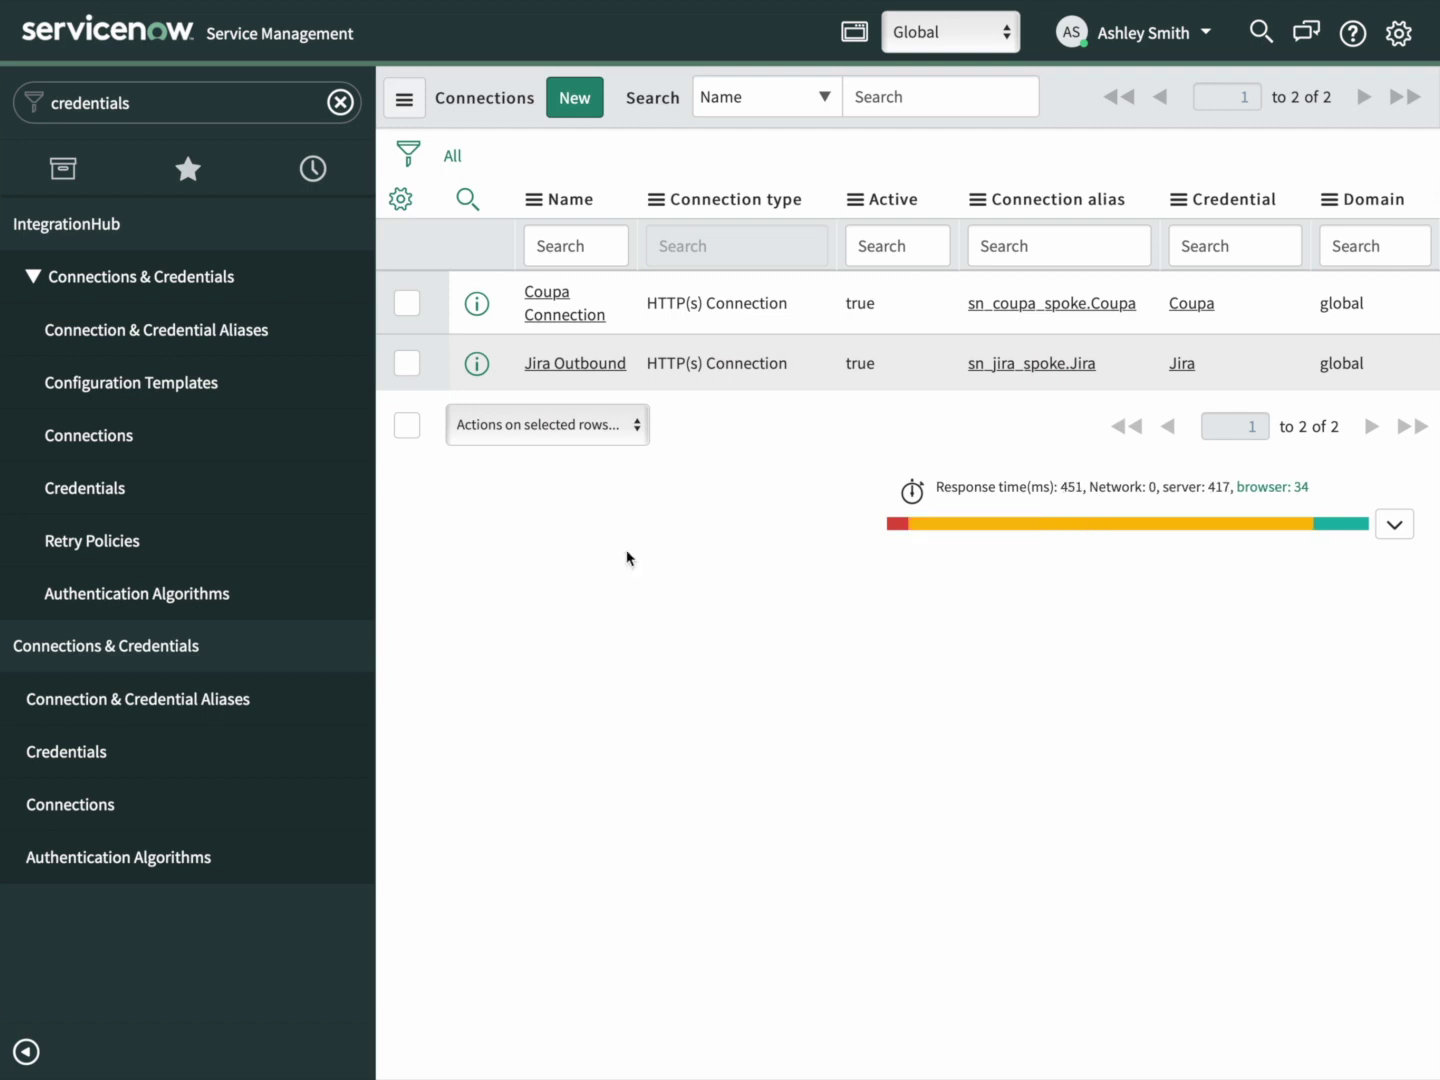
- Open the sn_jira_spoke.Jira alias from Connection & Credential Aliases to verify its Jira Outbound connection
left_click(125, 335)
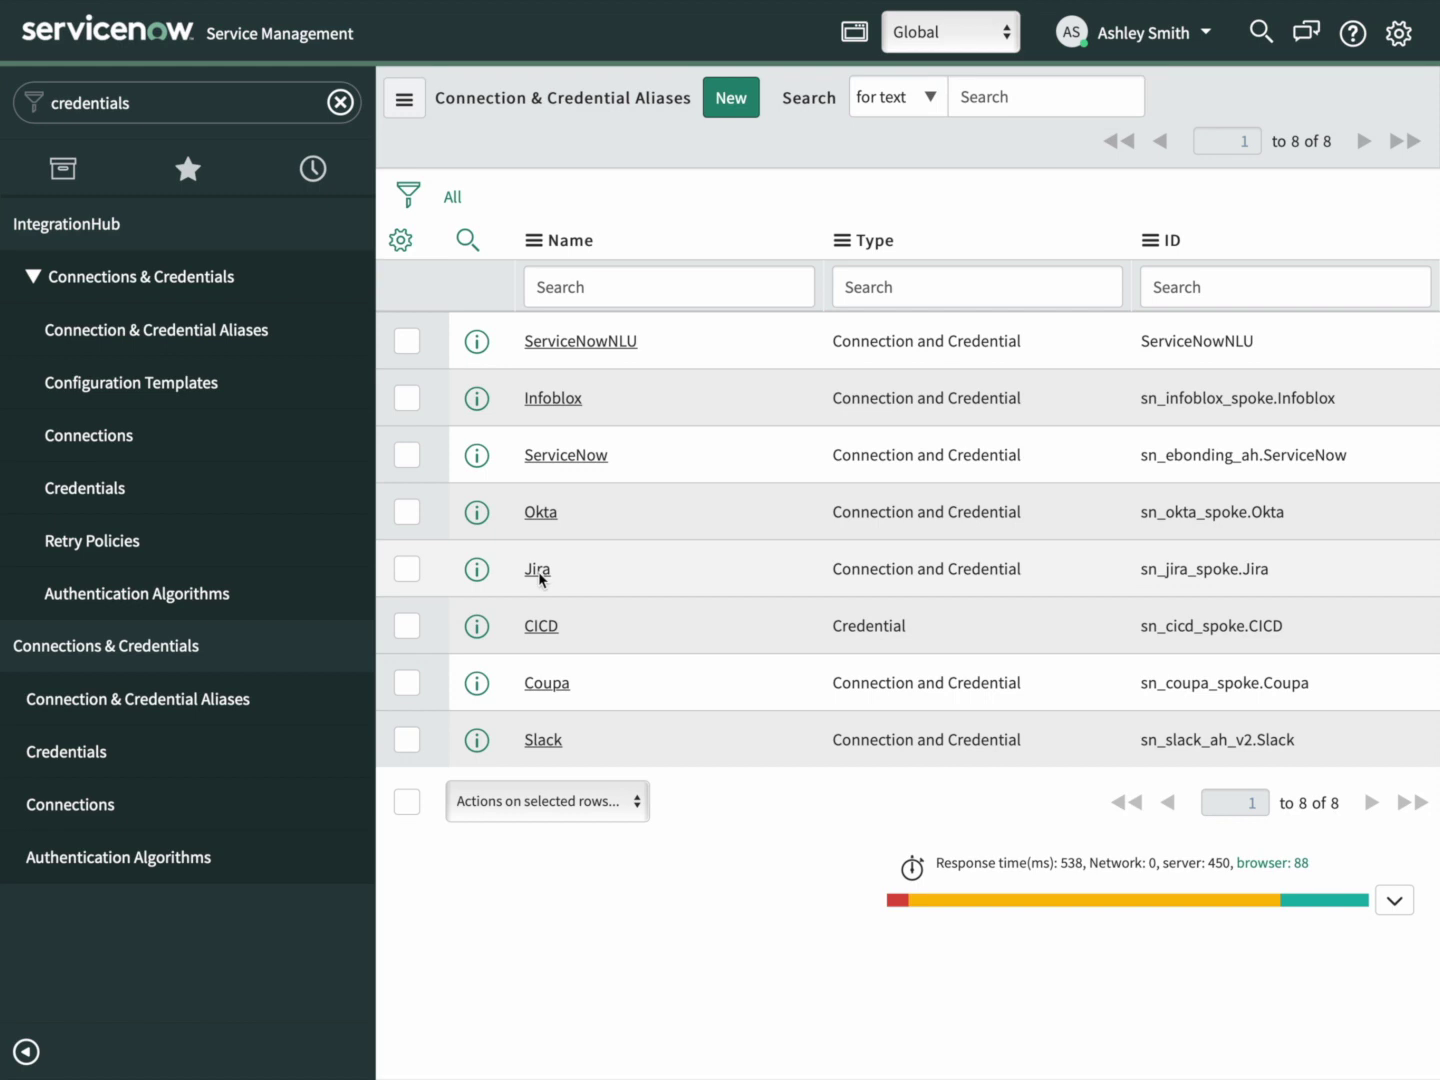
left_click(538, 570)
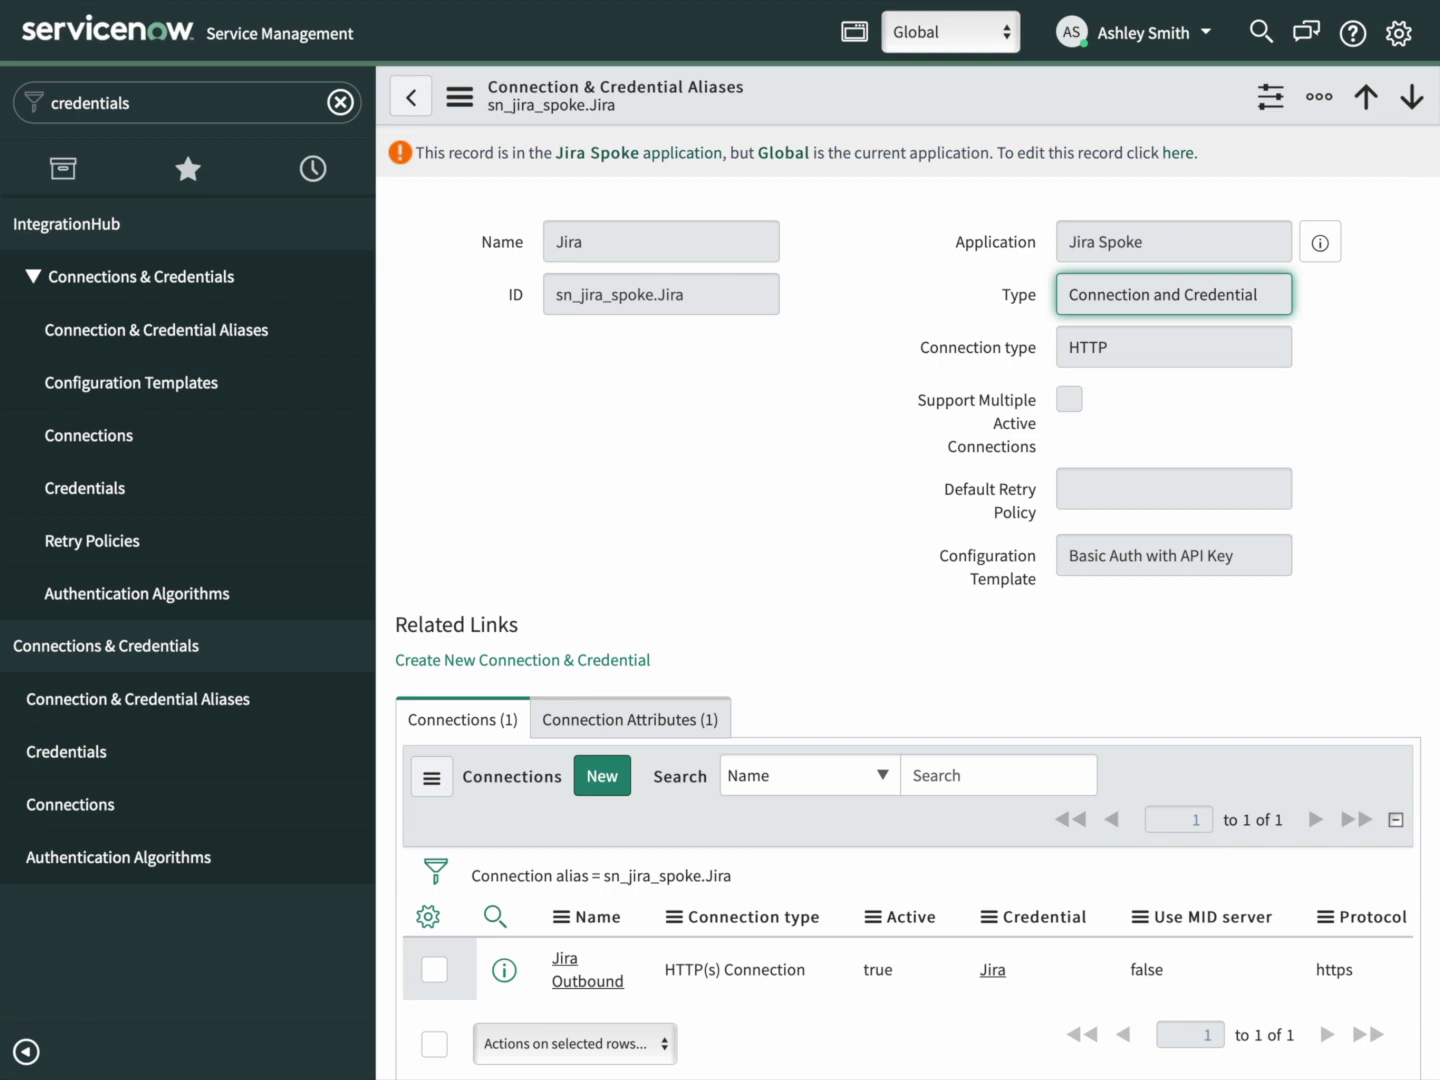
left_click(746, 421)
- Filter the navigator for 'flow designer' and open Flow Designer
left_click_drag(143, 101, 7, 90)
type("flow designer")
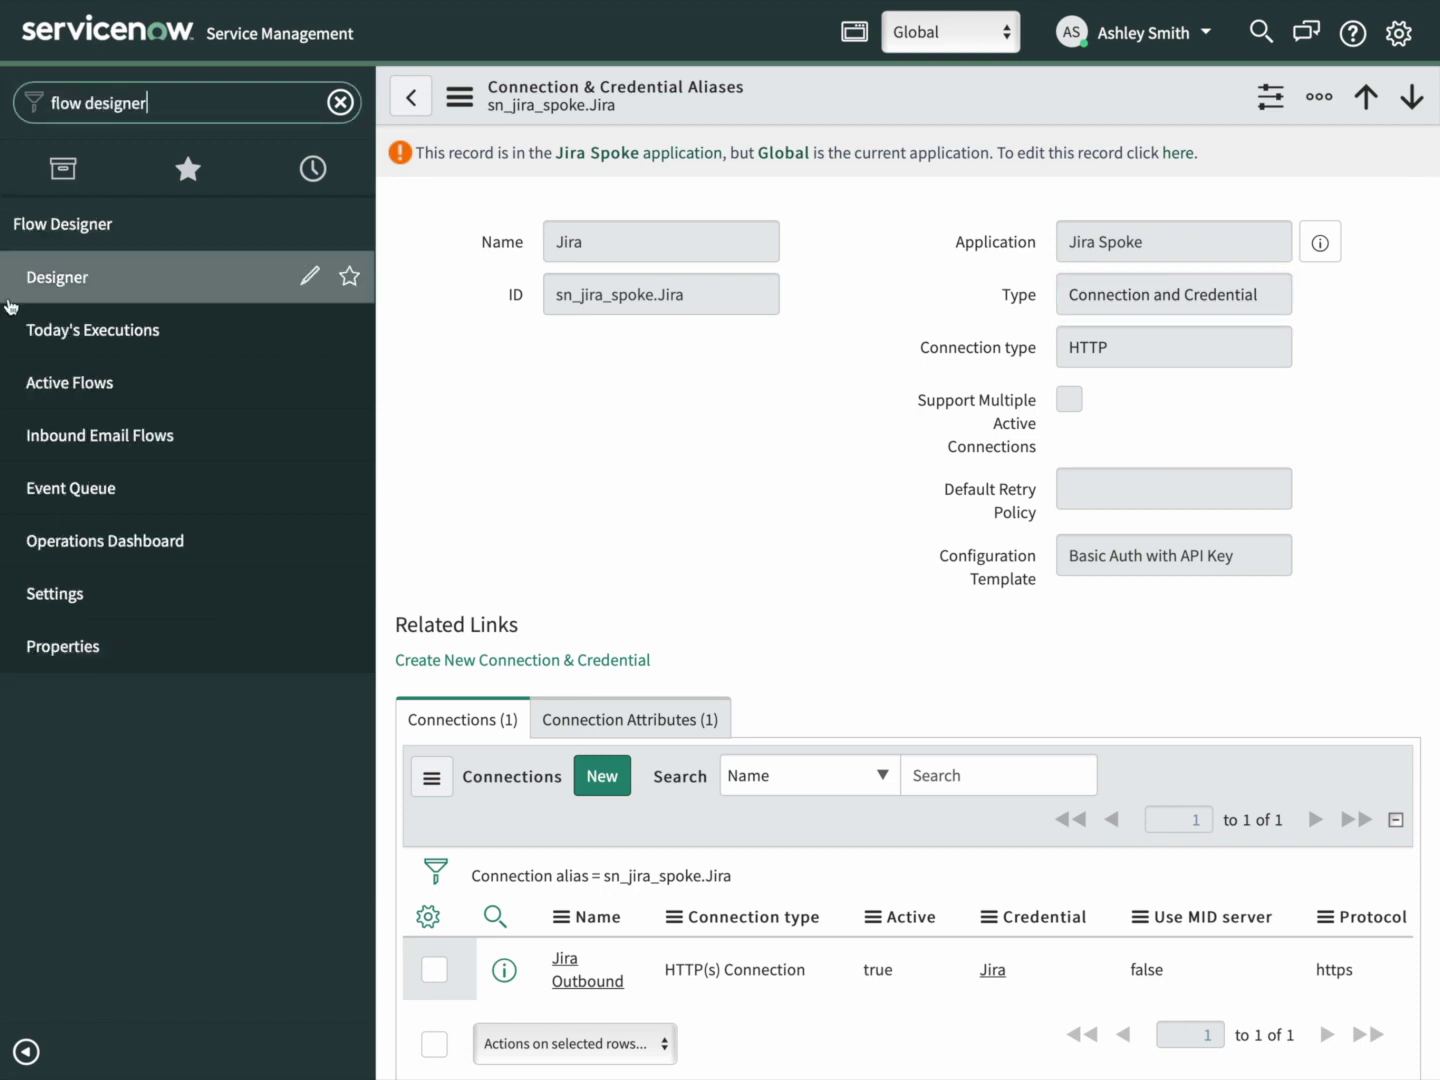
left_click(95, 280)
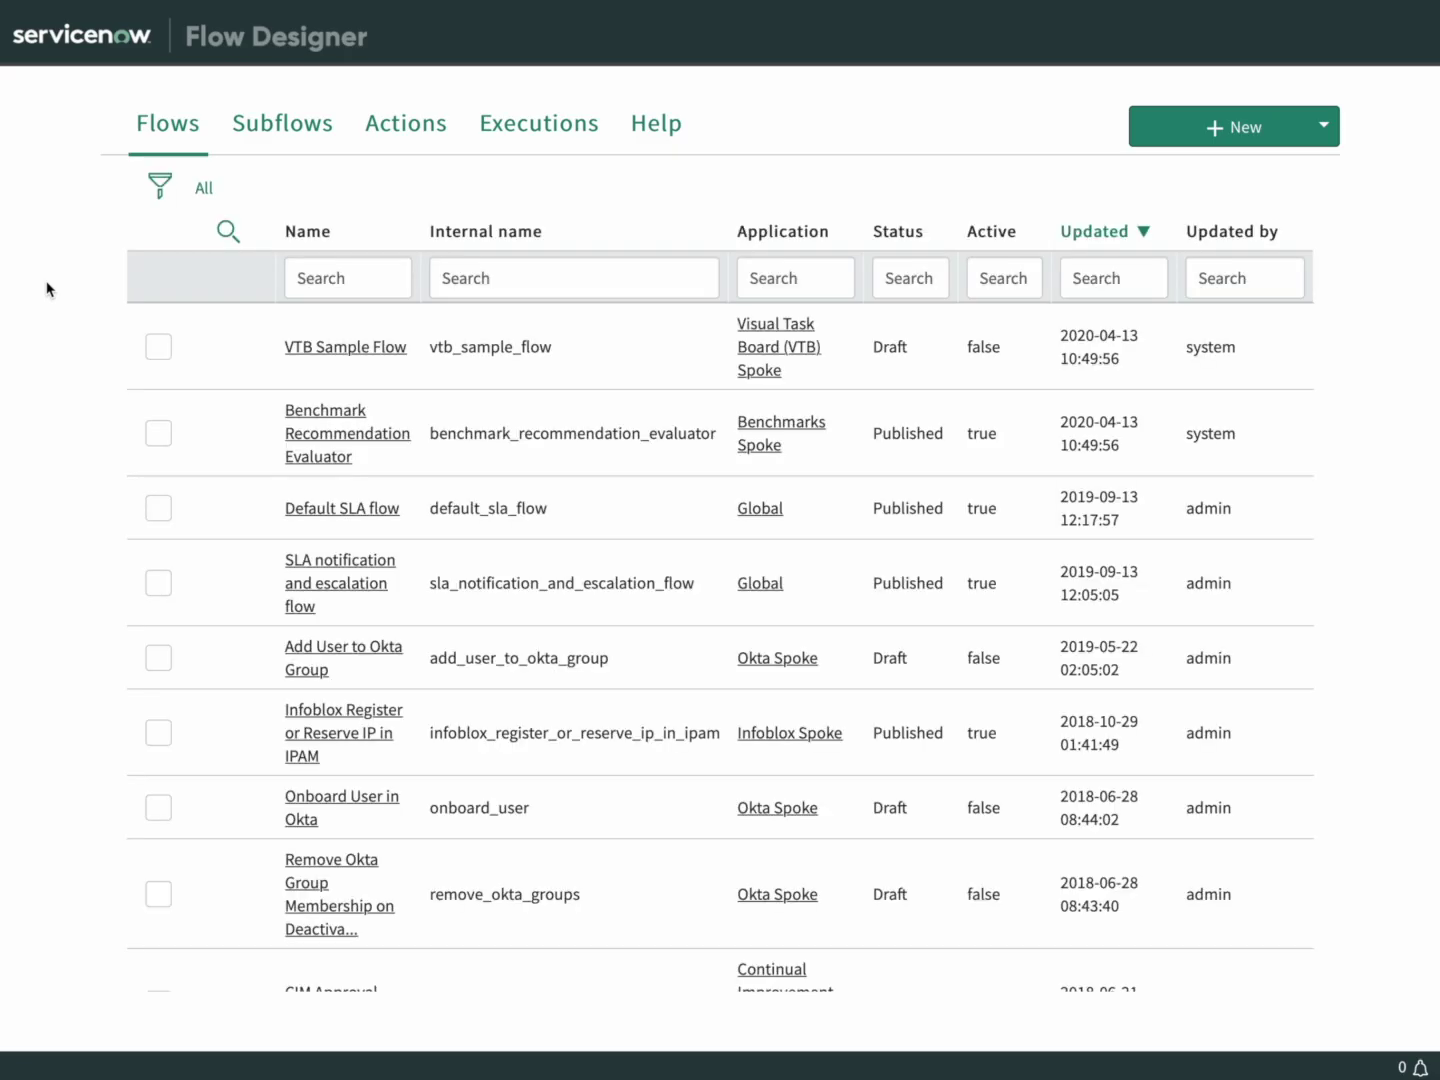
- Create and submit a new flow named 'Jira Test'
left_click(1253, 126)
left_click(1225, 178)
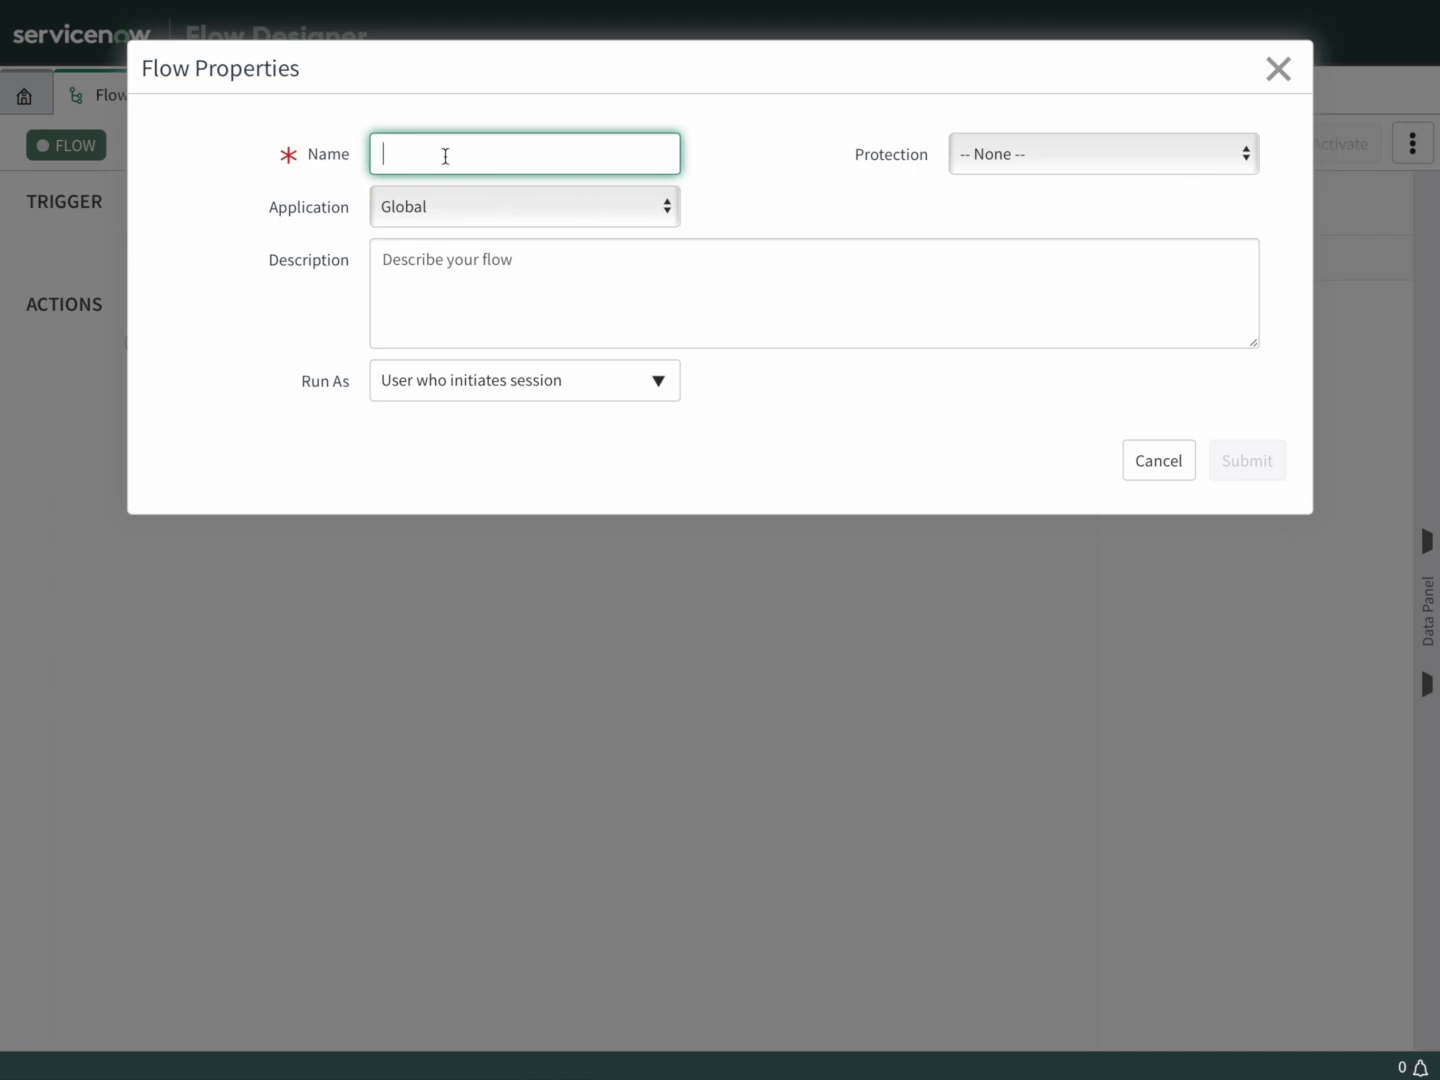
type("Jira Test")
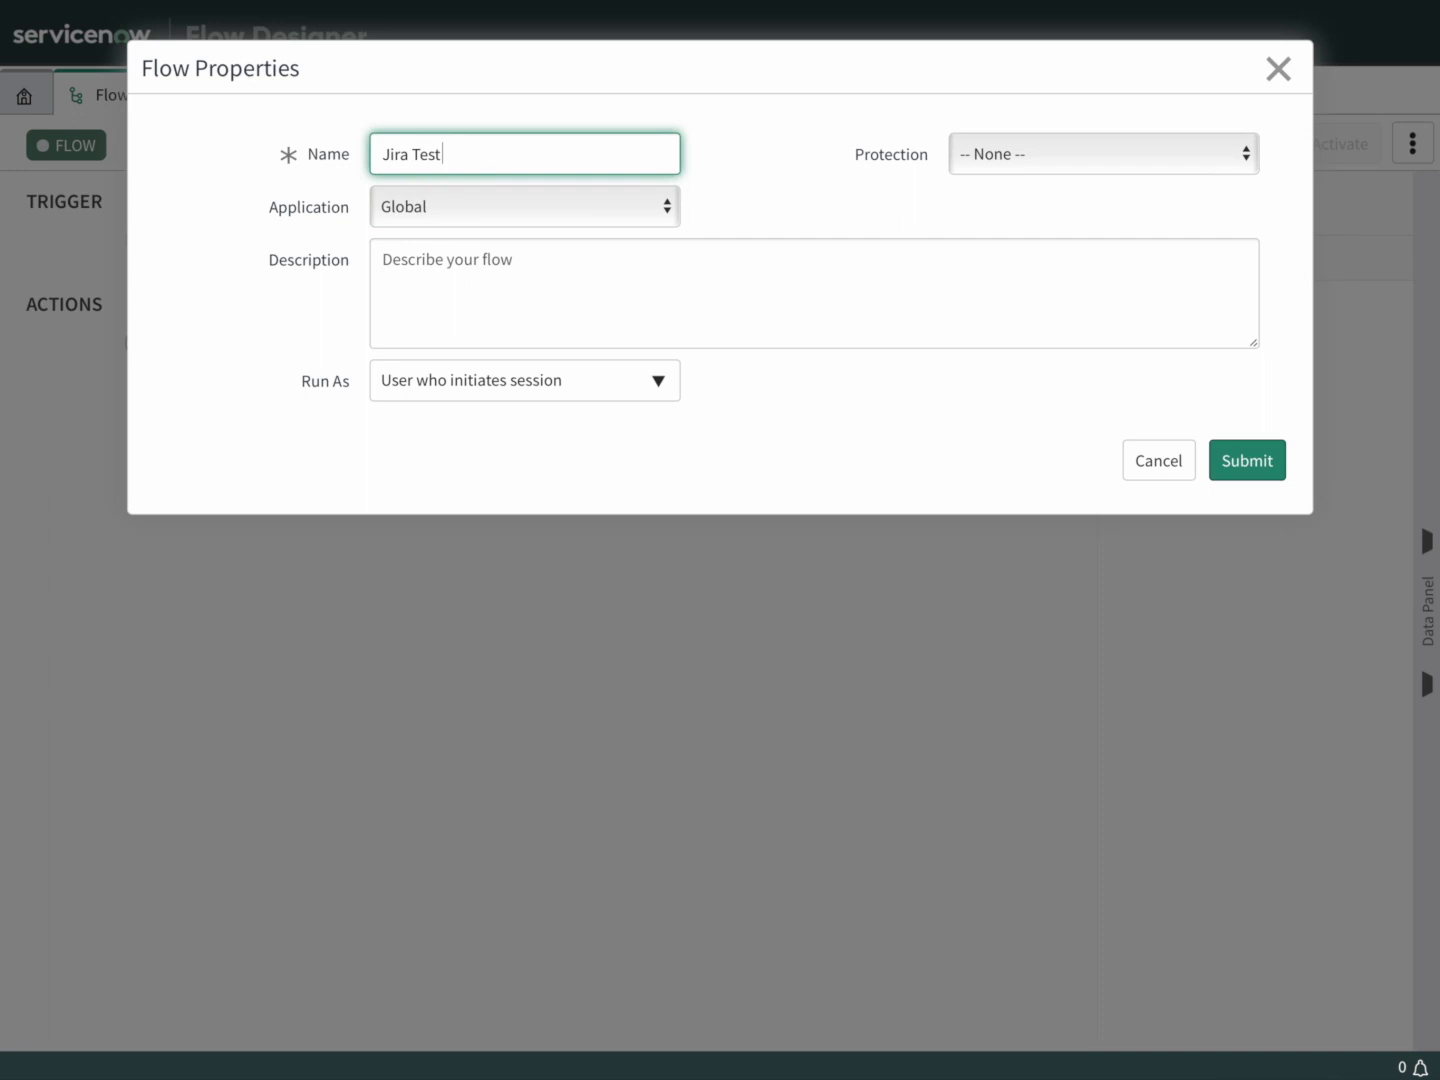
left_click(1270, 470)
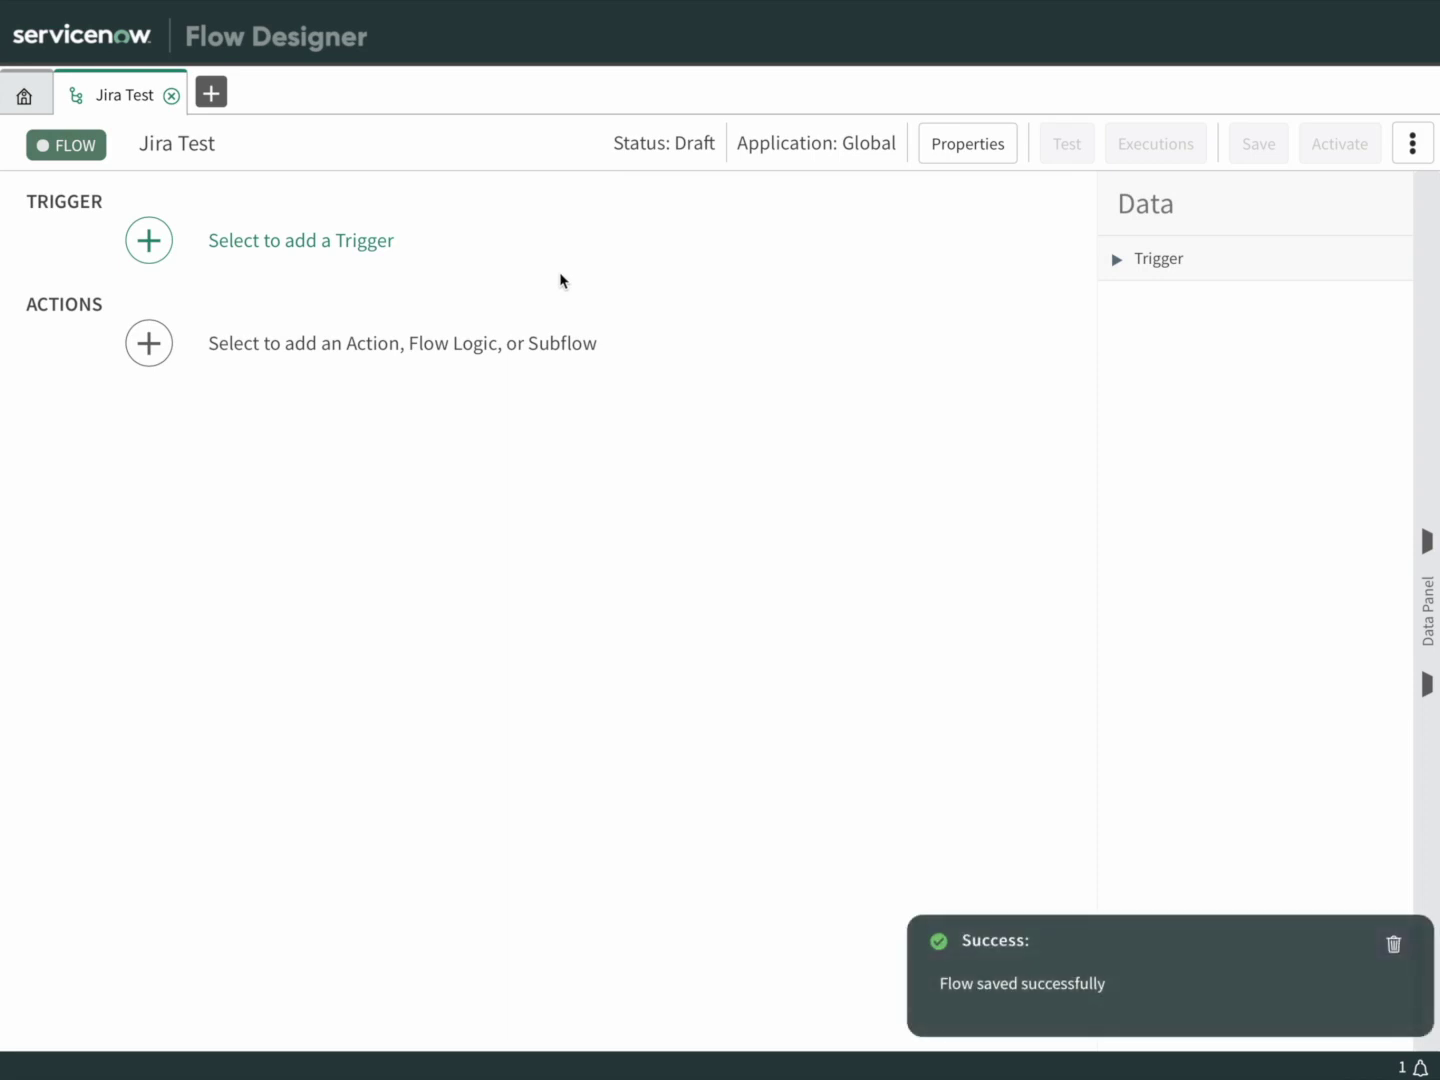
- Add a Created trigger to the Jira Test flow that watches the Incident [incident] table
left_click(313, 247)
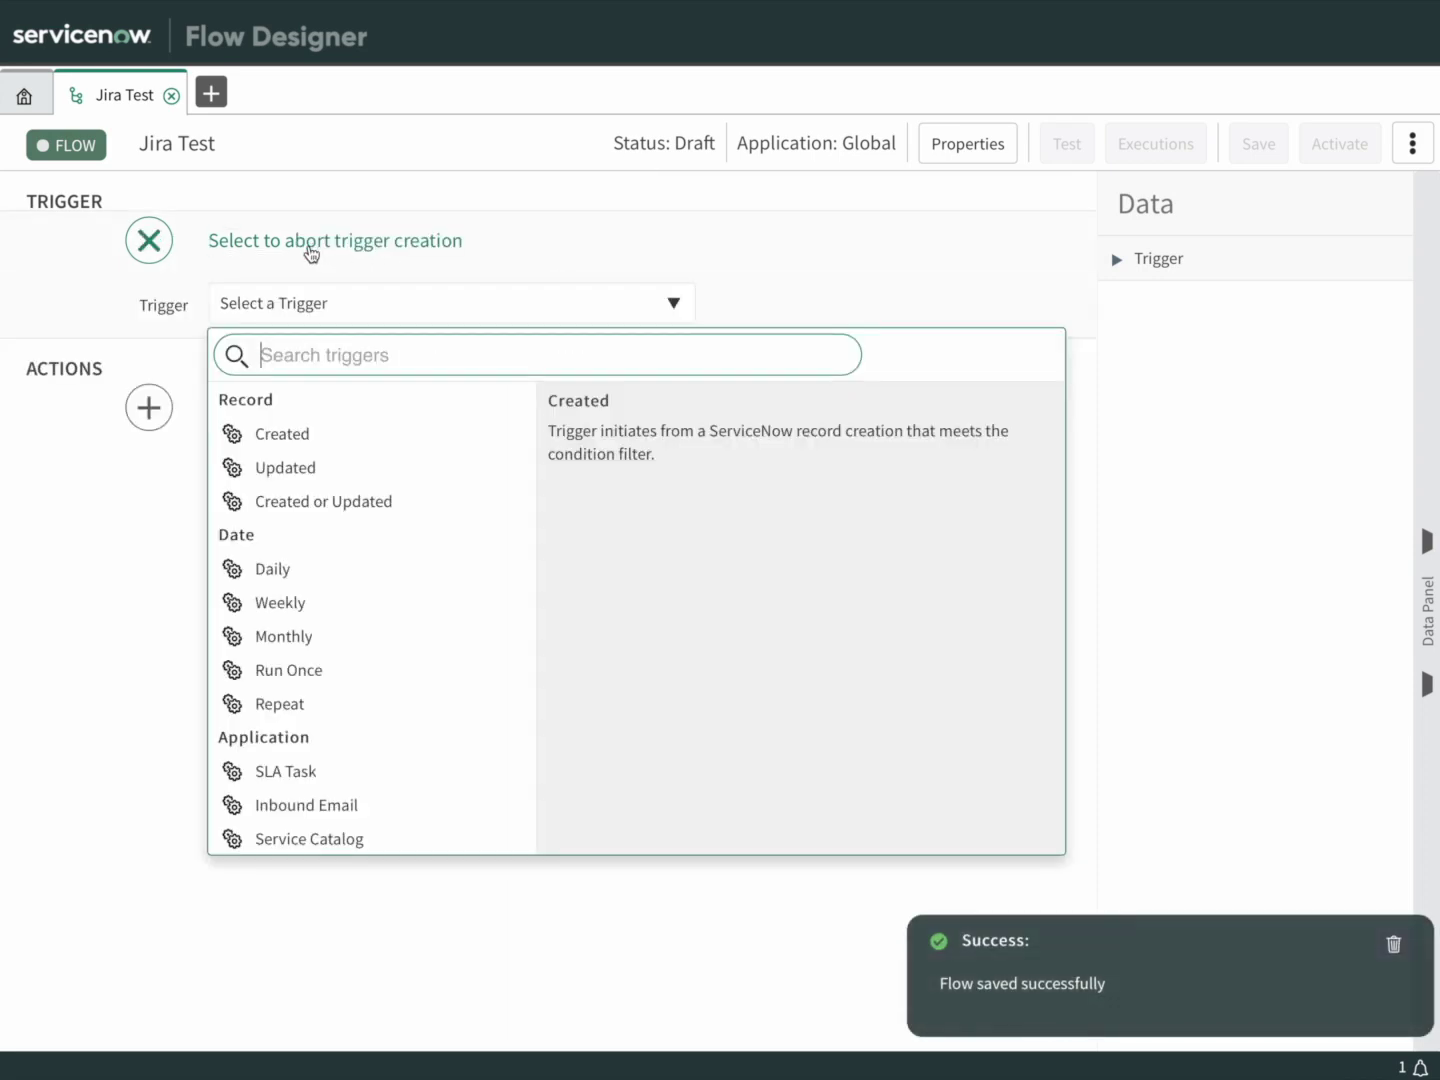
type("created")
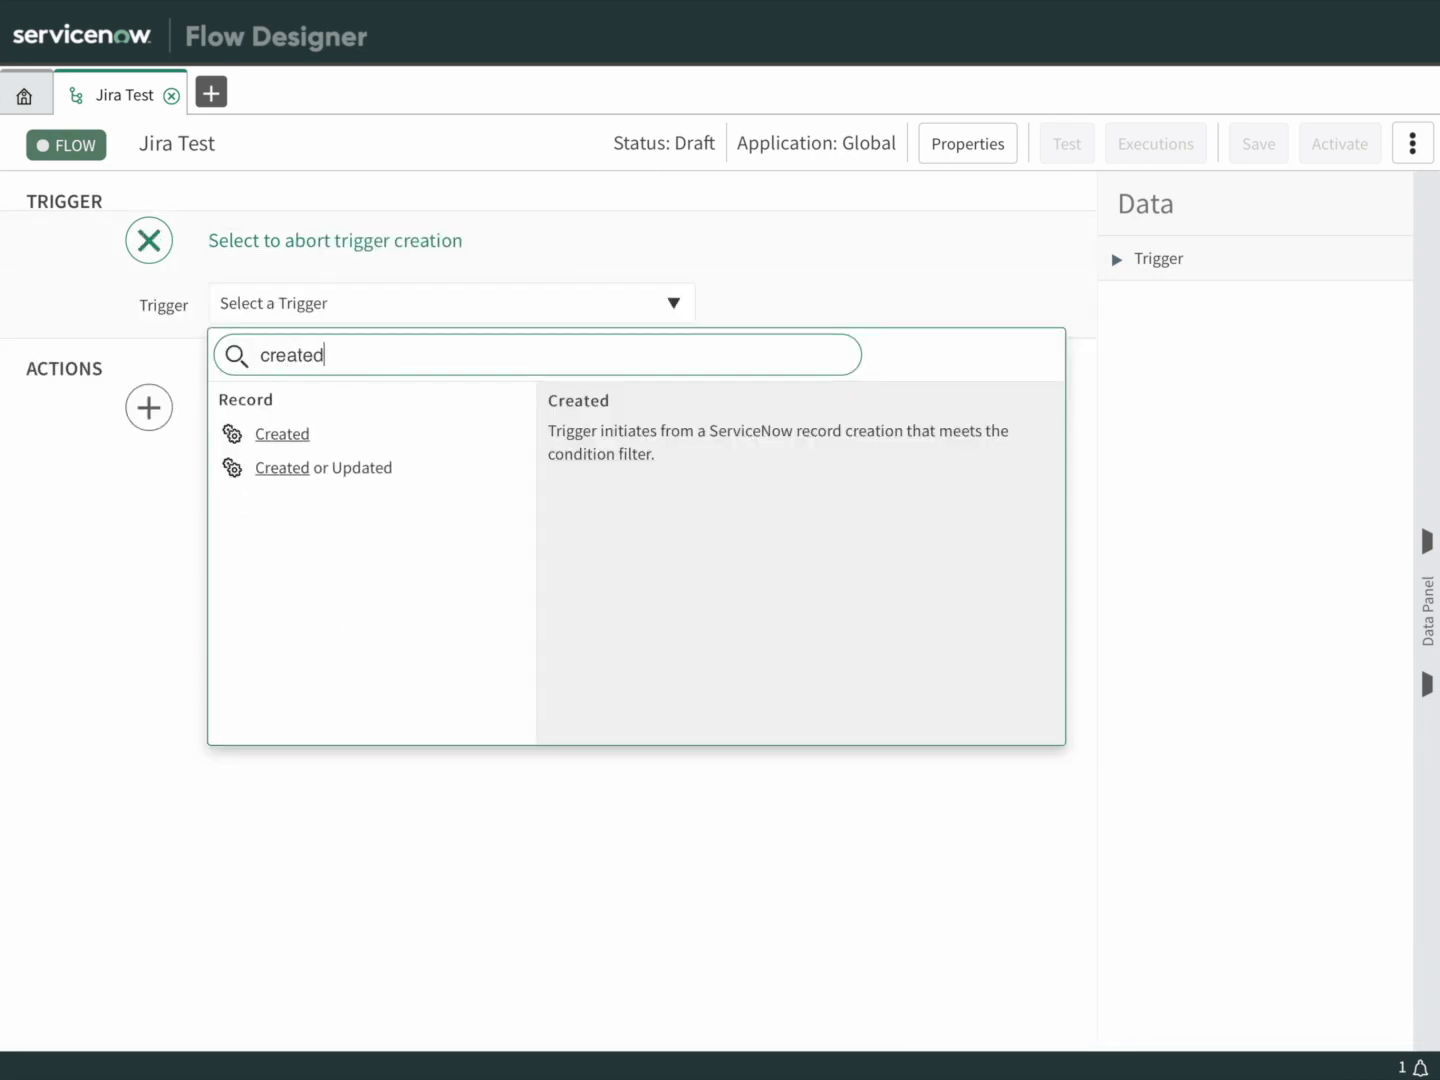
left_click(257, 440)
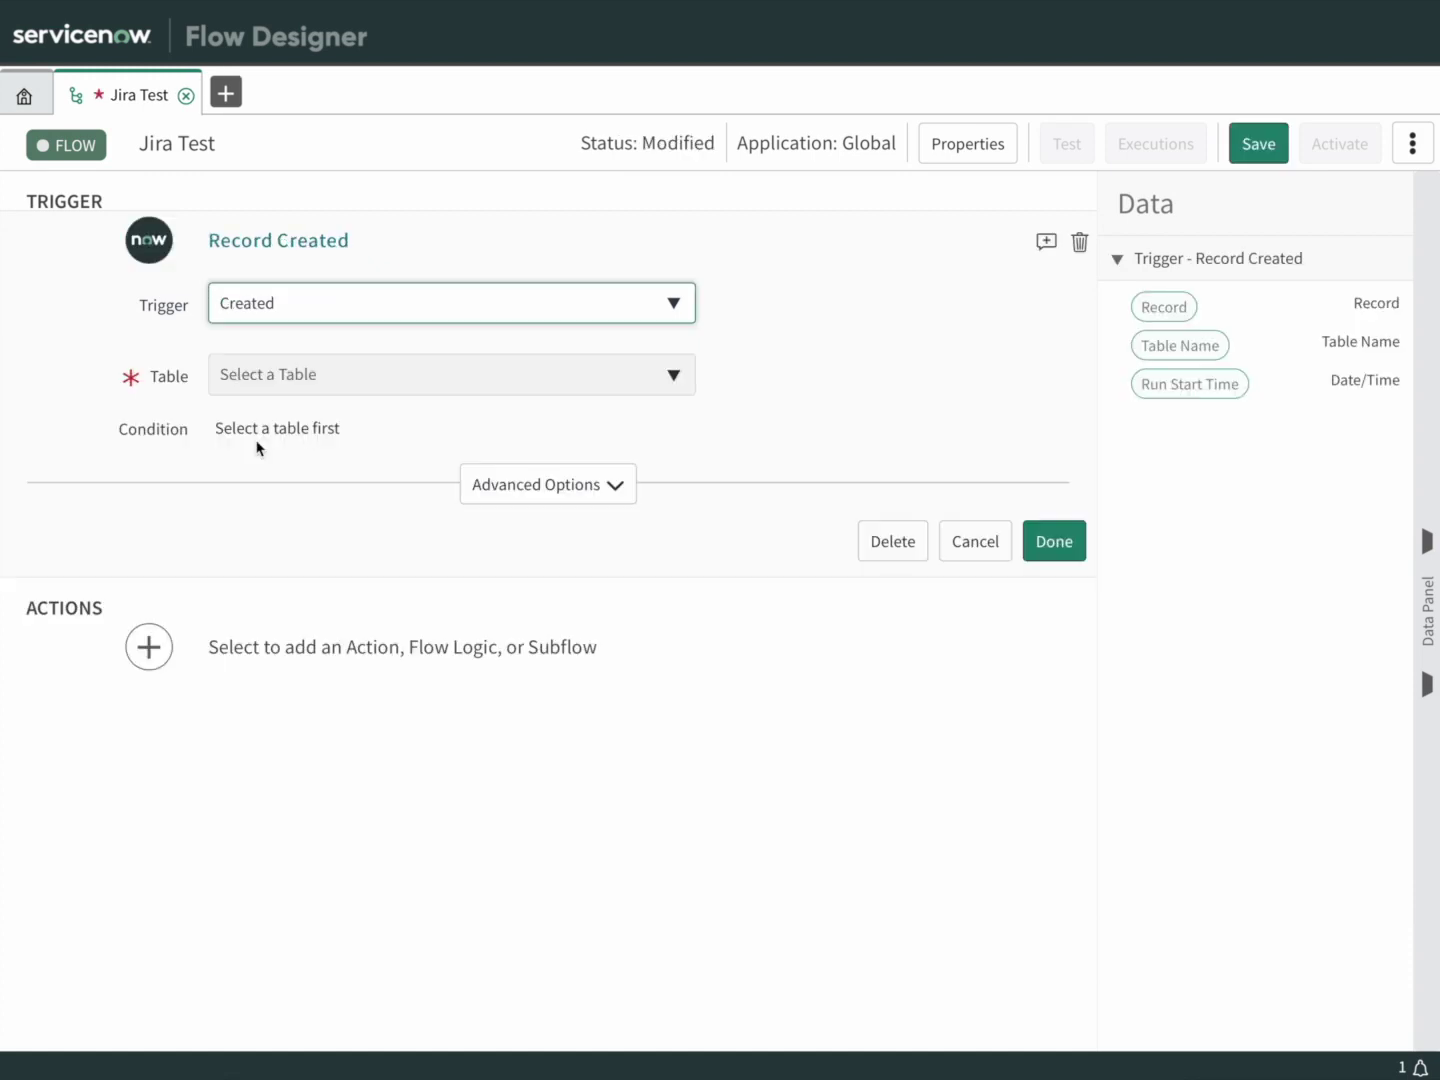
left_click(549, 382)
type("incident")
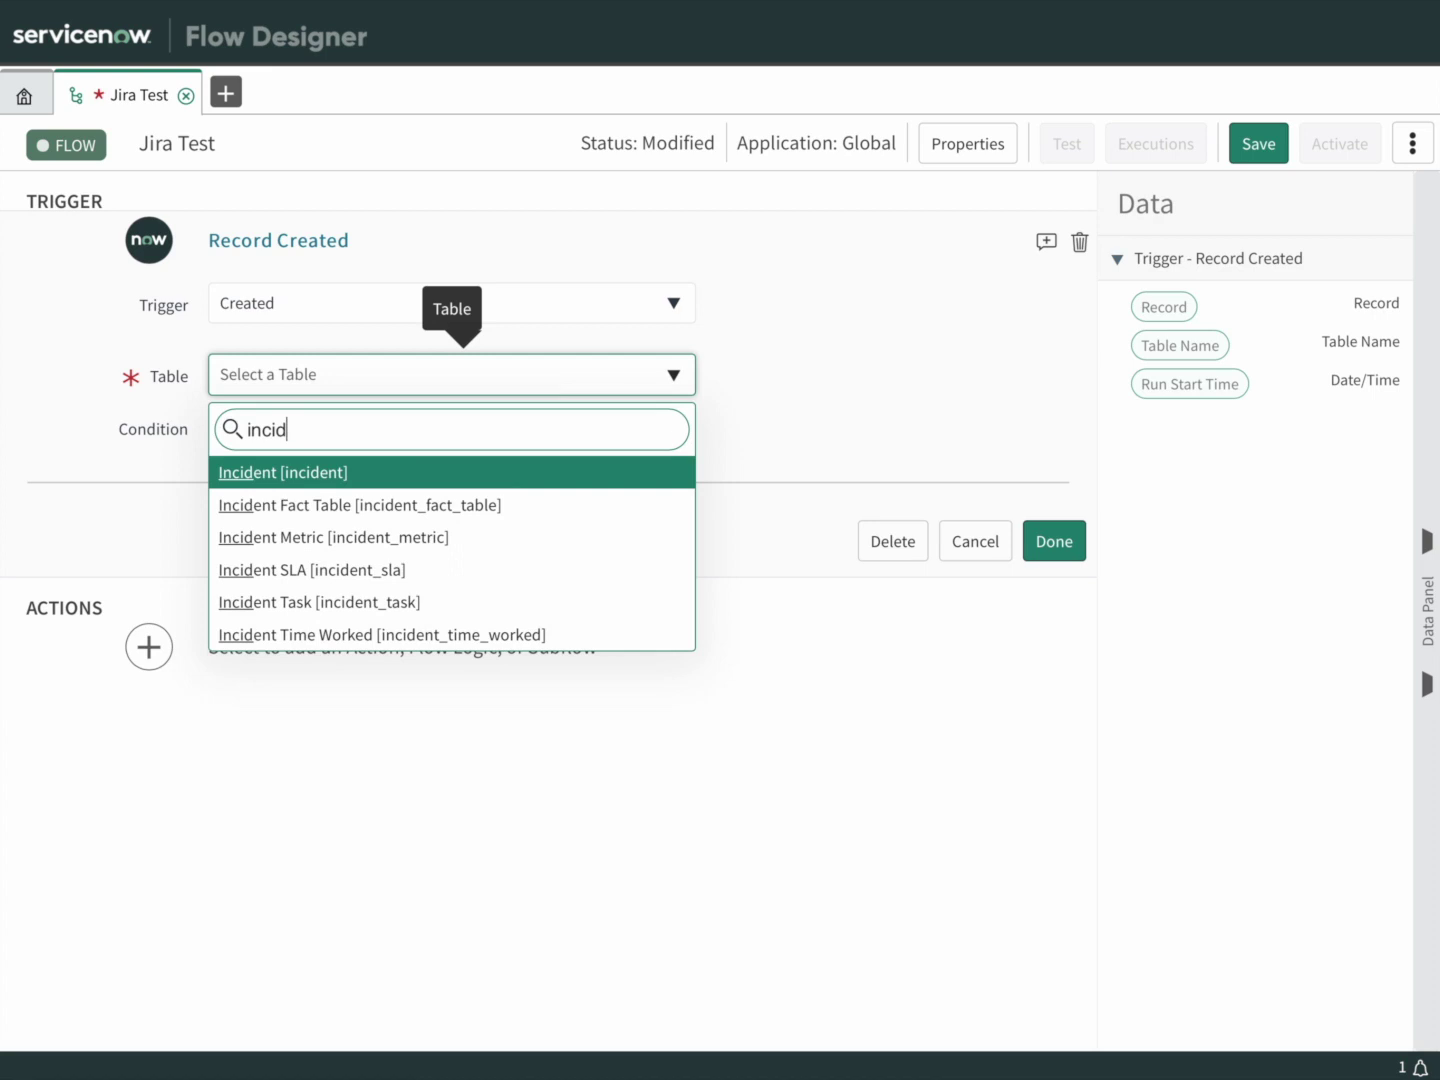
left_click(499, 485)
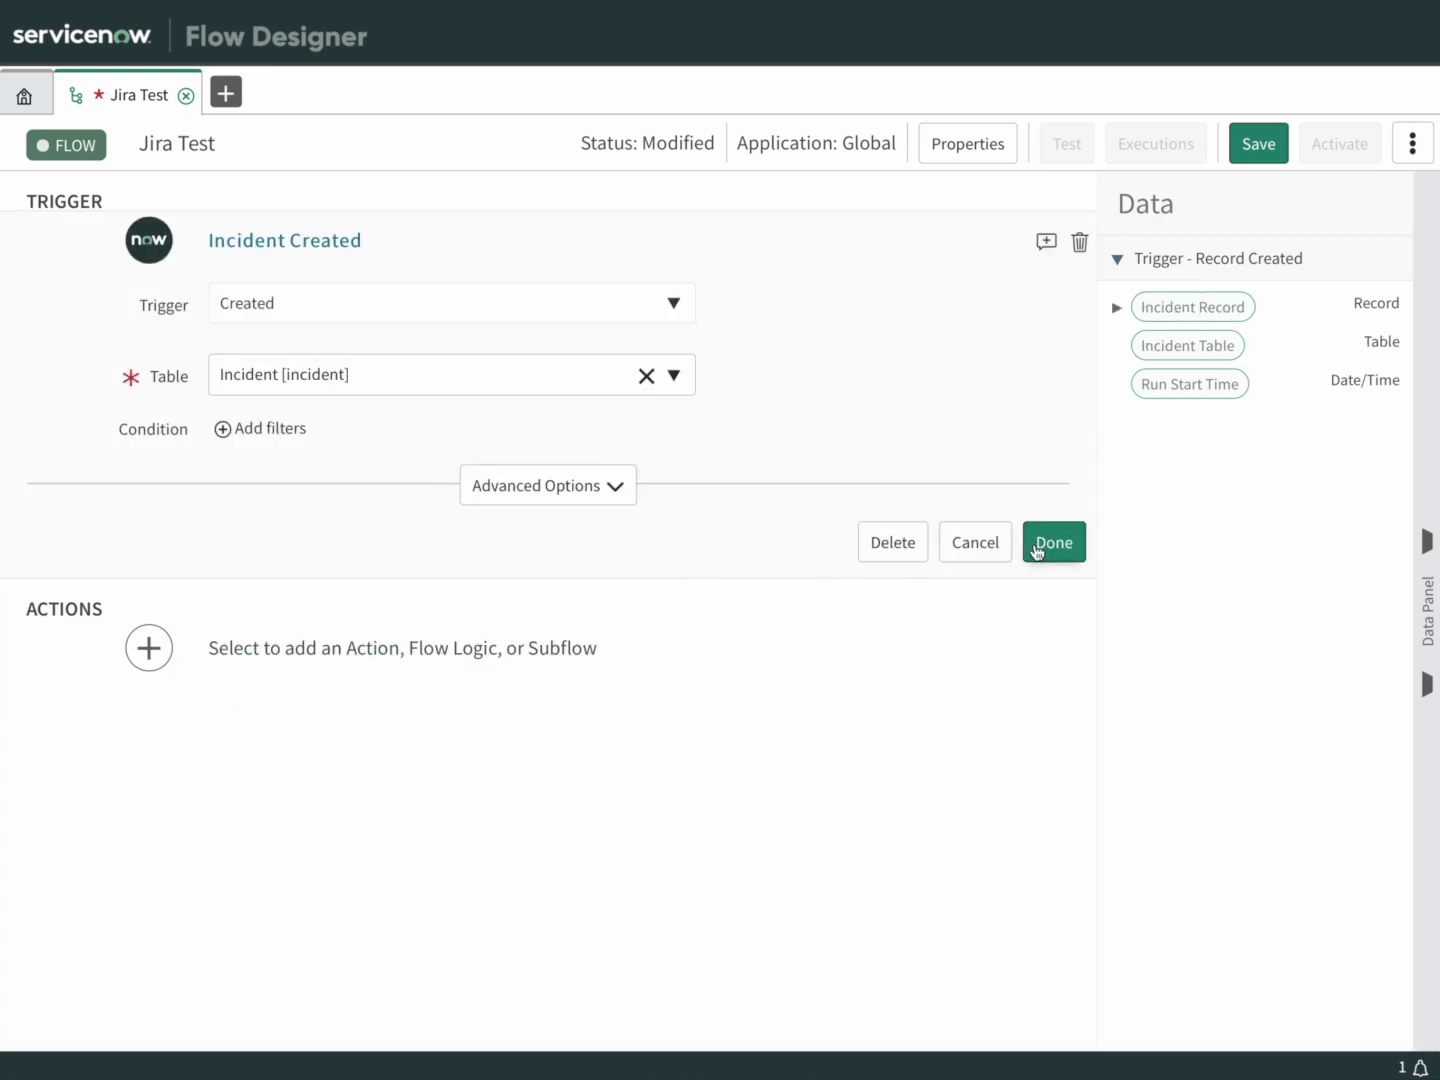
- Add the Jira spoke's Create Issue action as the step after the trigger
left_click(1055, 543)
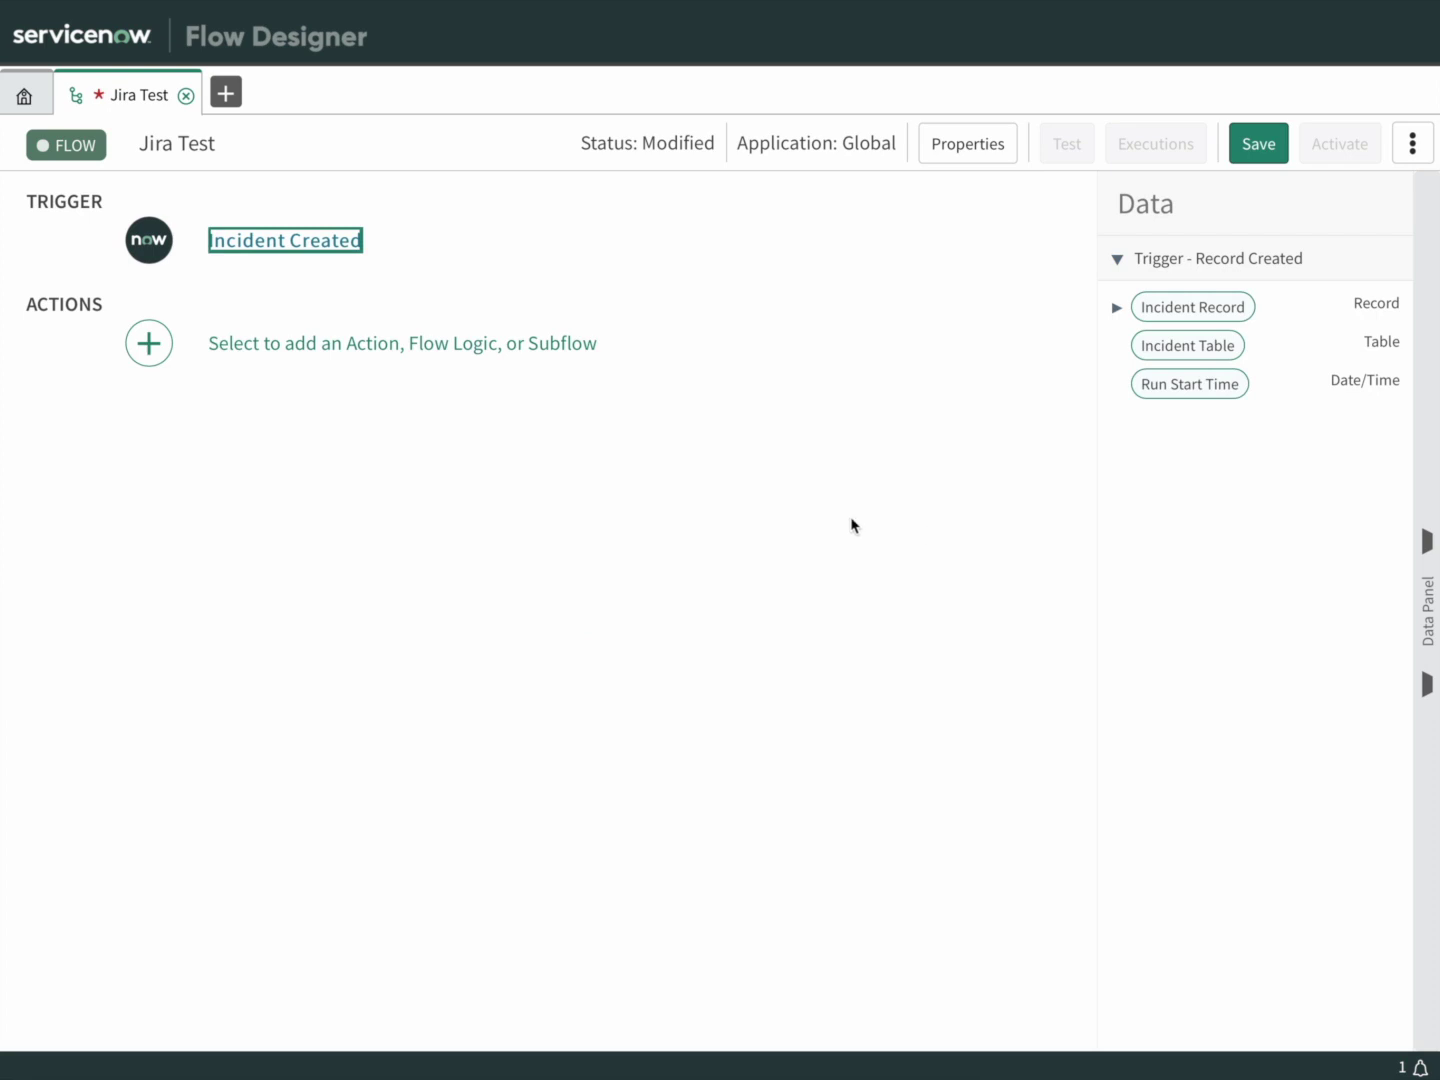
left_click(212, 350)
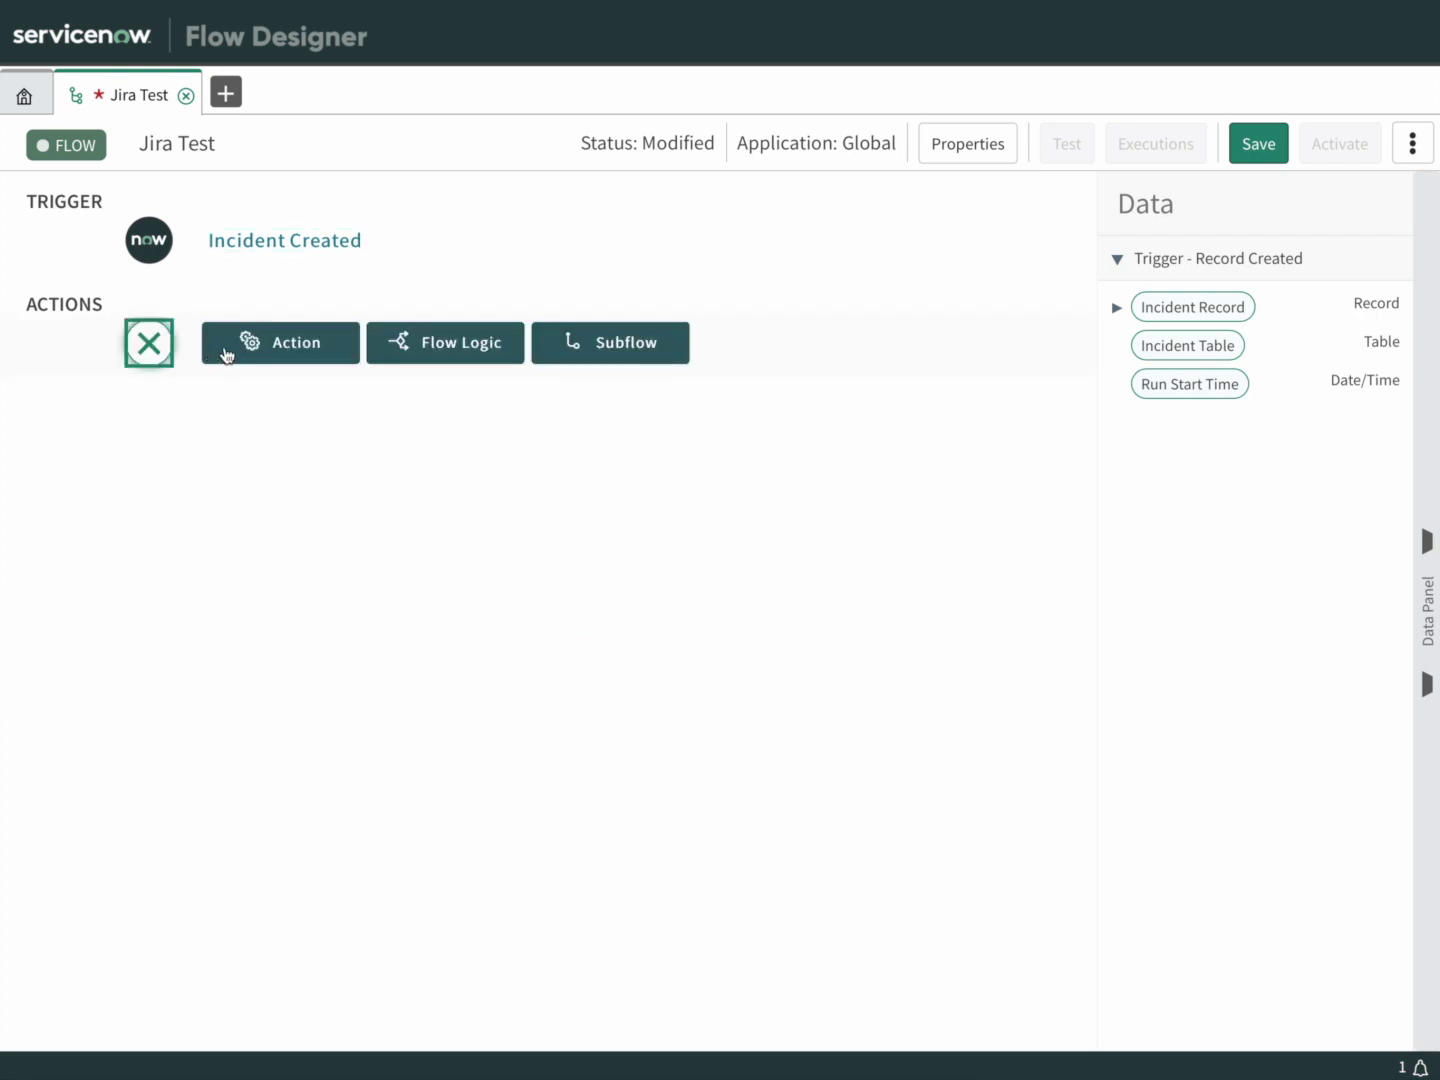
left_click(264, 352)
type("issue")
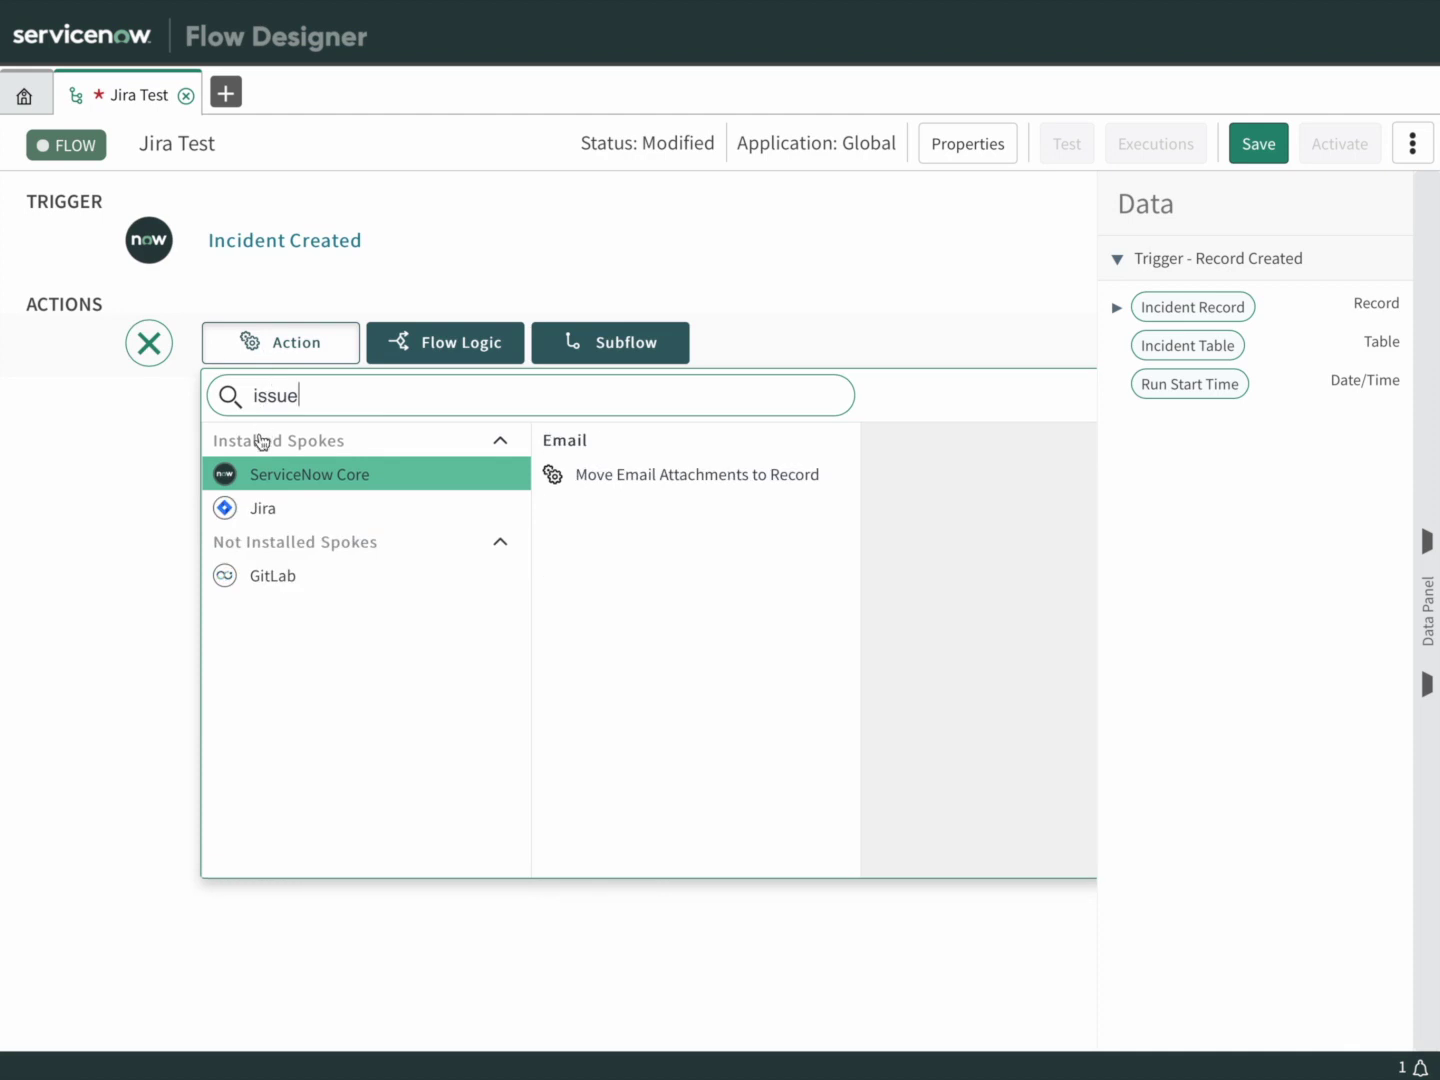
left_click(276, 505)
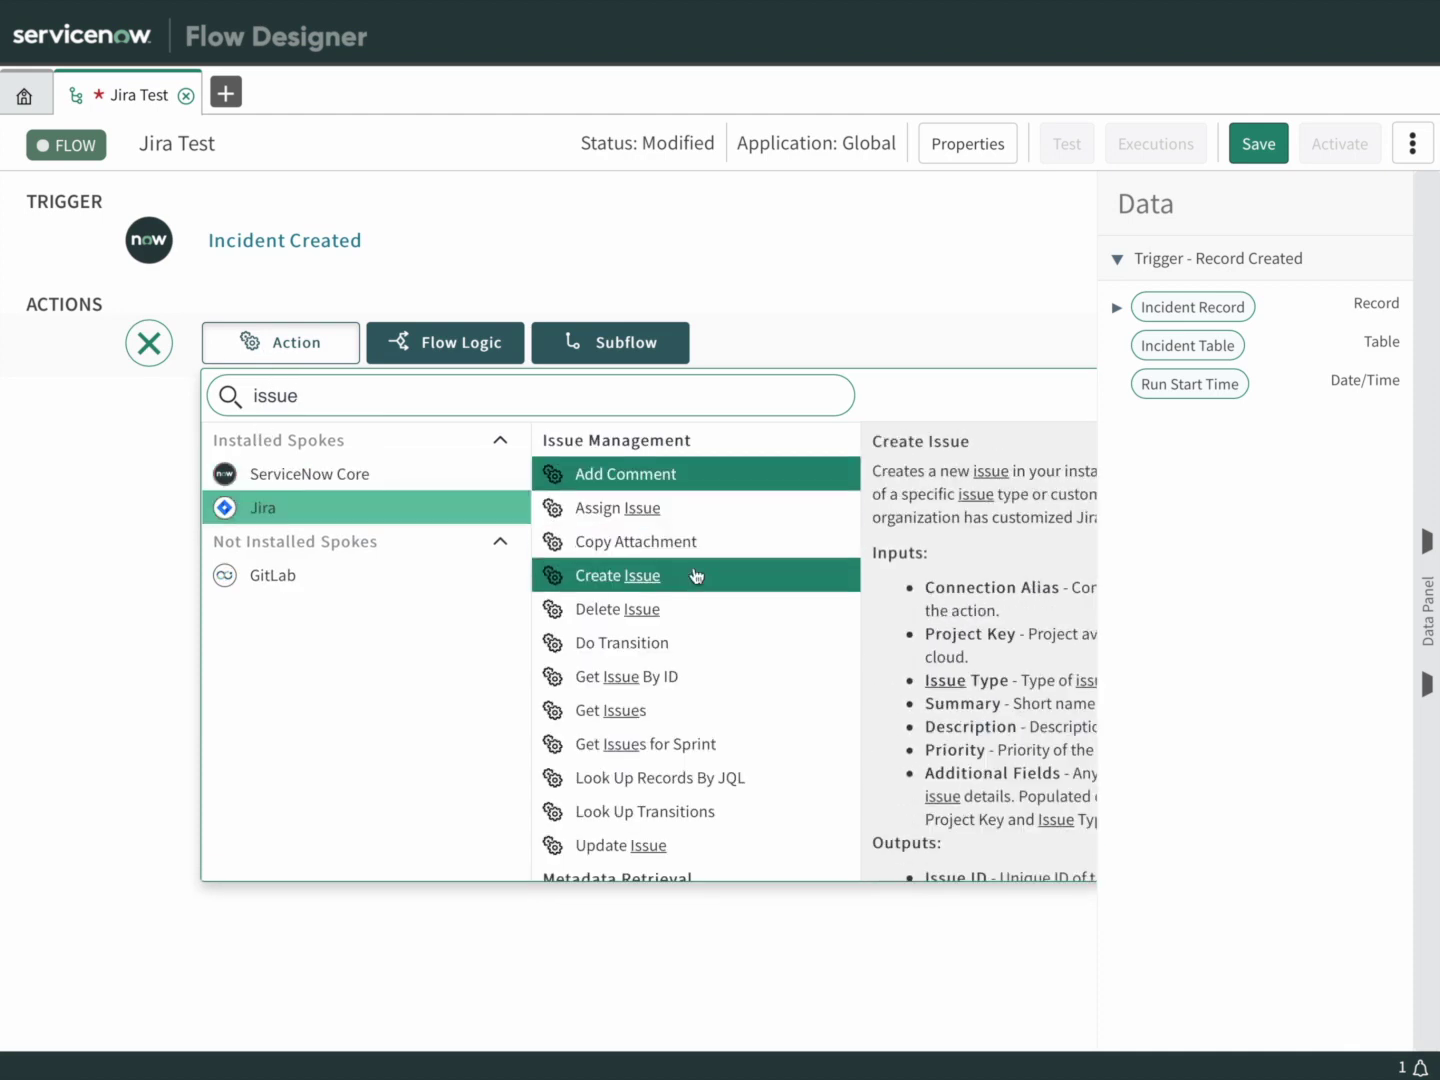
left_click(648, 586)
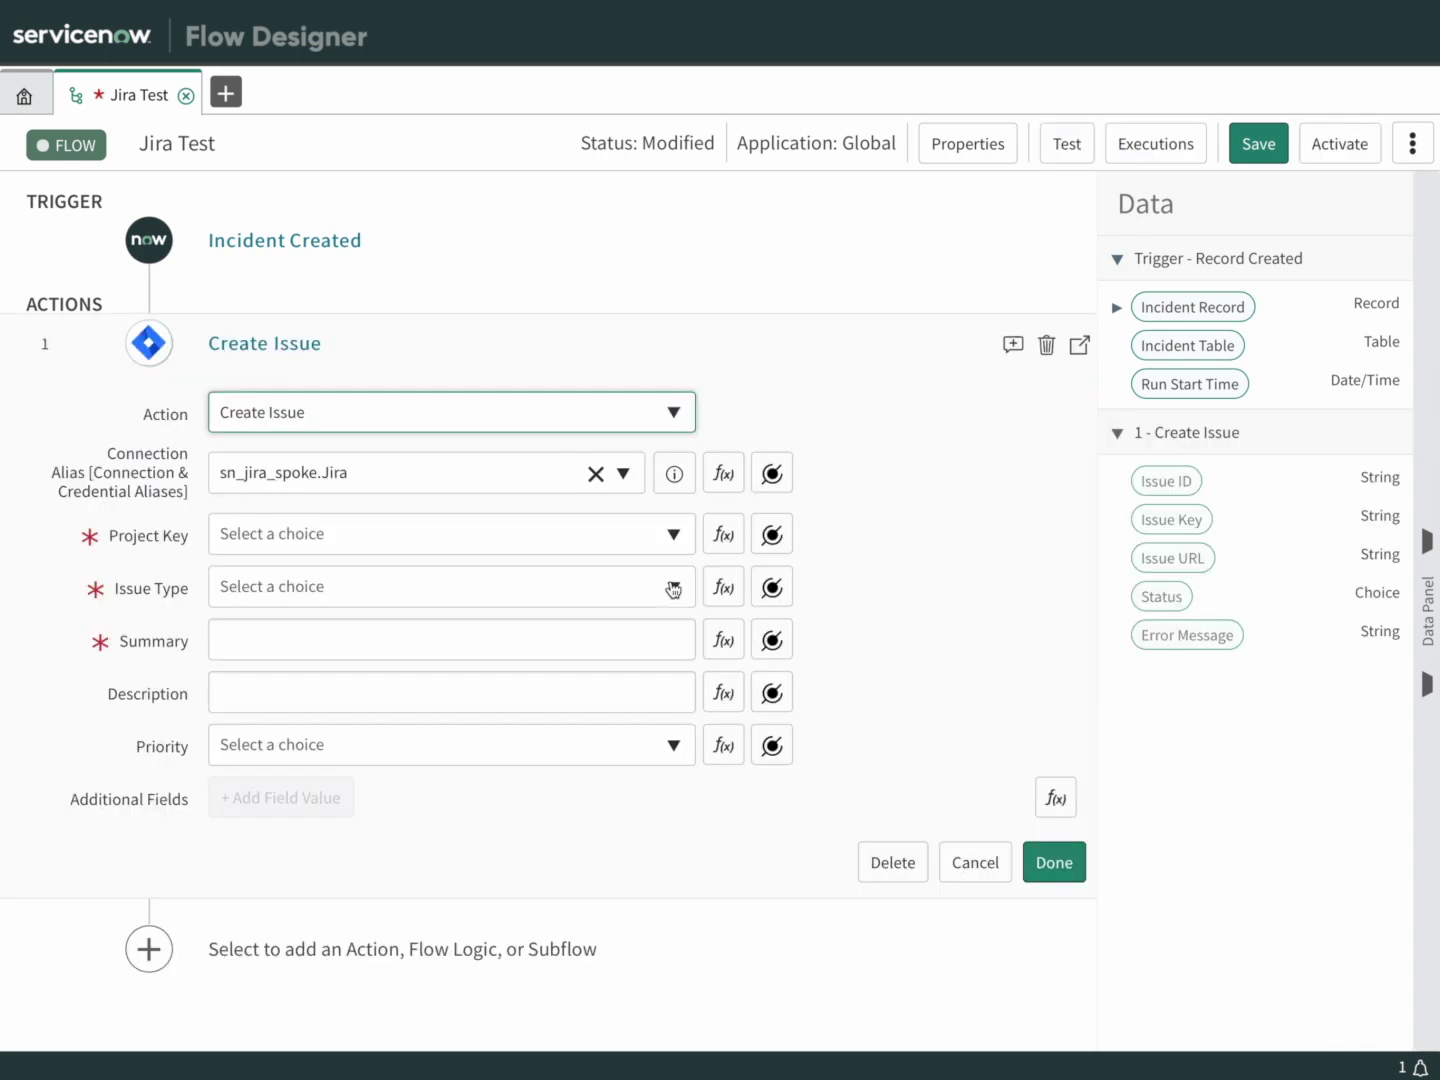
- Set the Create Issue action's Project Key to TEST and Issue Type to Bug
left_click(512, 540)
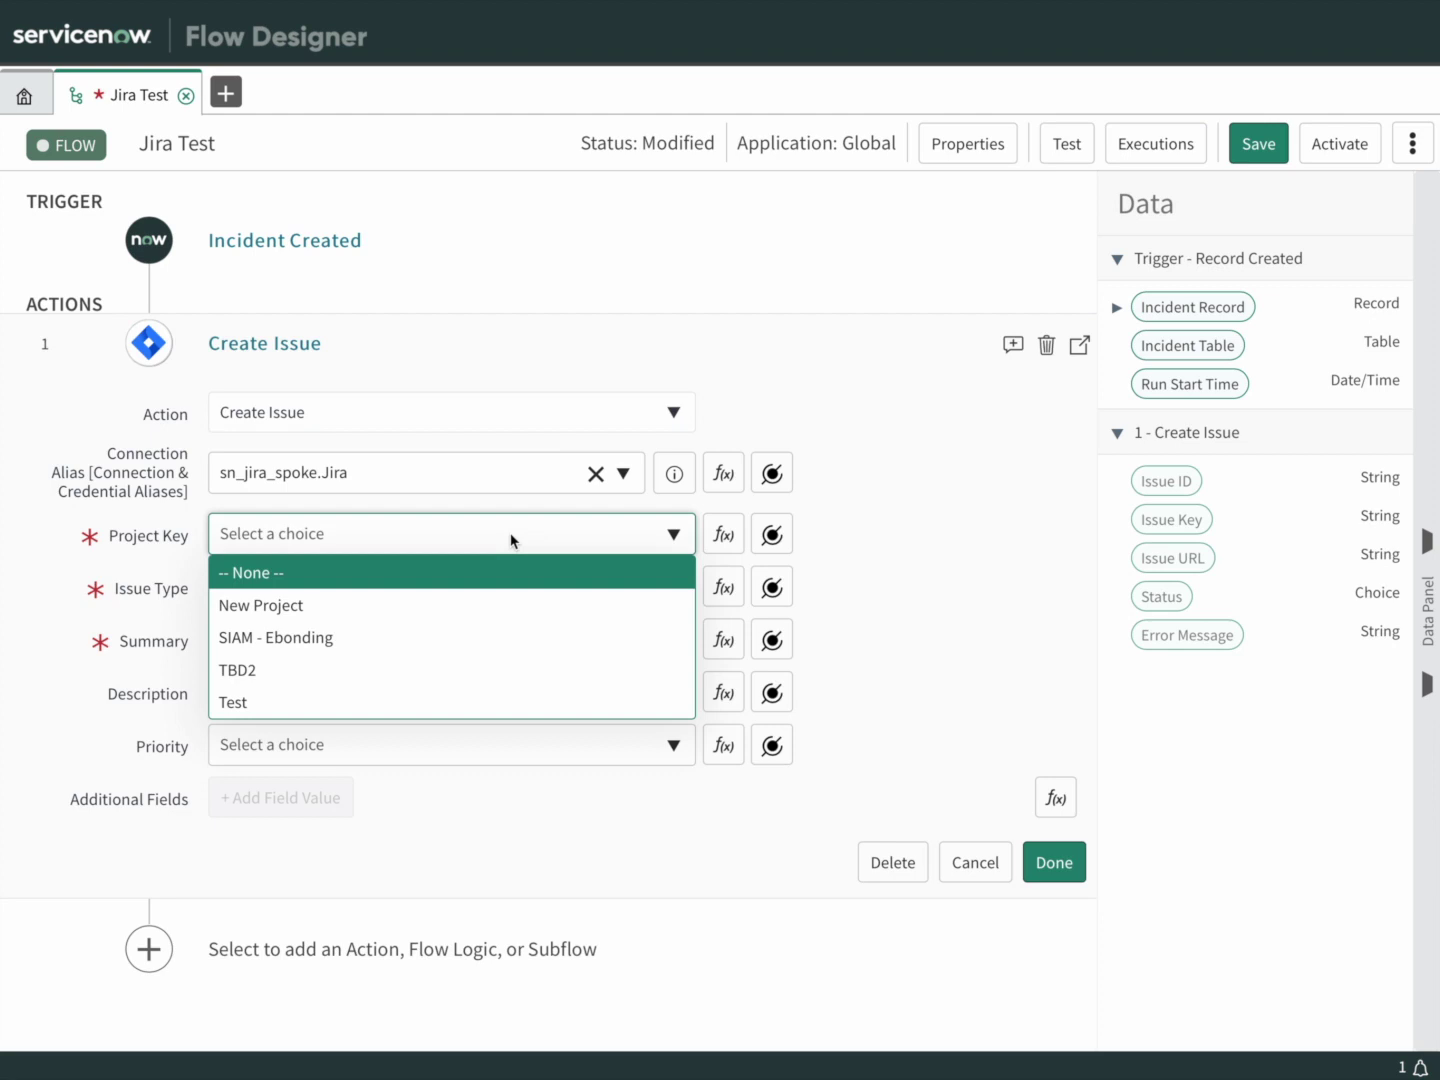
left_click(896, 553)
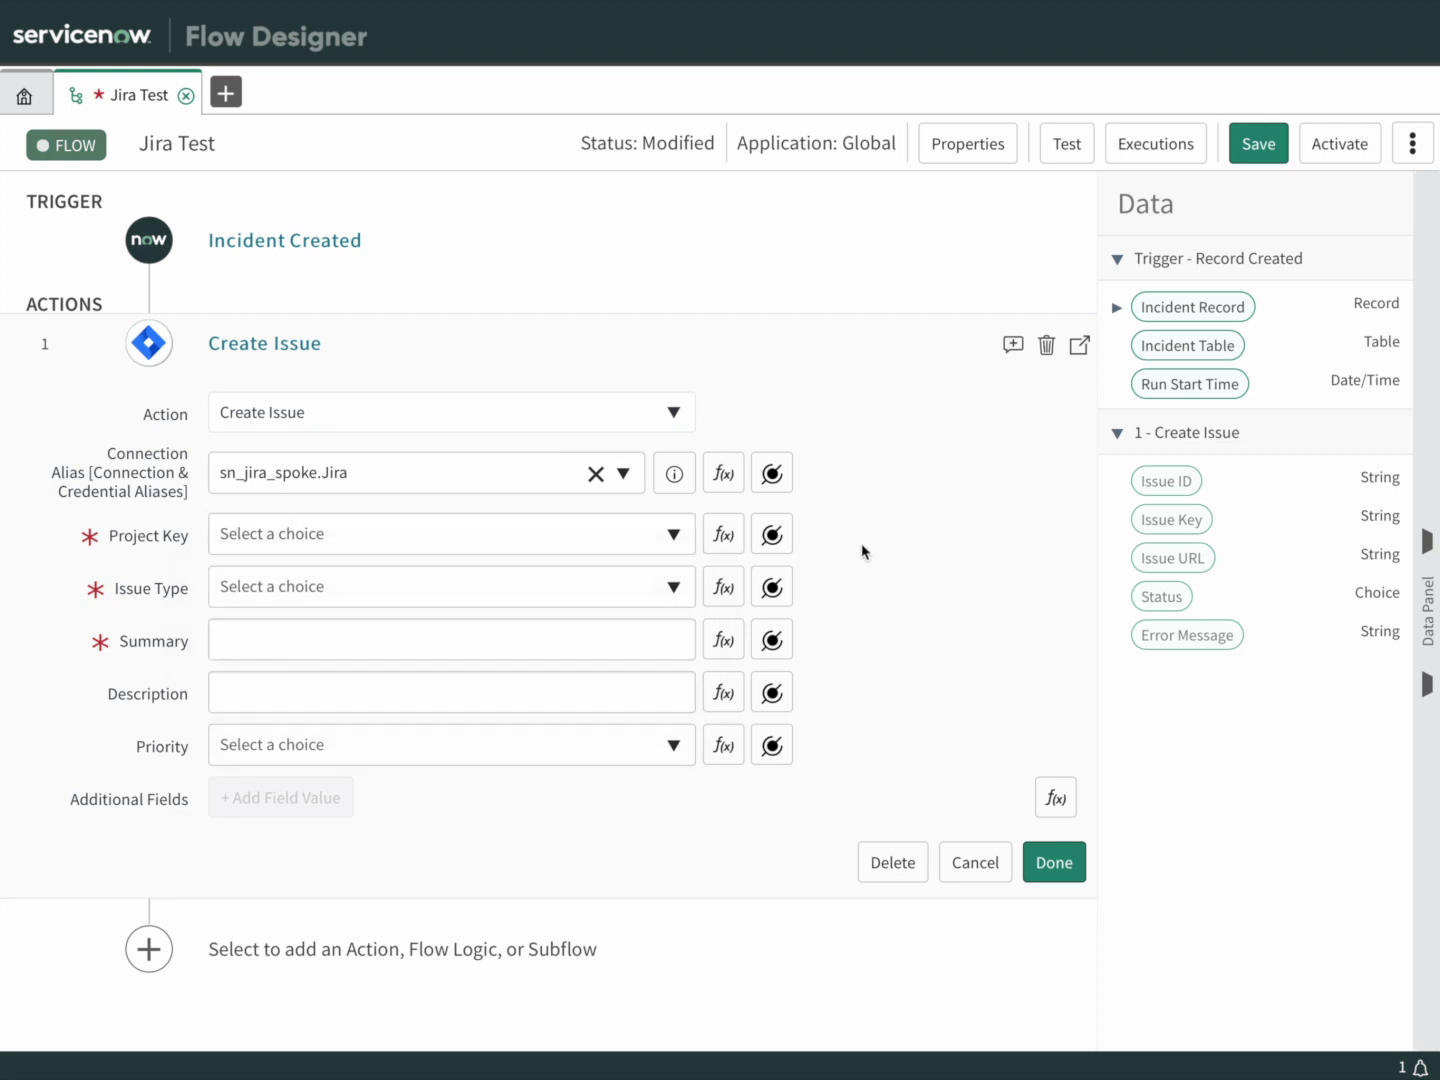
left_click(648, 535)
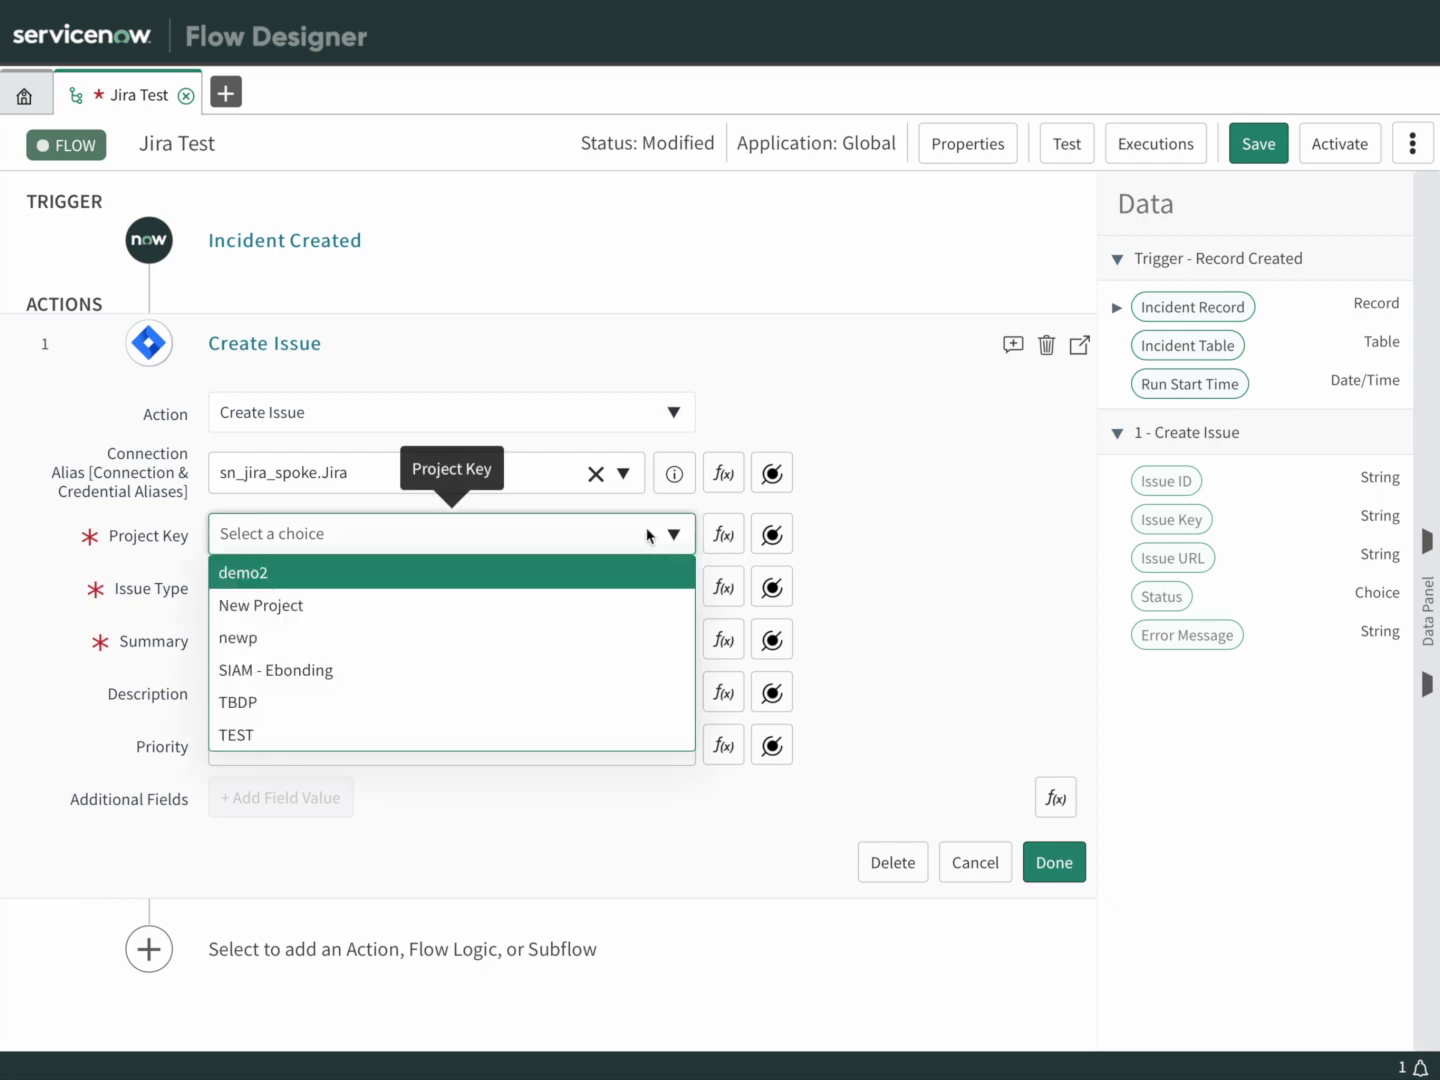
left_click(293, 737)
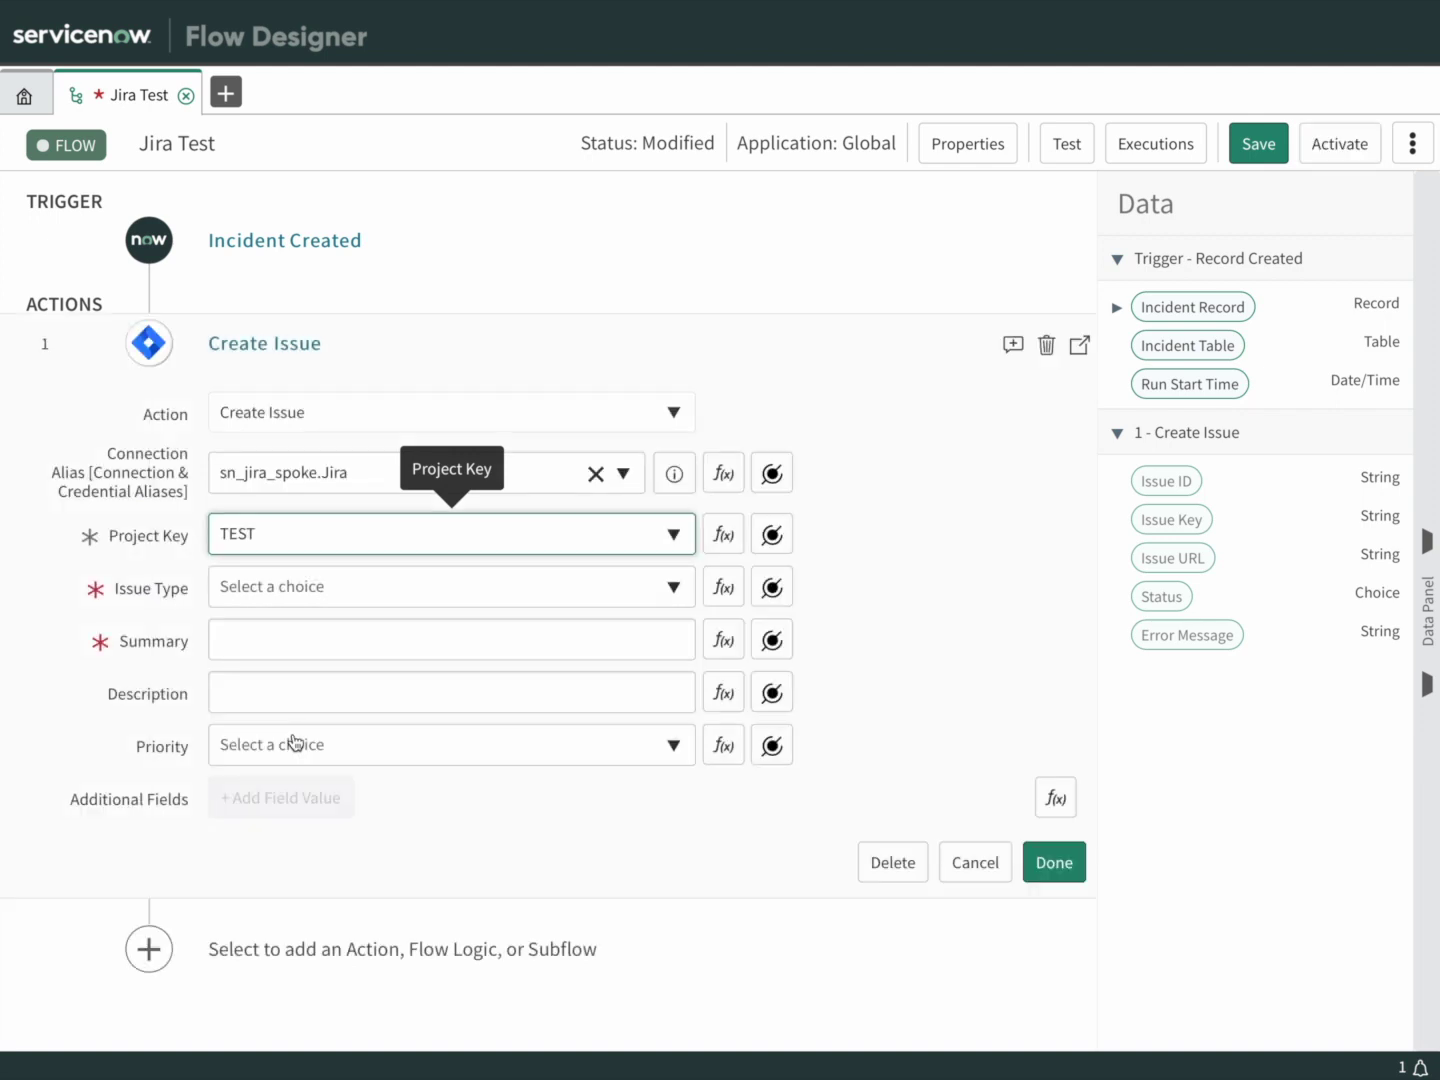
left_click(673, 590)
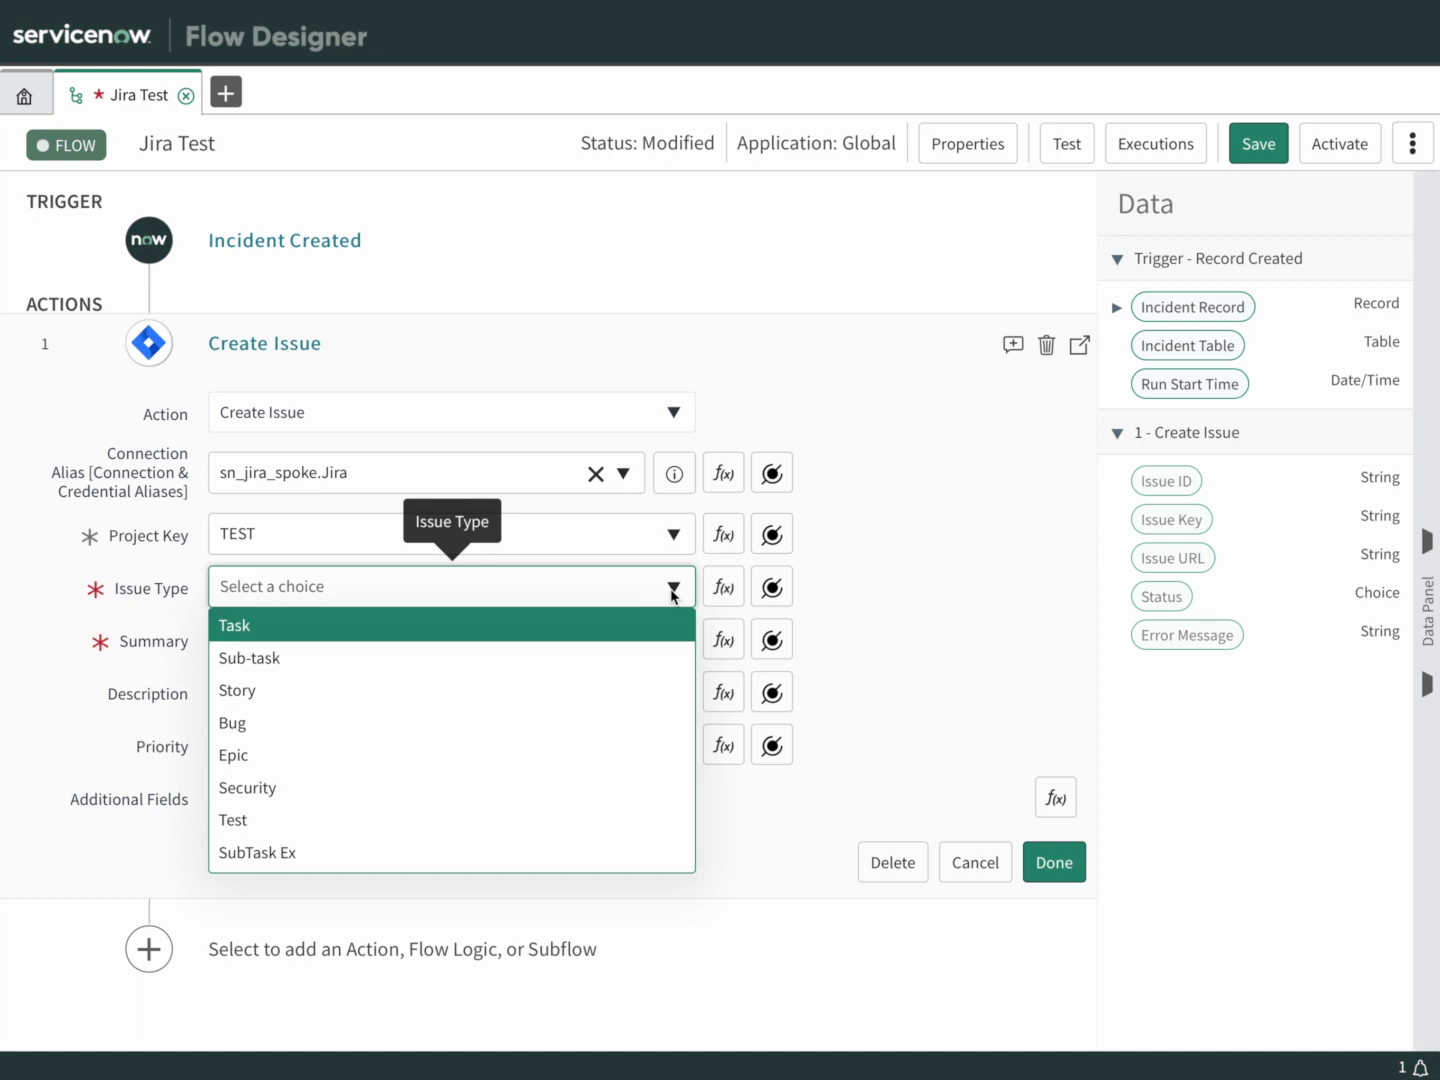
left_click(318, 724)
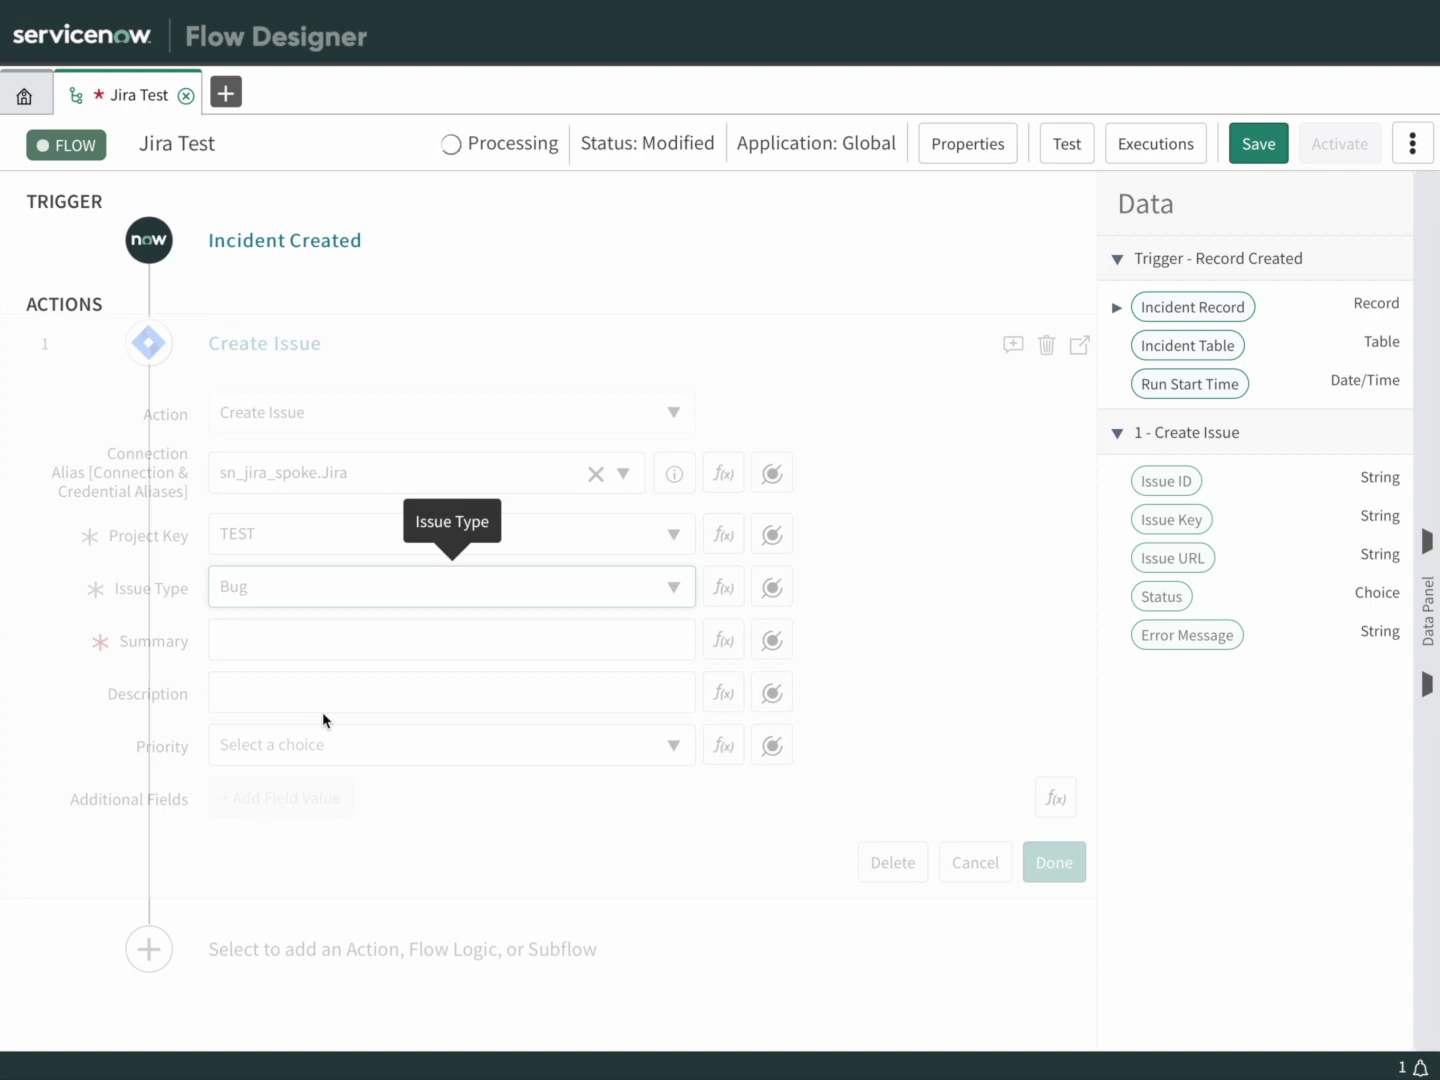
- Fill the issue Summary with the Incident Record's Short description data pill
left_click(325, 643)
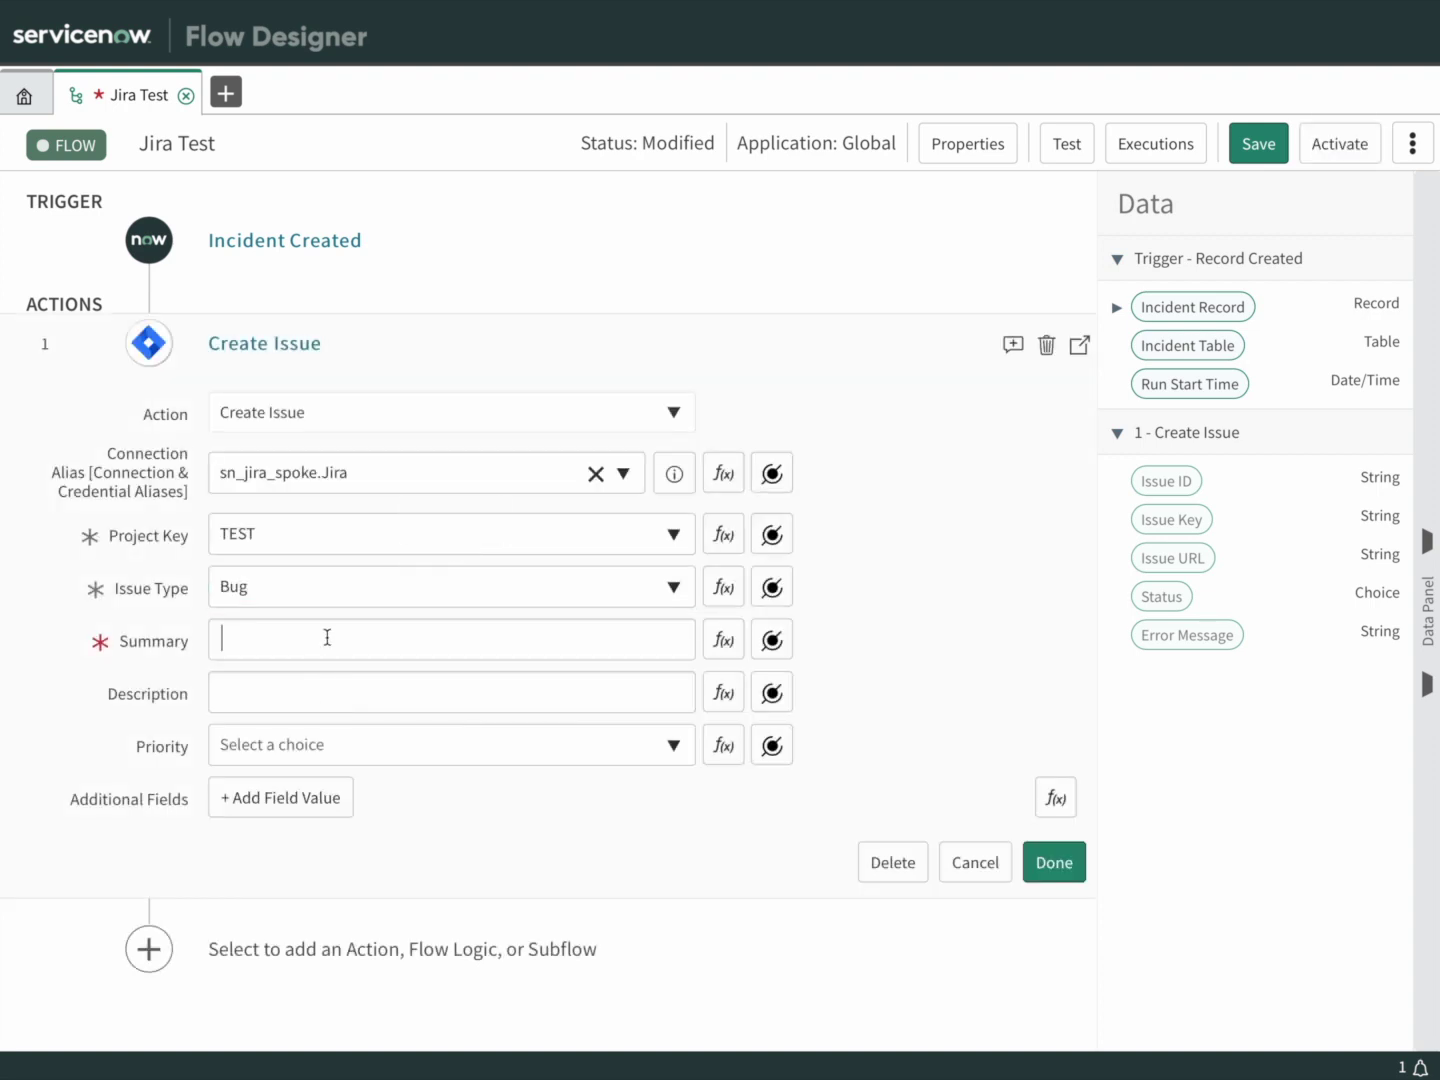
left_click(1116, 310)
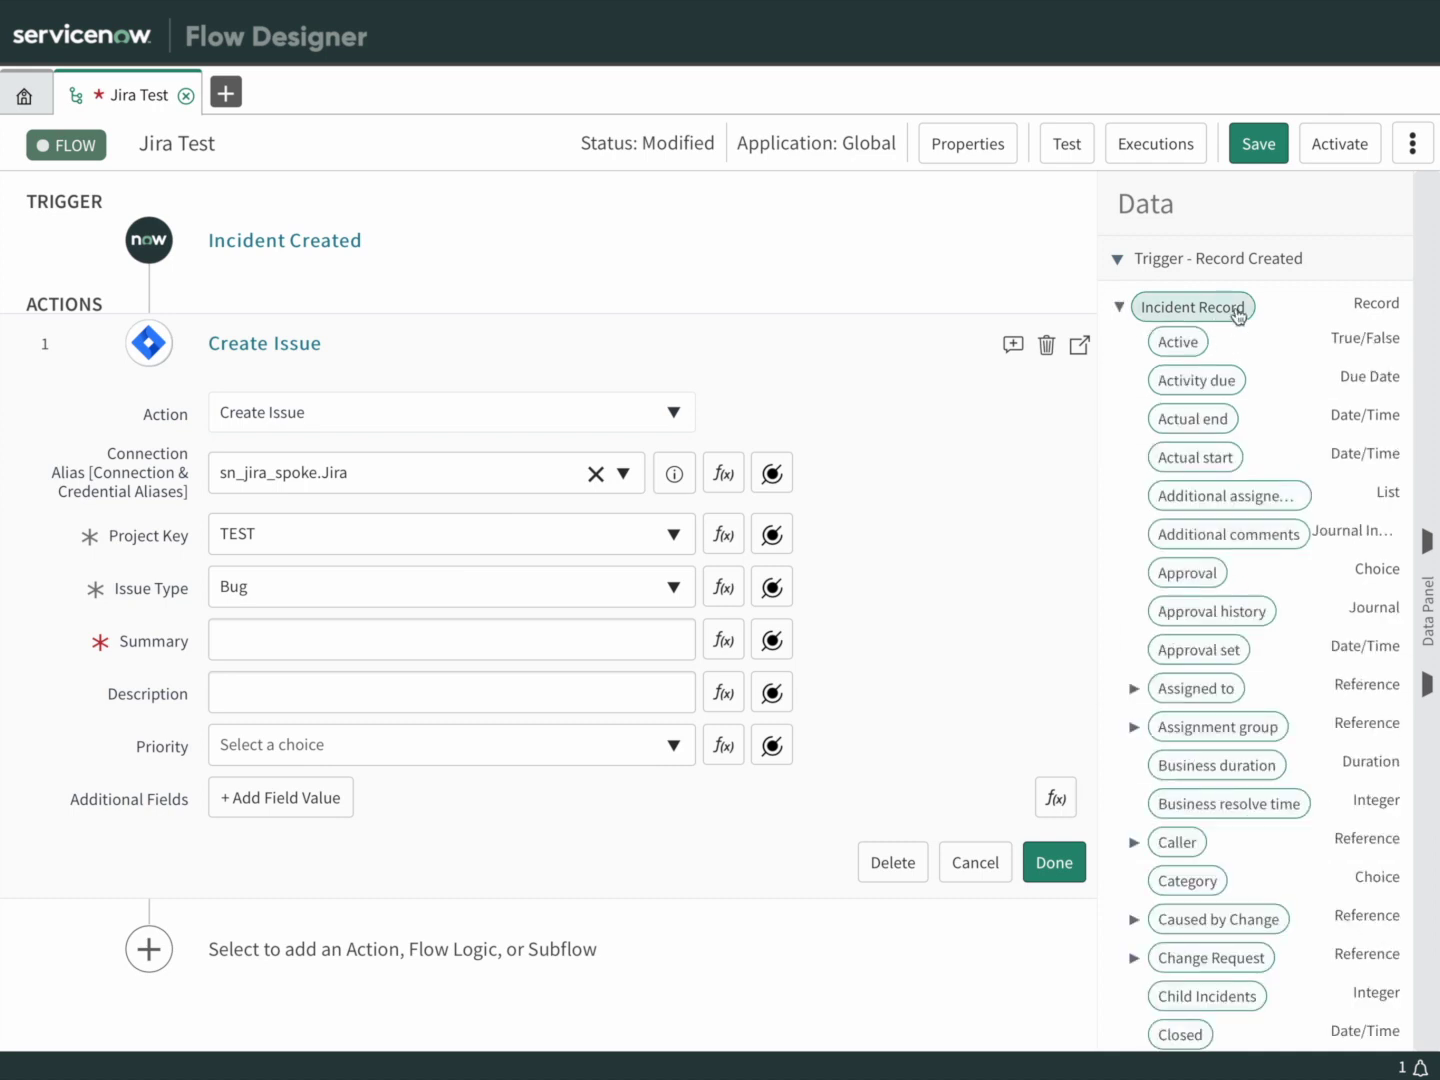
scroll(1195, 520, "down", 5)
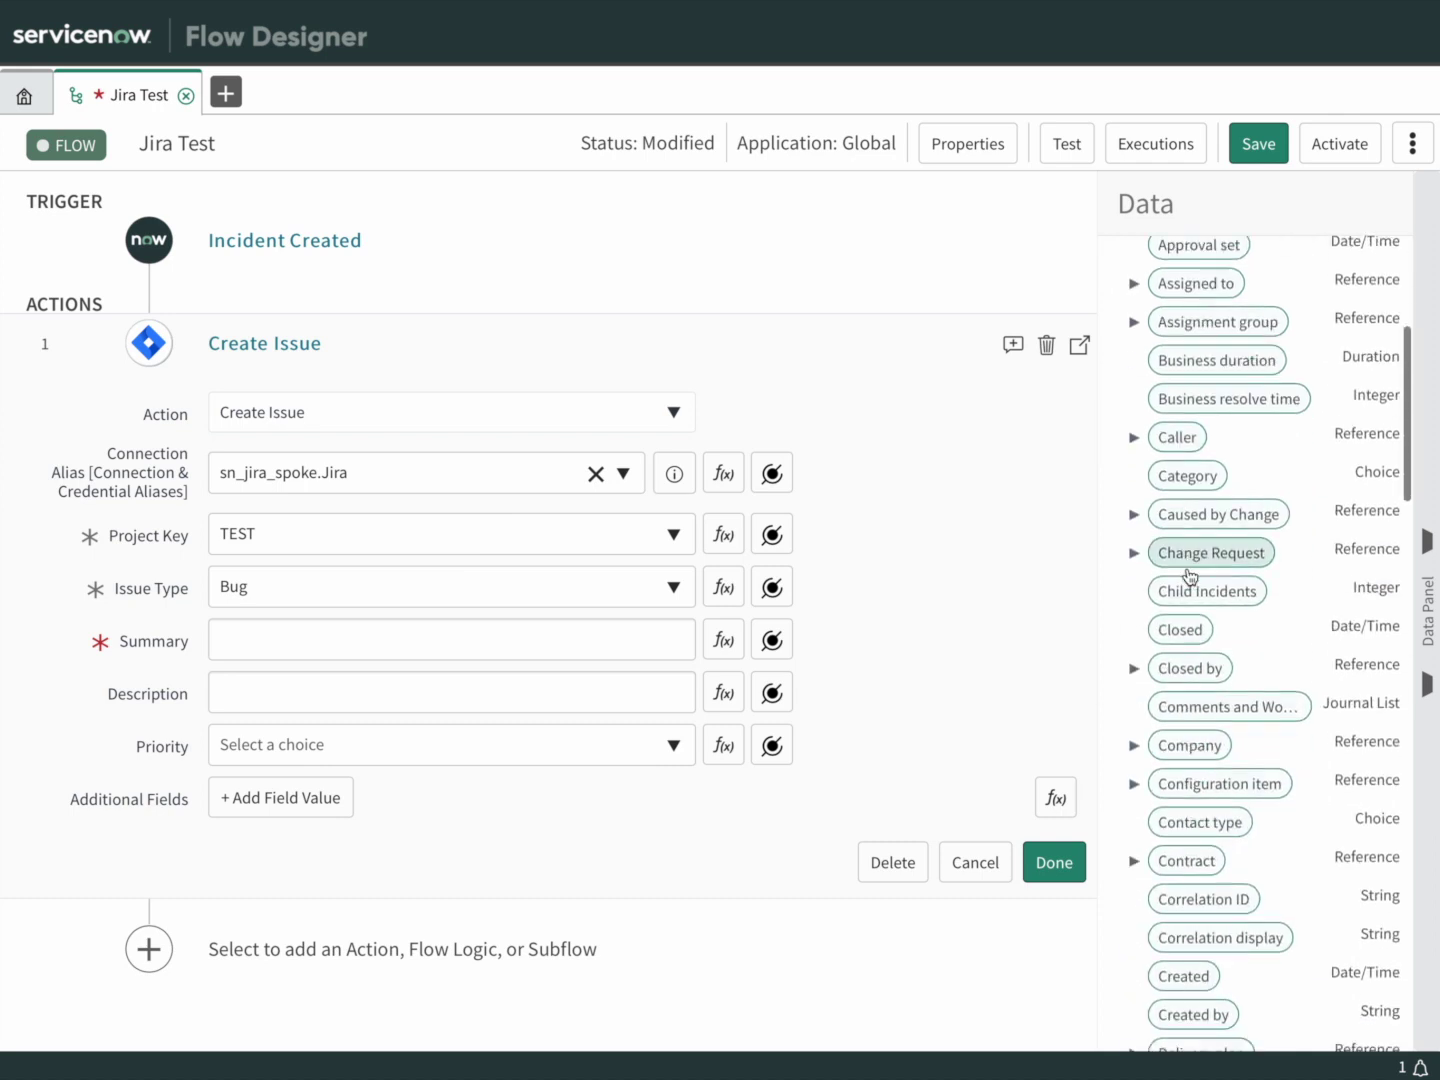
scroll(1191, 583, "down", 2)
scroll(1195, 590, "down", 7)
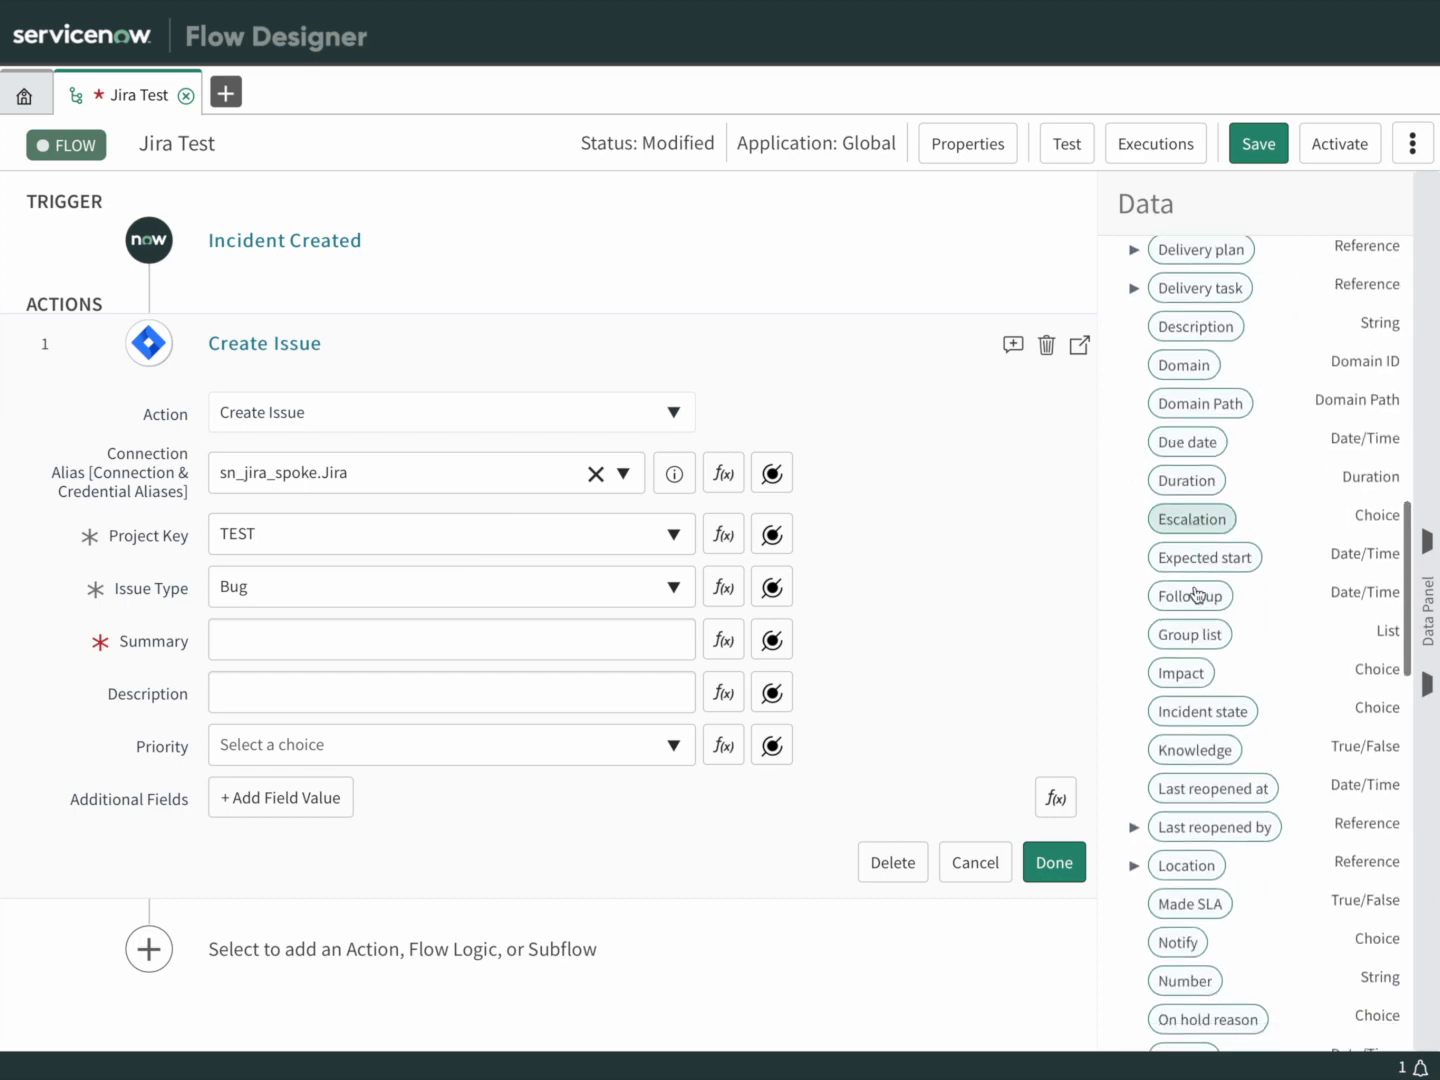
scroll(1198, 600, "down", 7)
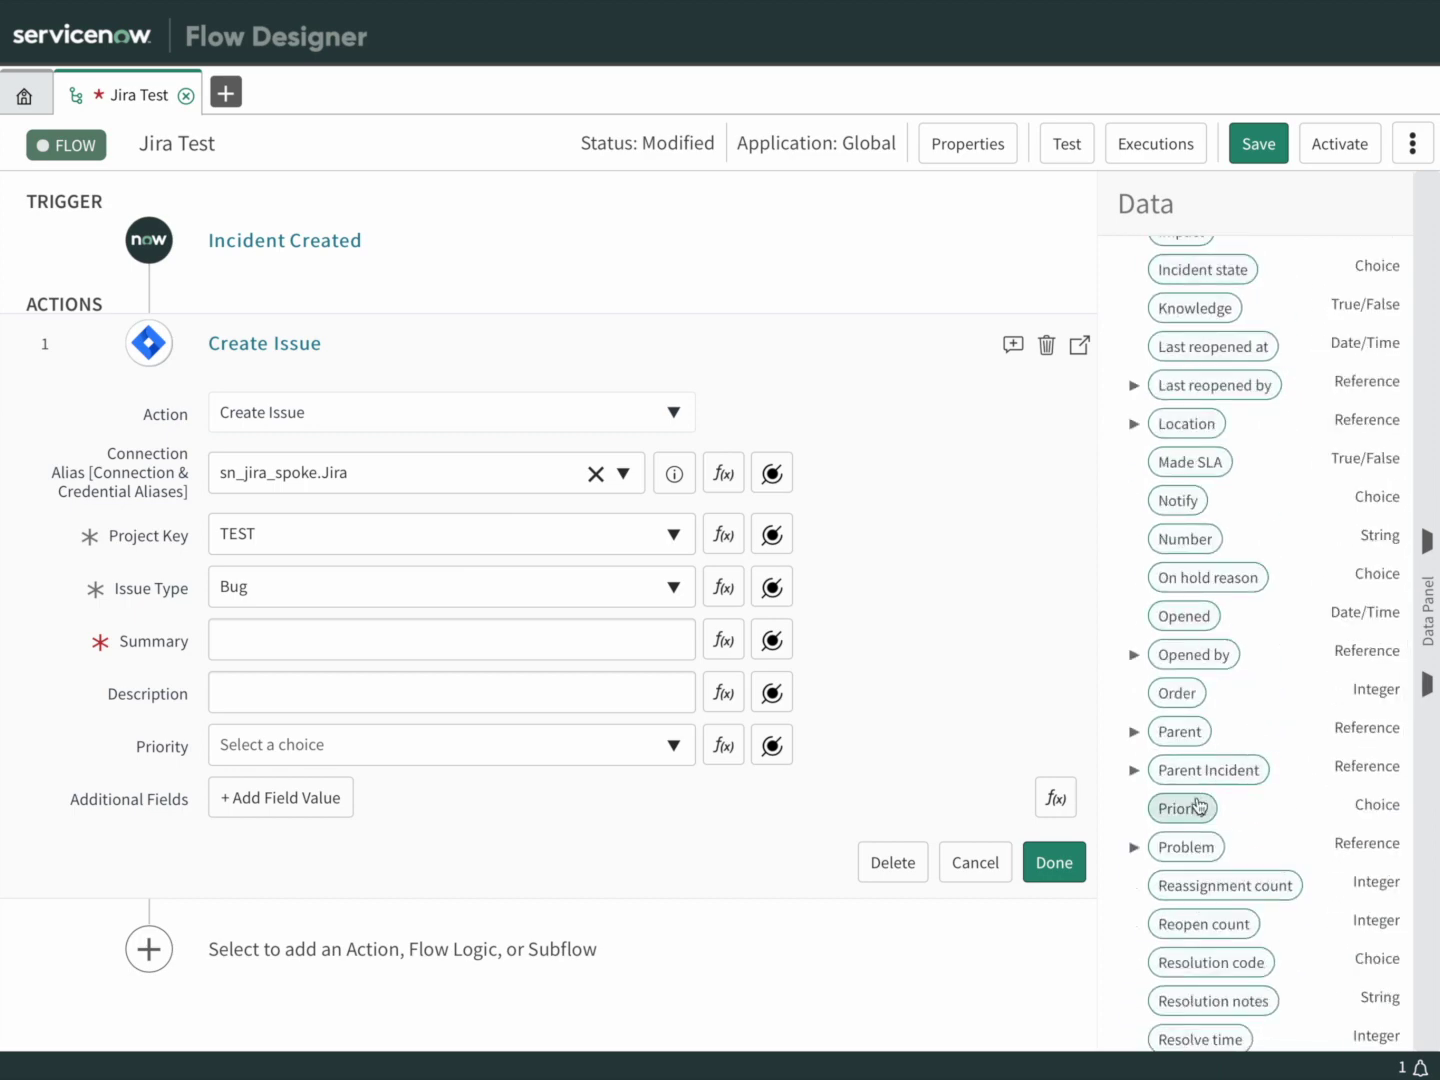
scroll(1290, 822, "down", 1)
scroll(1289, 822, "down", 6)
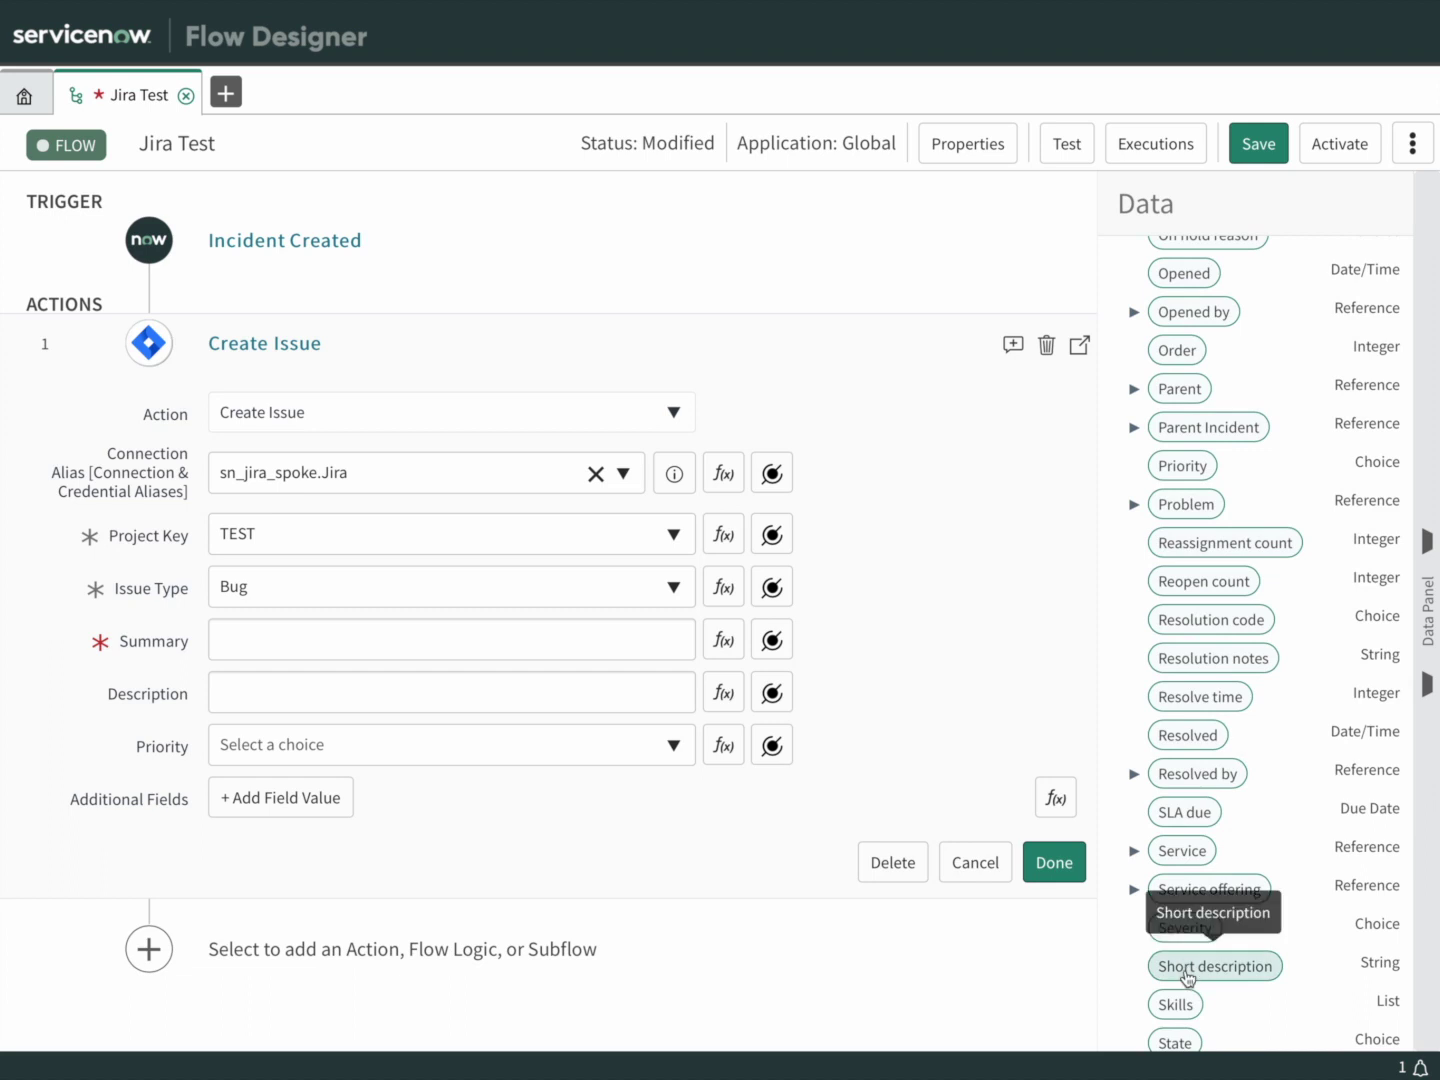
left_click_drag(1187, 976, 287, 640)
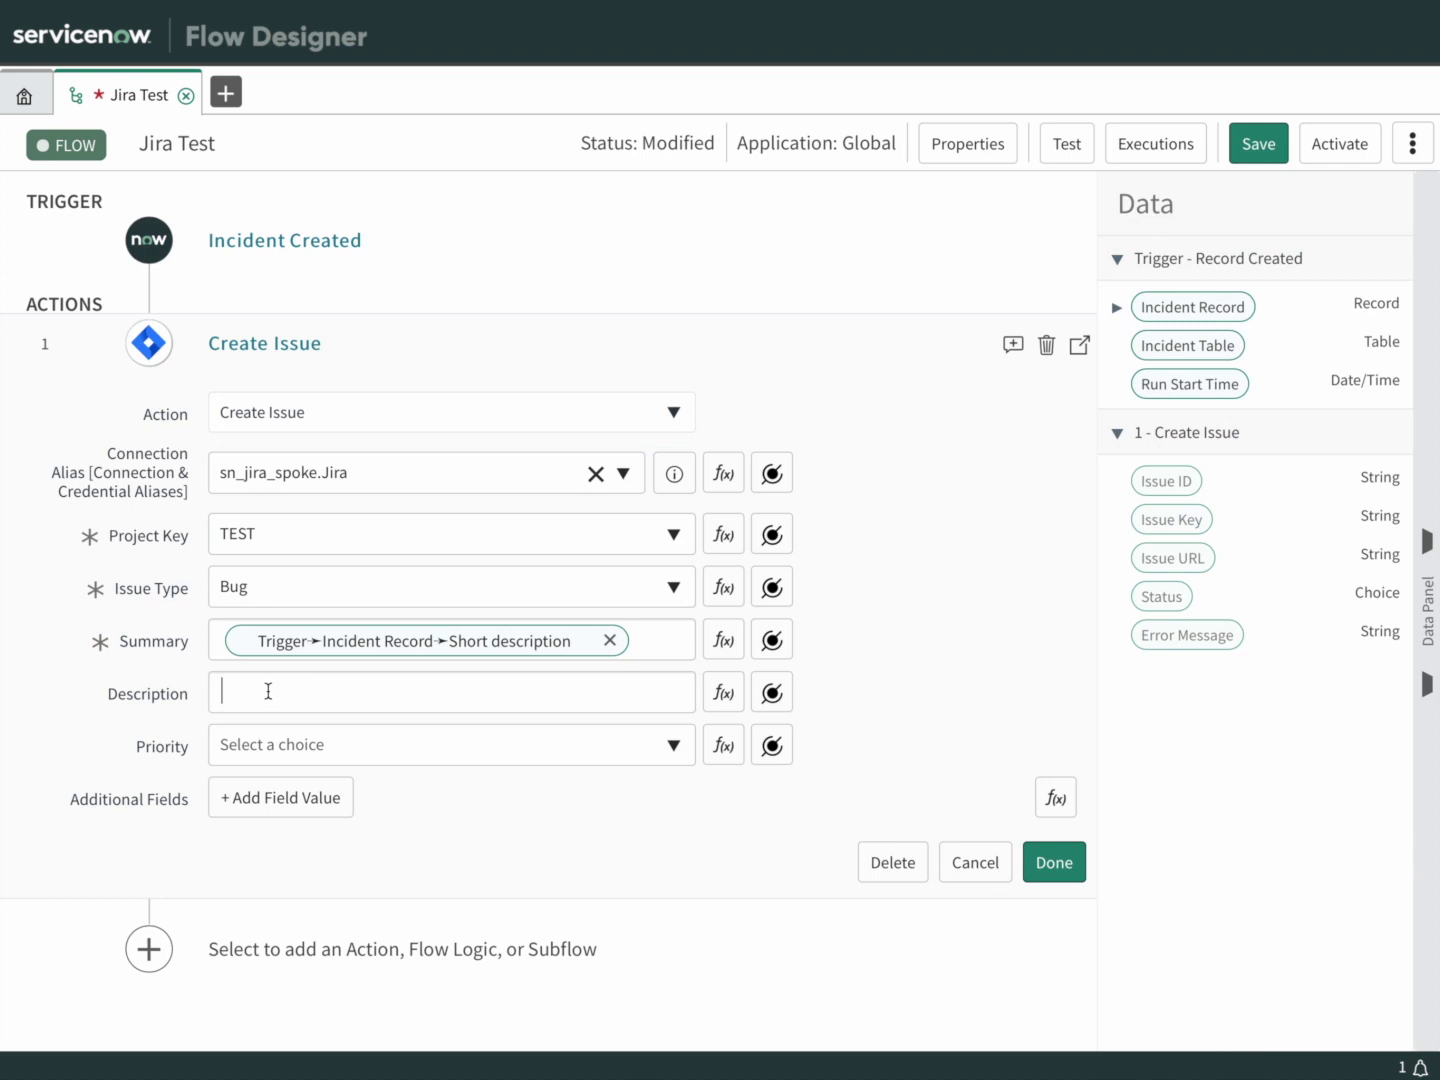
- Fill the issue Description with the Incident Record's Description and finish the step
left_click(1118, 309)
scroll(1240, 540, "down", 10)
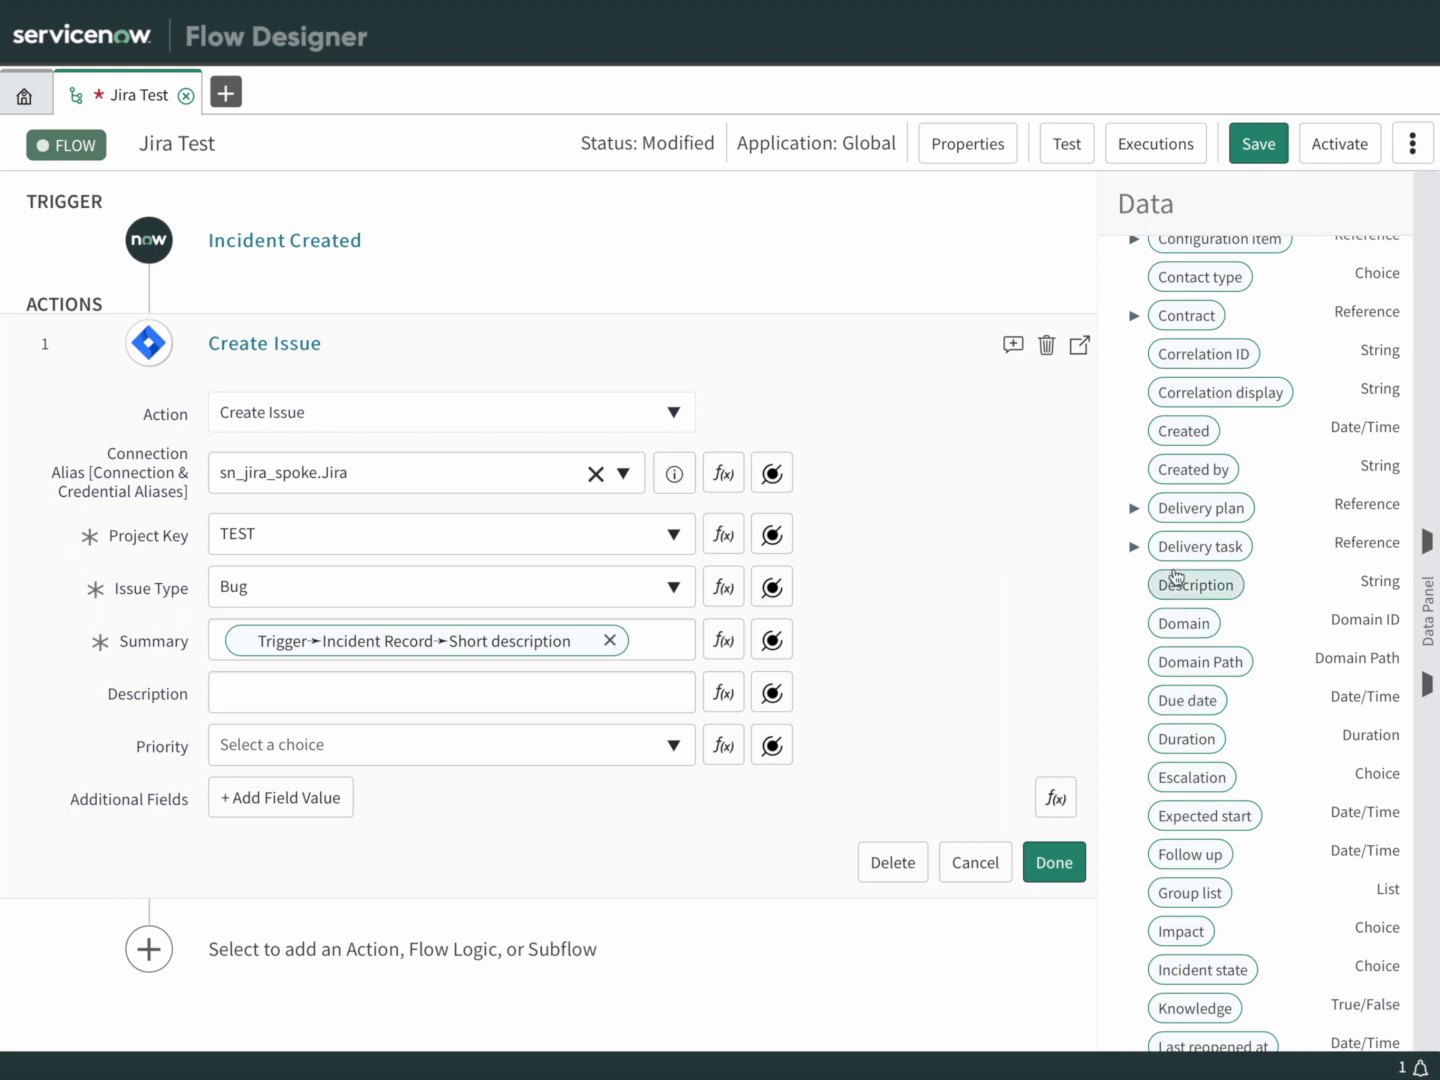
left_click_drag(1220, 592, 440, 690)
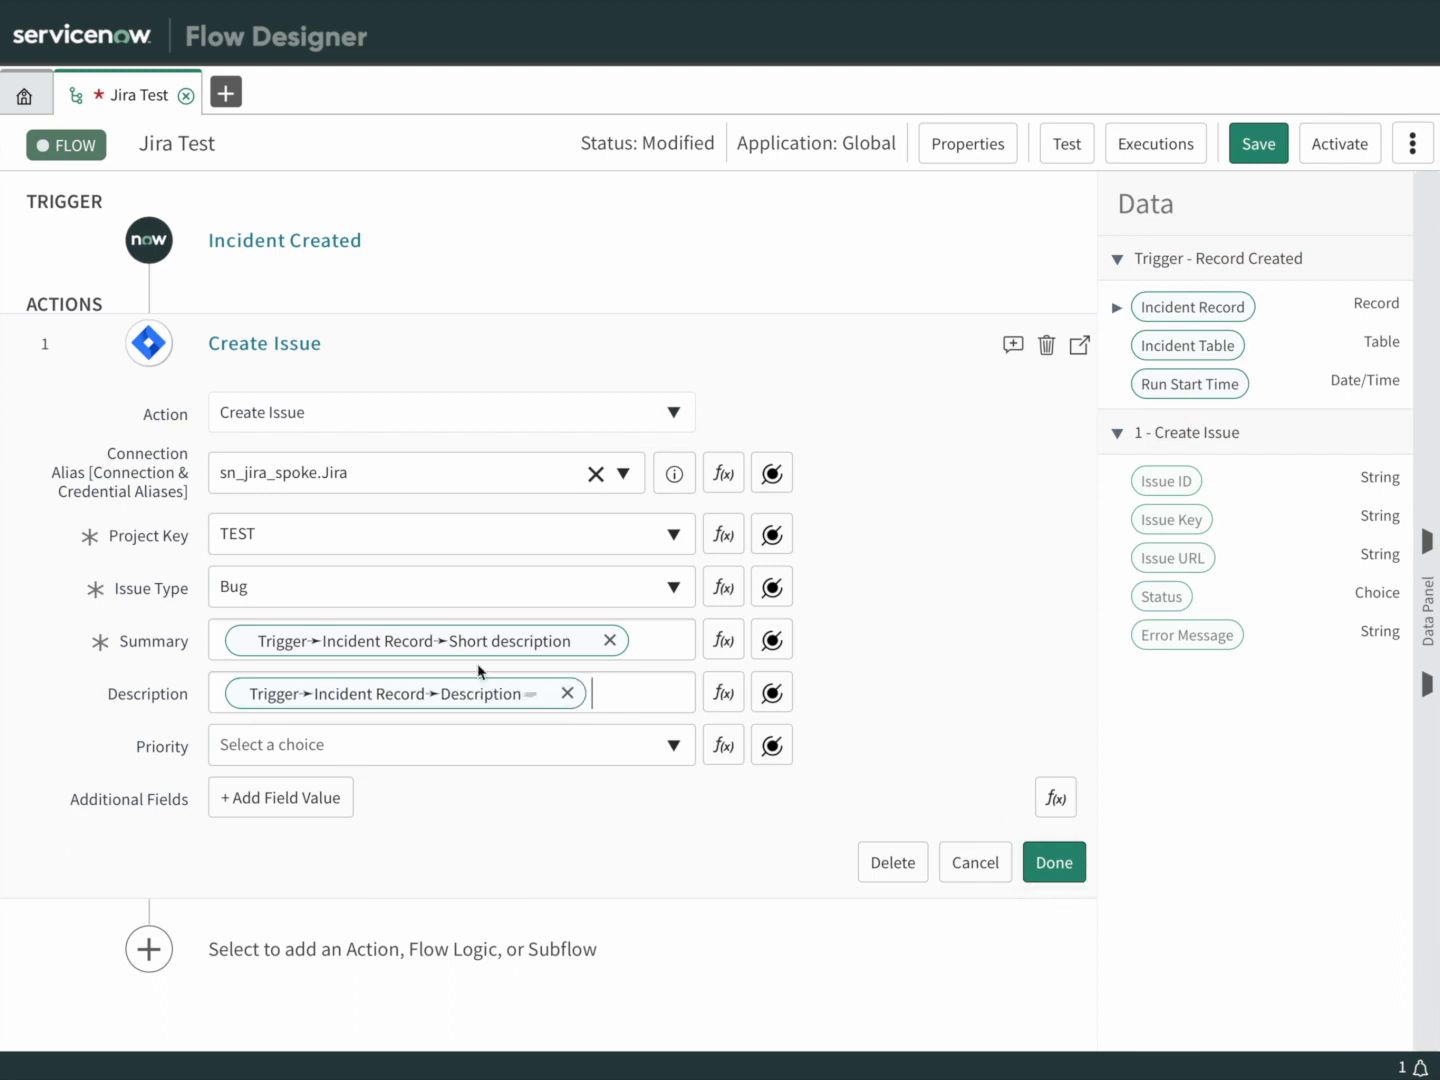
left_click(1045, 860)
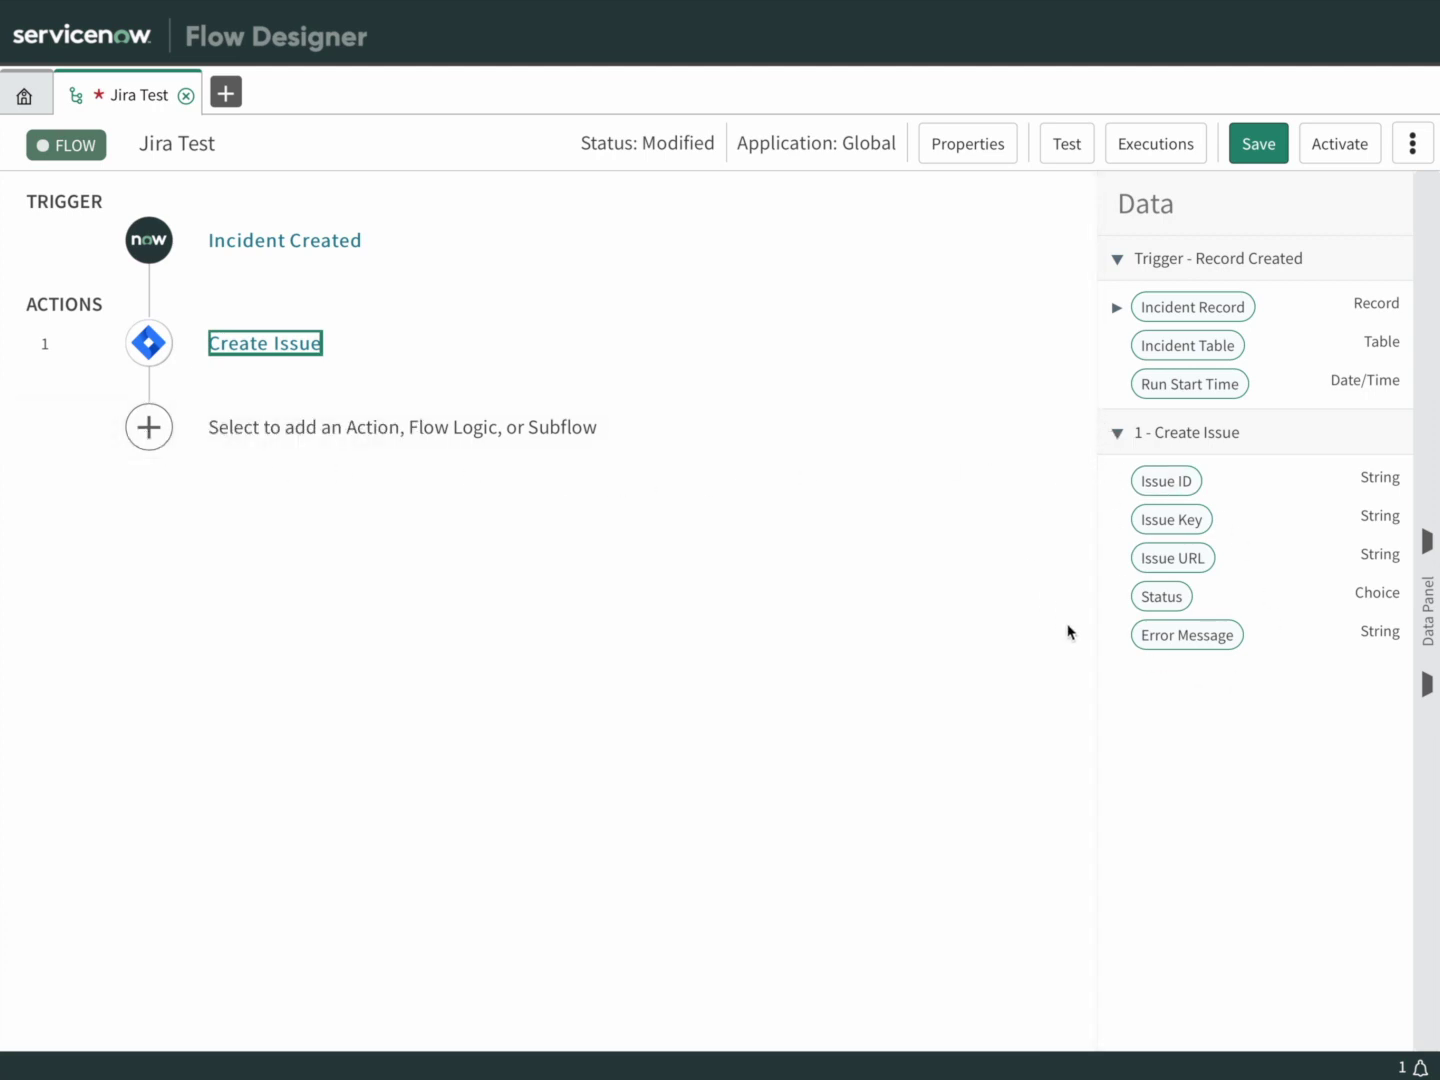
- Add an Update Record action as step 2 targeting the triggering Incident Record
left_click(147, 427)
left_click(278, 430)
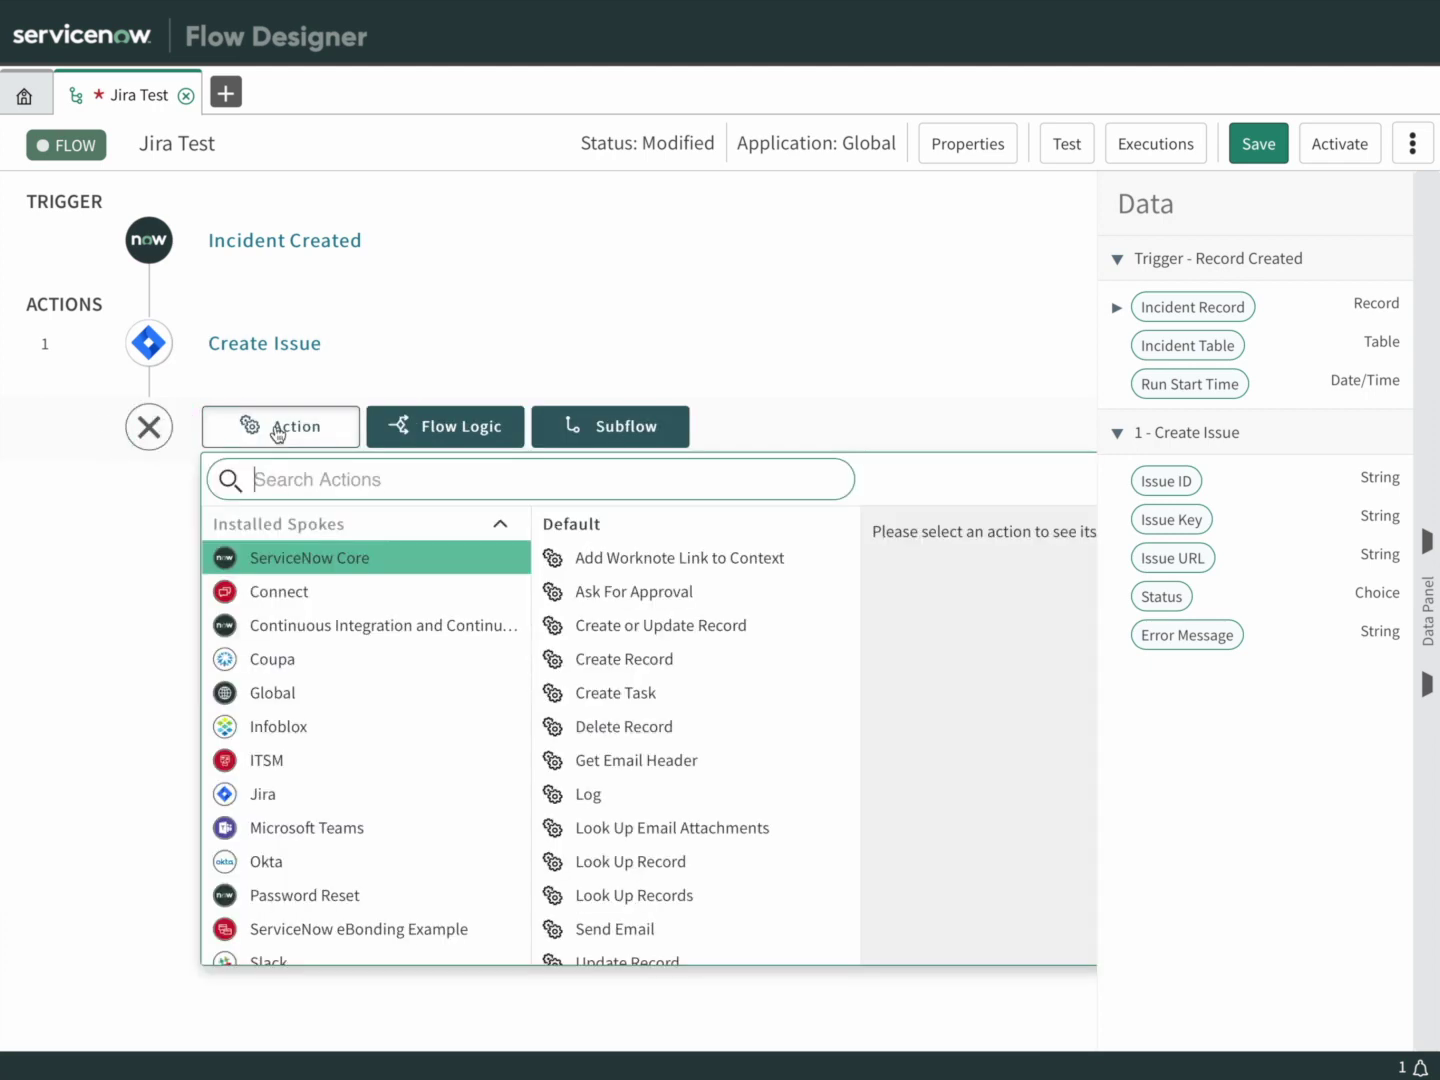
type("update")
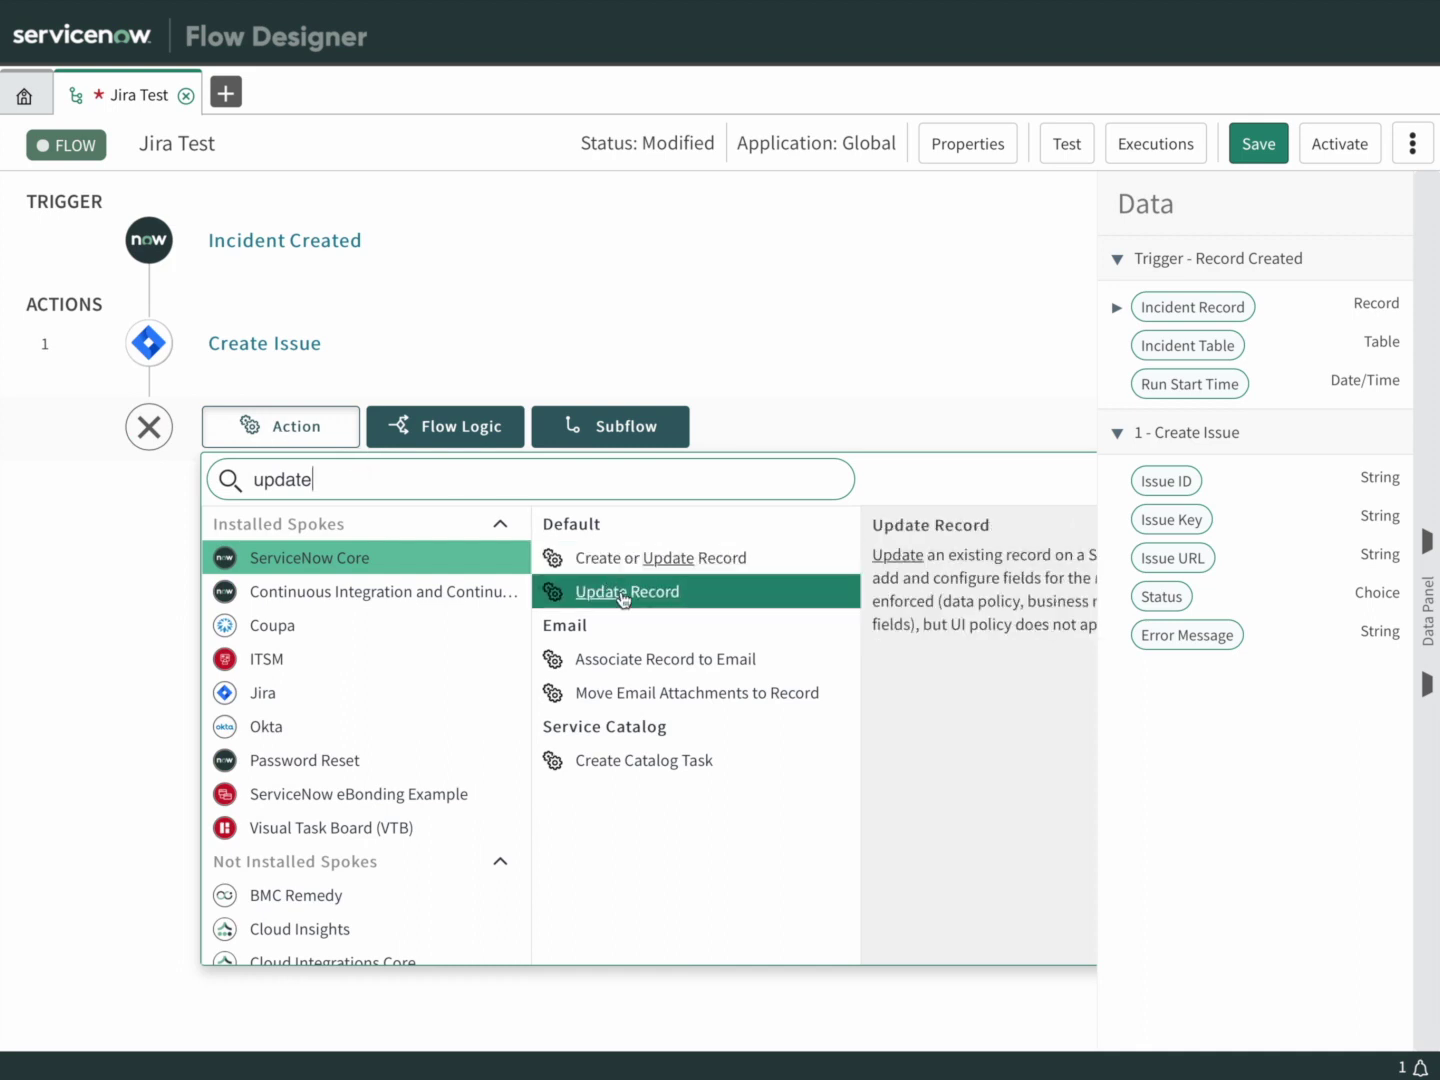
left_click(678, 600)
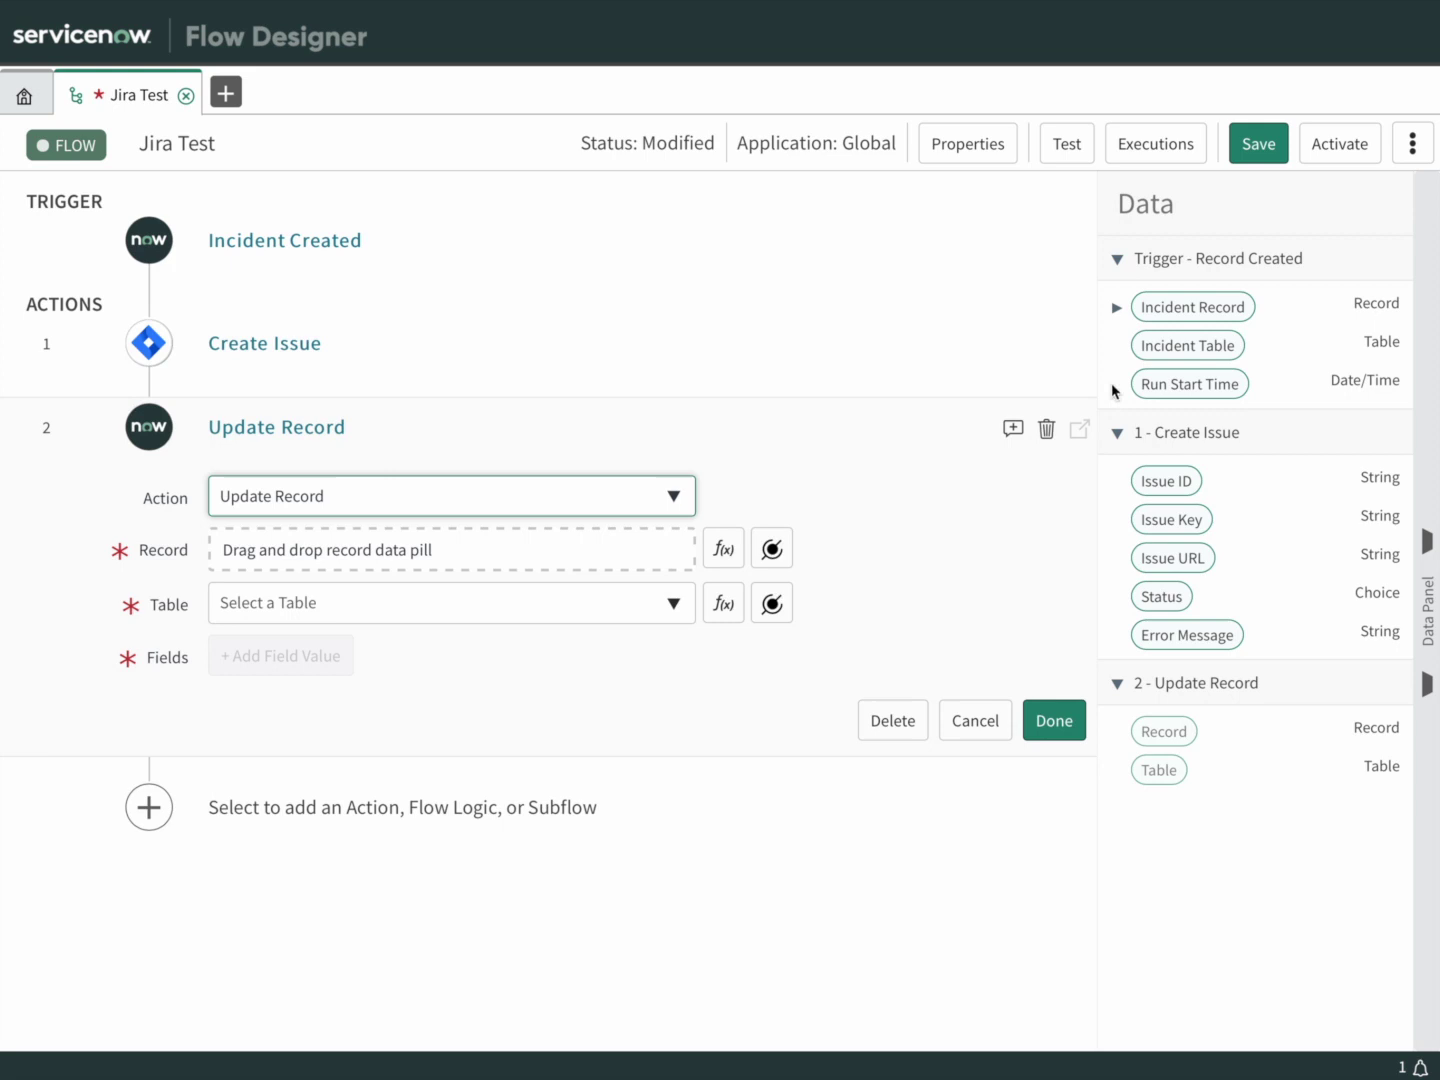
left_click_drag(1183, 309, 470, 543)
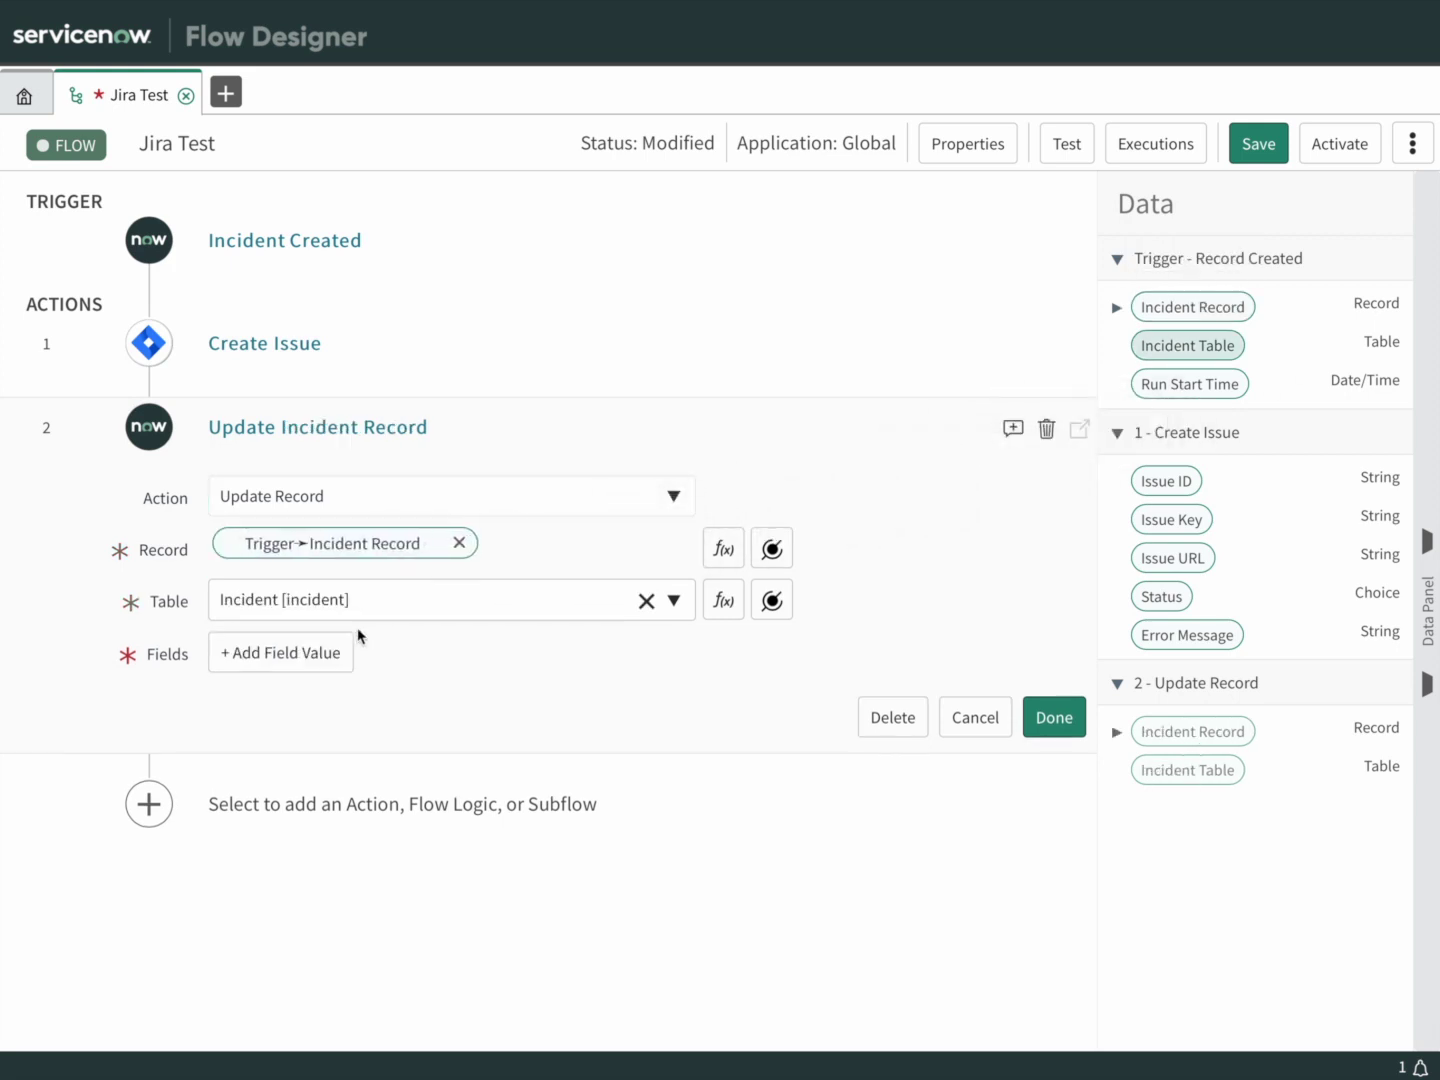
- Set the incident's Correlation ID to the Jira Issue ID and save the flow as a draft
left_click(312, 655)
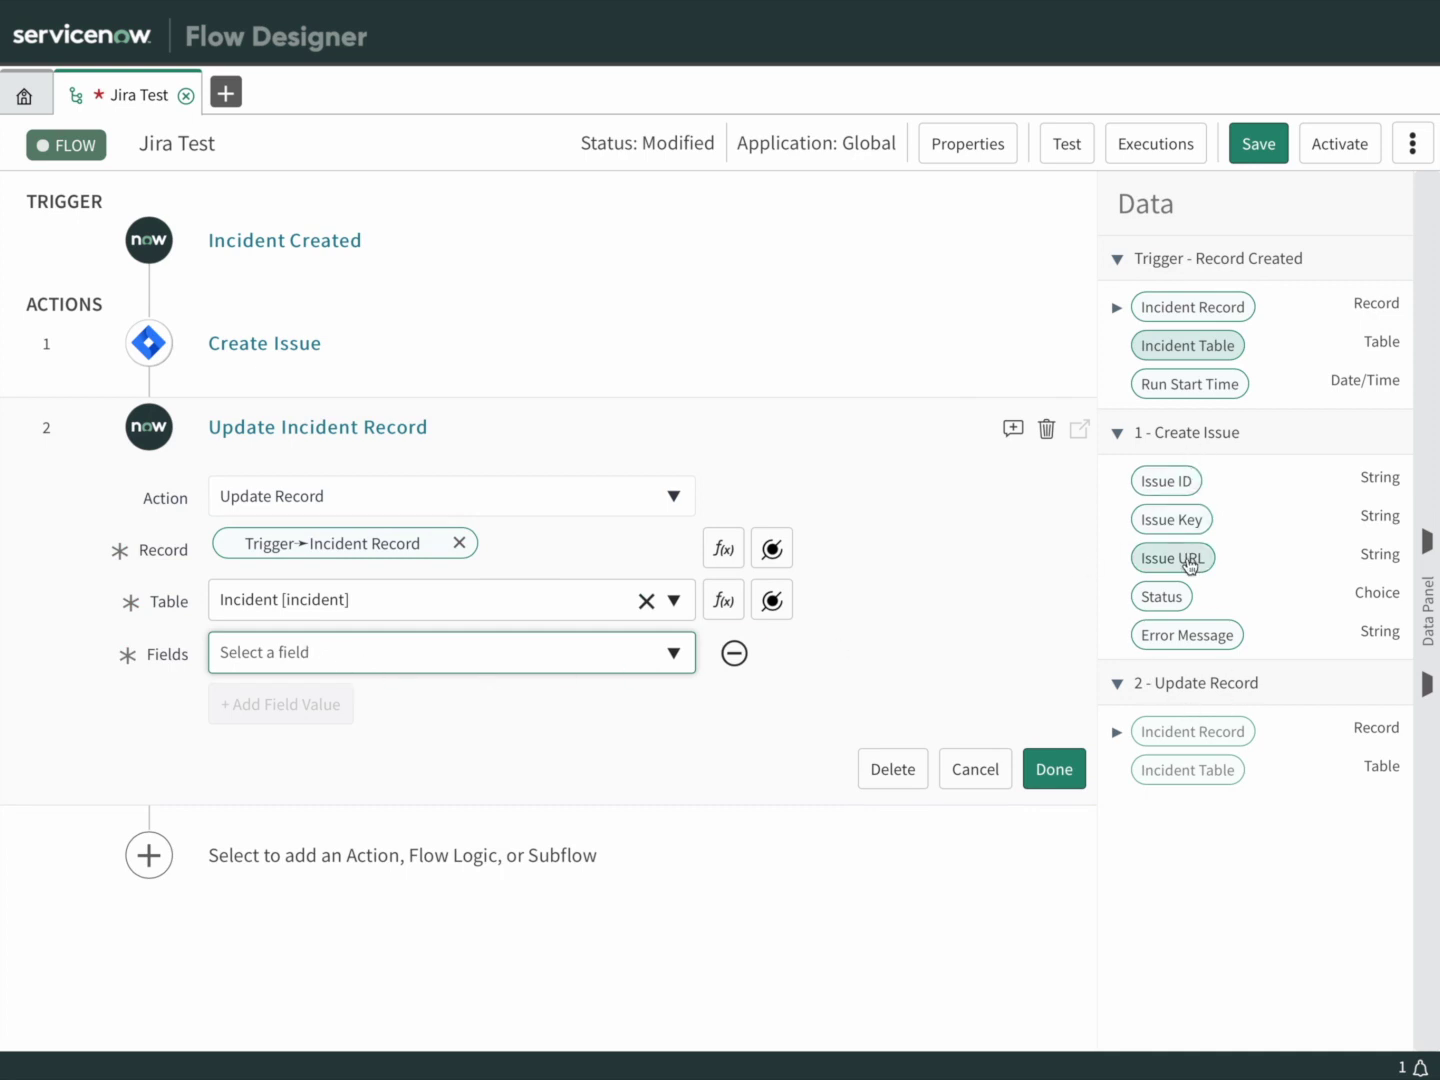
left_click_drag(1150, 480, 991, 545)
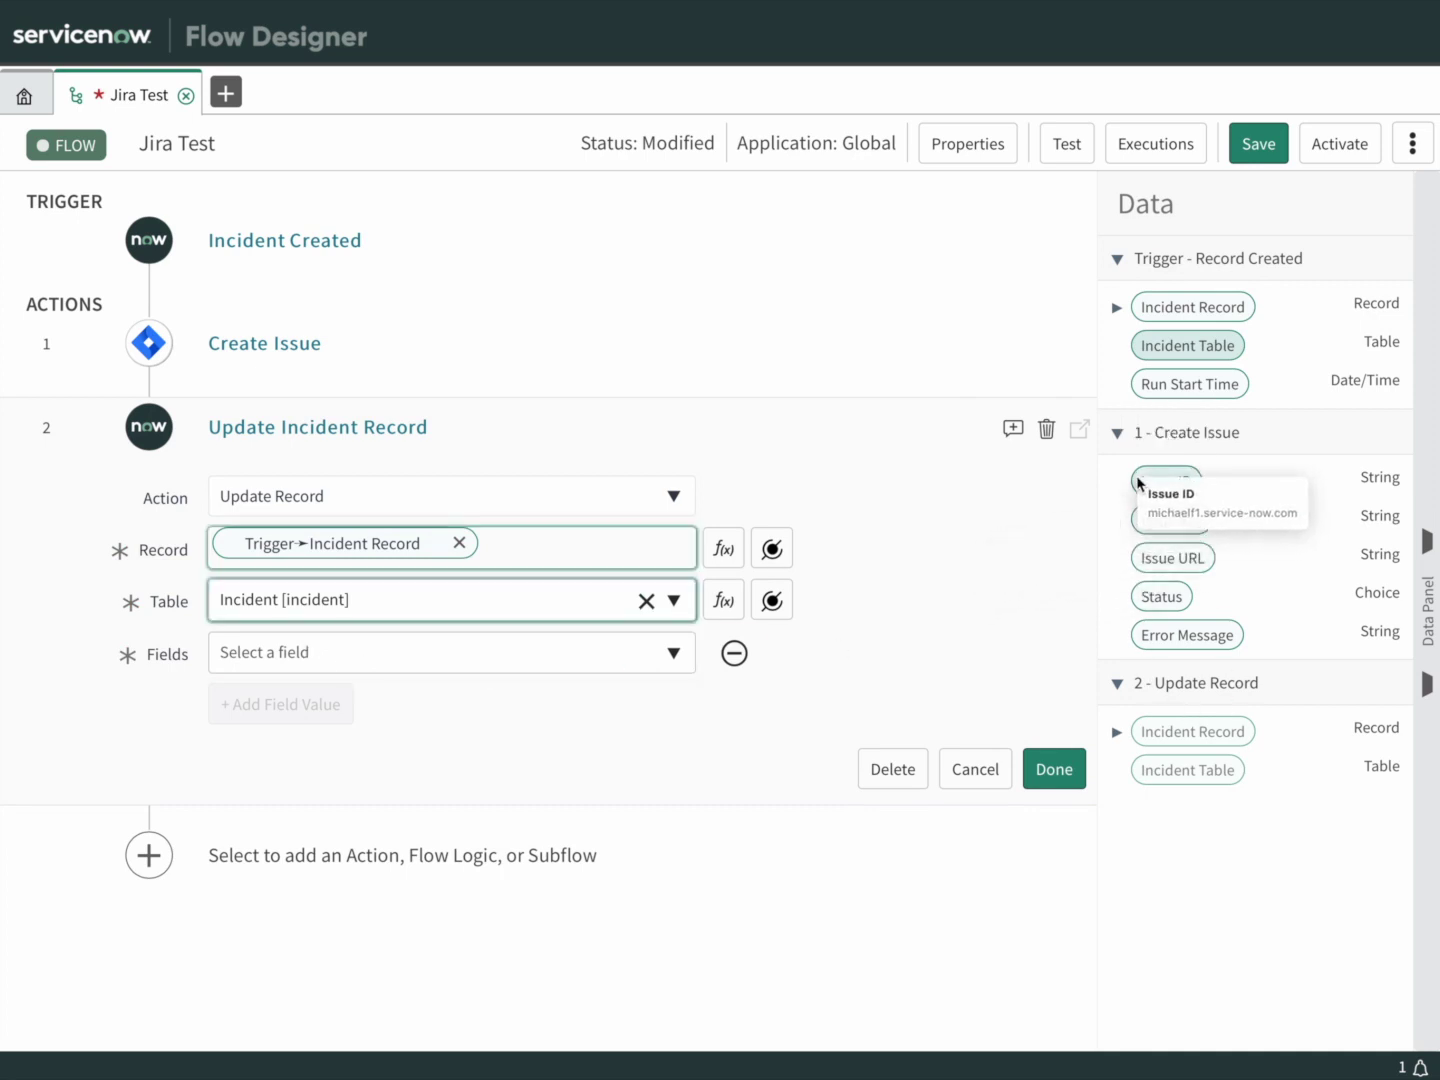
left_click(563, 650)
type("corre")
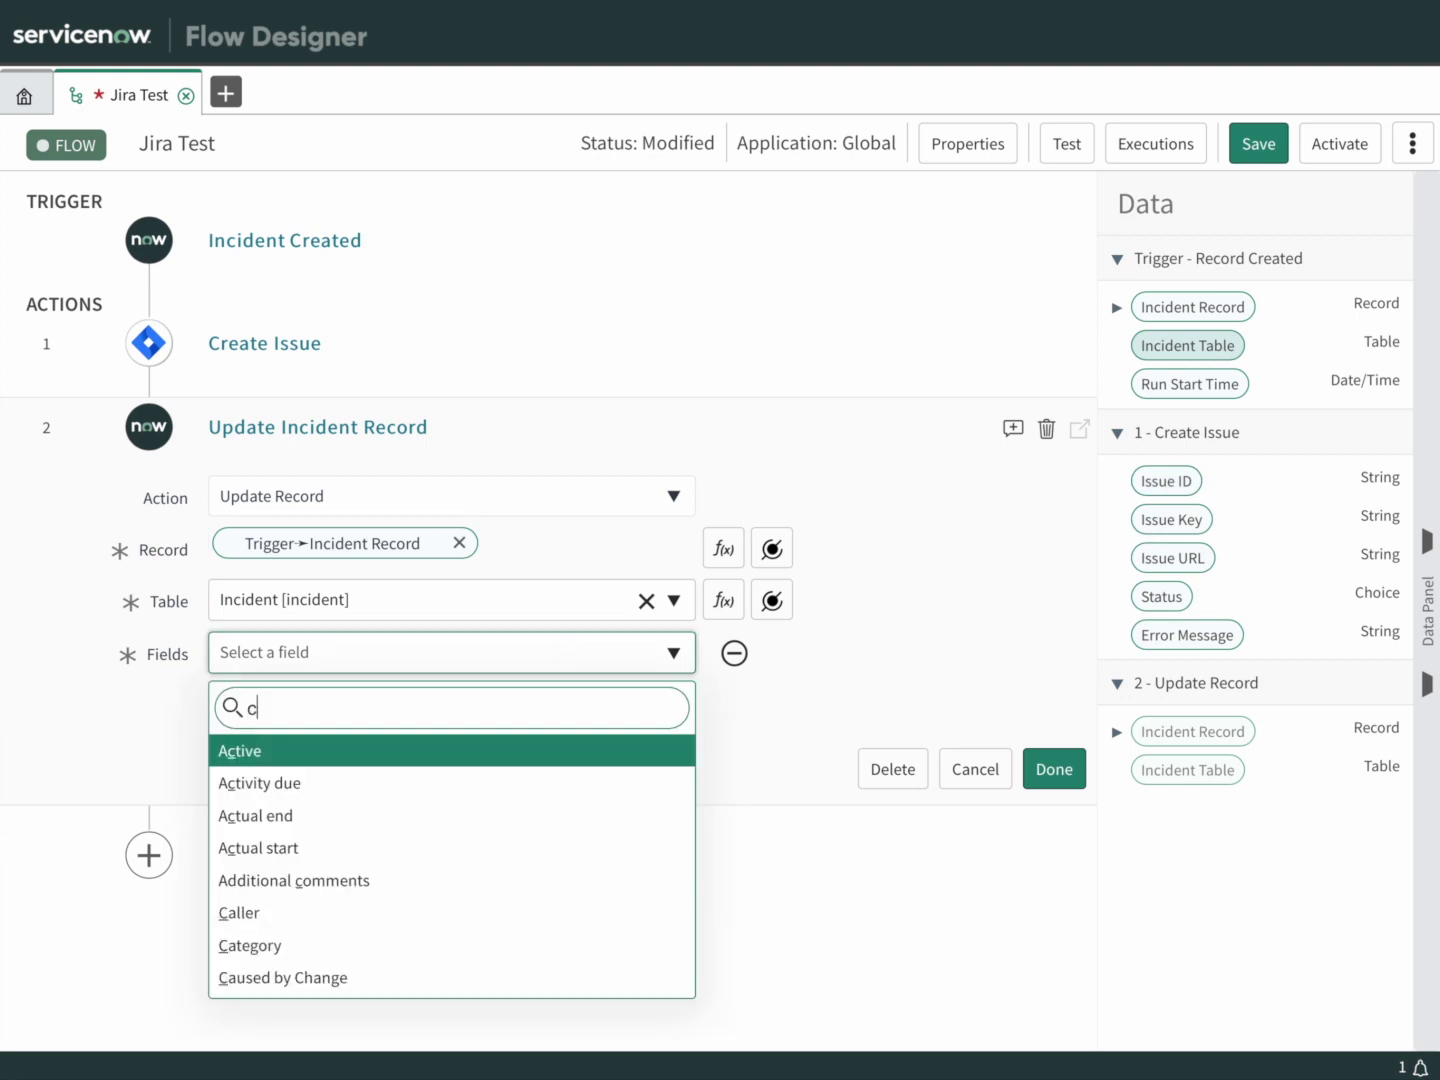
left_click(553, 758)
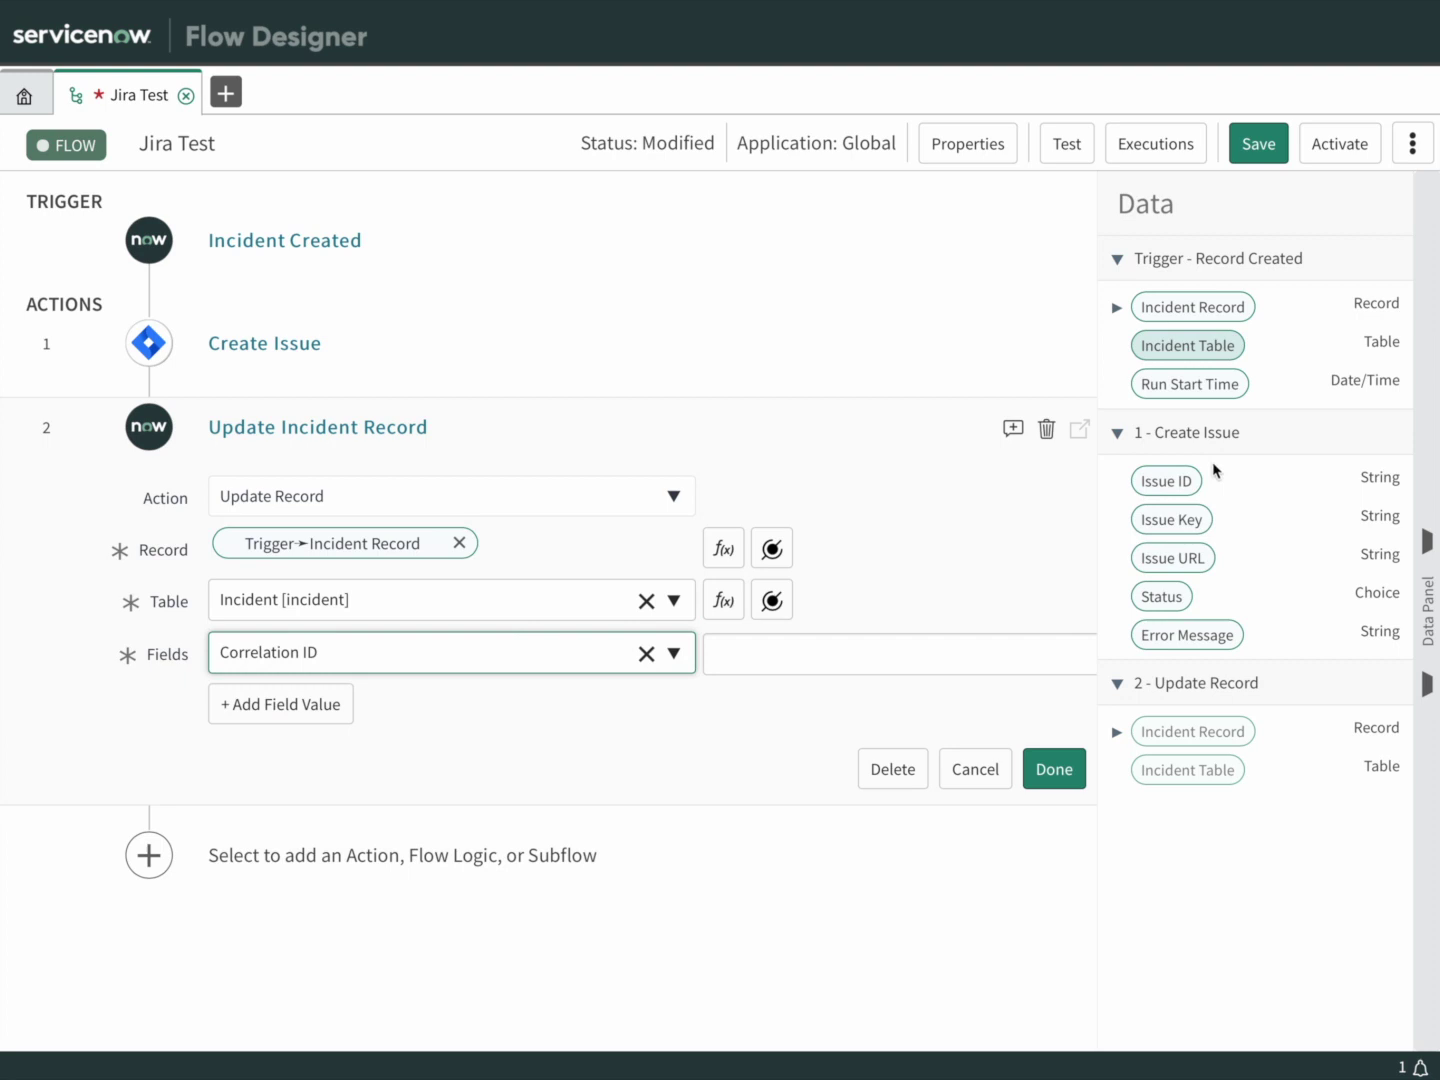
left_click_drag(1176, 482, 830, 656)
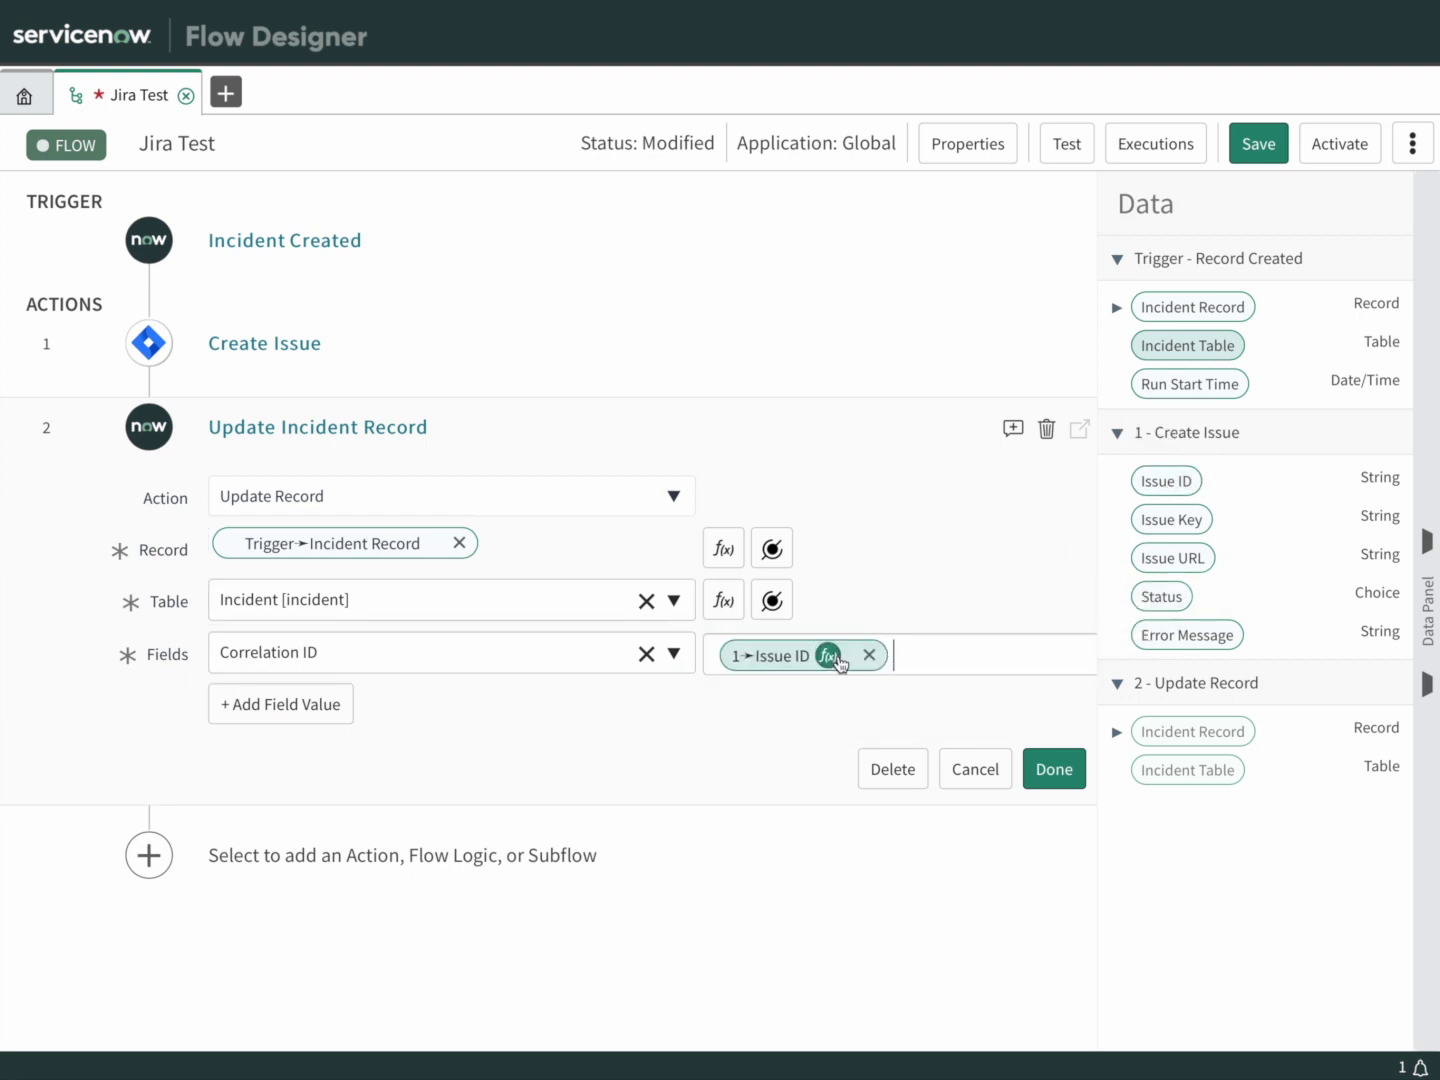
left_click(1054, 772)
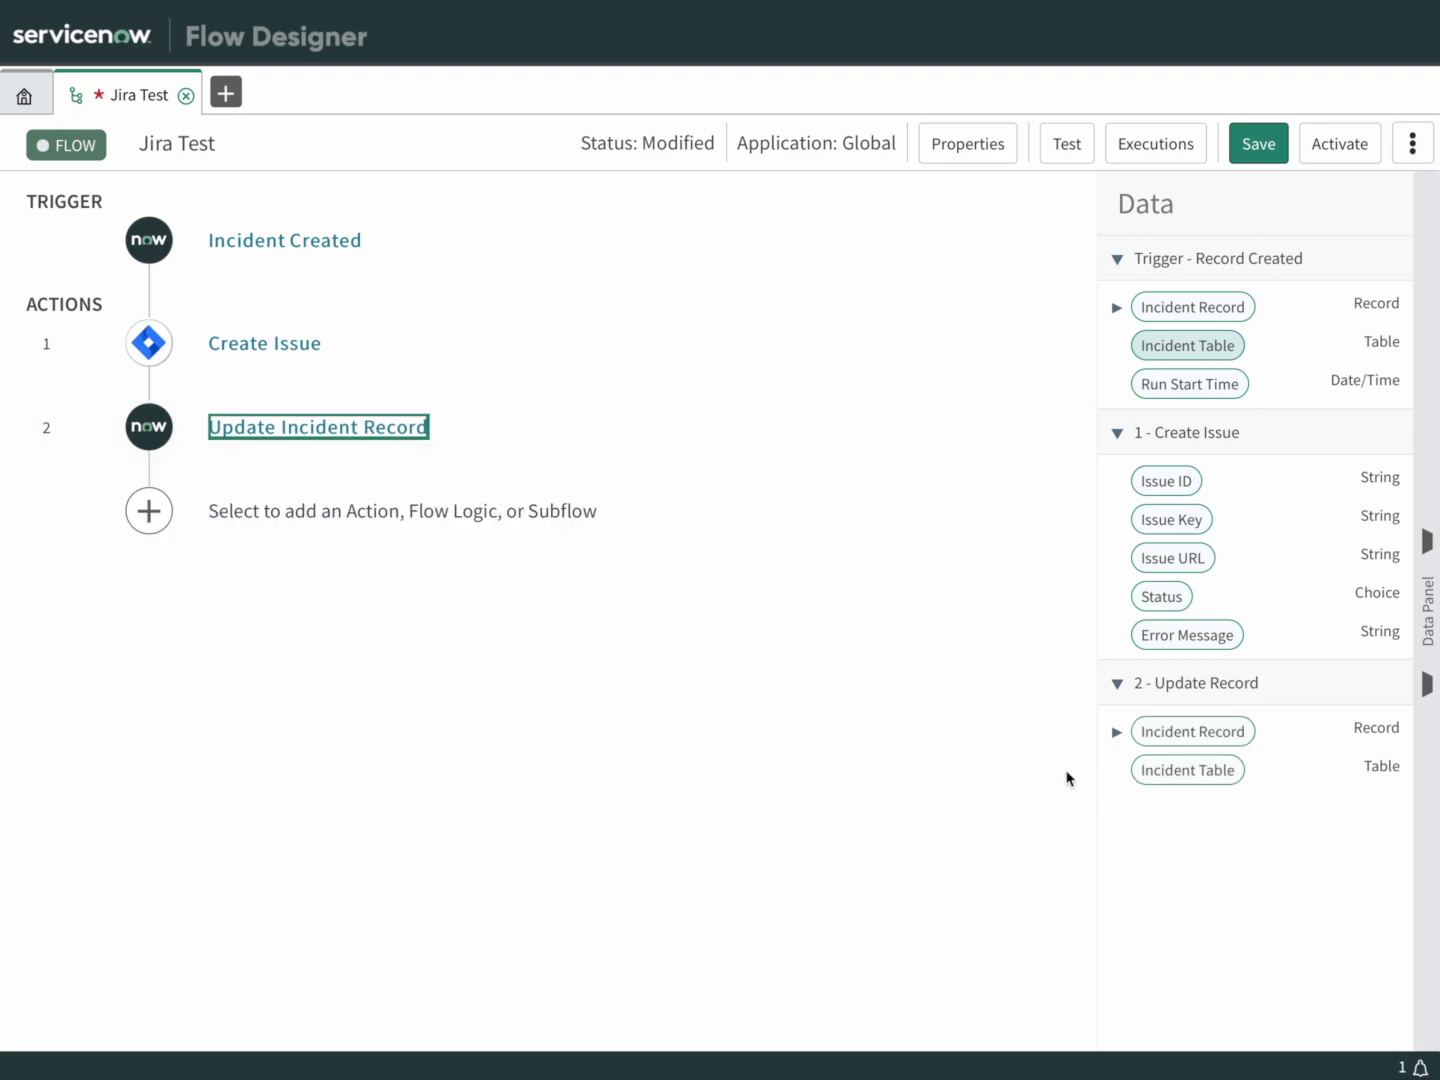
left_click(1253, 148)
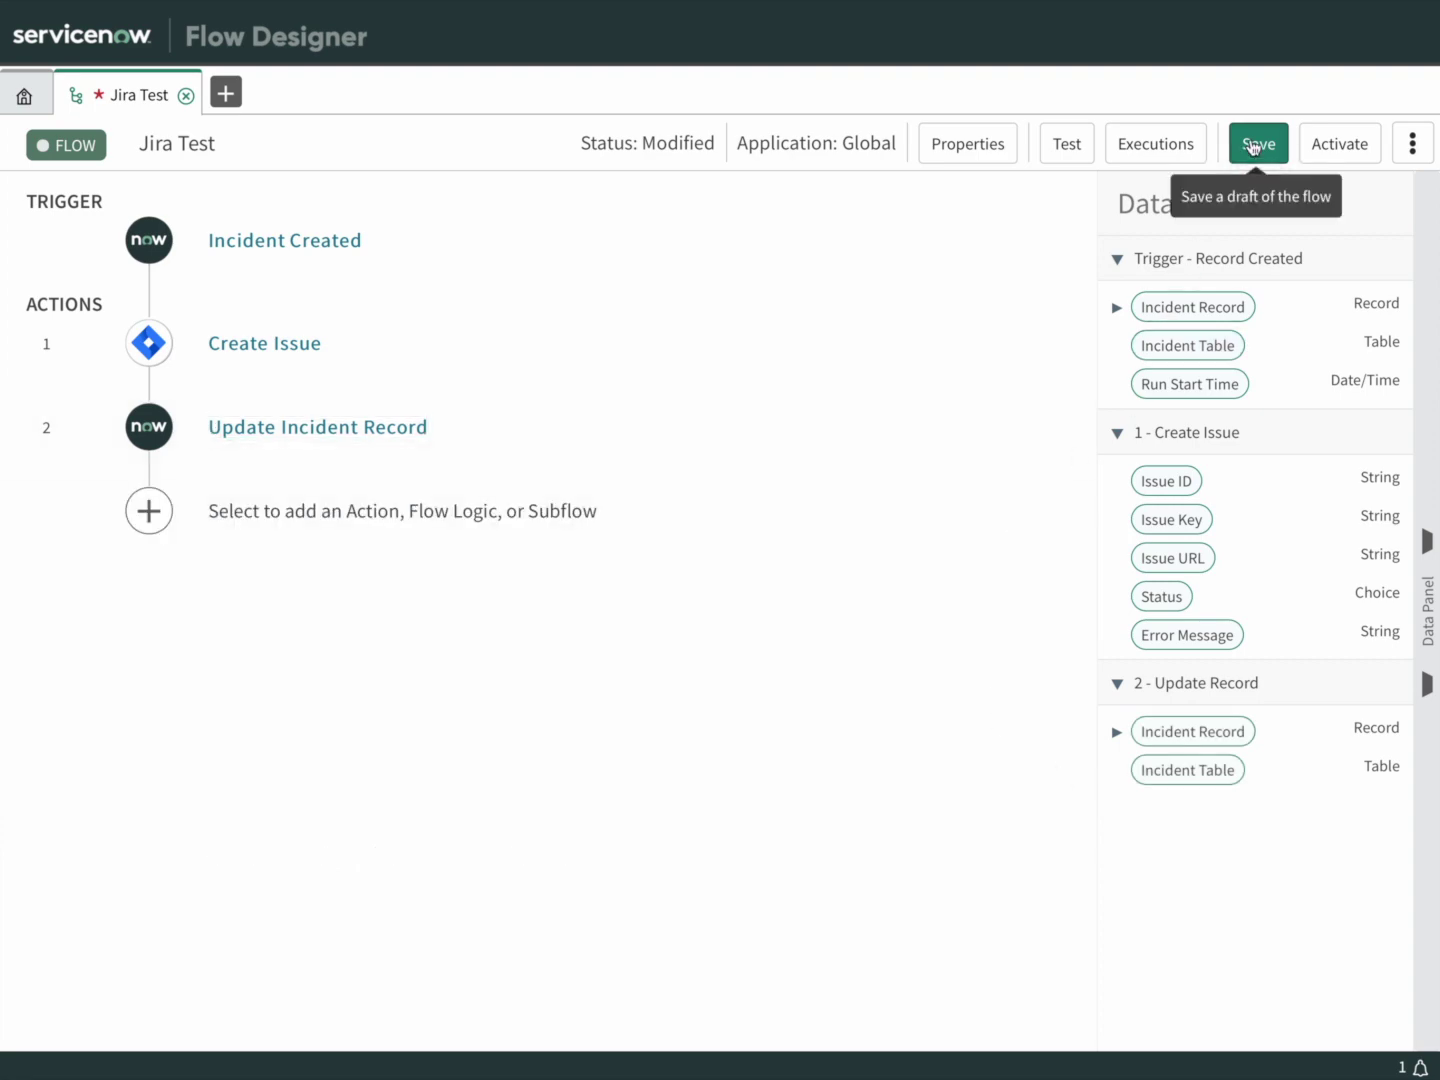
left_click(1253, 148)
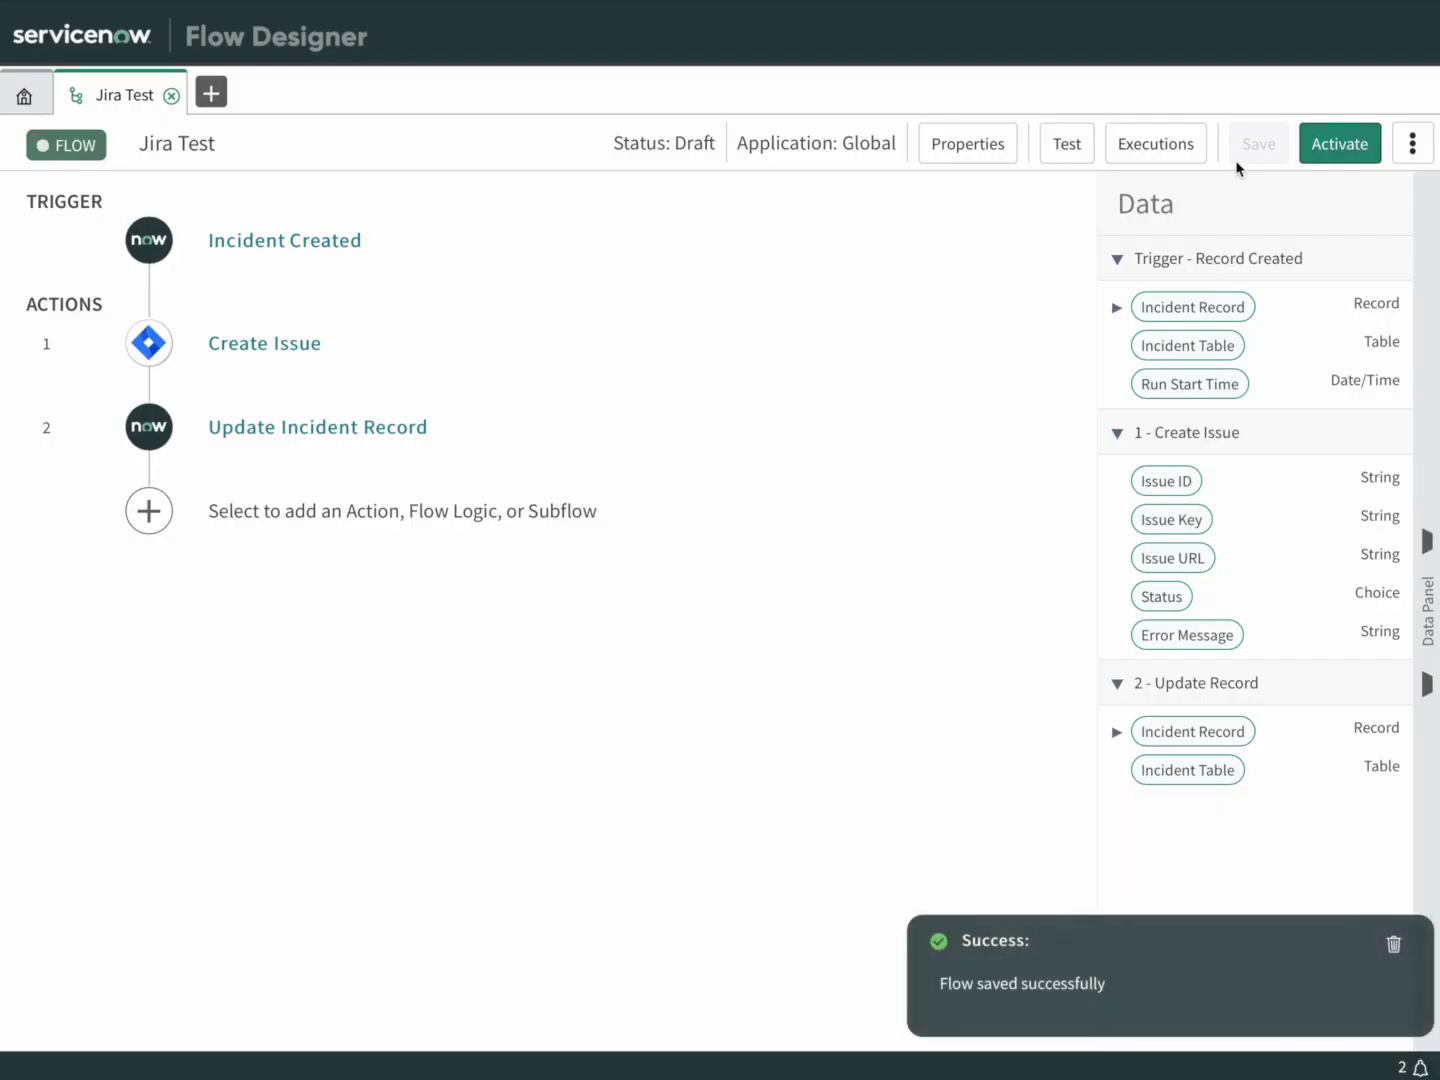
- Activate the Jira Test flow and confirm so its status becomes Published
left_click(1343, 148)
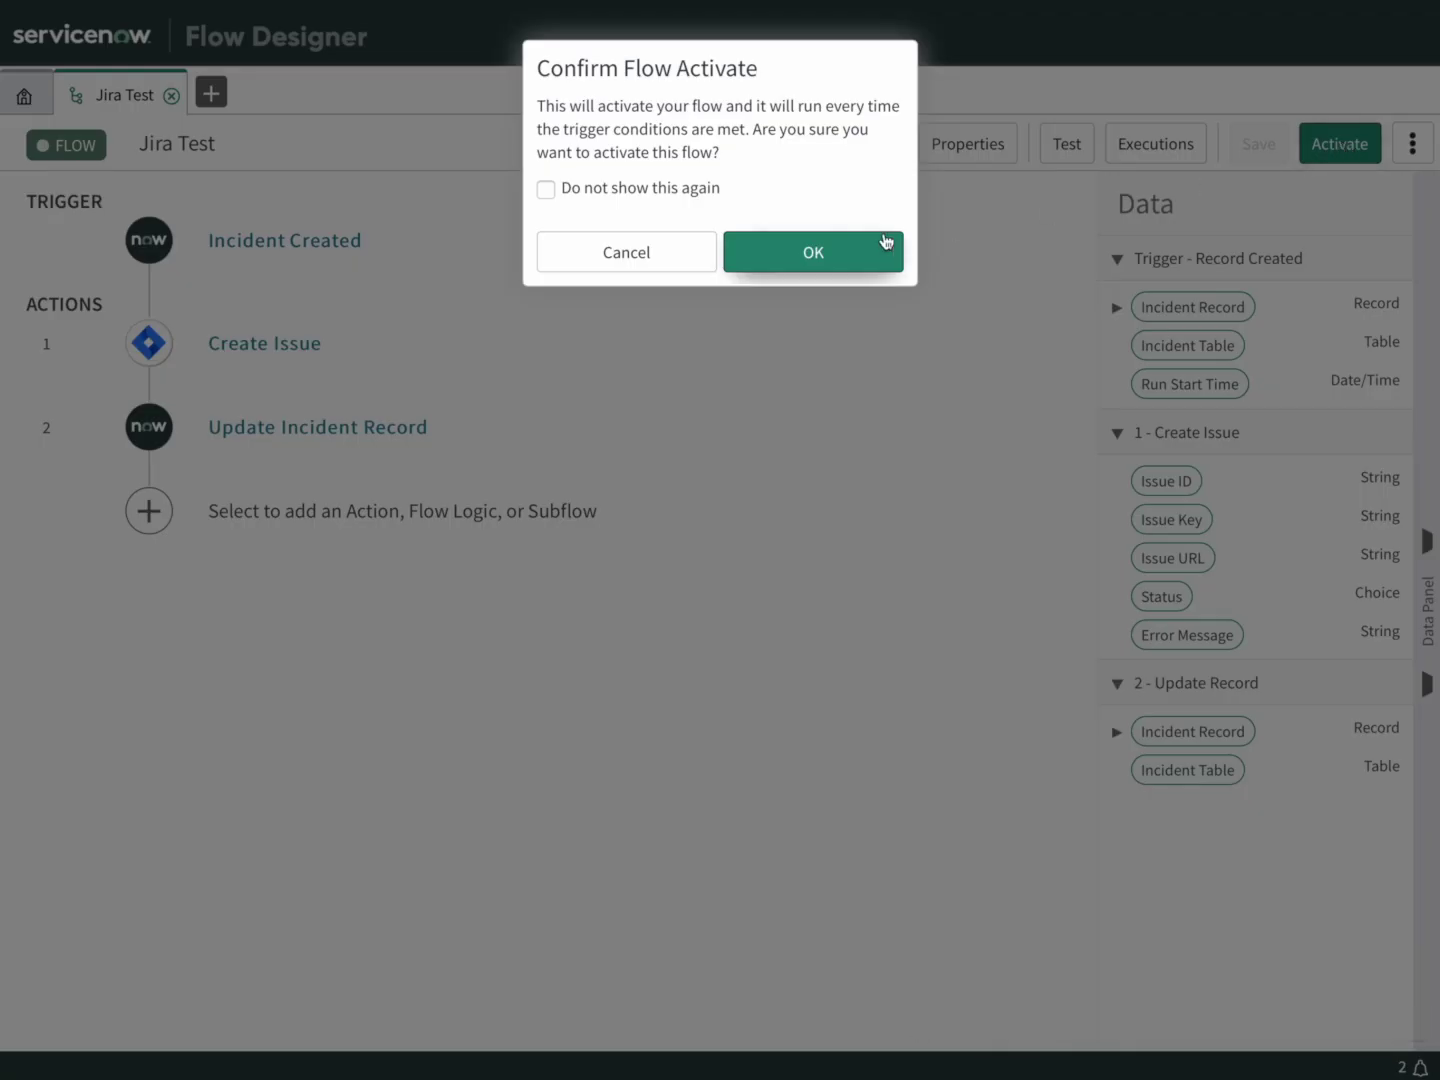
left_click(845, 258)
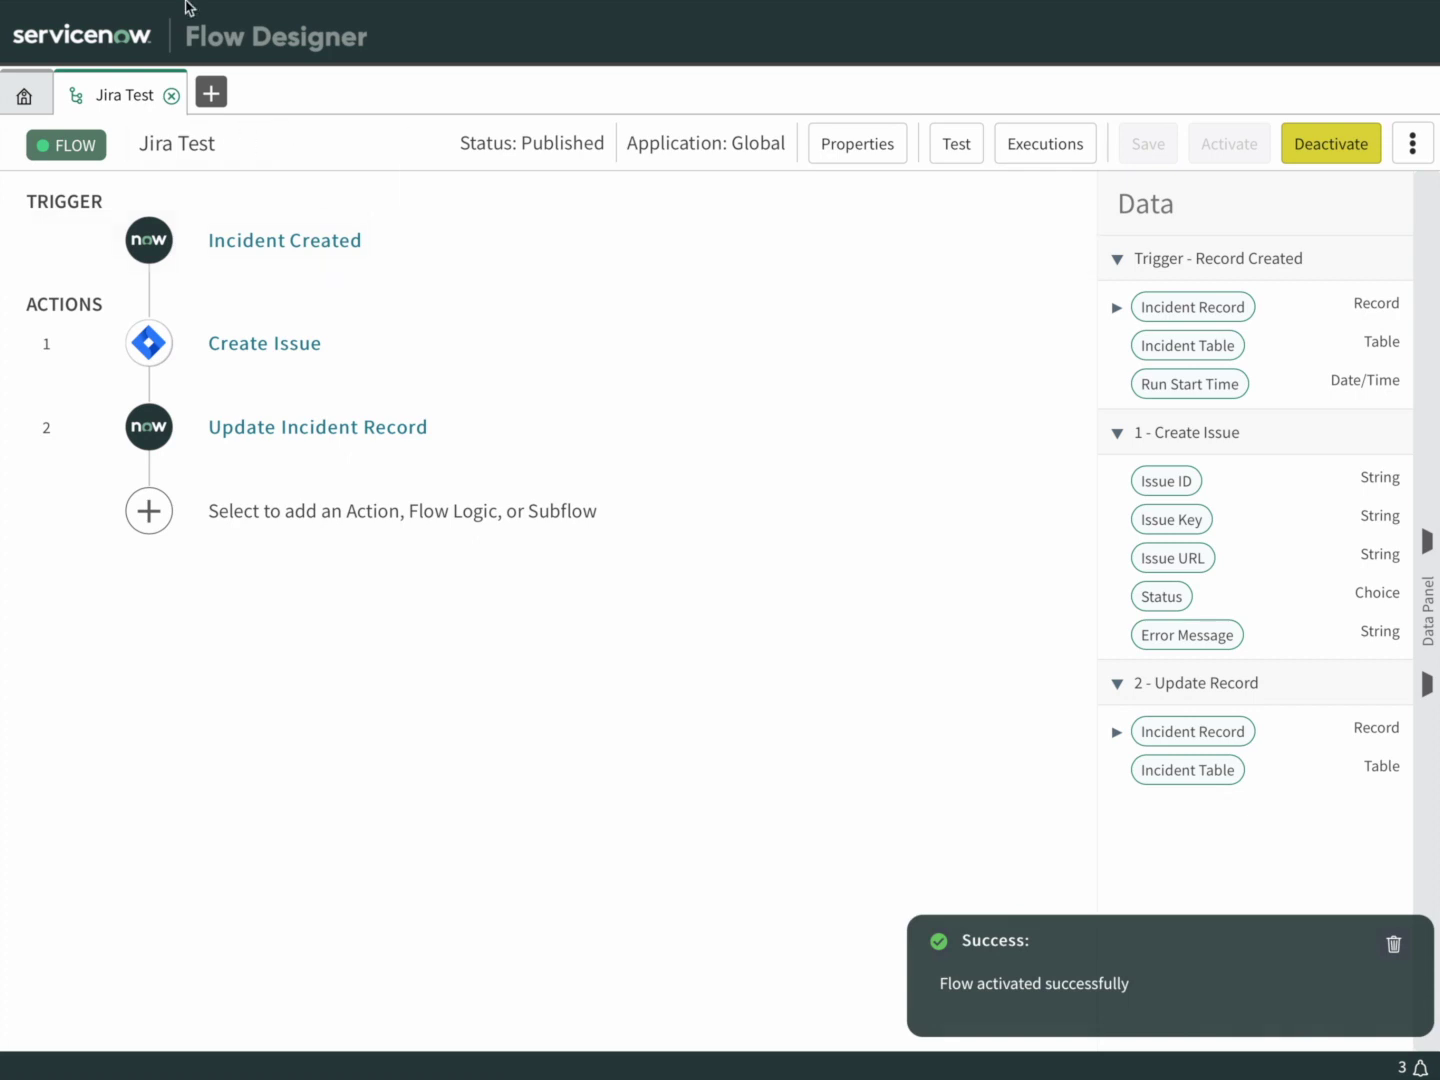
- Open the Incidents list by filtering the navigator for 'incident'
mouse_move(186, 5)
left_click(140, 80)
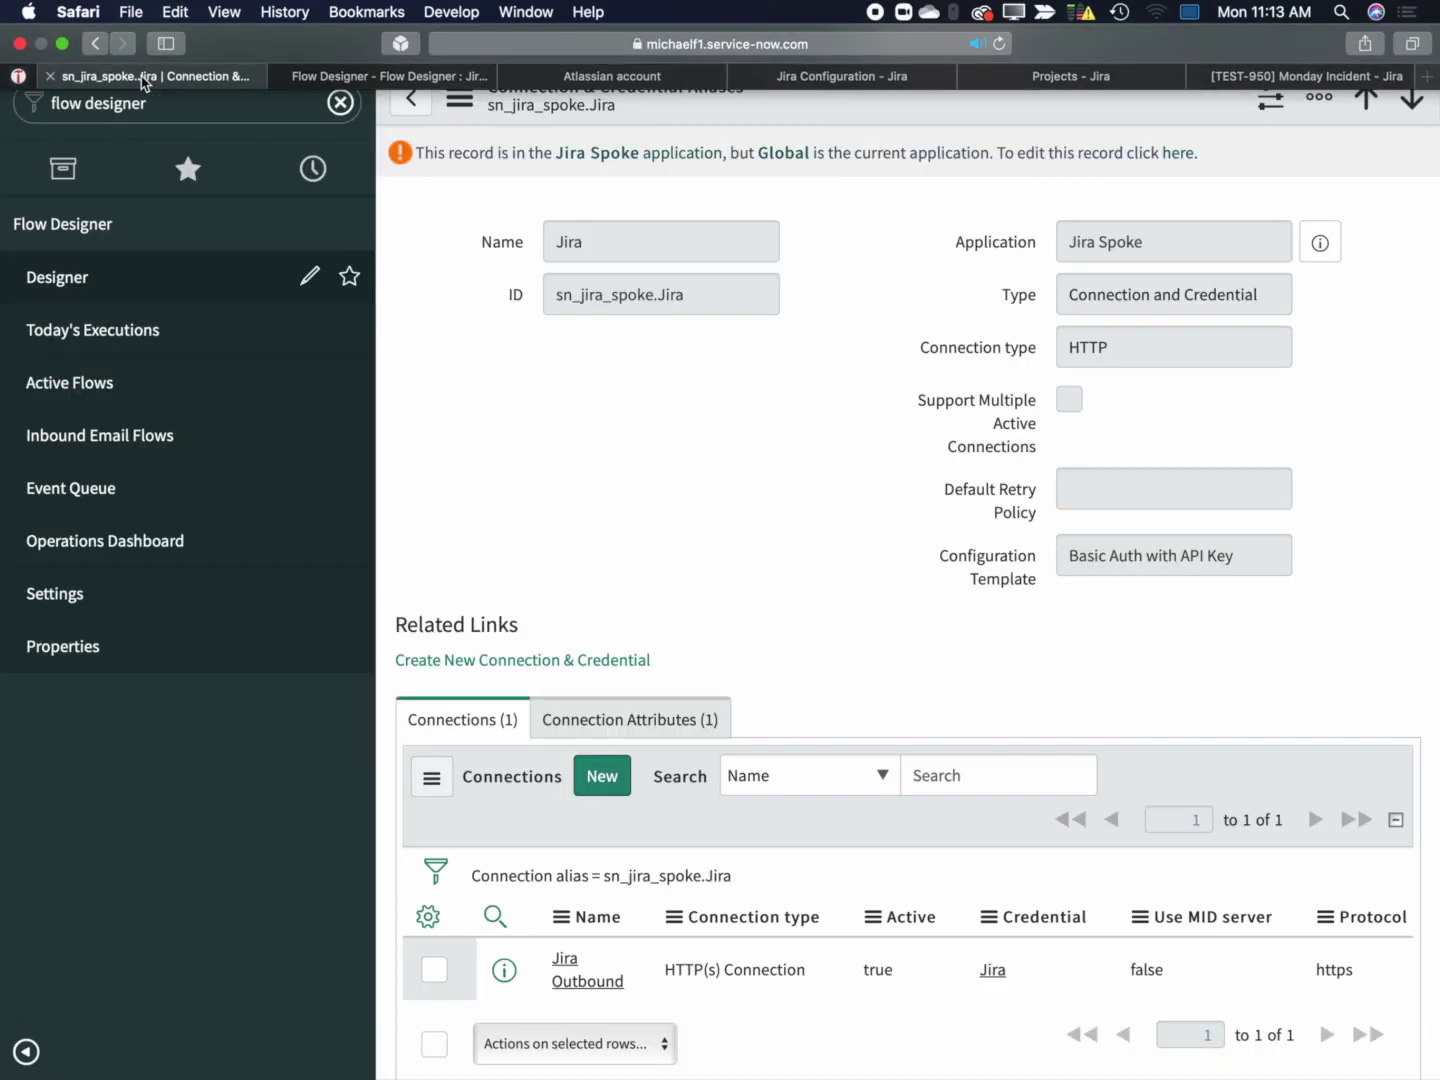
left_click(186, 106)
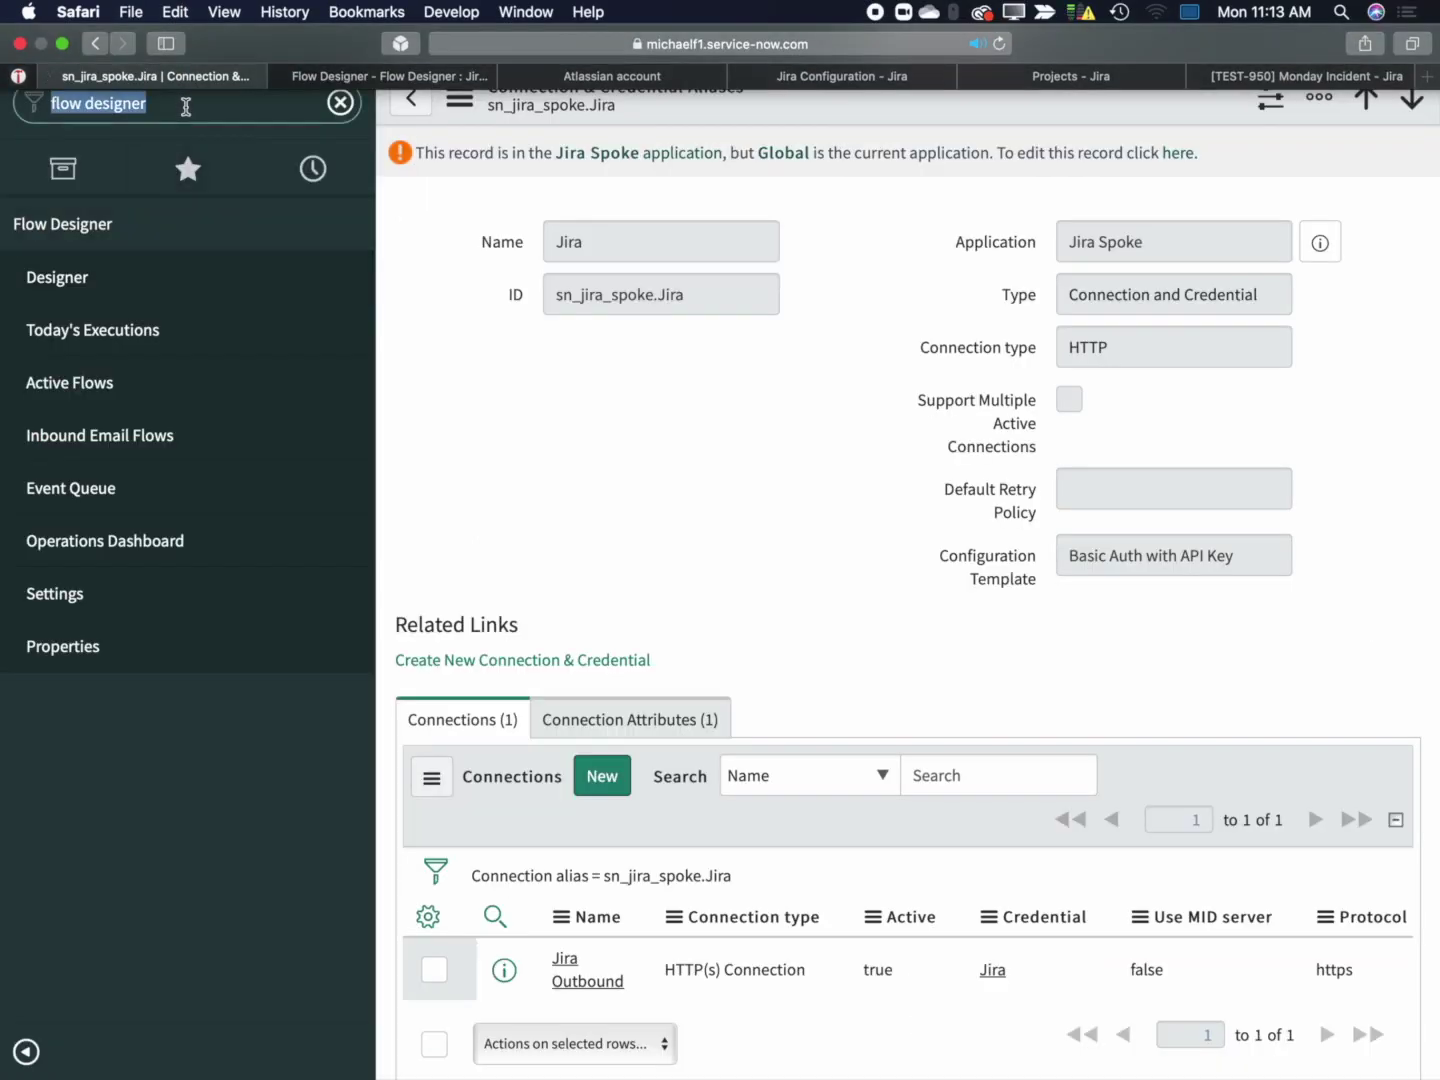
type("incident")
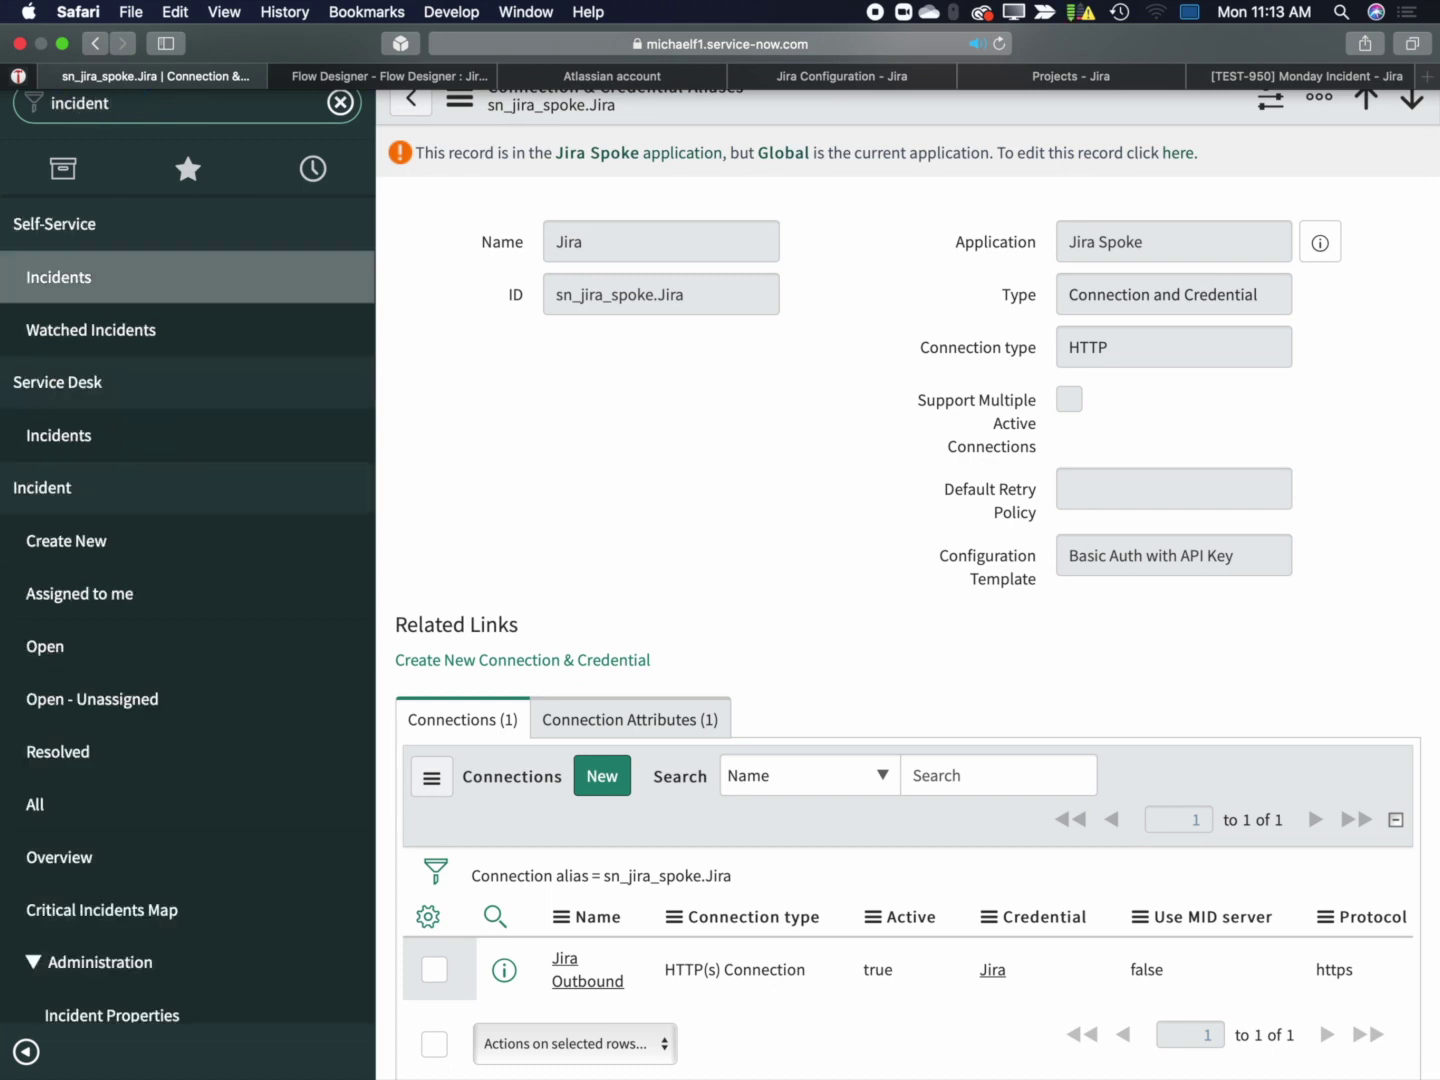
left_click(58, 277)
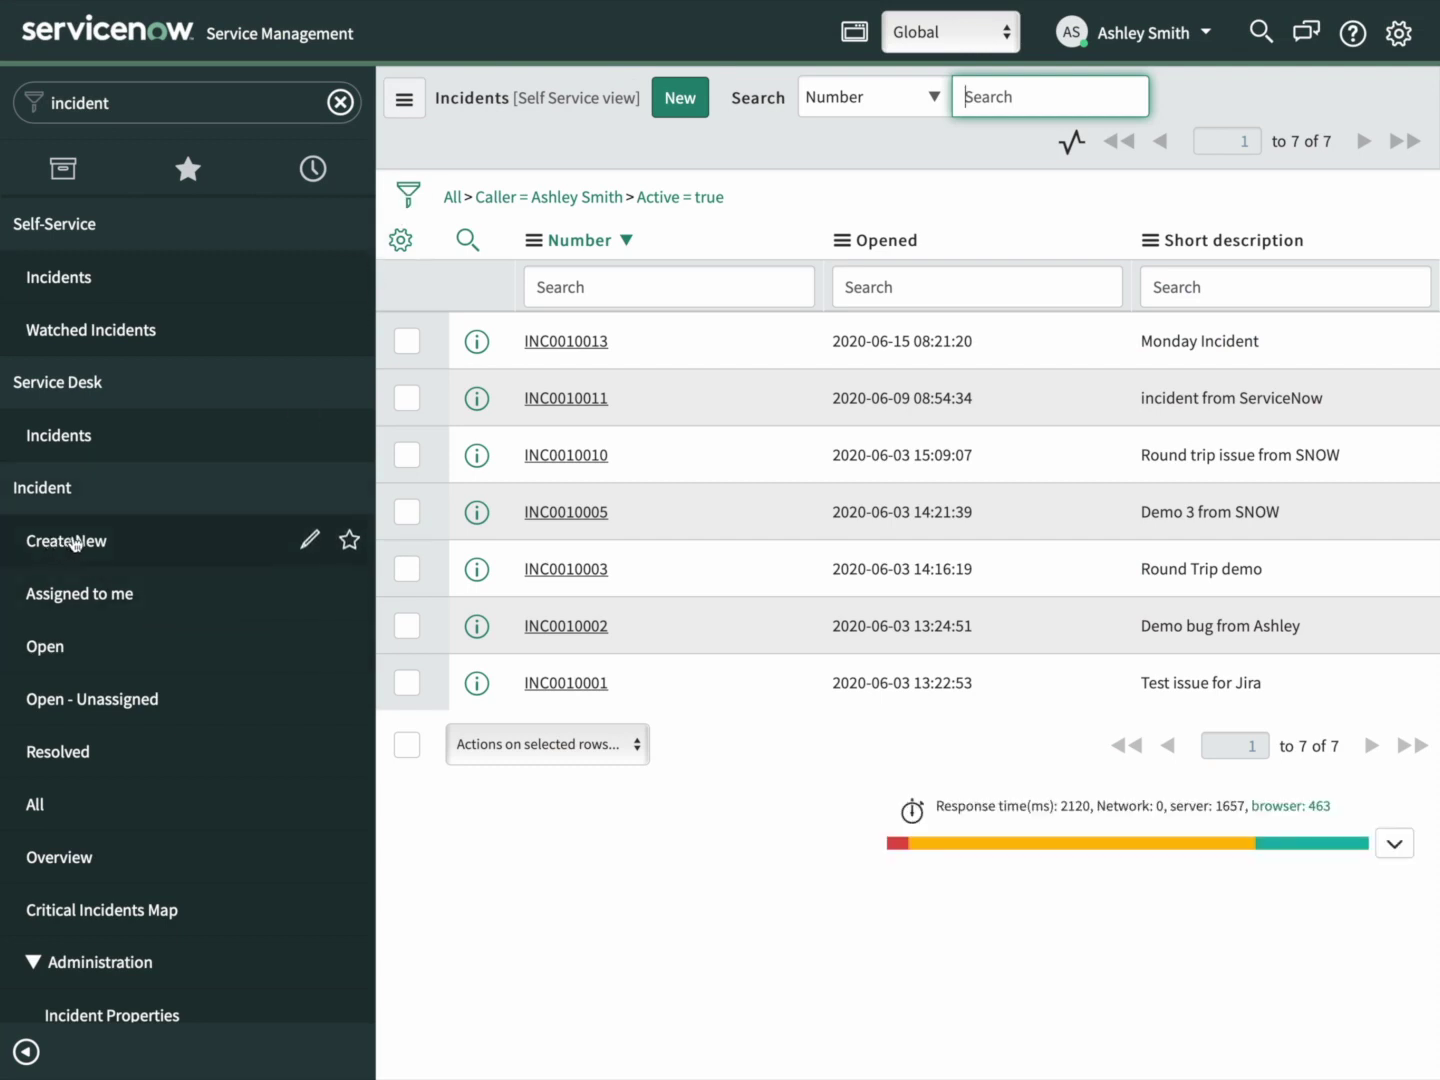
- Submit a new incident with the recent caller, a short description, and description 'Desc from SNOW'
left_click(79, 543)
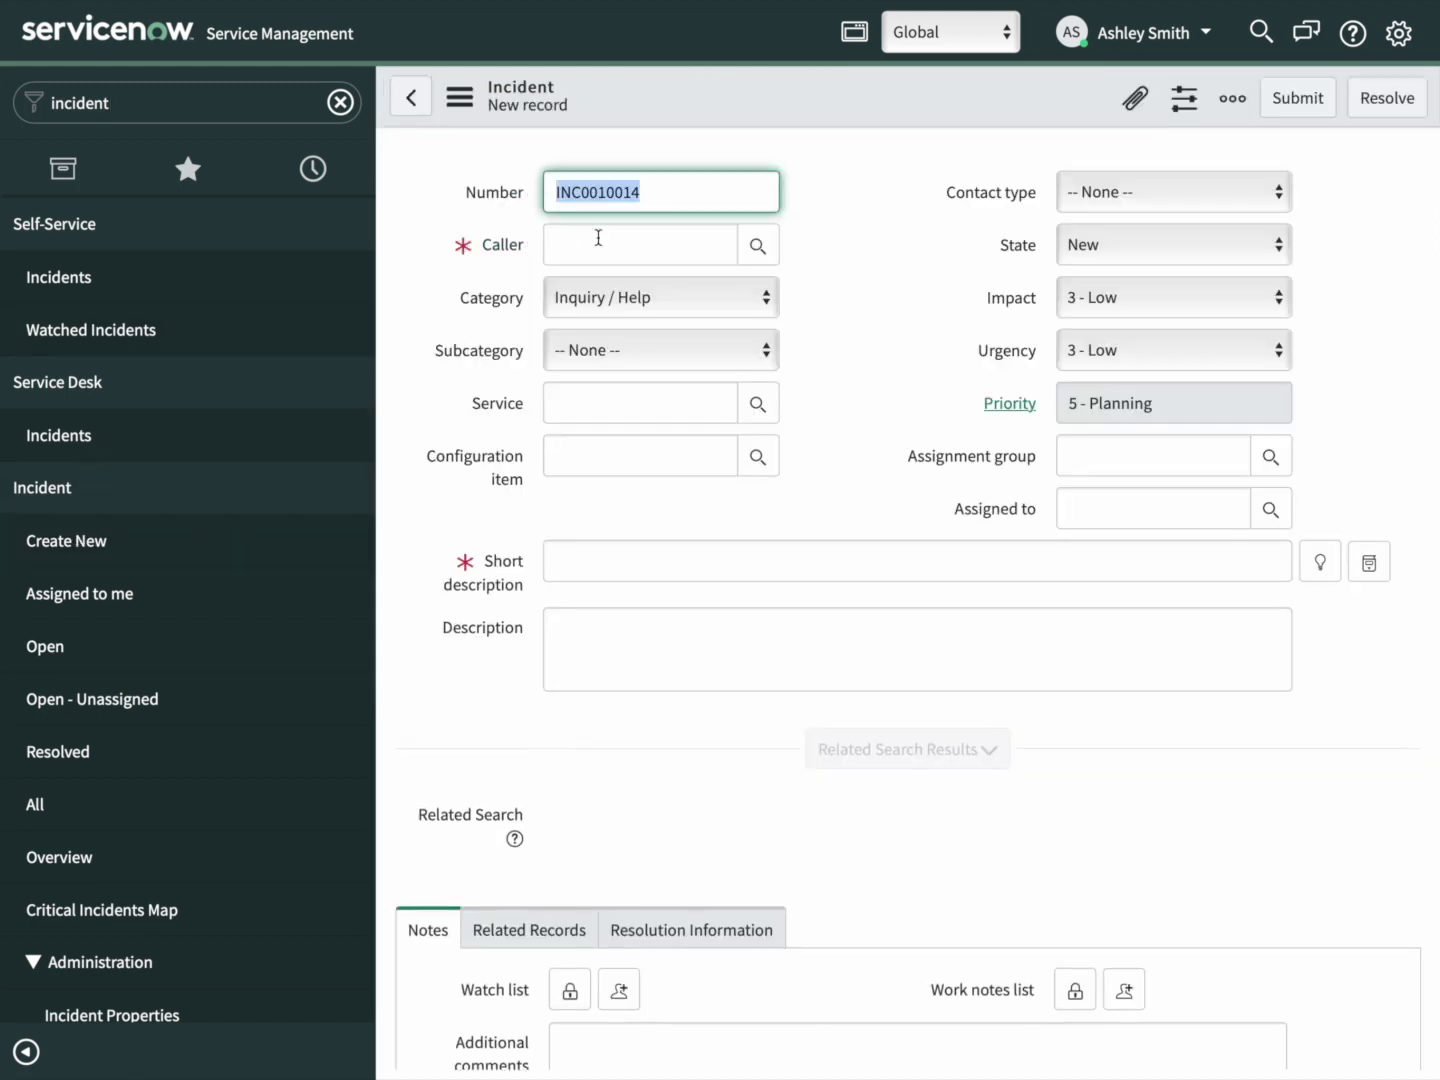
left_click(598, 238)
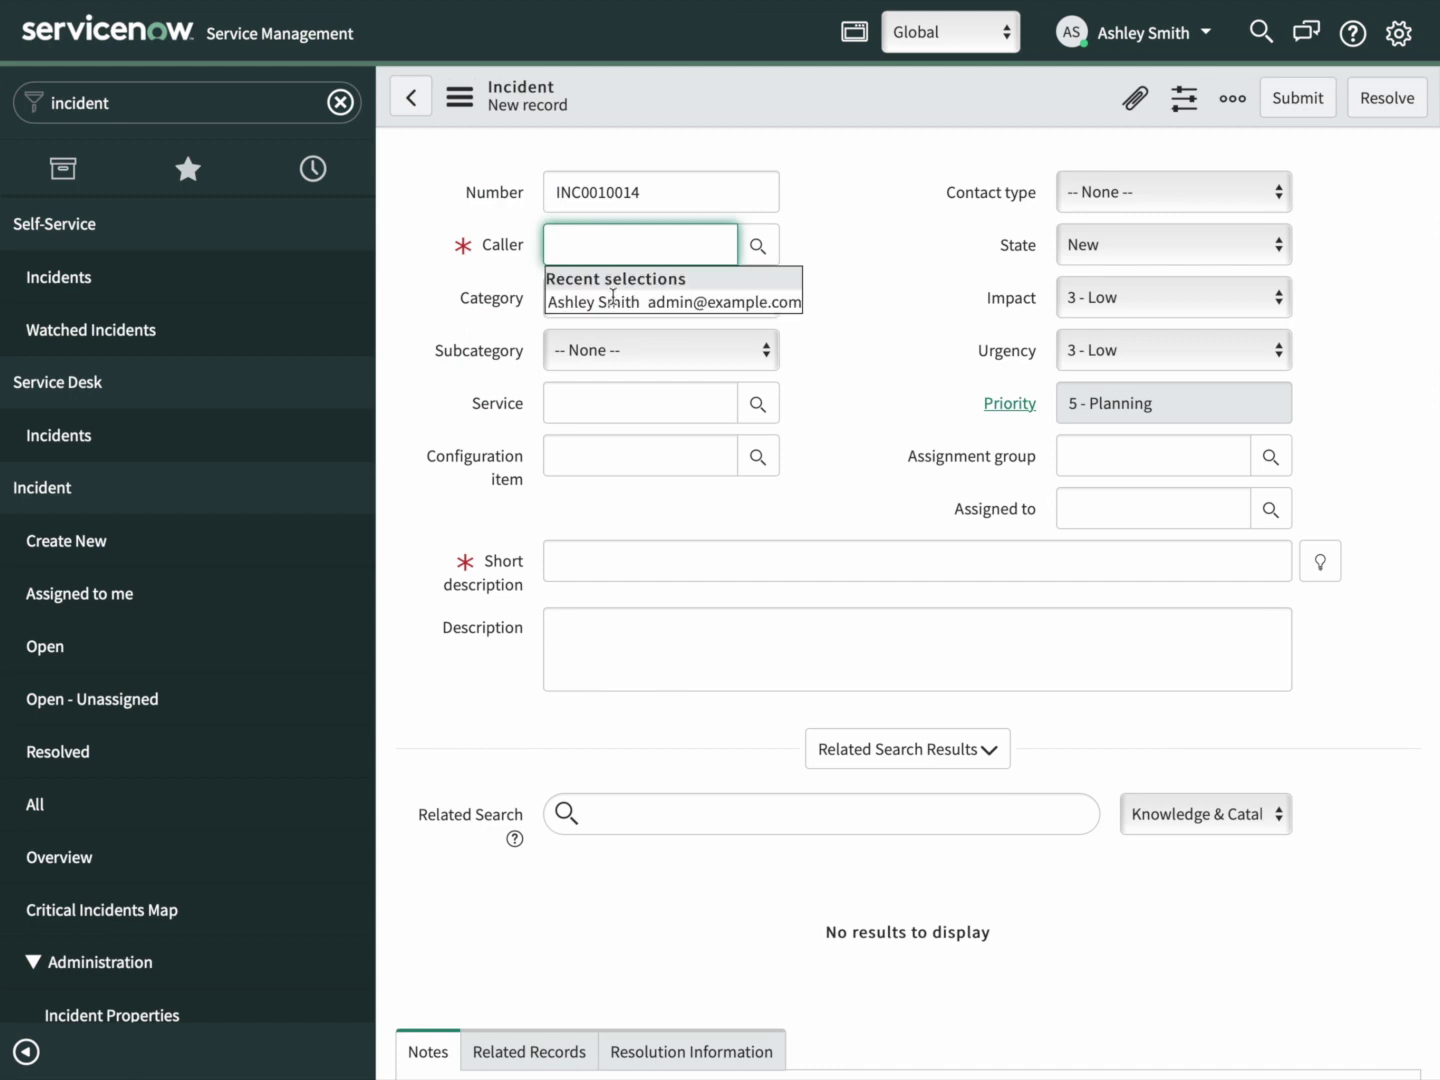
left_click(614, 300)
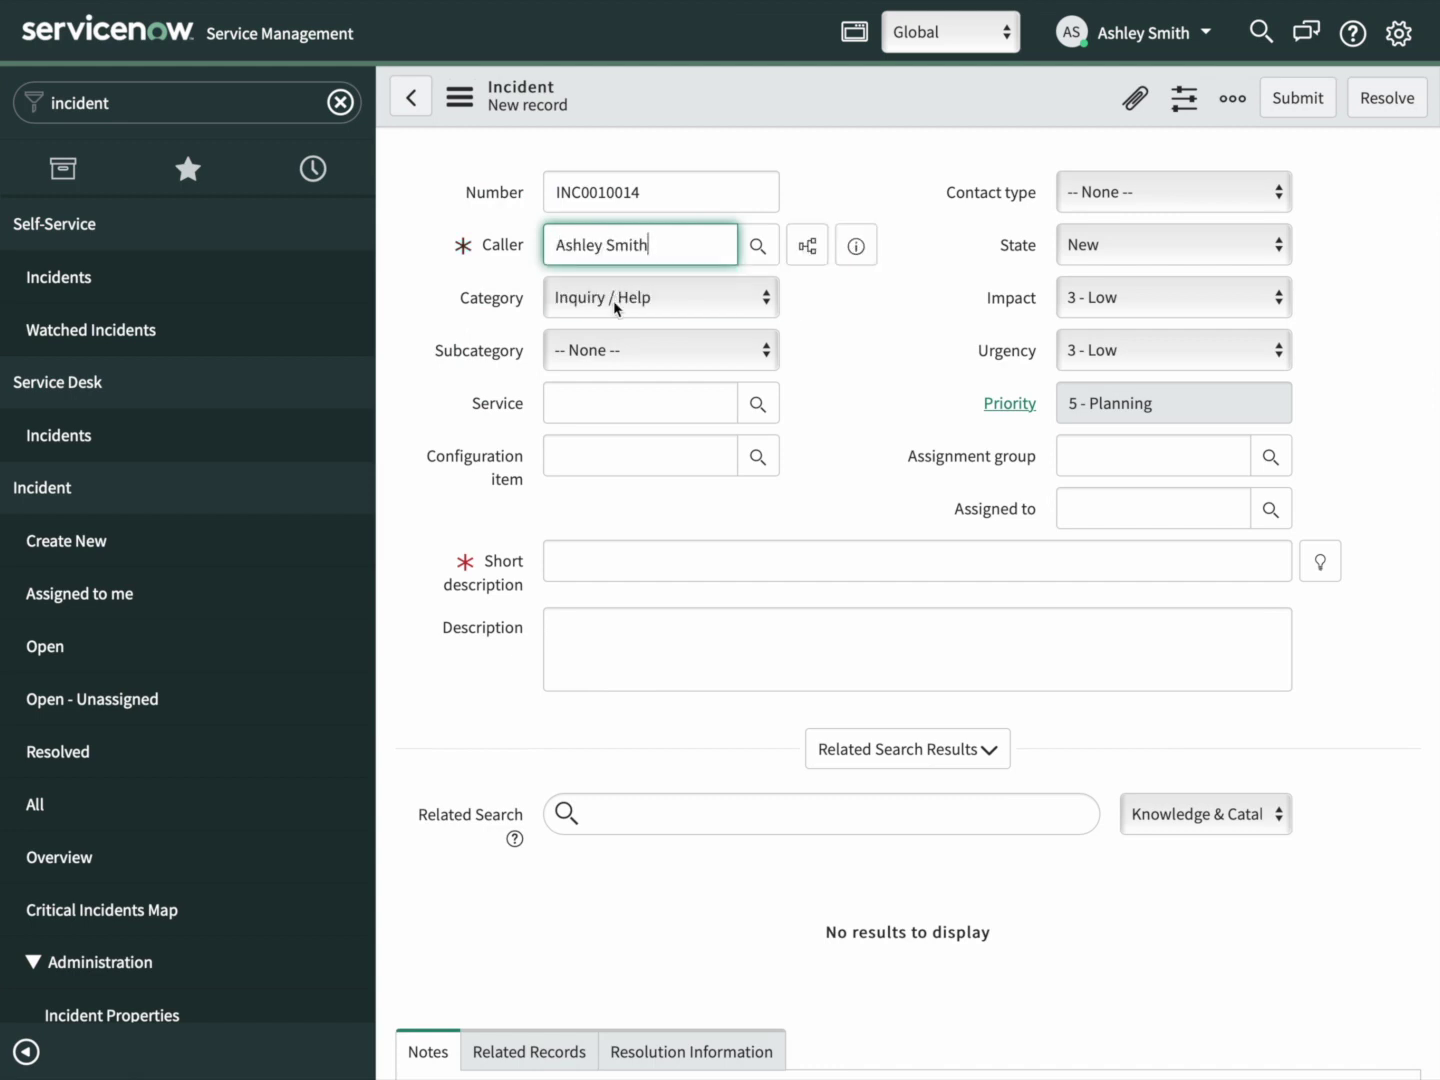
left_click(607, 574)
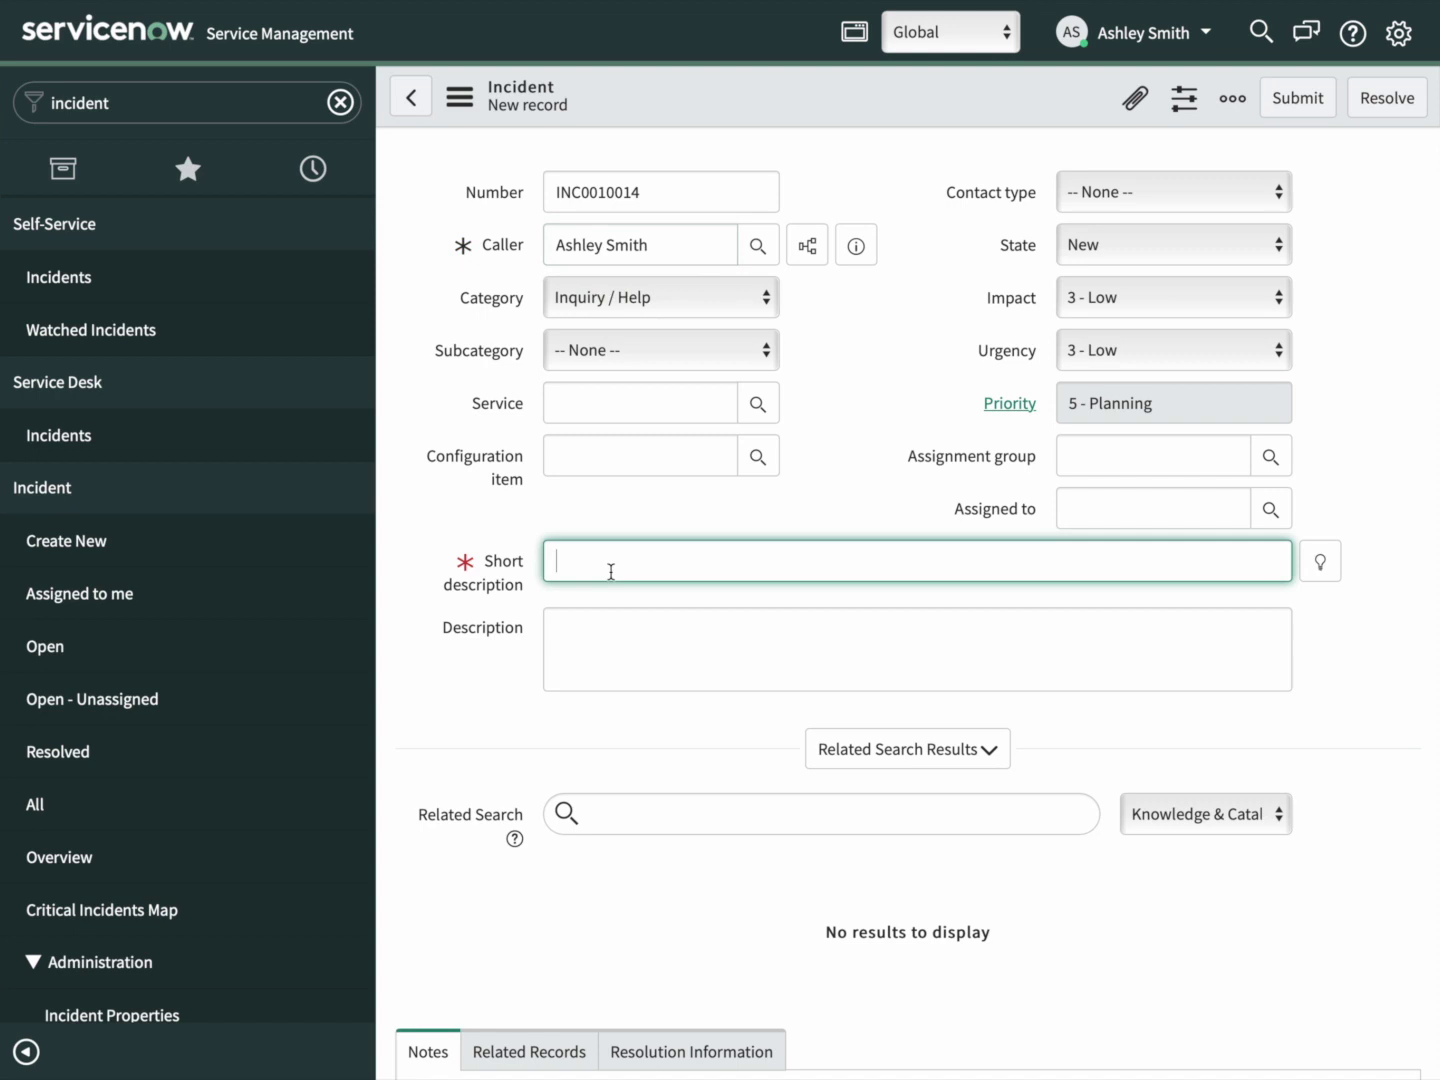
type("Incident ")
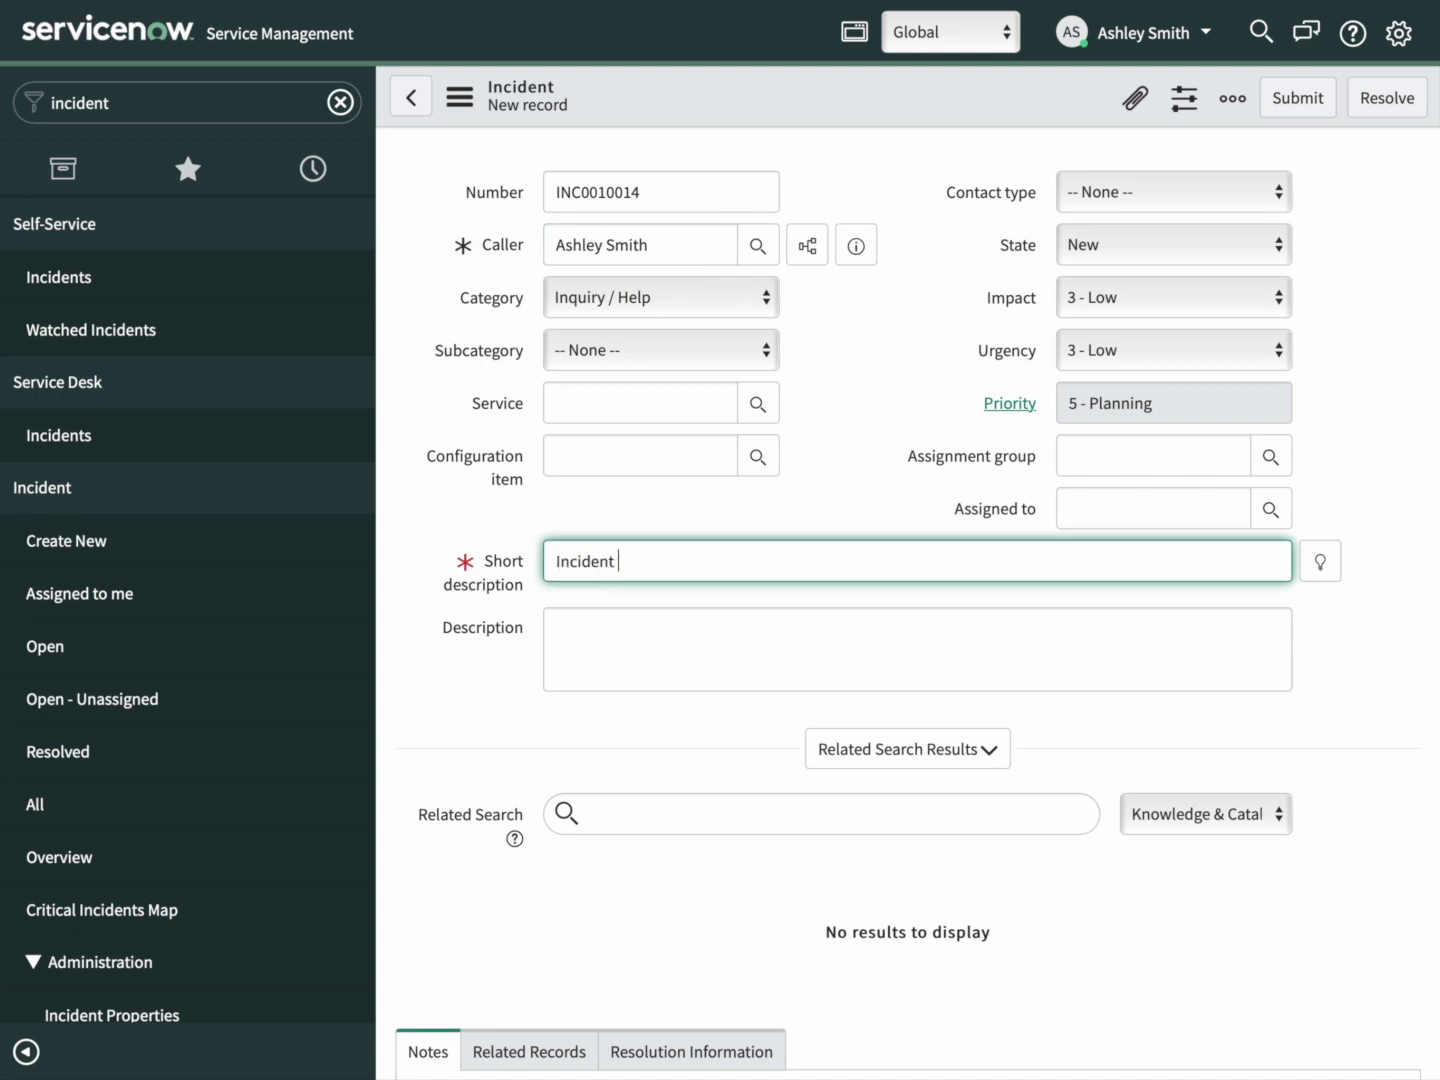
type("from Ashley in ServiceNow")
left_click(560, 656)
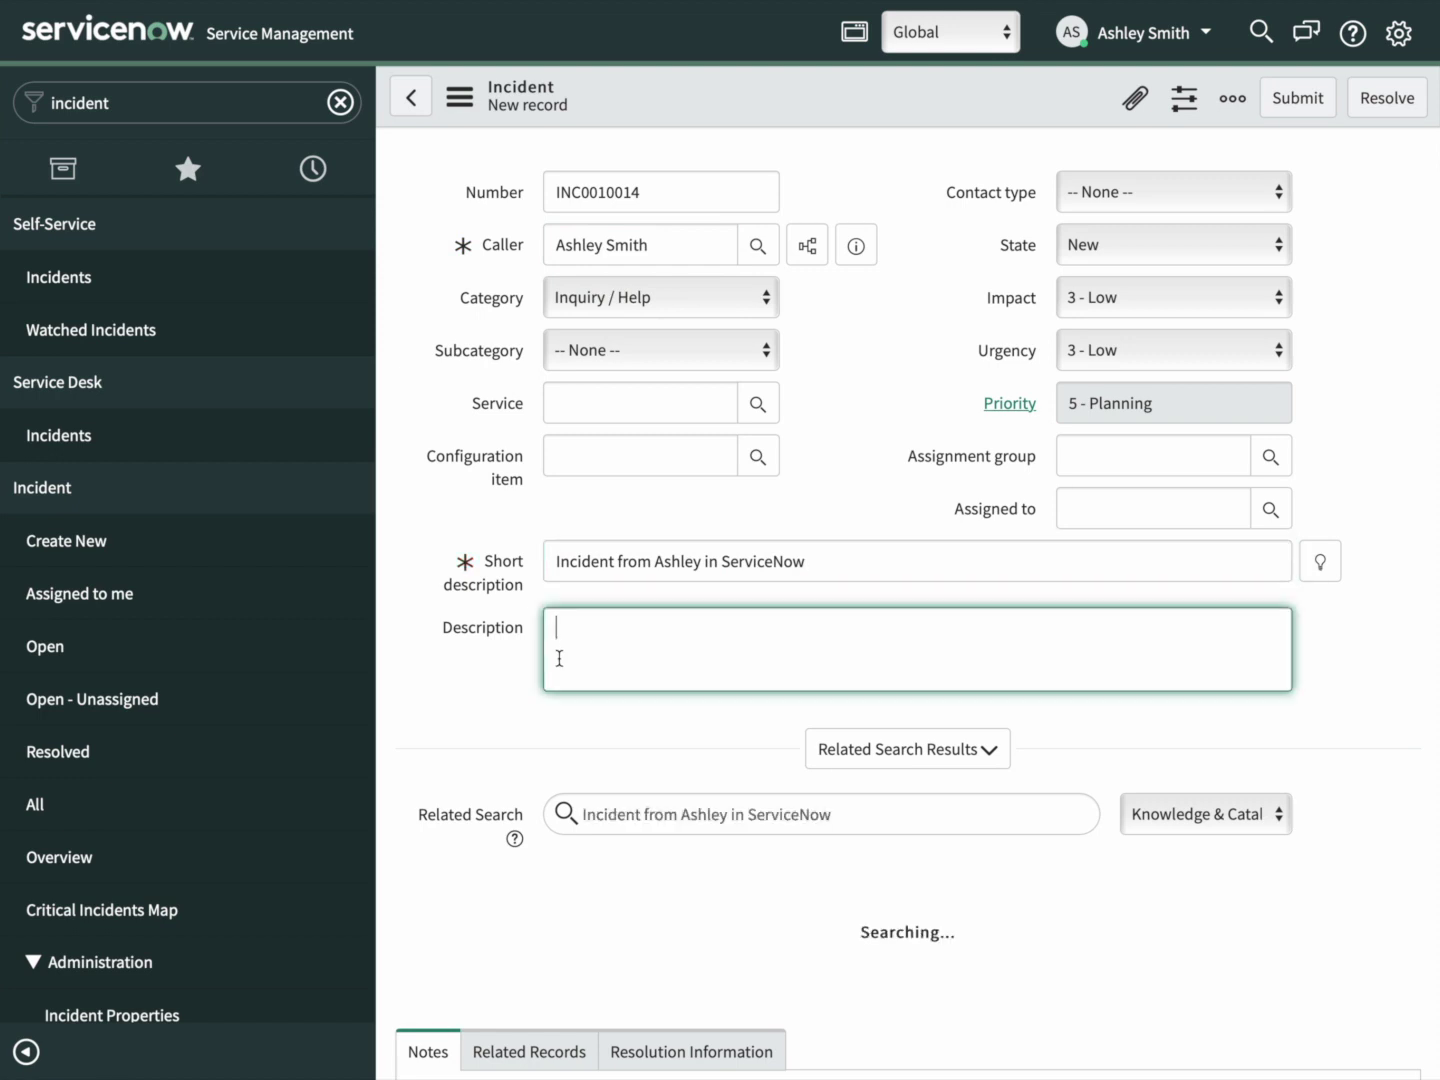
type("DE")
type("sc")
type(" f")
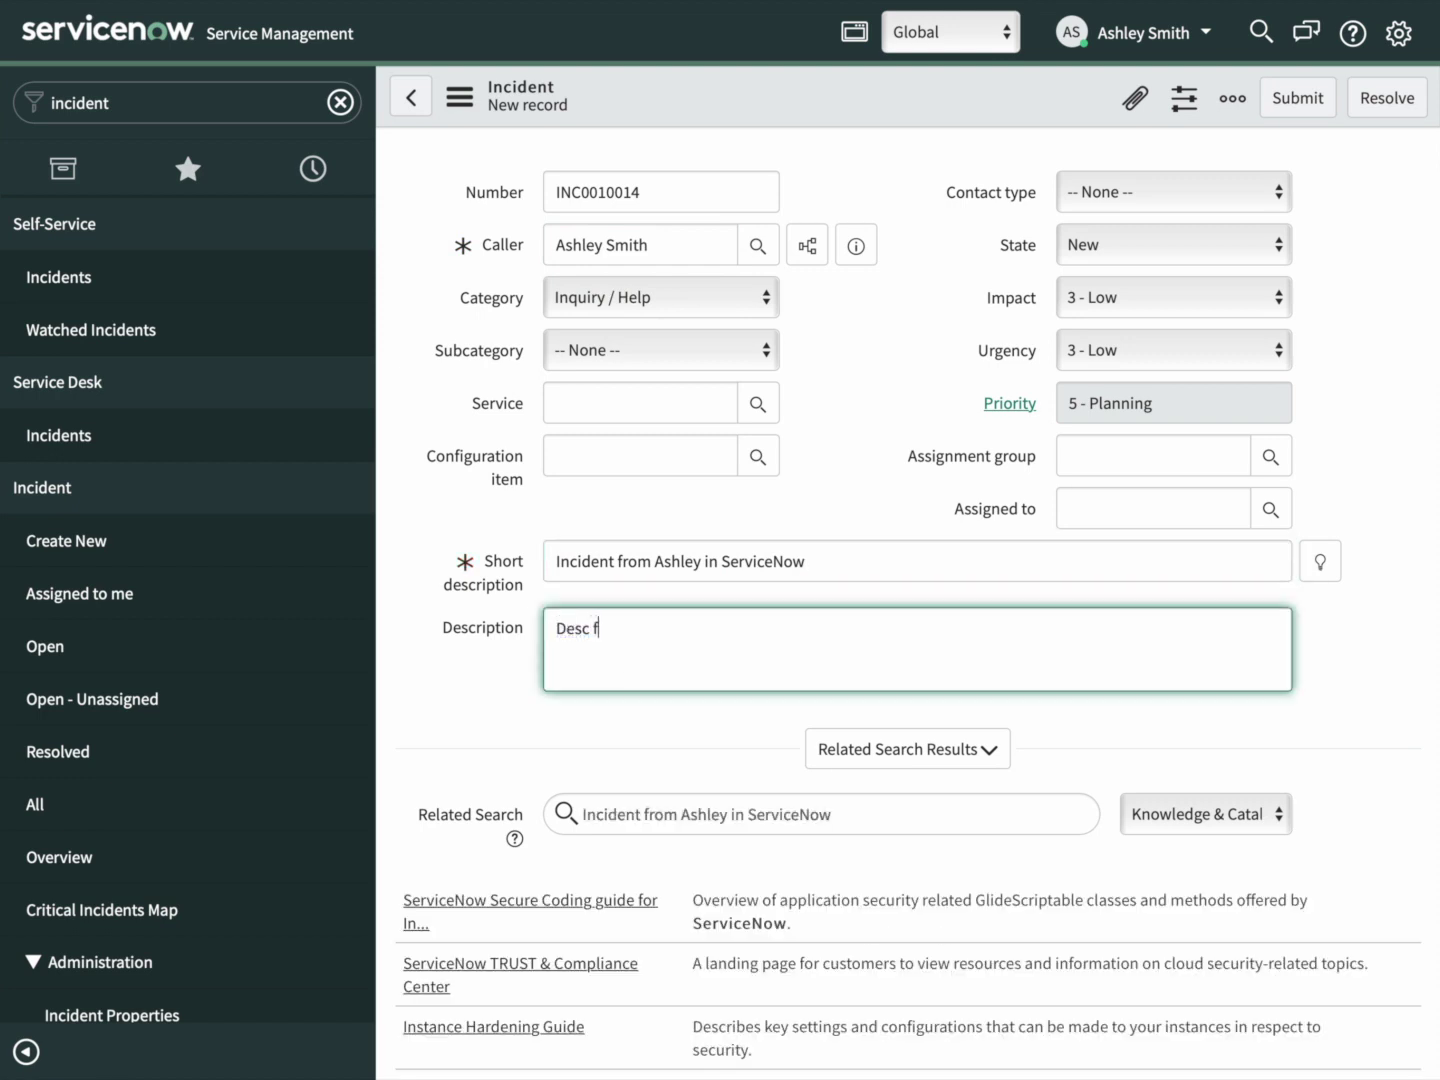
type("rom SNOW")
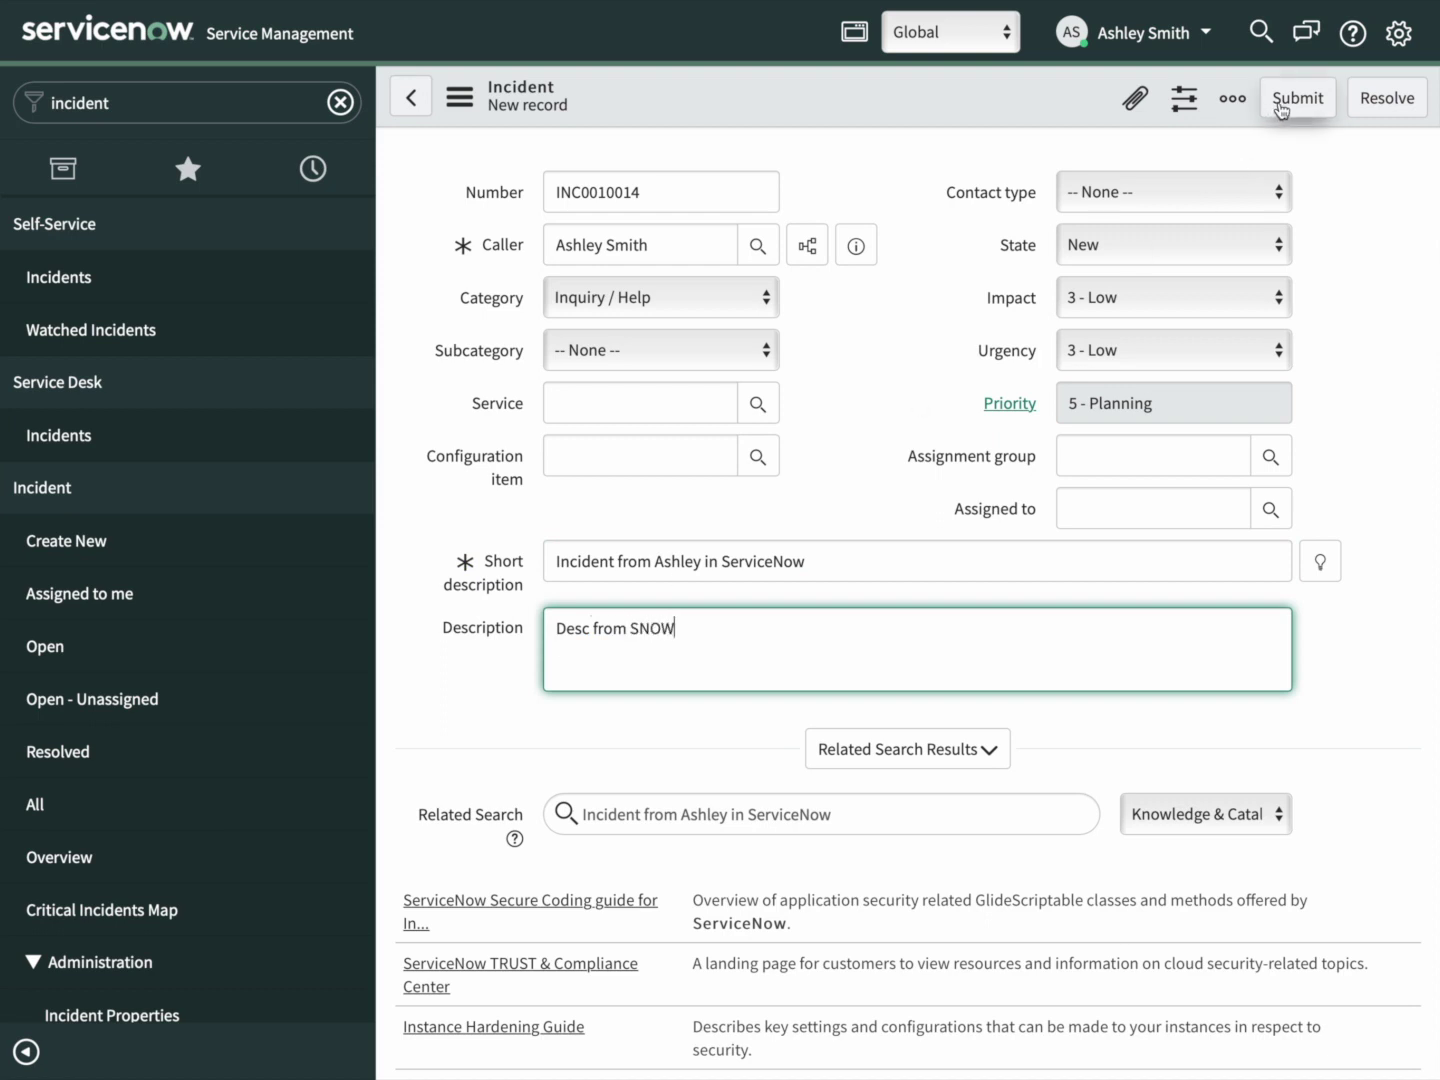
left_click(1281, 100)
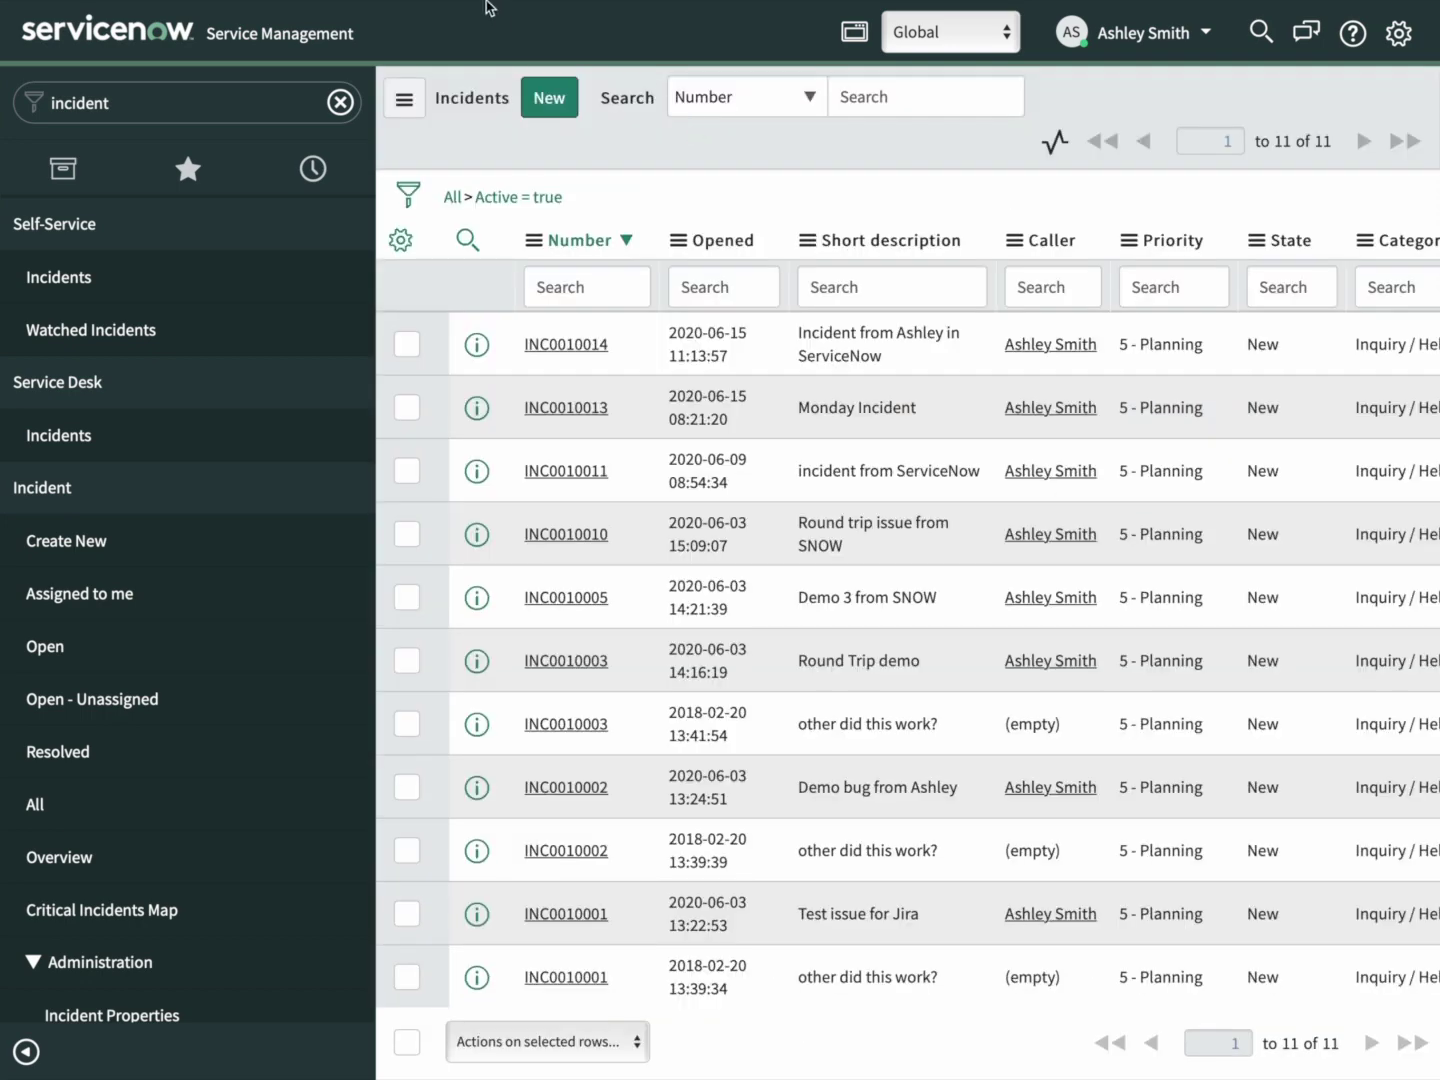
- Open the latest Jira Test execution, showing Create Issue and Update Record both Completed
mouse_move(478, 37)
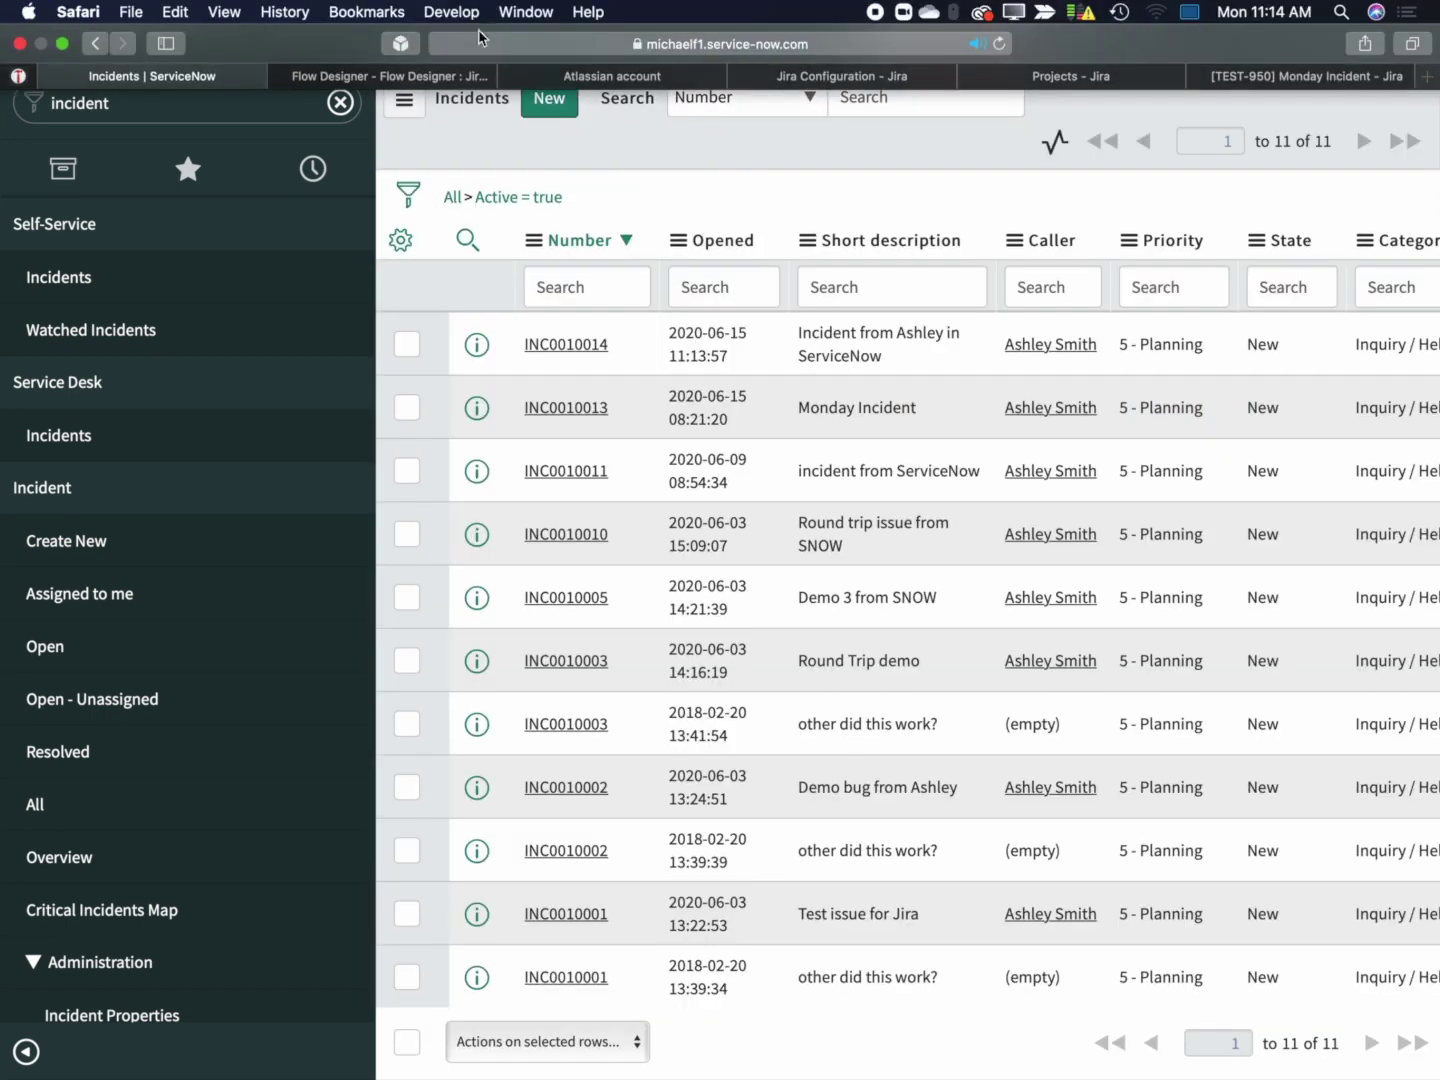
left_click(455, 76)
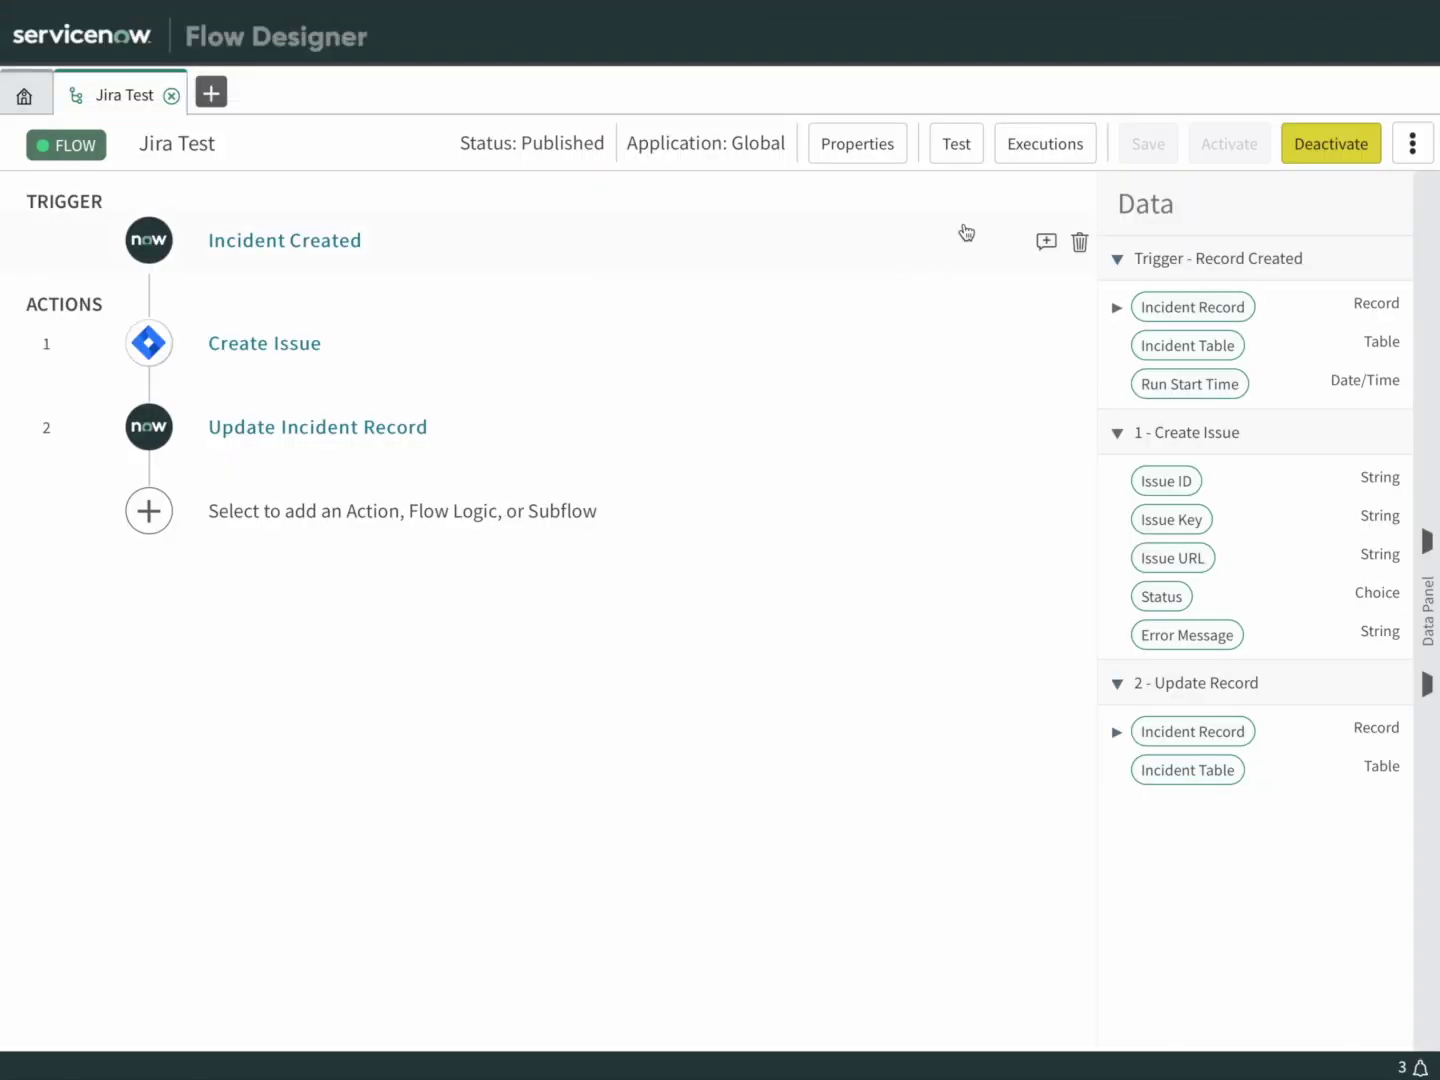
left_click(1005, 148)
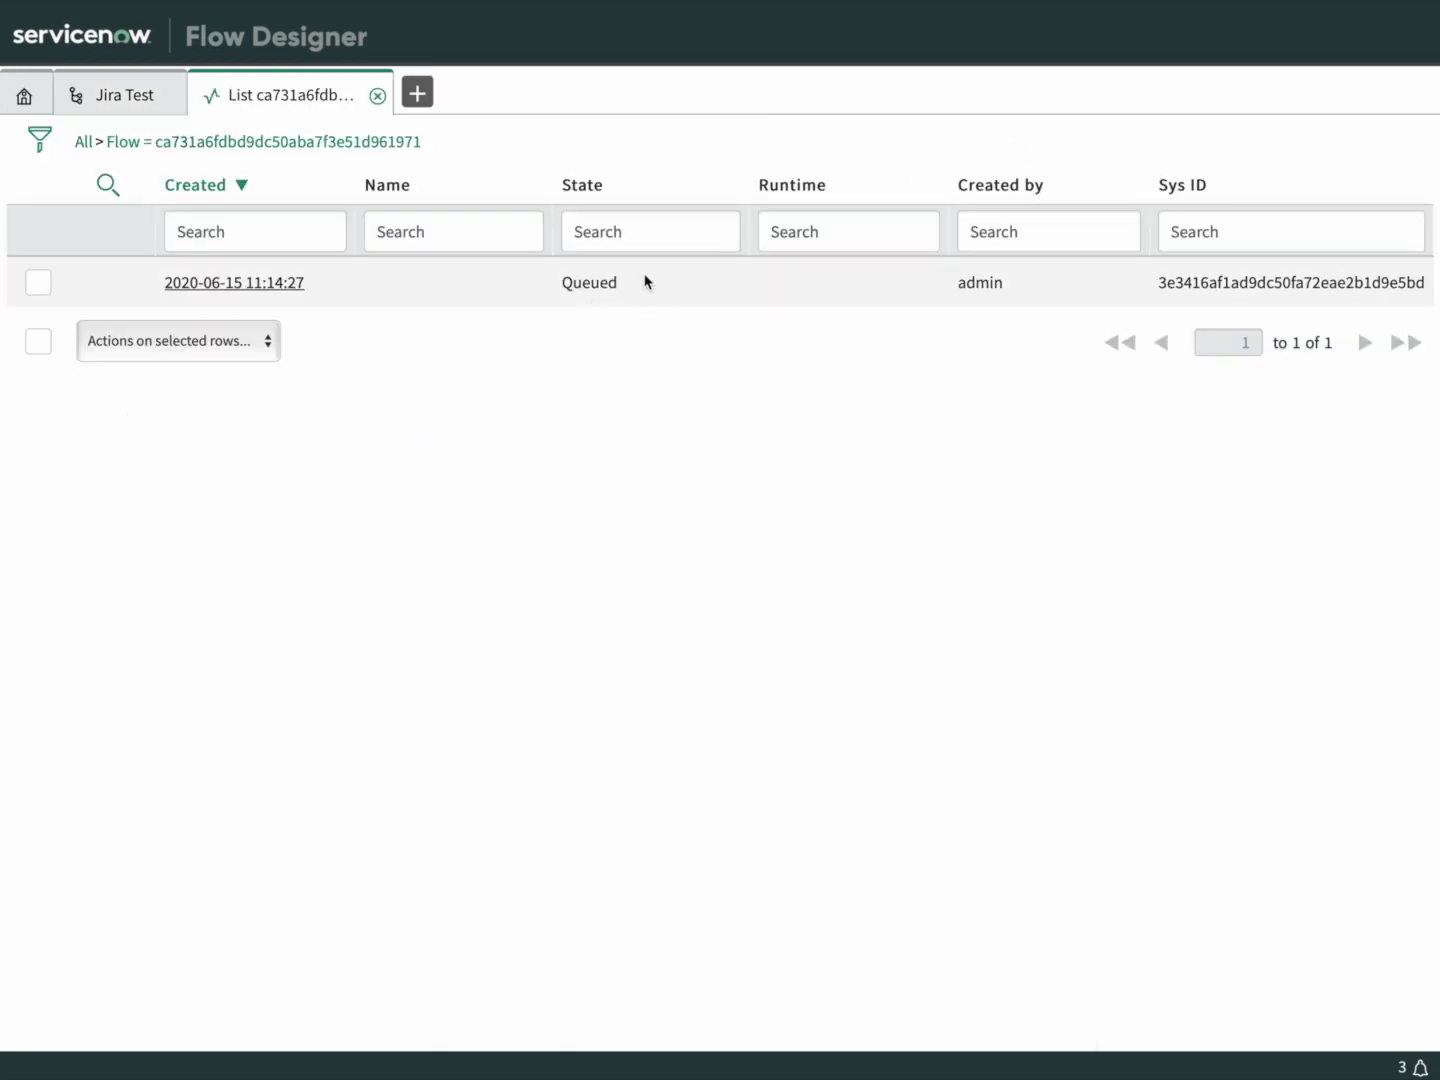
left_click(226, 141)
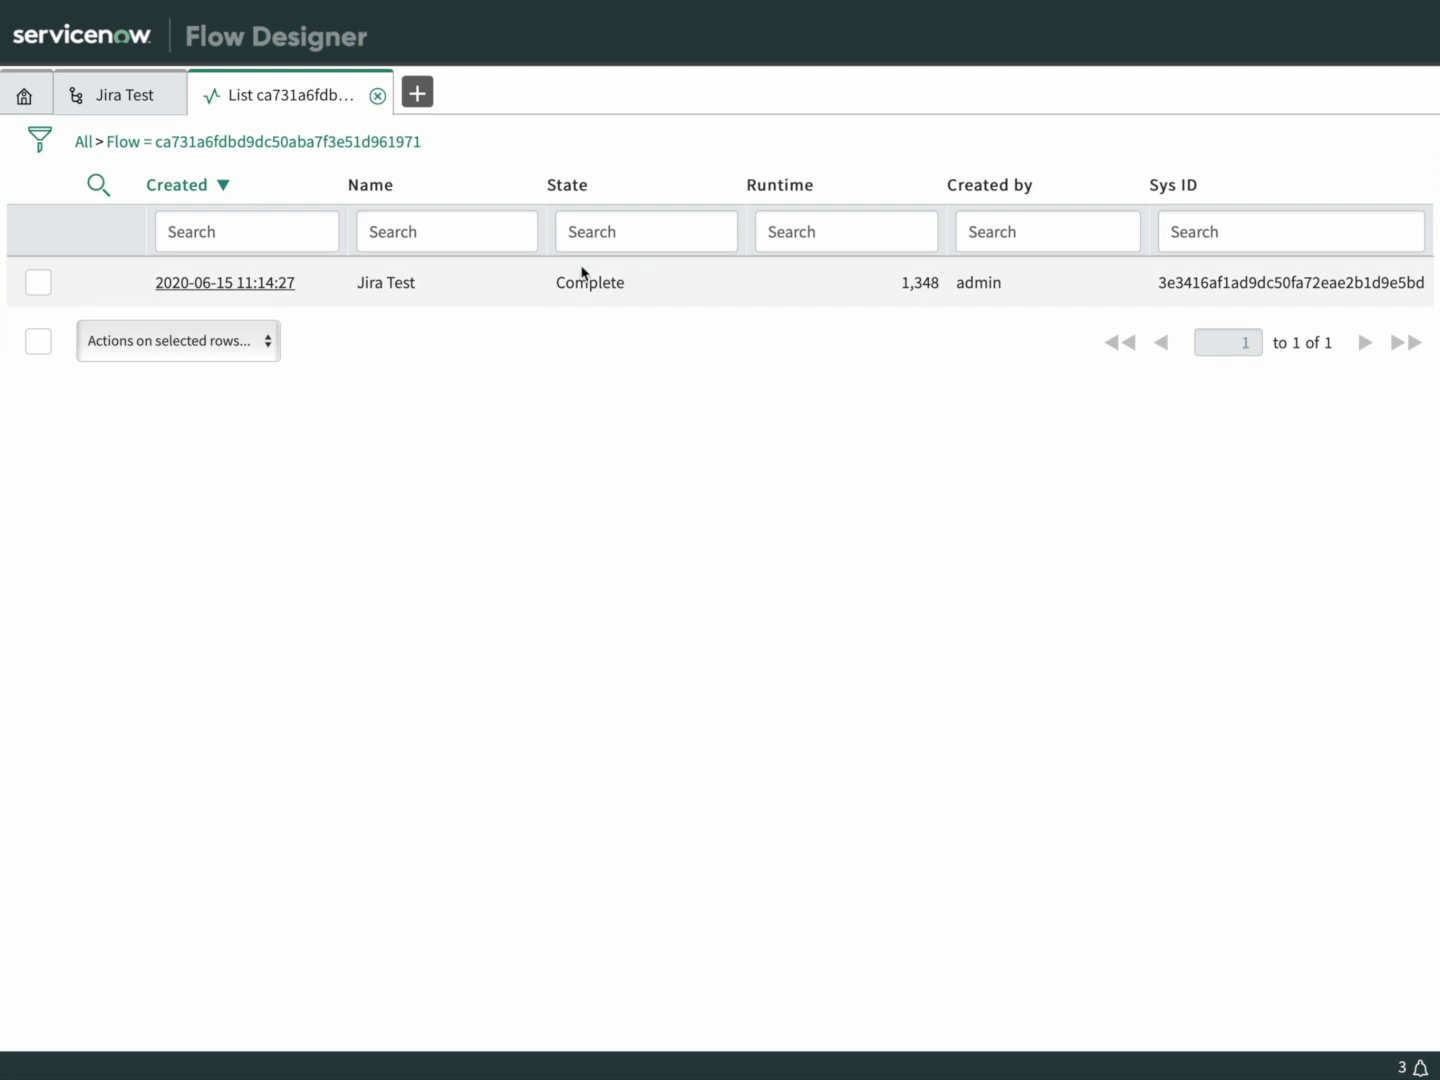
left_click(224, 283)
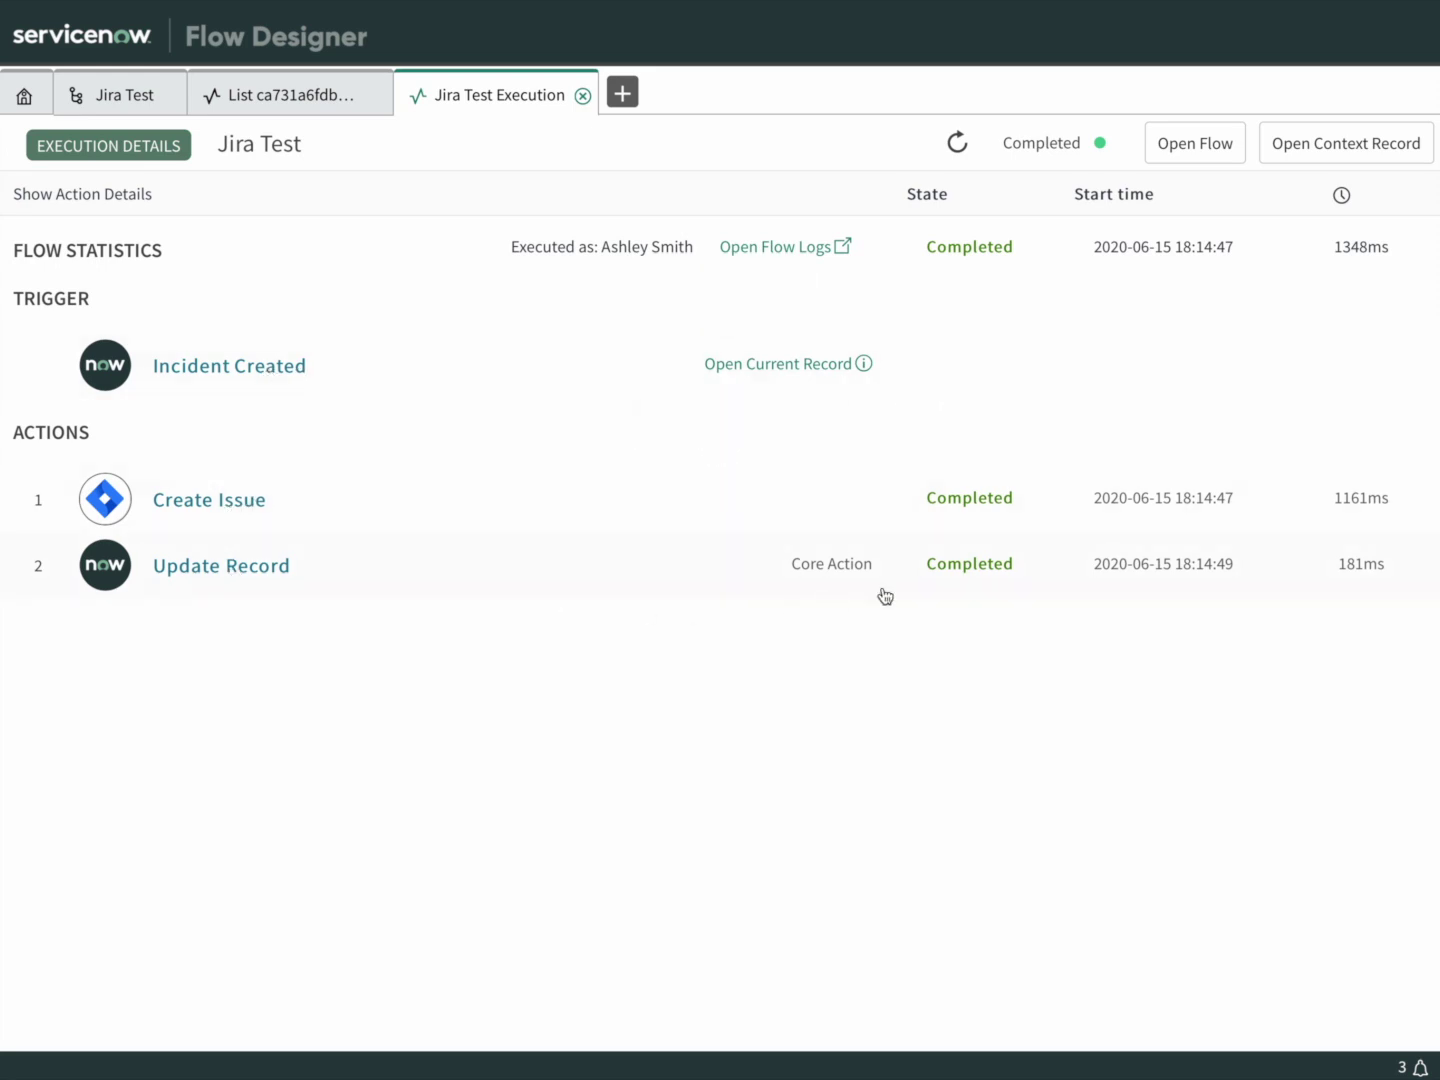
mouse_move(762, 3)
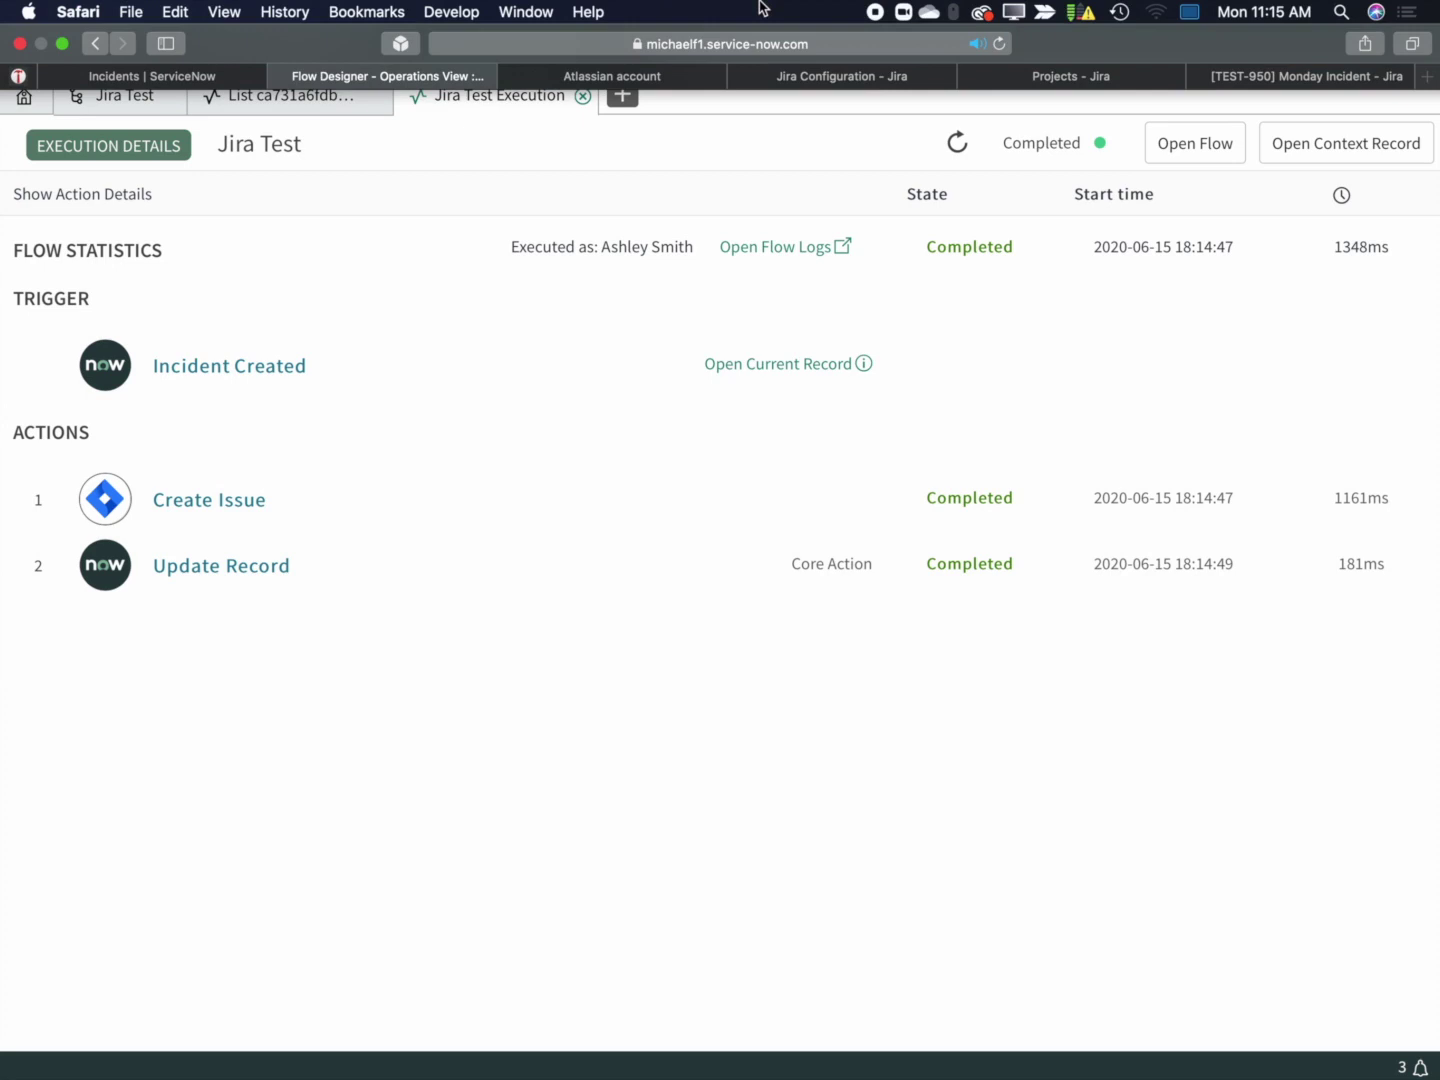
- Open the new Jira issue TEST-951 and check its description reads 'Desc from SNOW'
left_click(1220, 80)
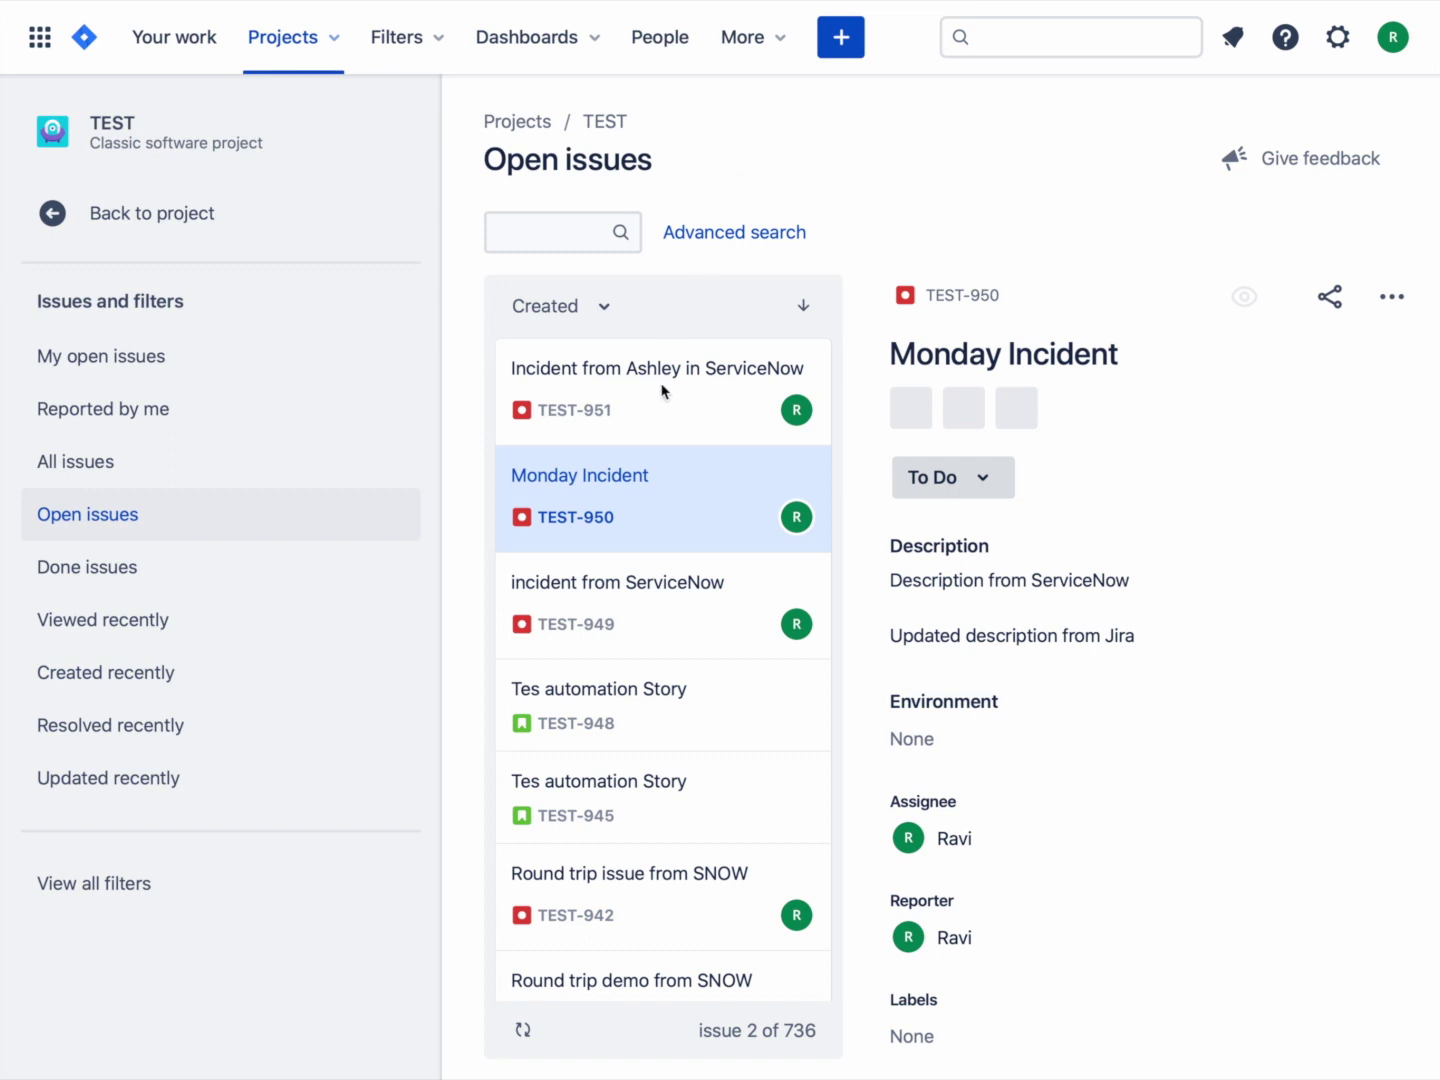
left_click(677, 396)
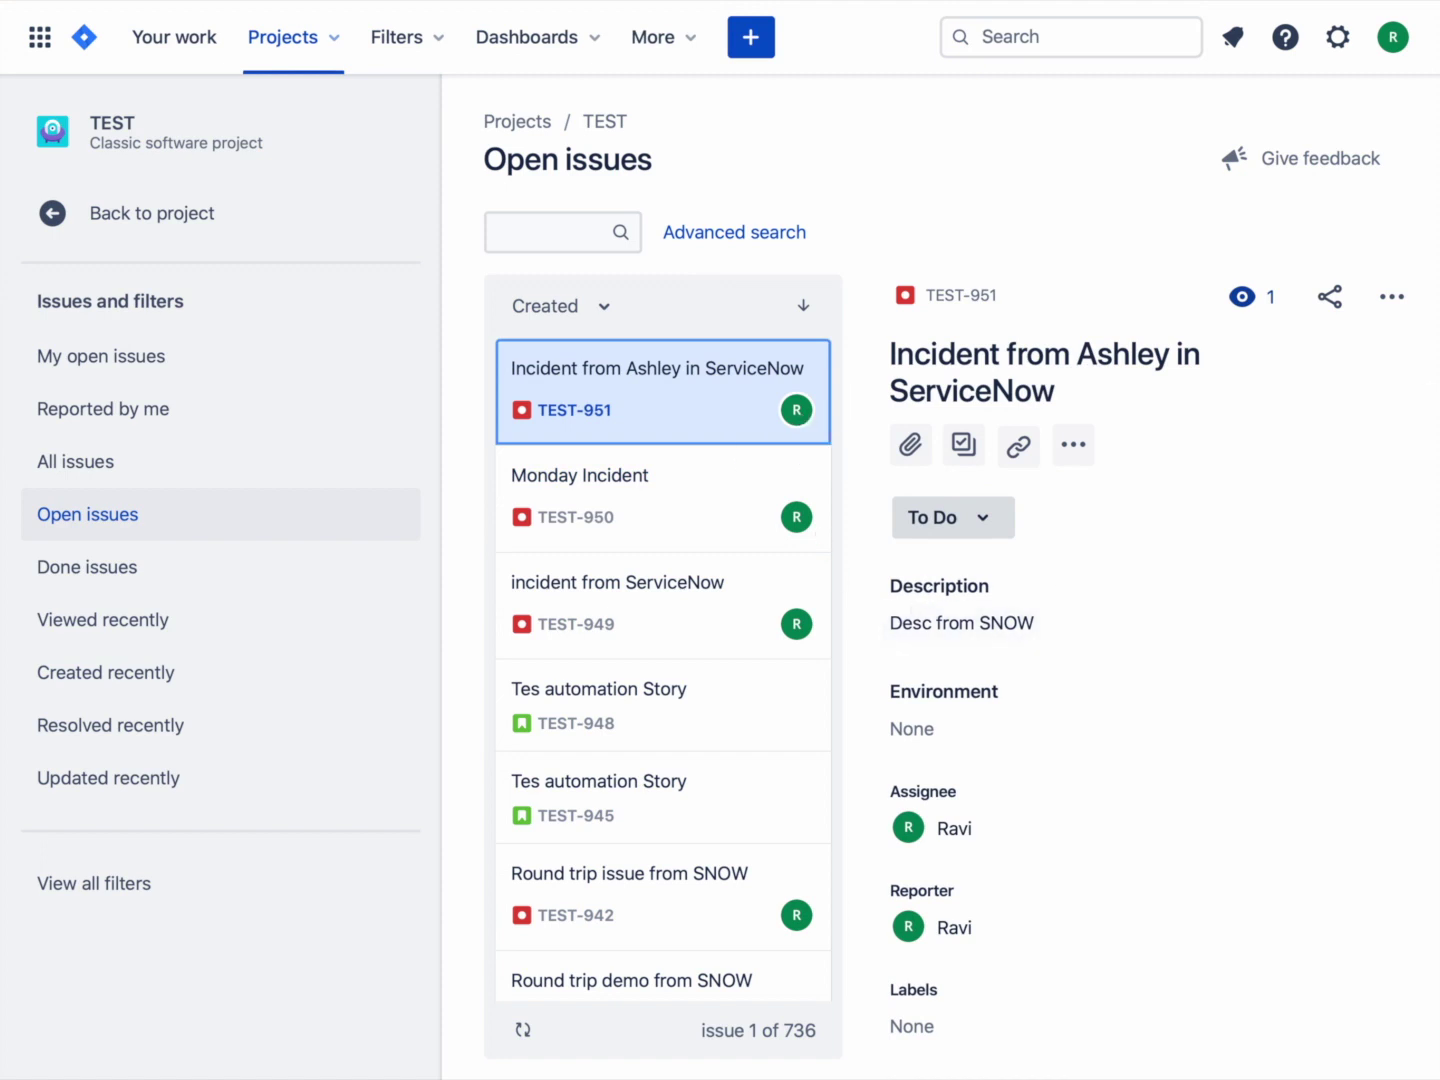
left_click(1118, 212)
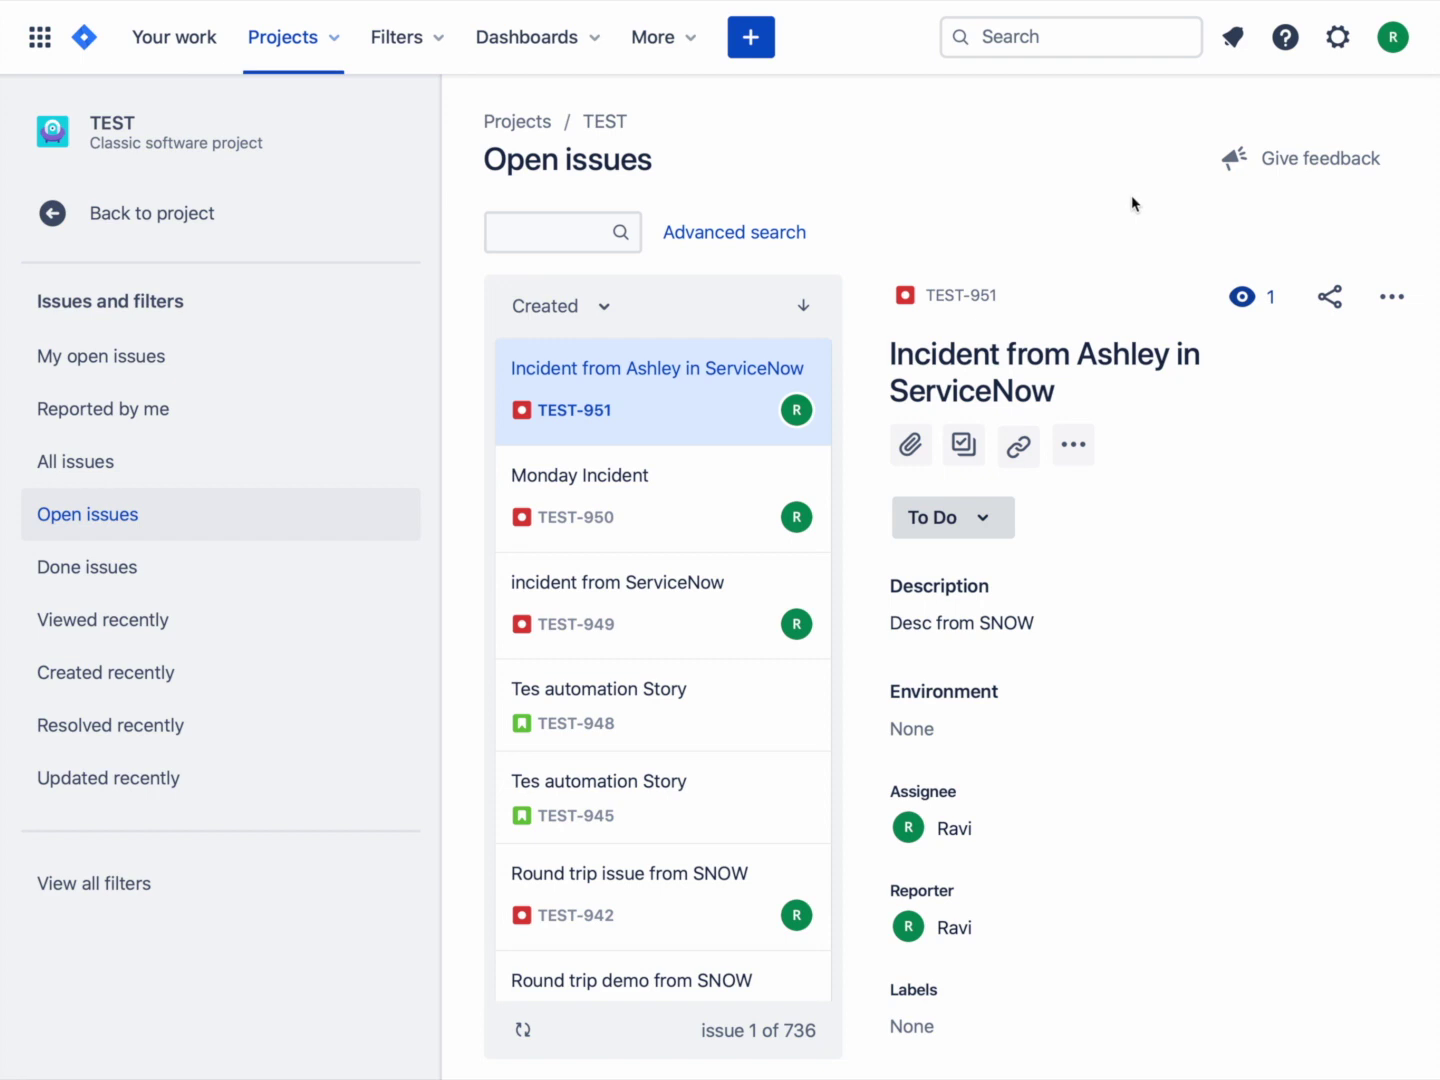
- Open the Jira Webhook Registries list by filtering the navigator for 'webhook'
left_click(110, 78)
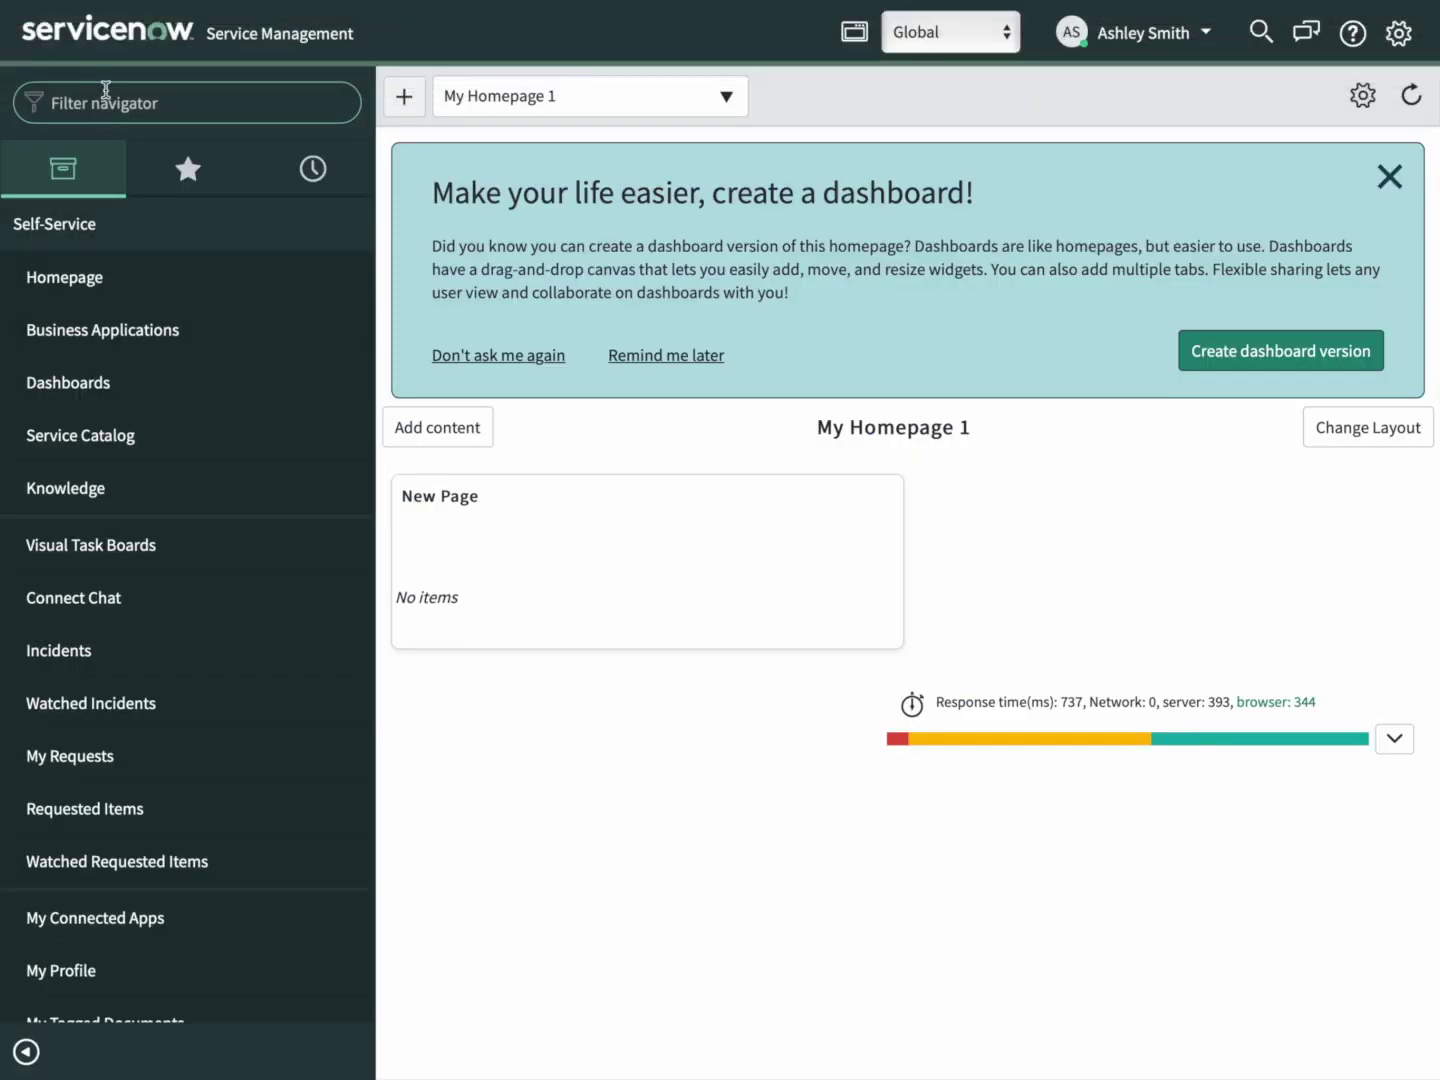
left_click(107, 103)
type("webhook")
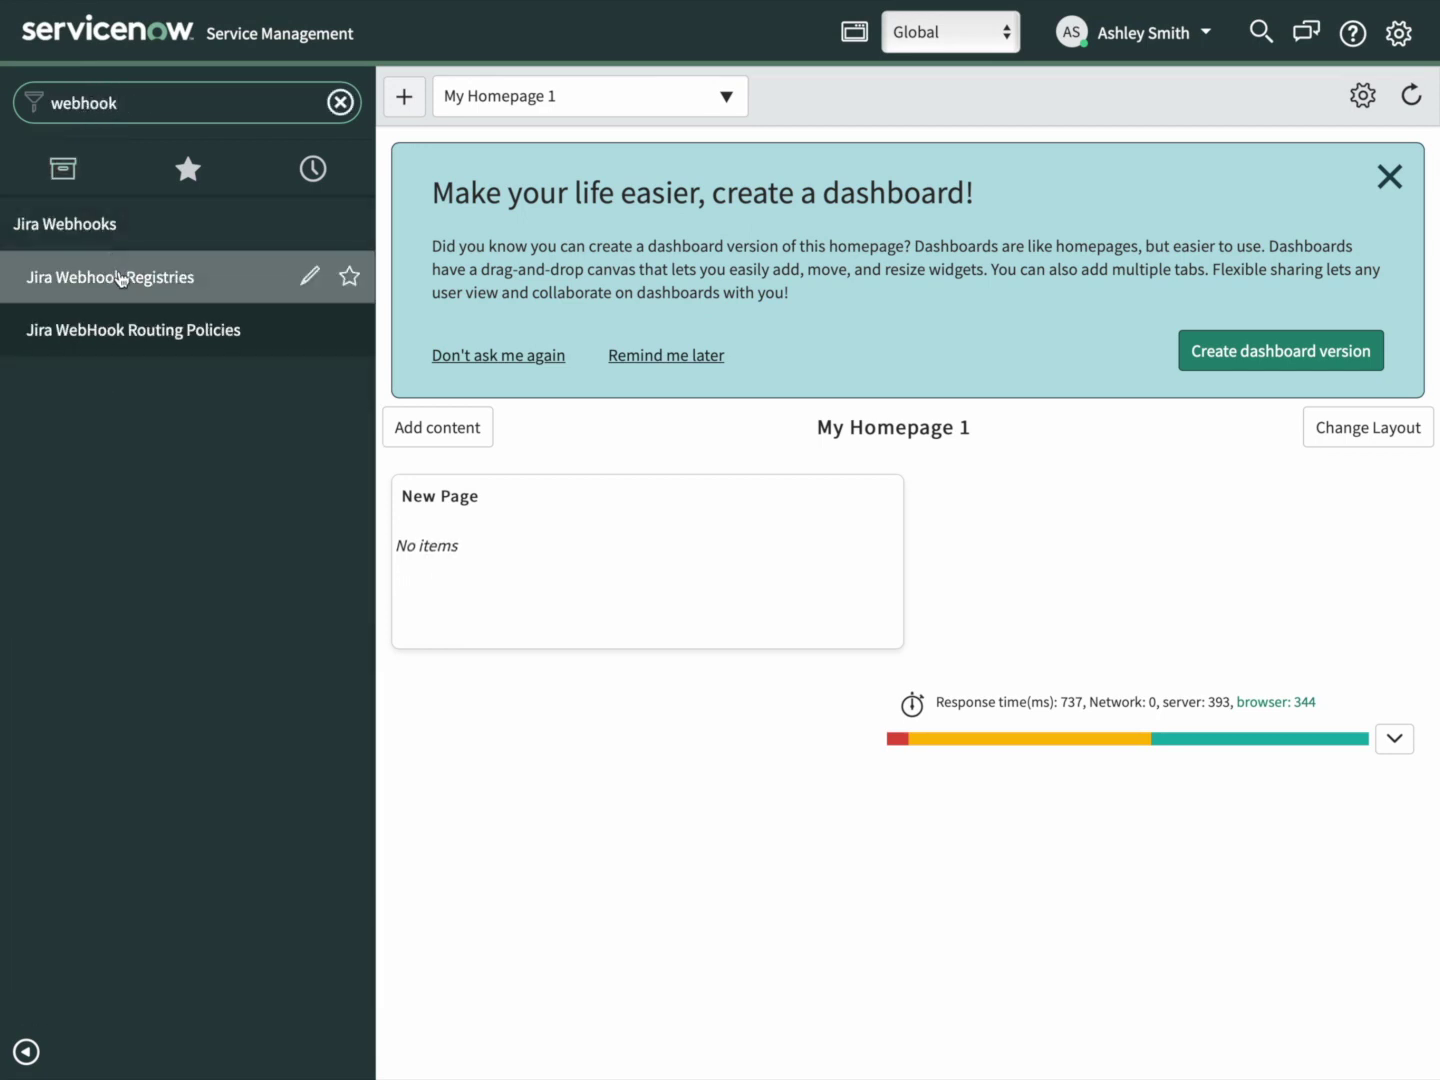
left_click(119, 278)
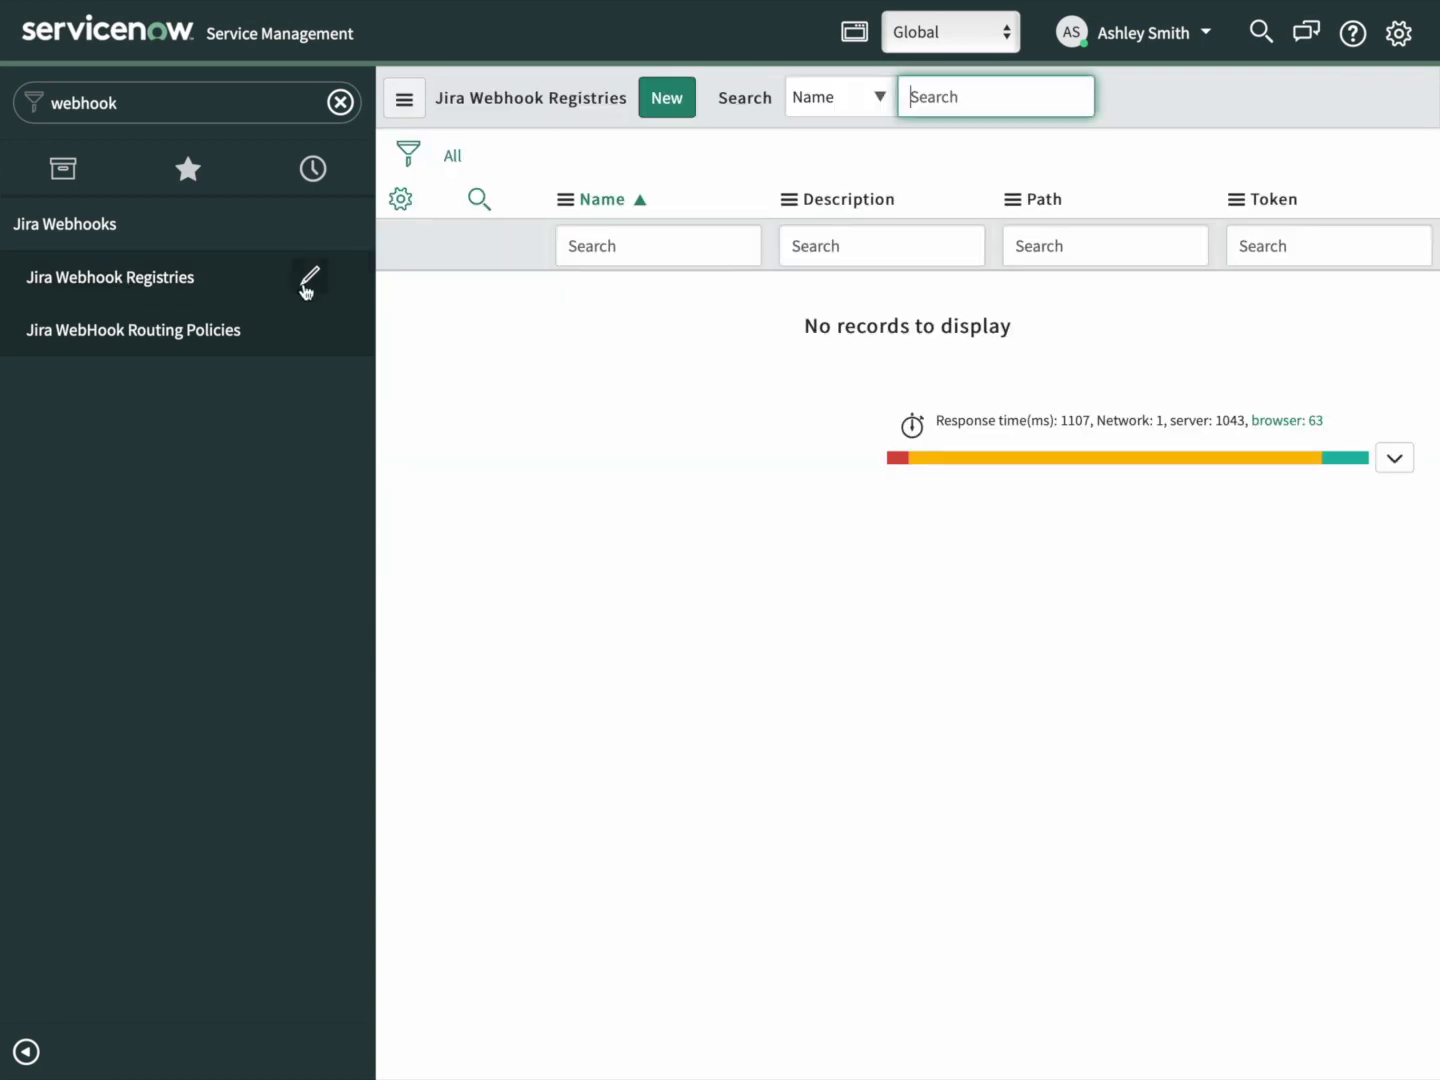
- Create a webhook registry named 'jira Webhook' using the Jira Token token
left_click(677, 100)
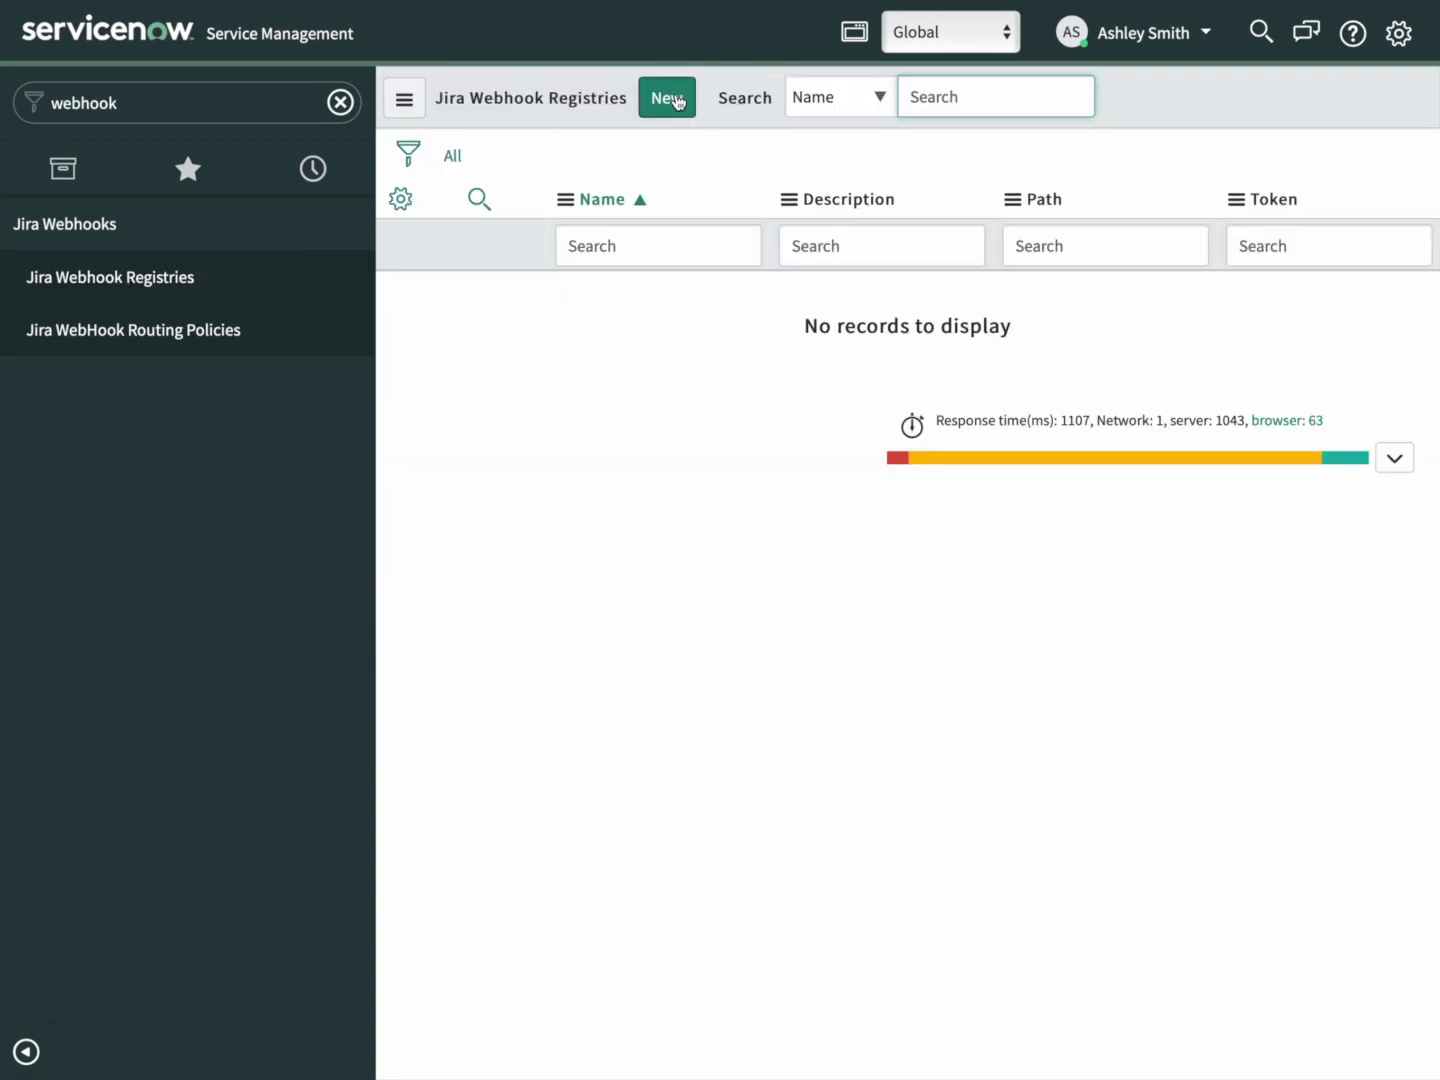
left_click(677, 100)
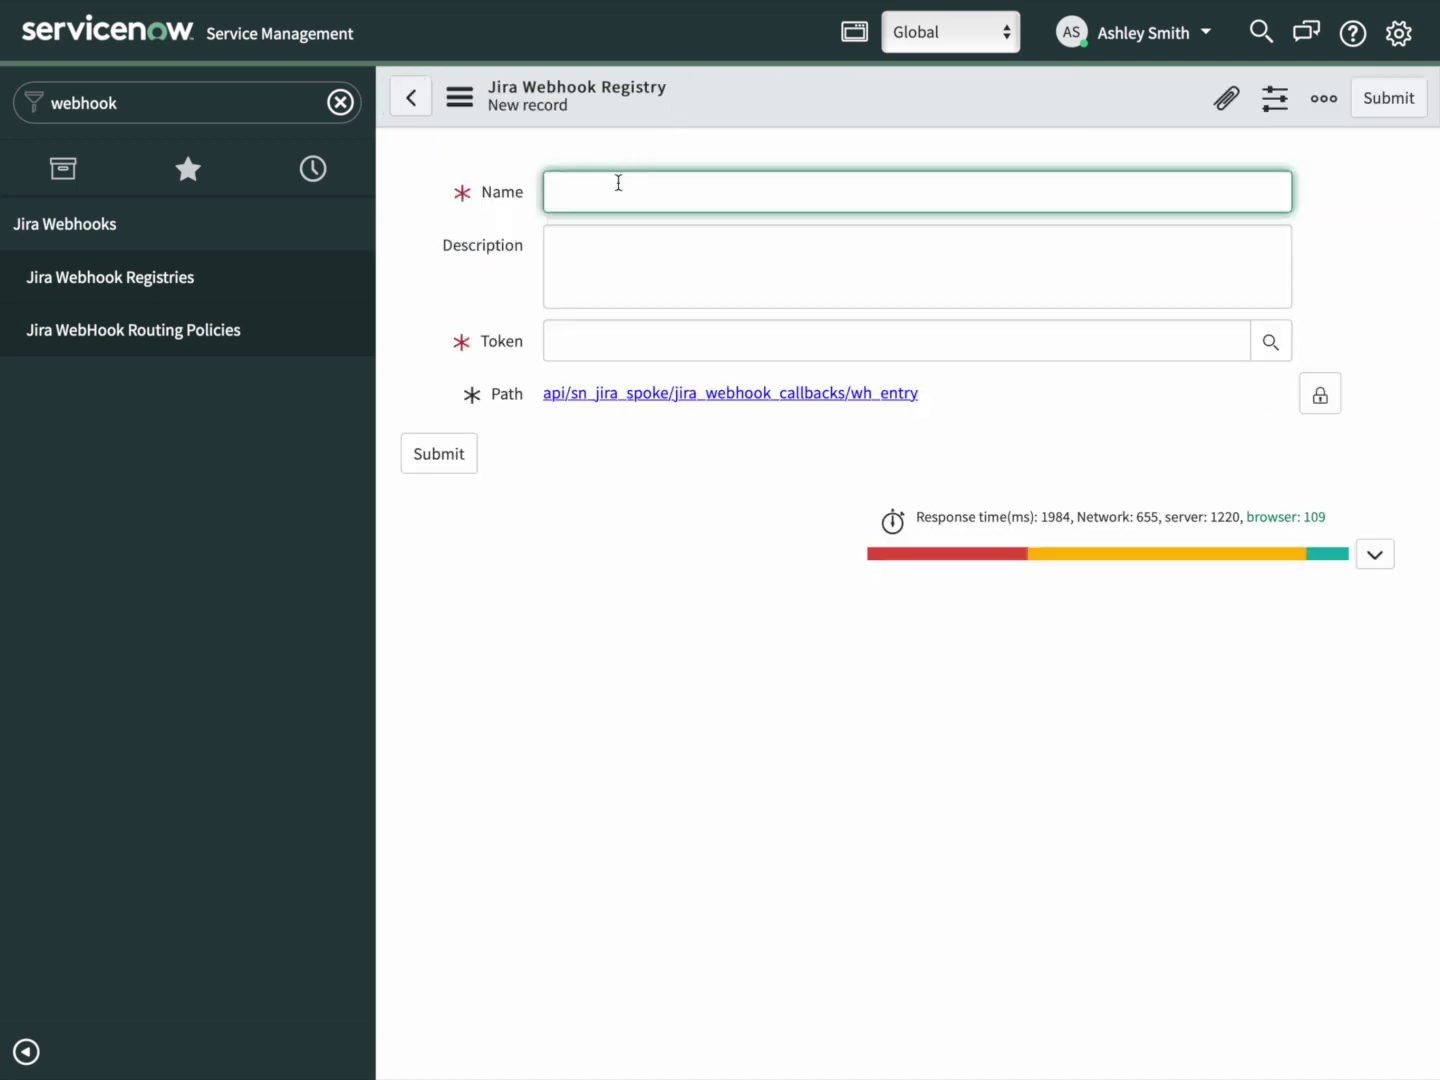
type("jira Webhook")
left_click(607, 336)
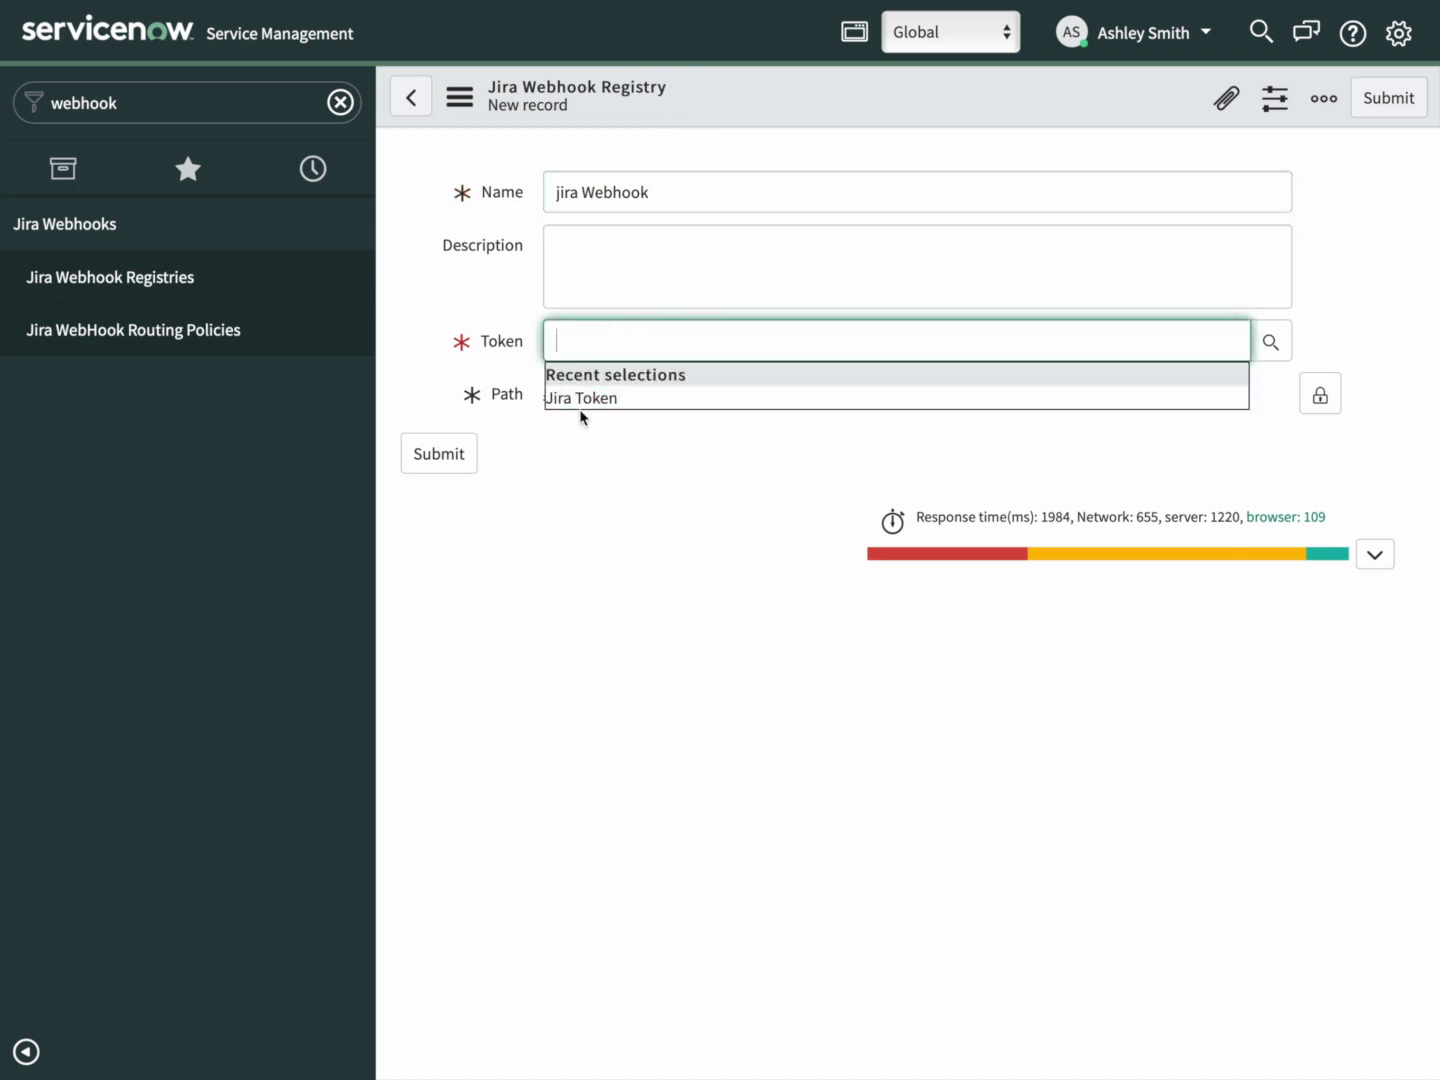
left_click(586, 402)
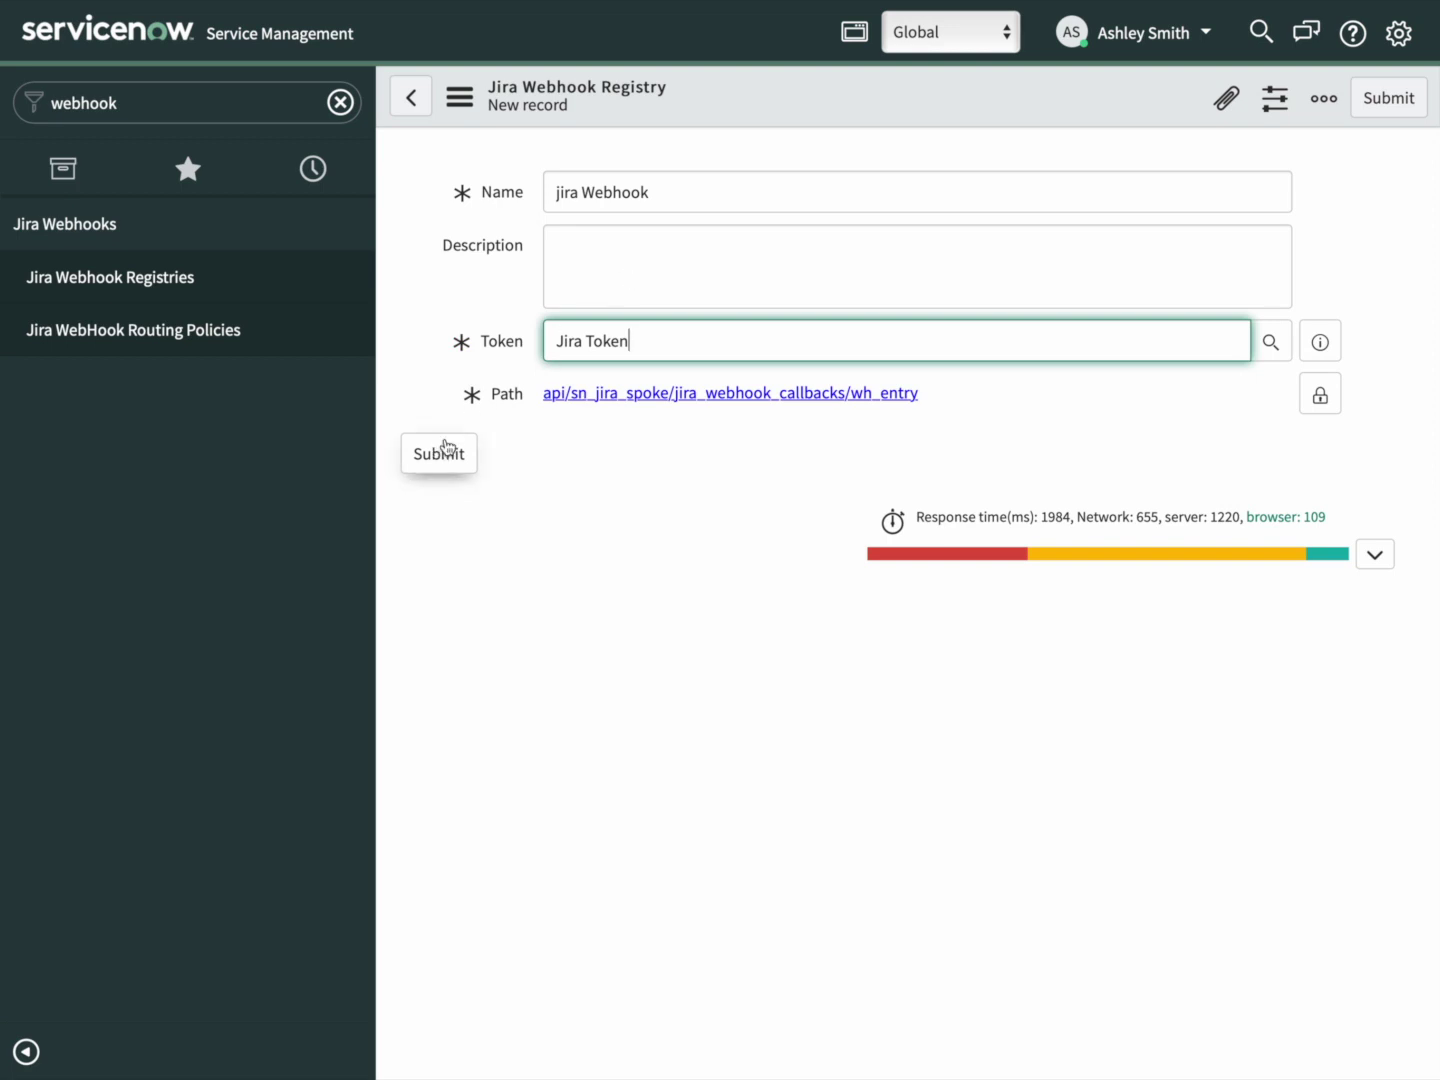
left_click(447, 449)
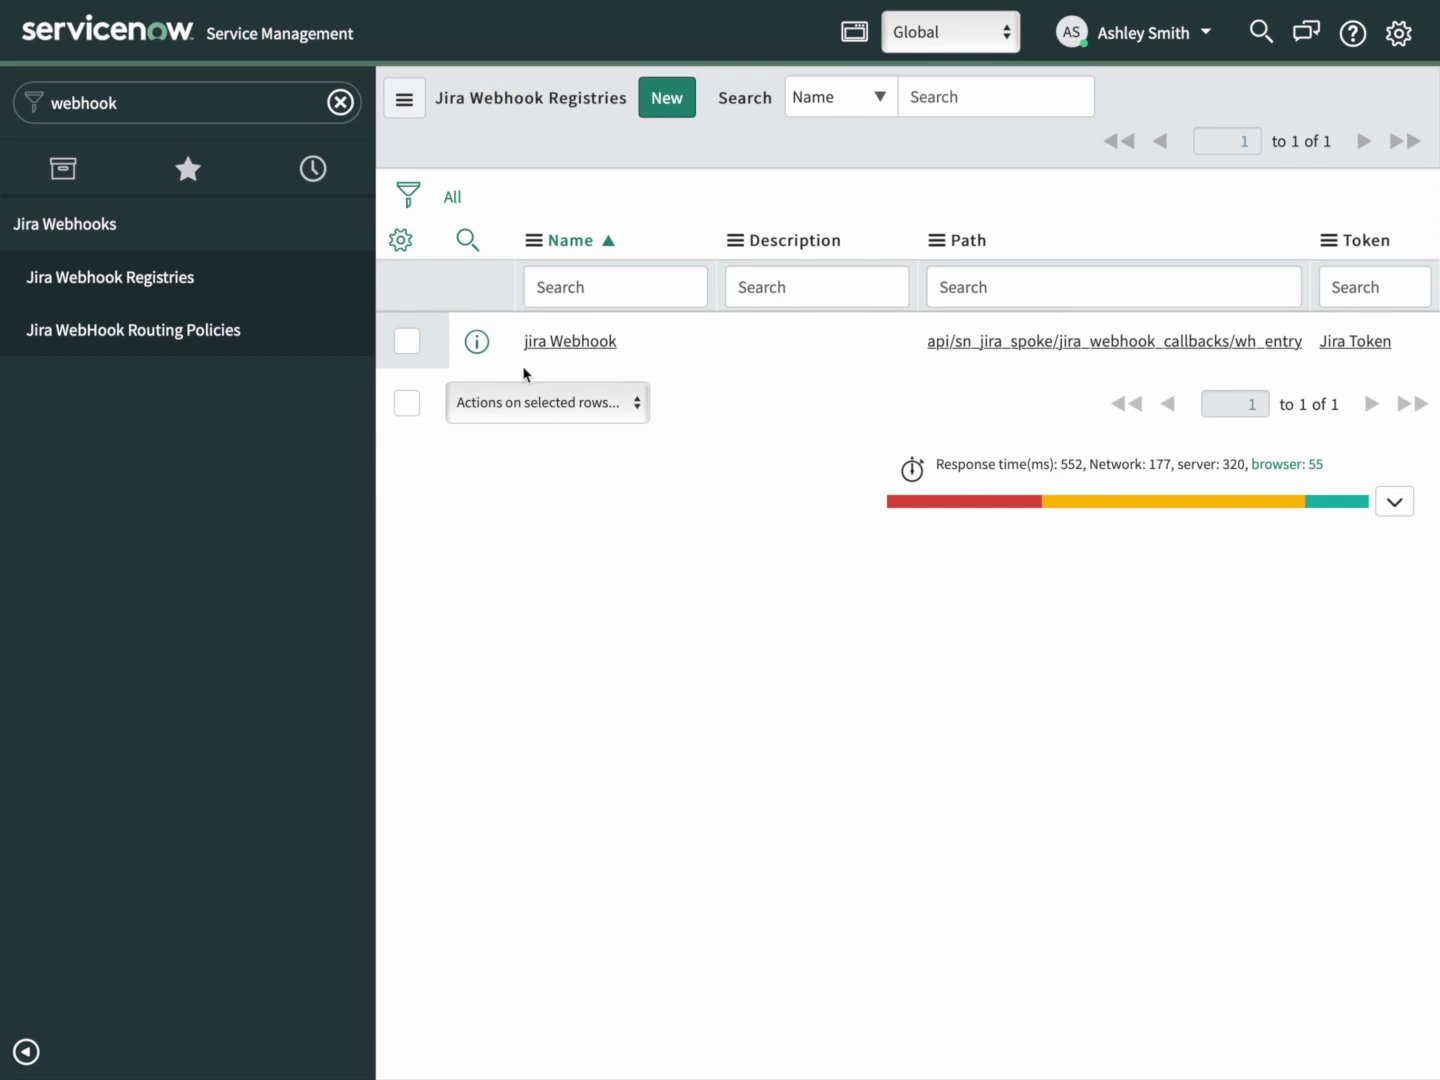
- Reopen the jira Webhook record and select its generated callback URL for copying
left_click(566, 343)
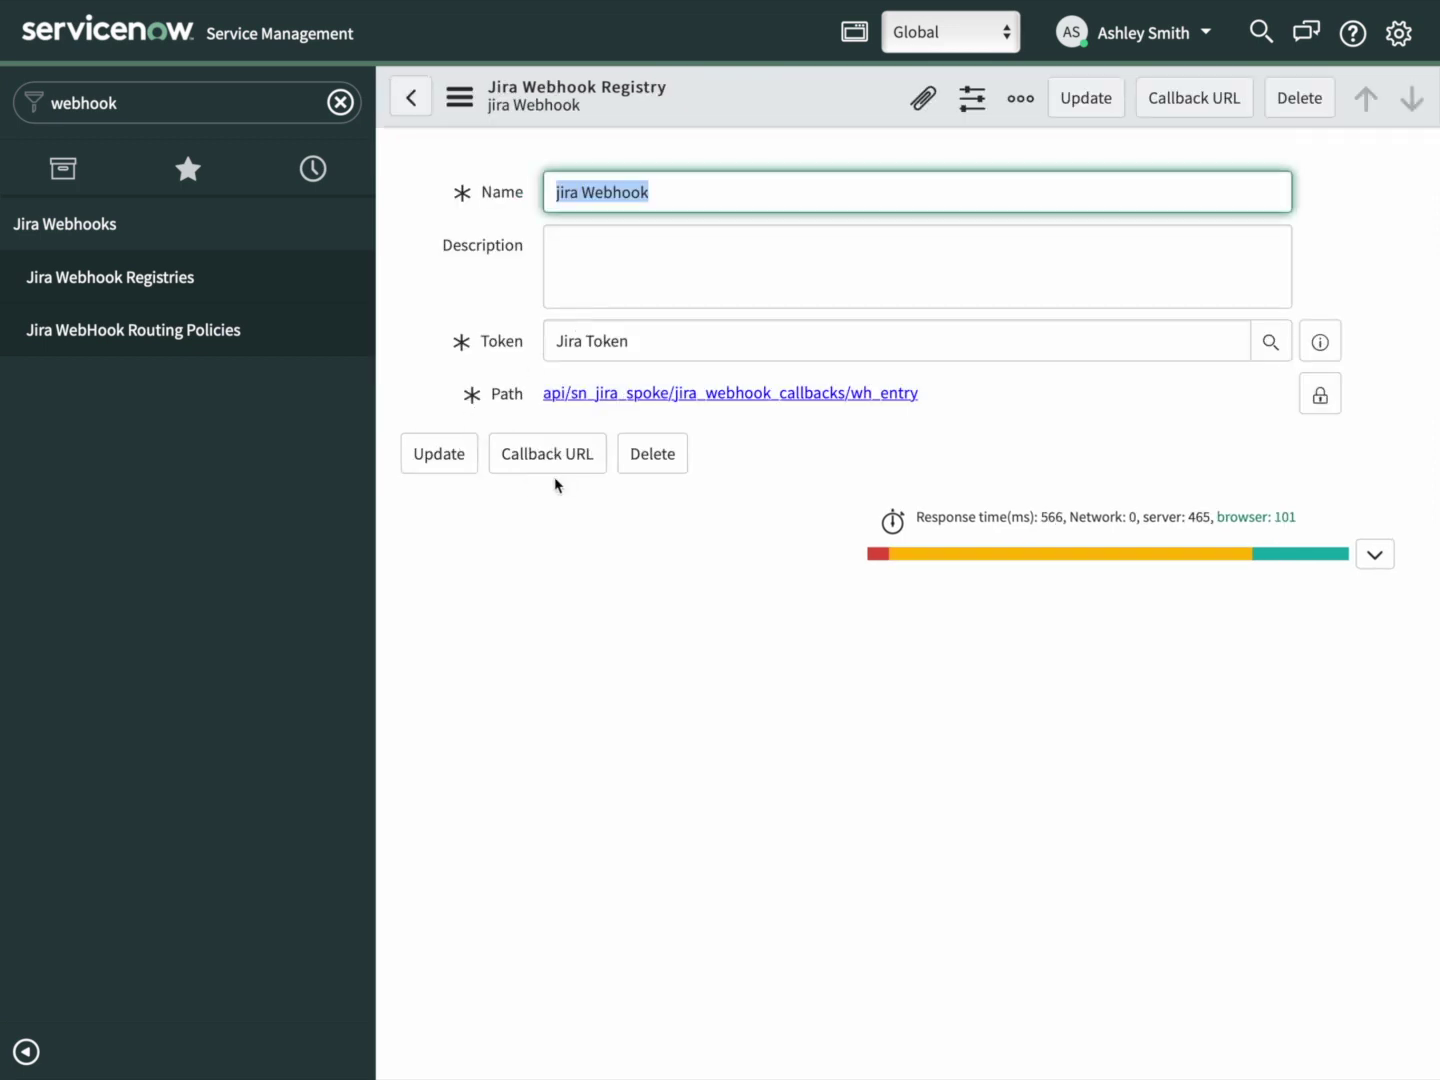
left_click(558, 463)
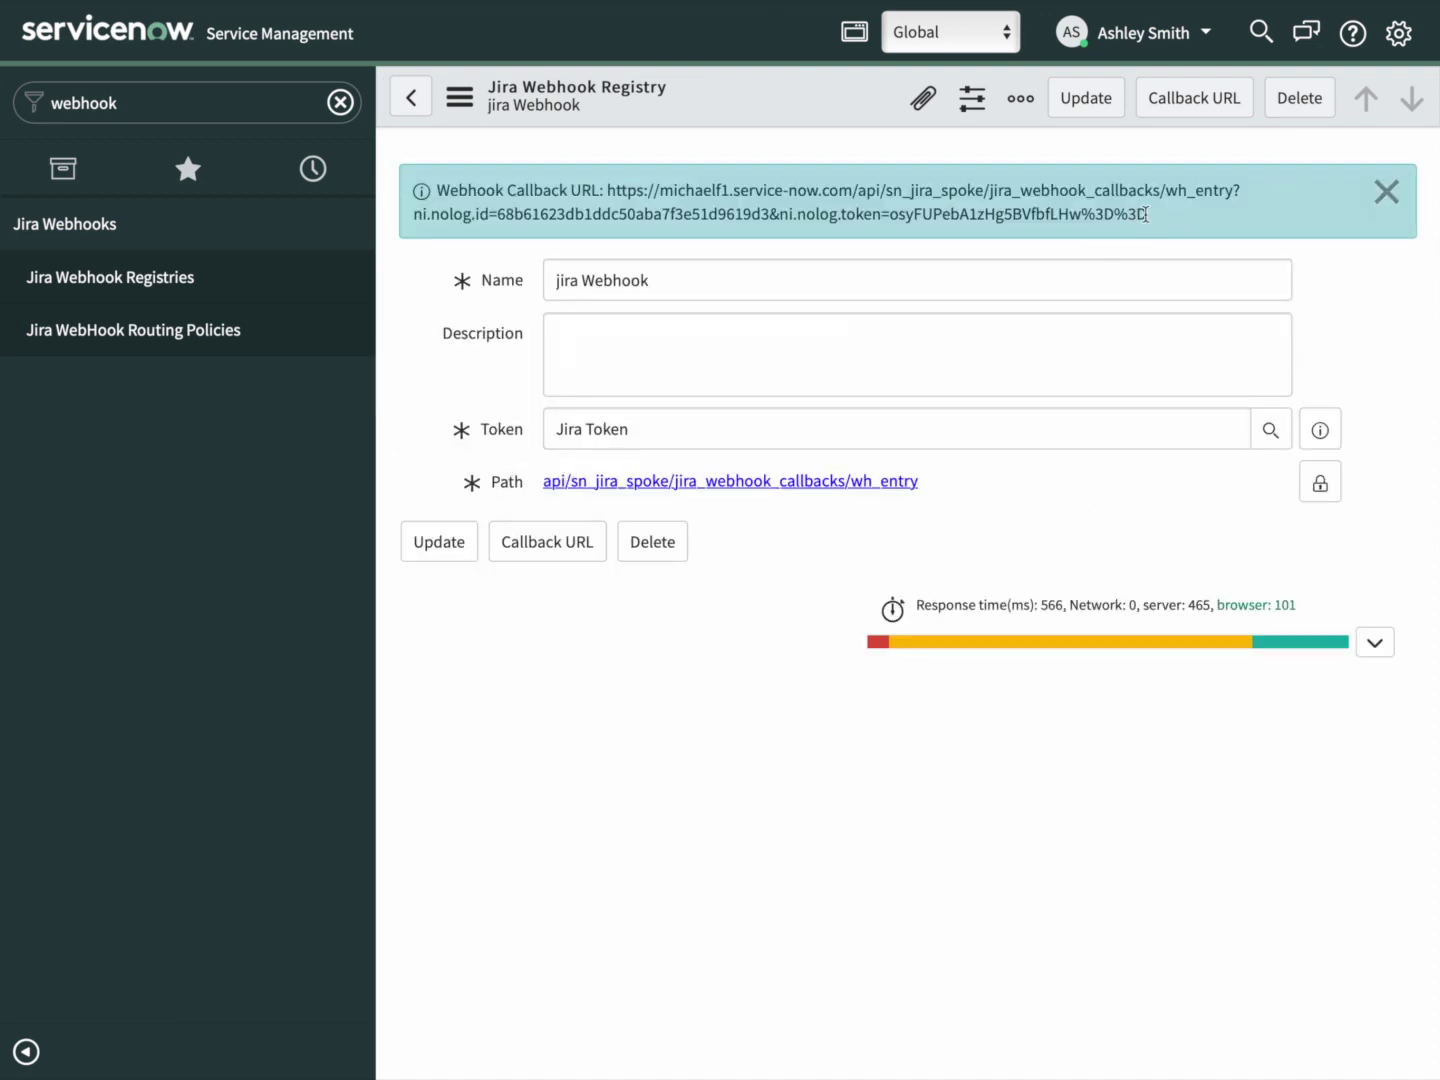
left_click_drag(1147, 214, 600, 189)
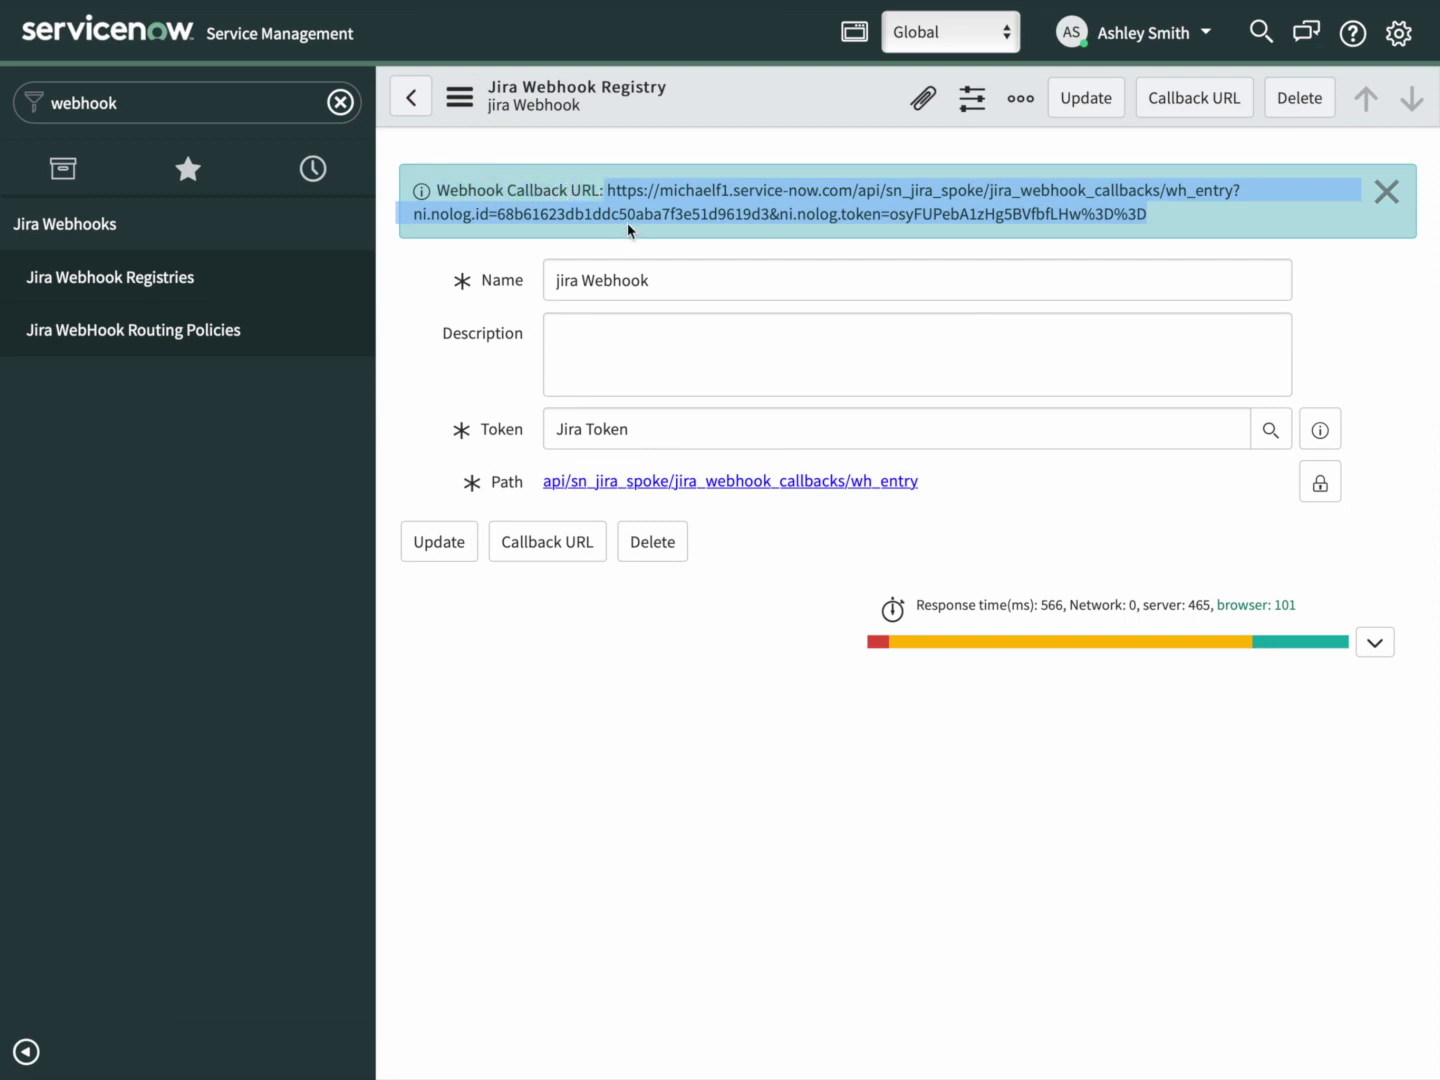
mouse_move(860, 8)
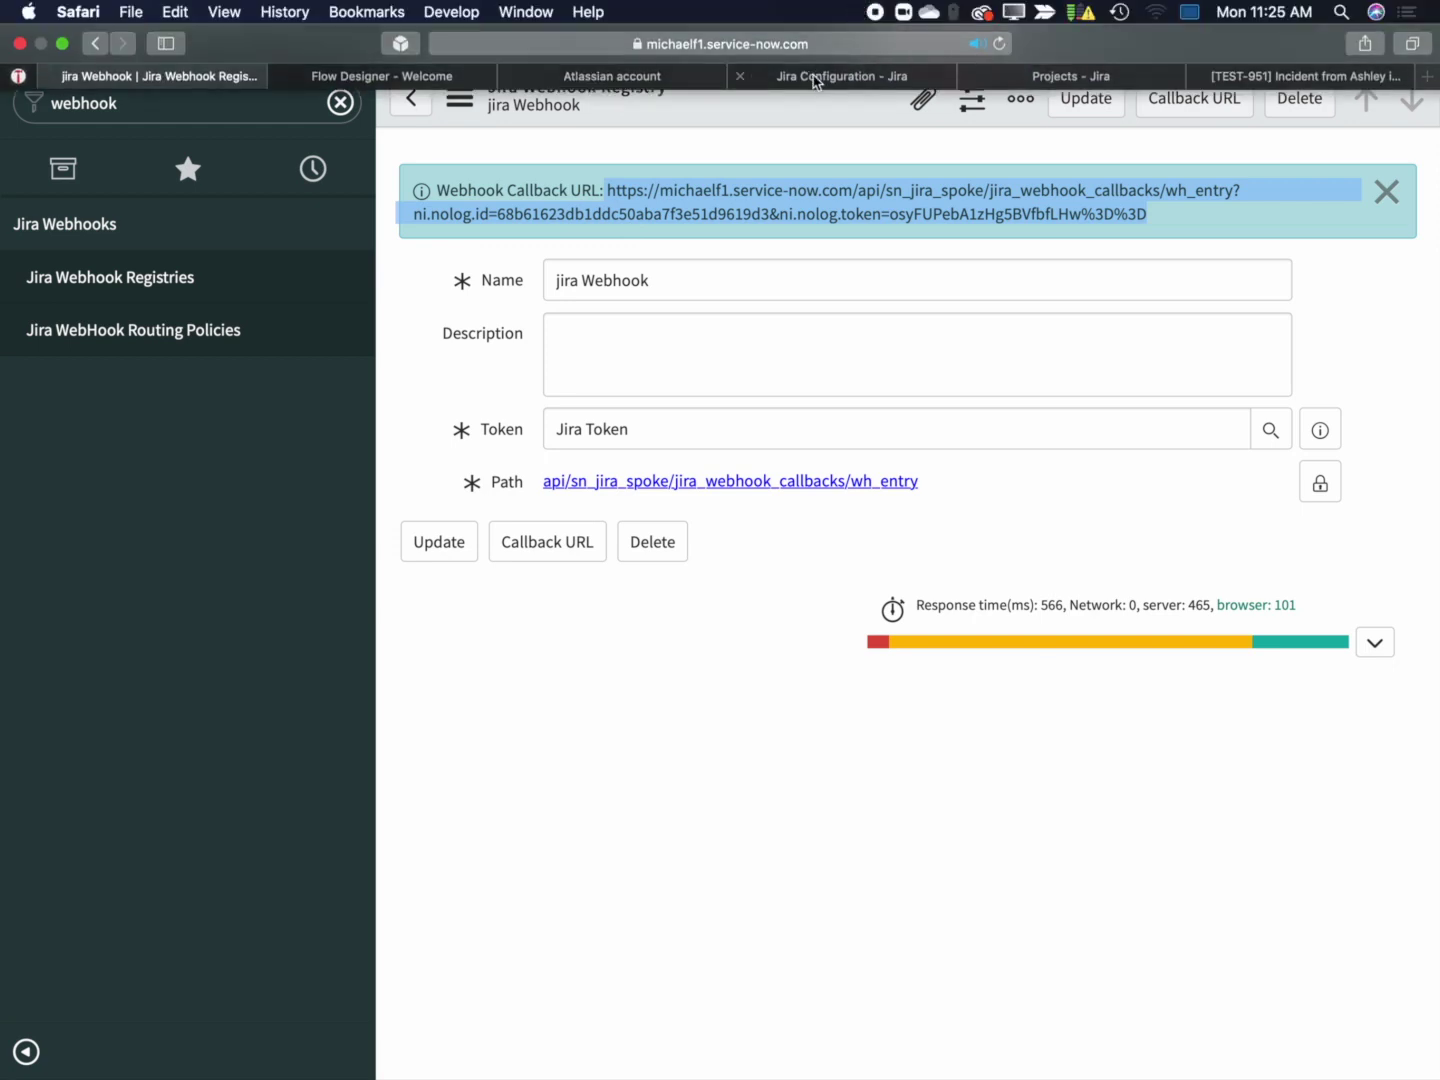
- Open Jira's System WebHooks page and start creating a new webhook
left_click(815, 82)
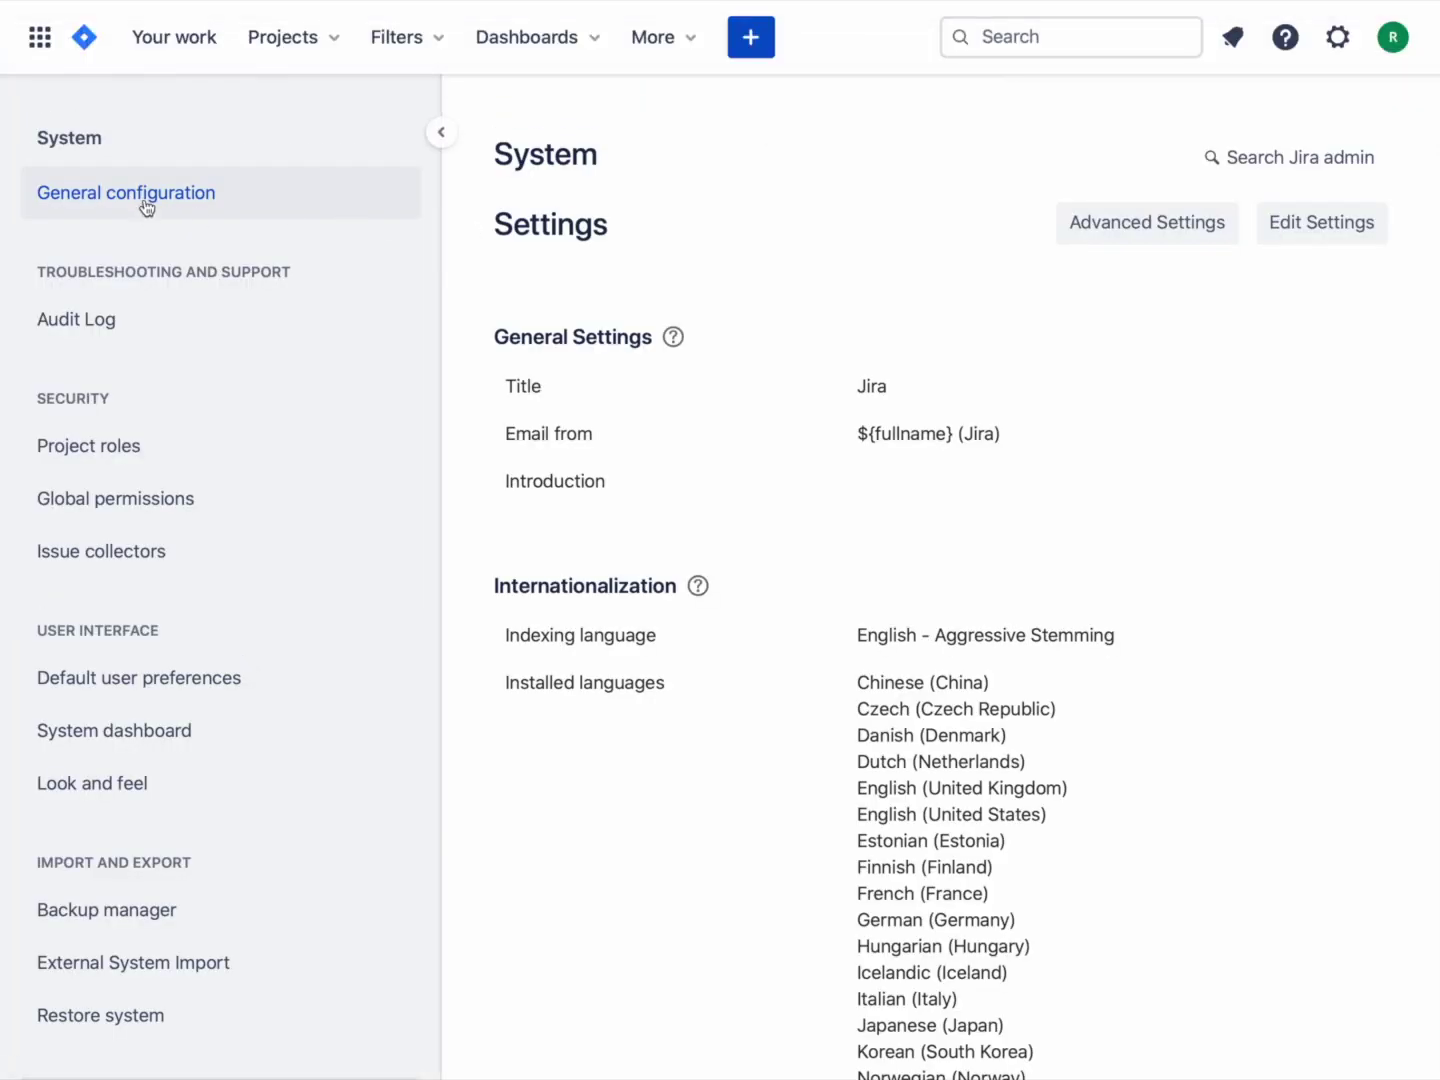
left_click(145, 198)
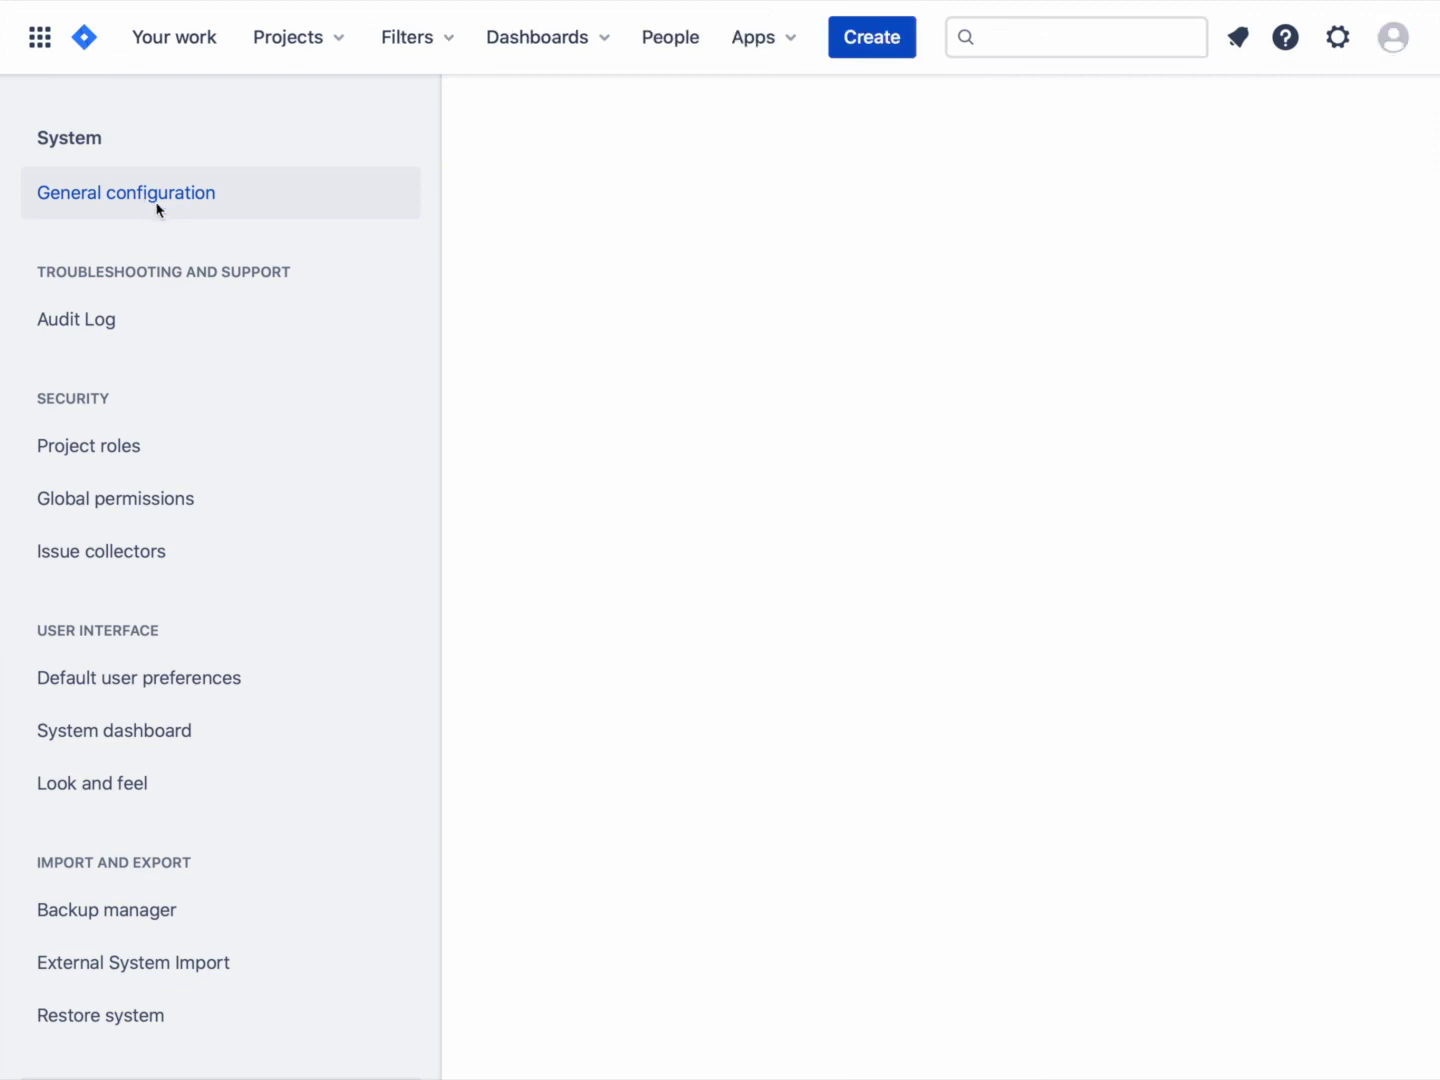
scroll(167, 219, "down", 10)
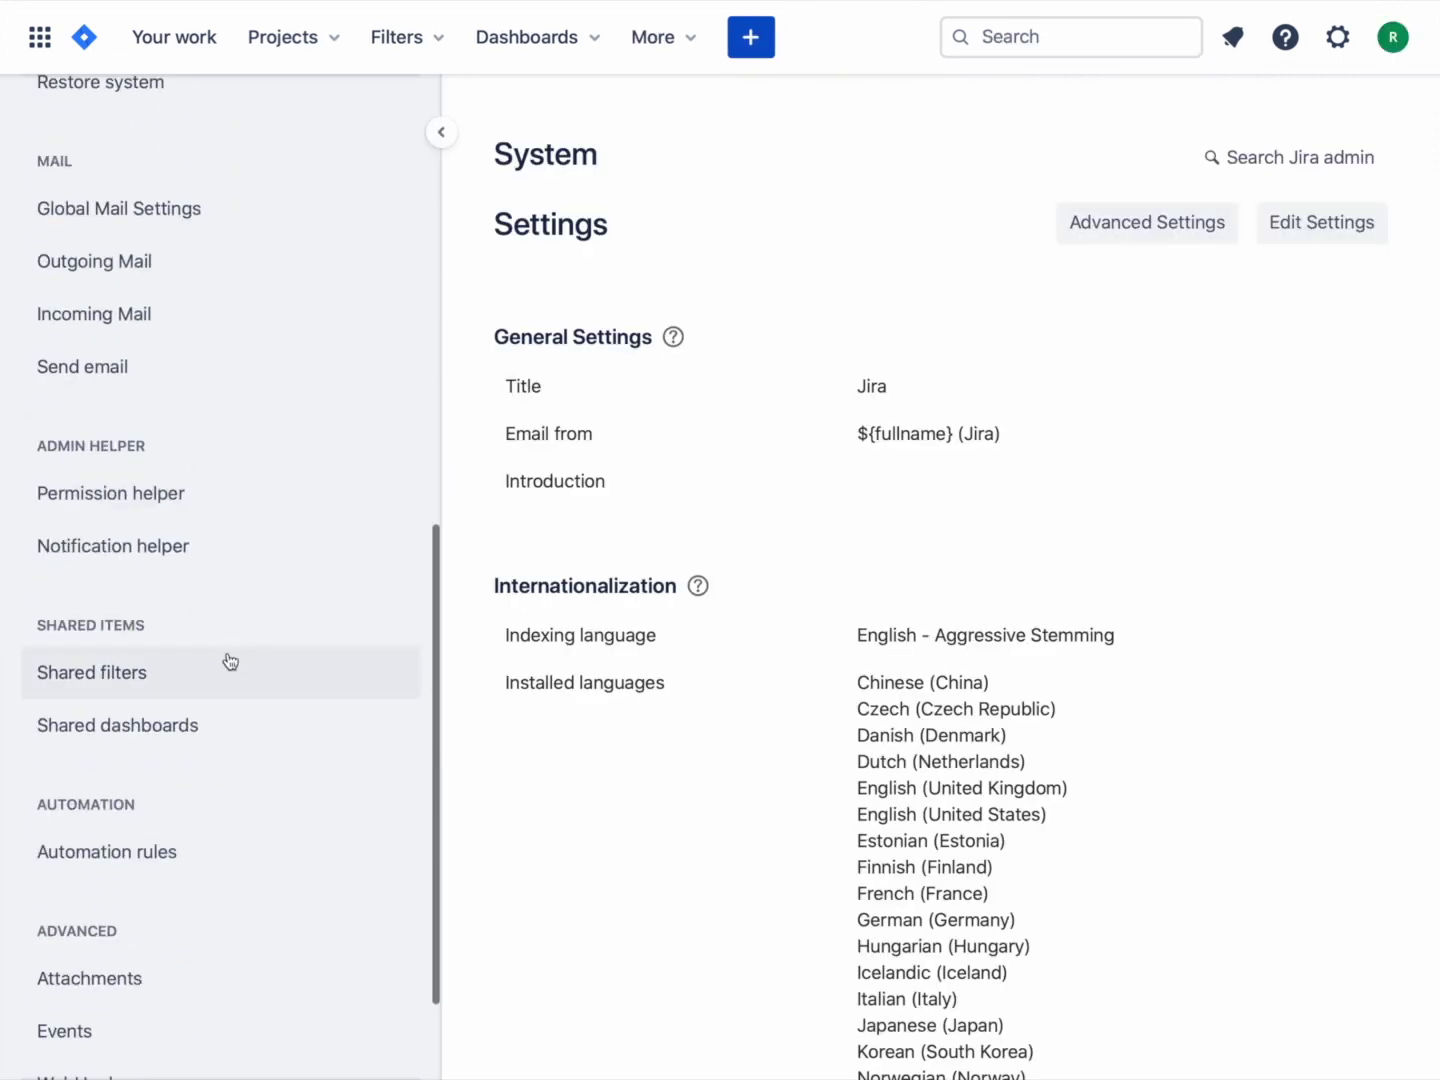
scroll(160, 820, "down", 2)
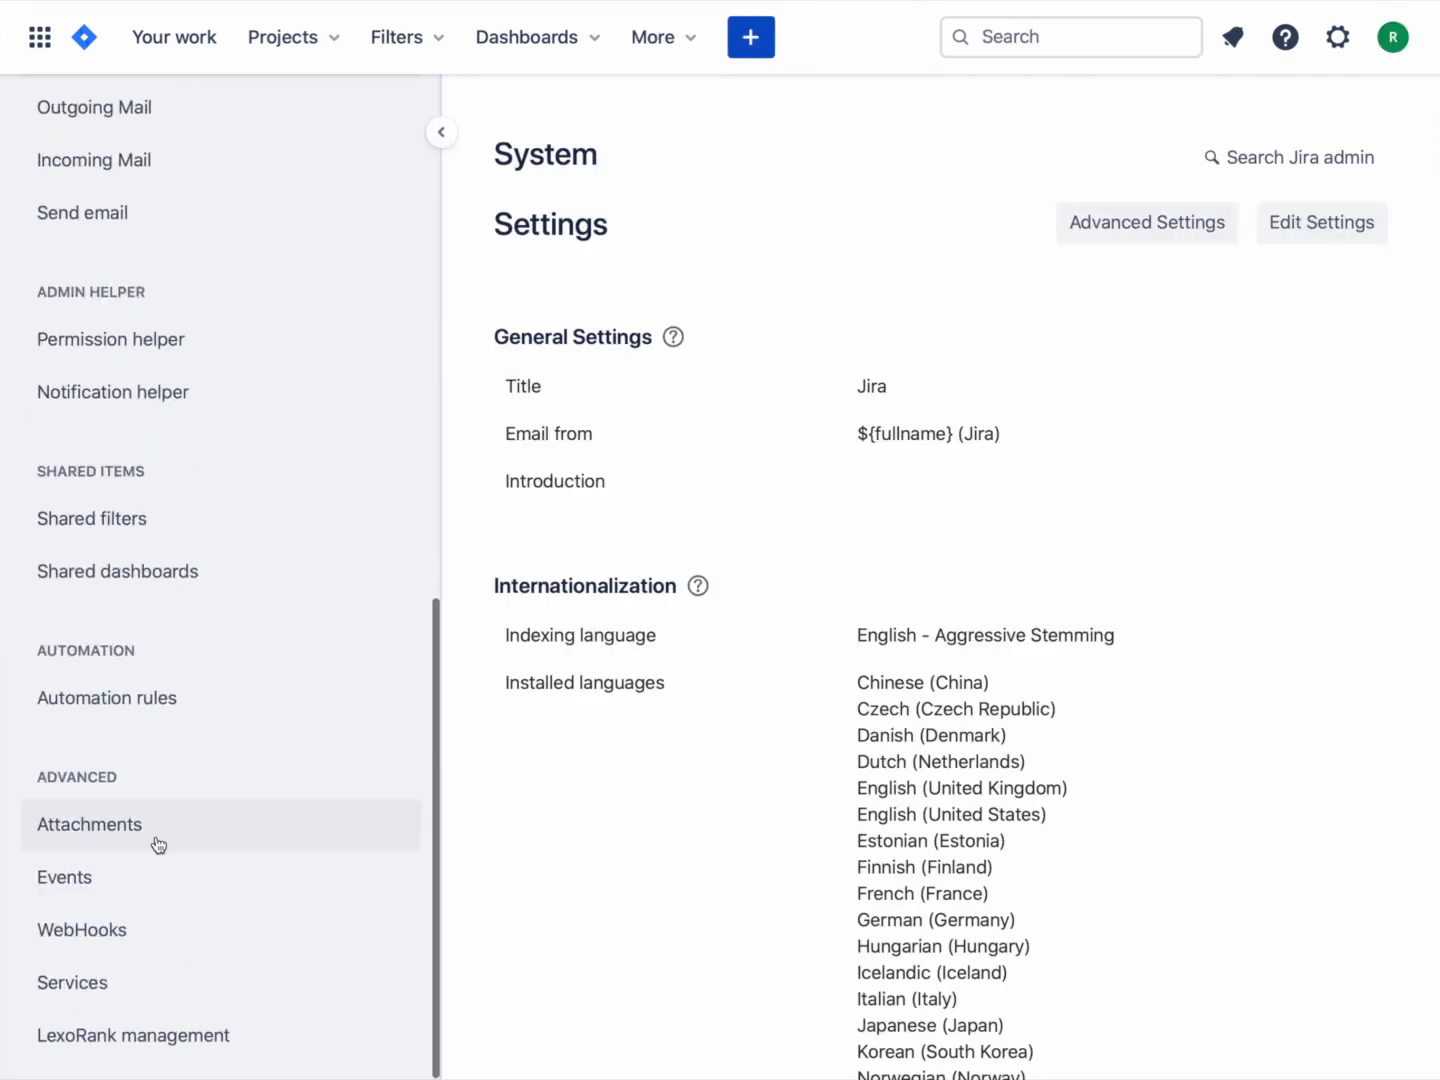
left_click(105, 930)
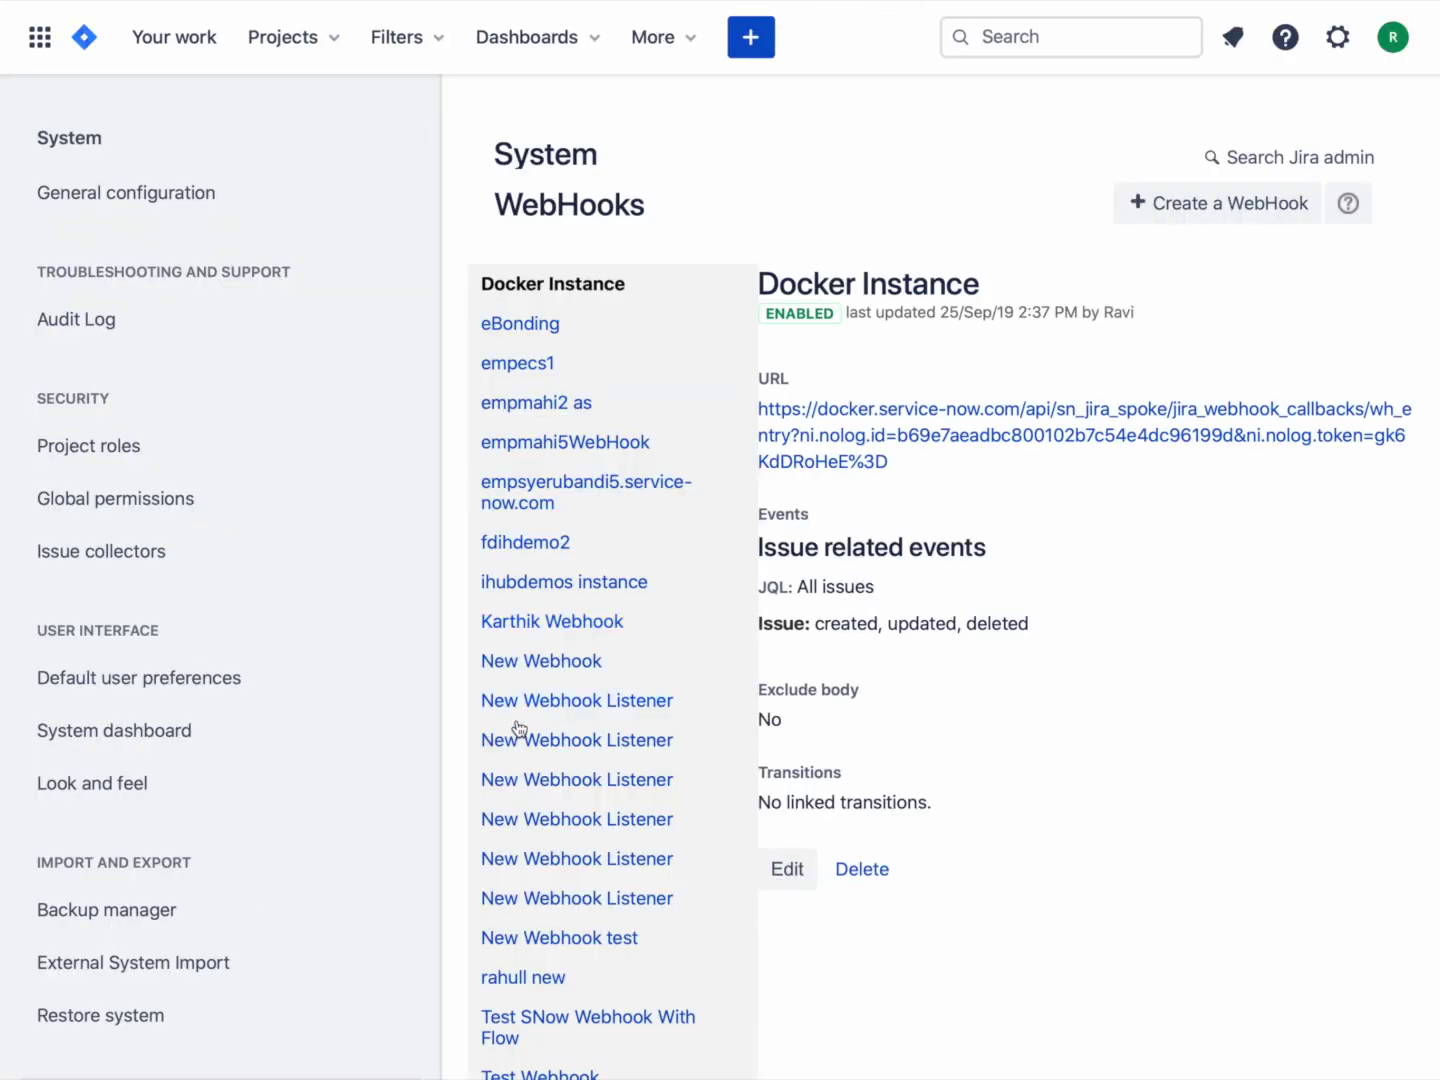
left_click(1236, 208)
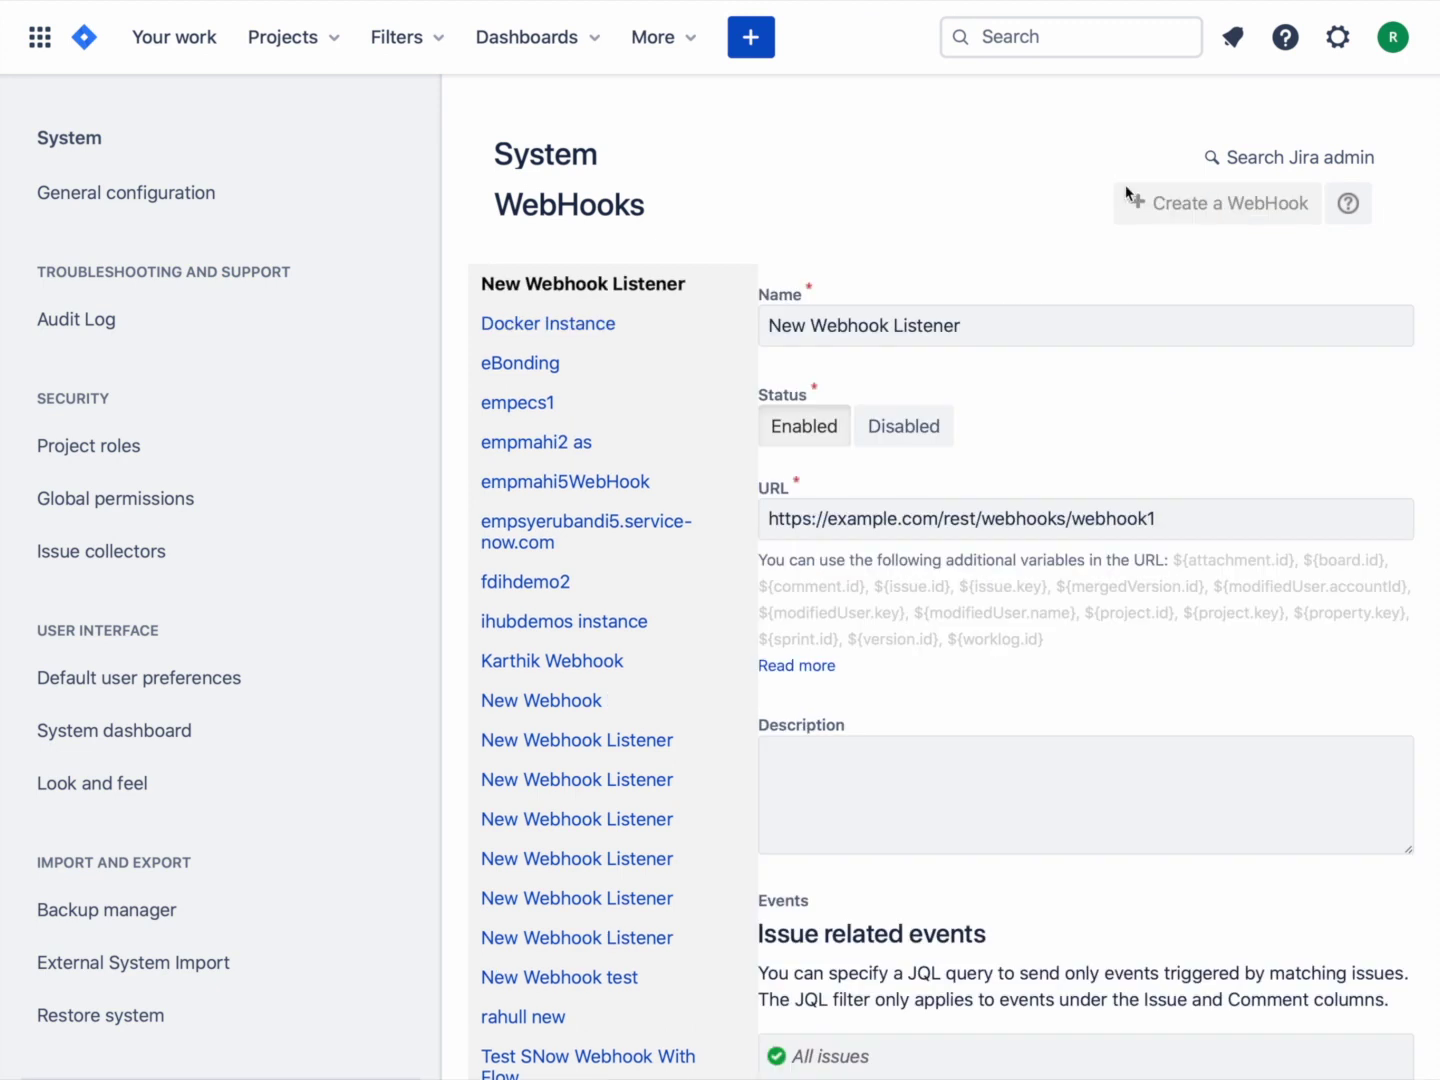
- Name the webhook after the ServiceNow instance and paste the ServiceNow callback URL as its address
triple_click(1003, 322)
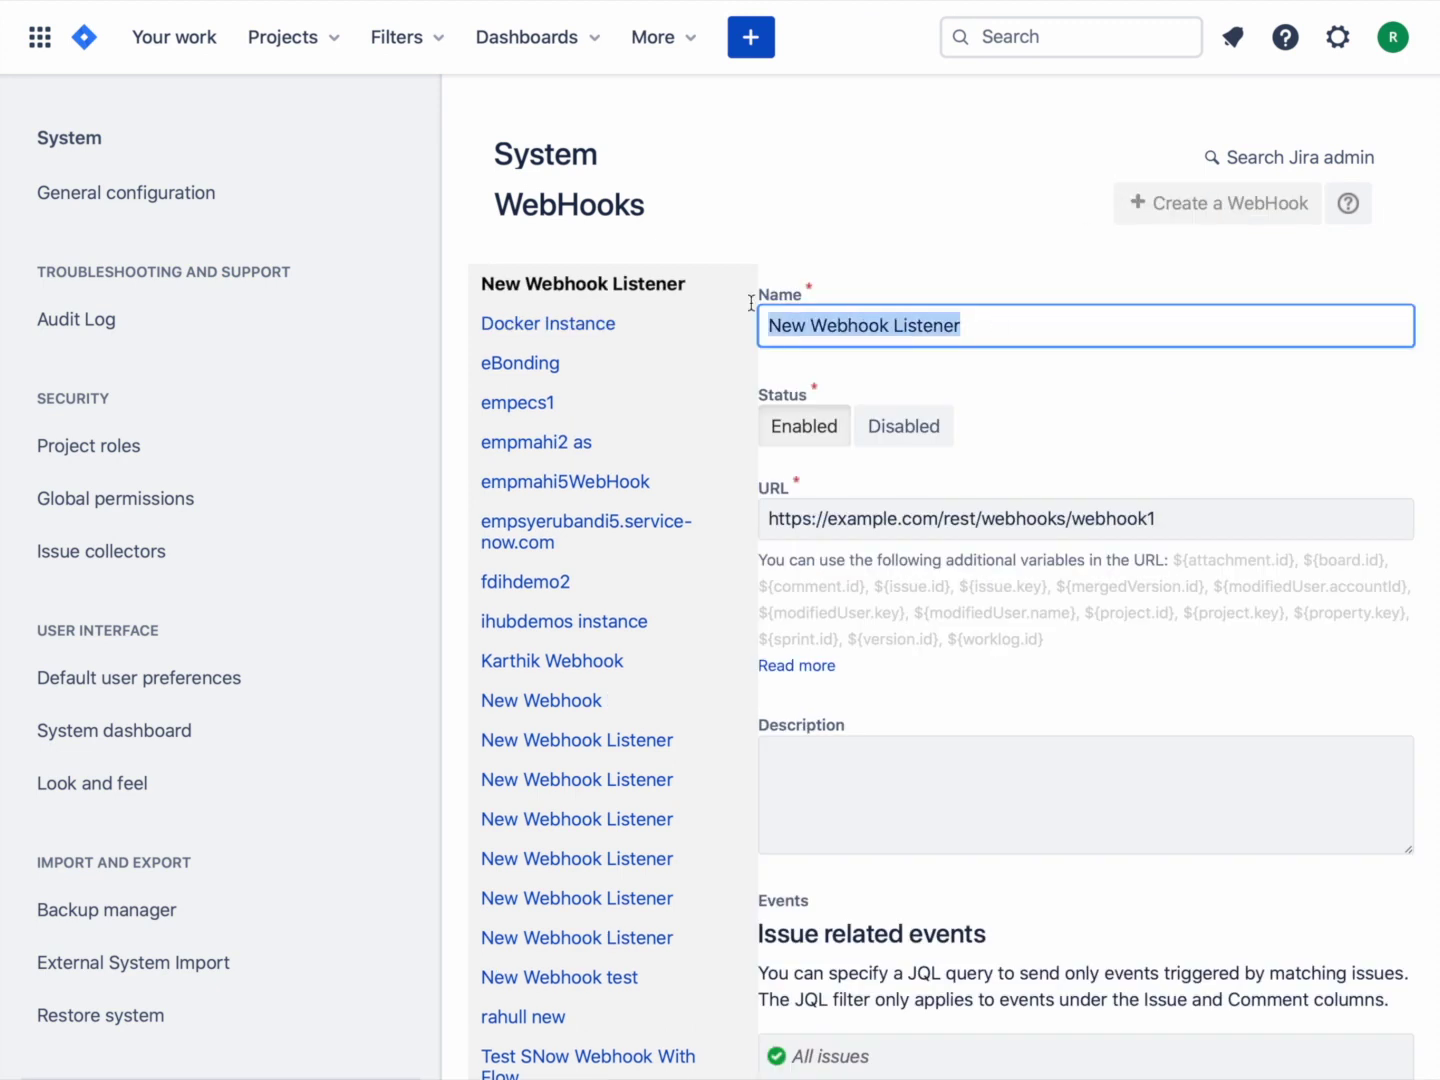
type("MichaelF1 WE")
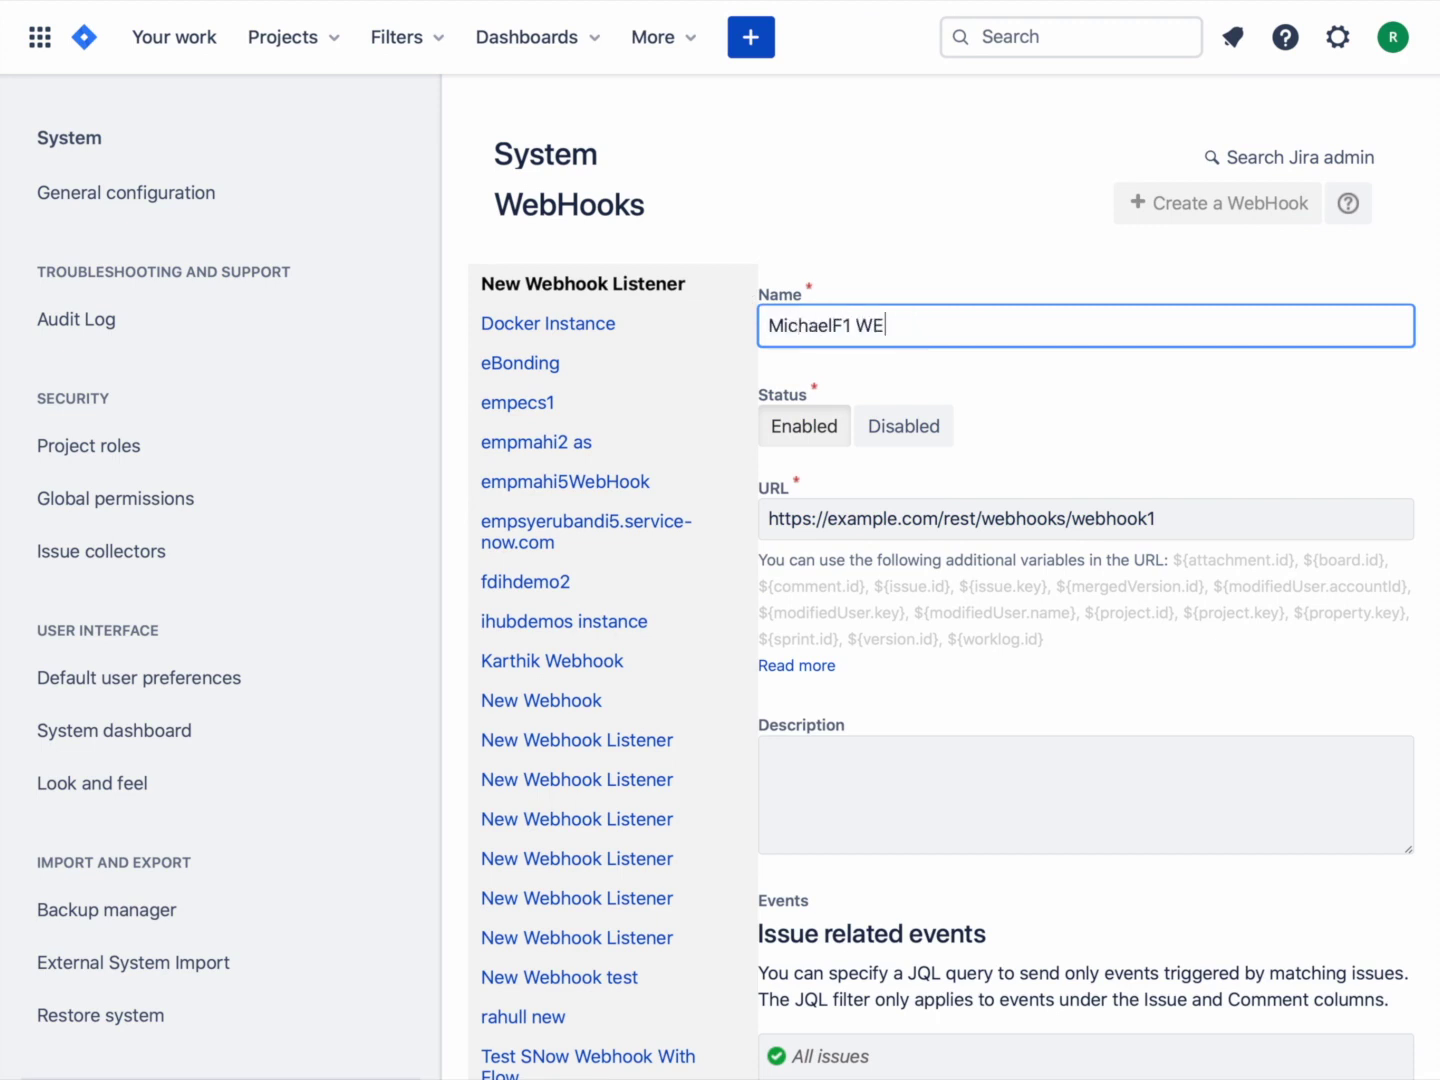
type("bhook")
key("BackSpace")
key("BackSpace")
key("BackSpace")
key("BackSpace")
key("BackSpace")
key("BackSpace")
type("ebhook")
triple_click(1200, 518)
key("ctrl+v")
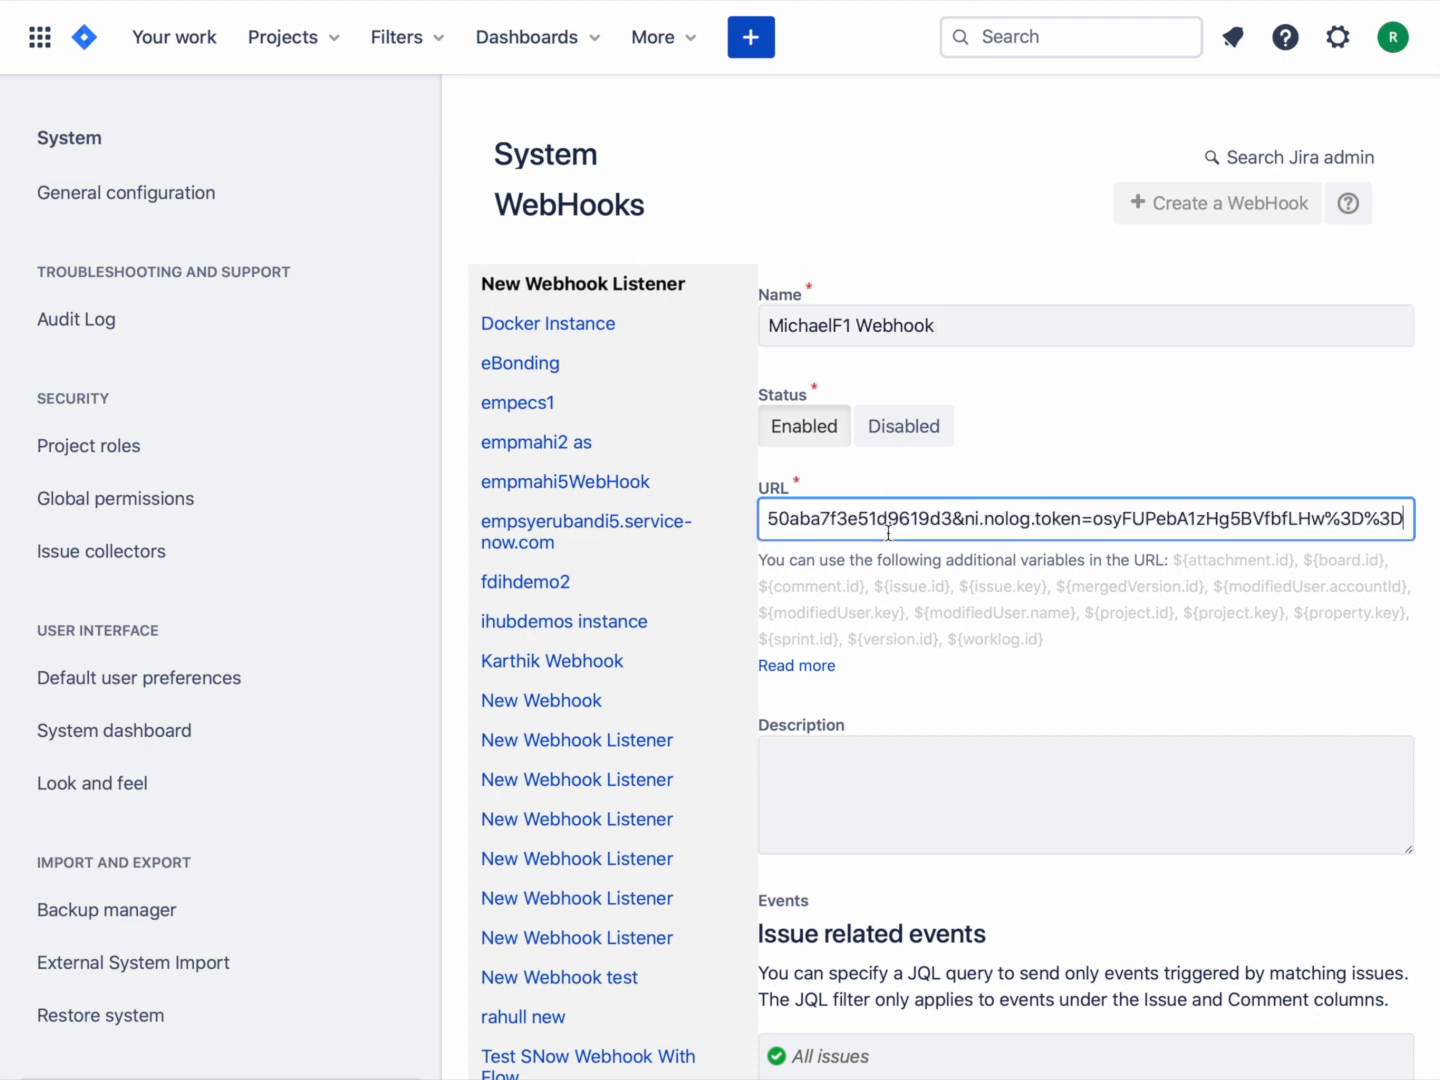
key("Home")
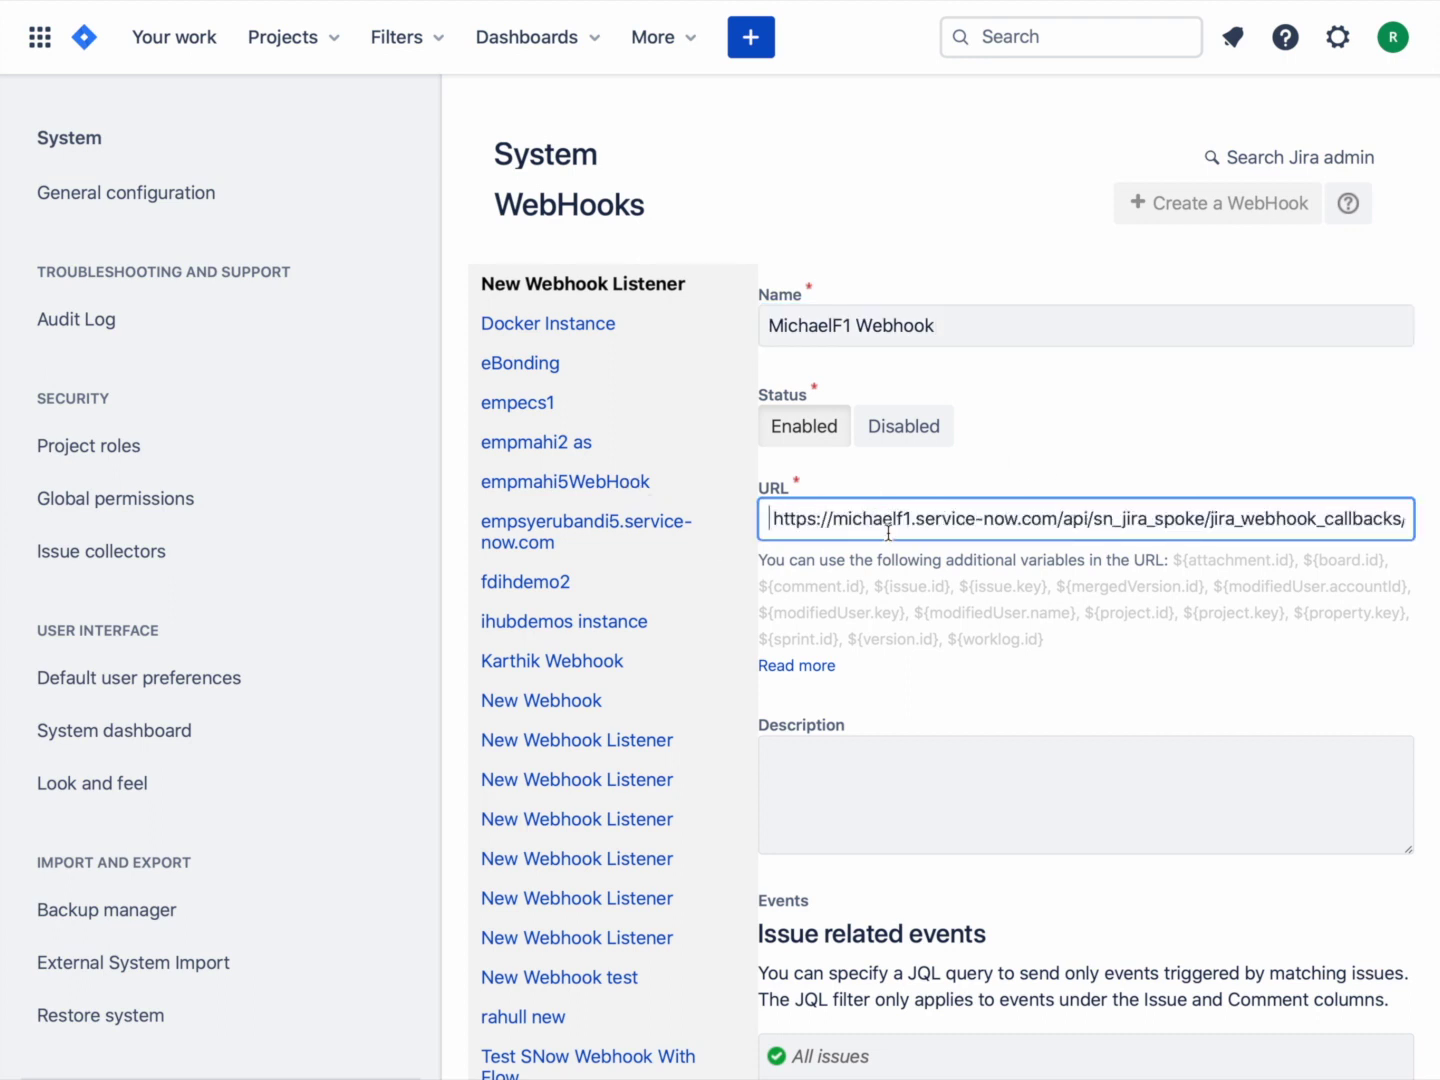
key("Delete")
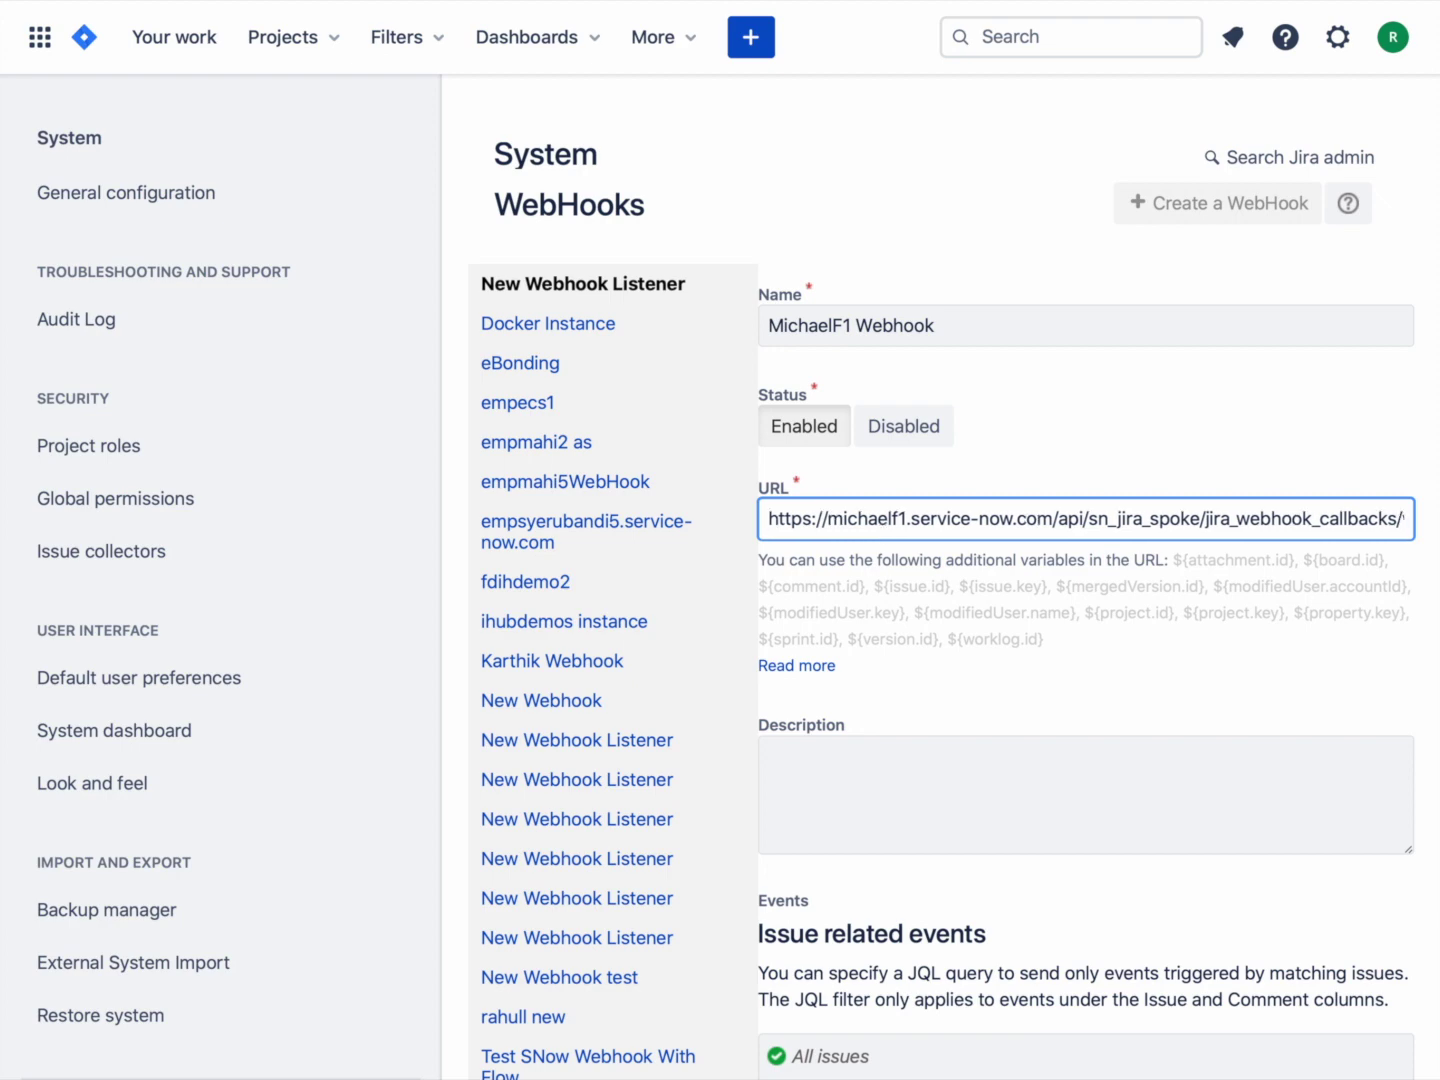
- Tick the Issue updated event so the webhook fires on issue updates
scroll(895, 628, "down", 7)
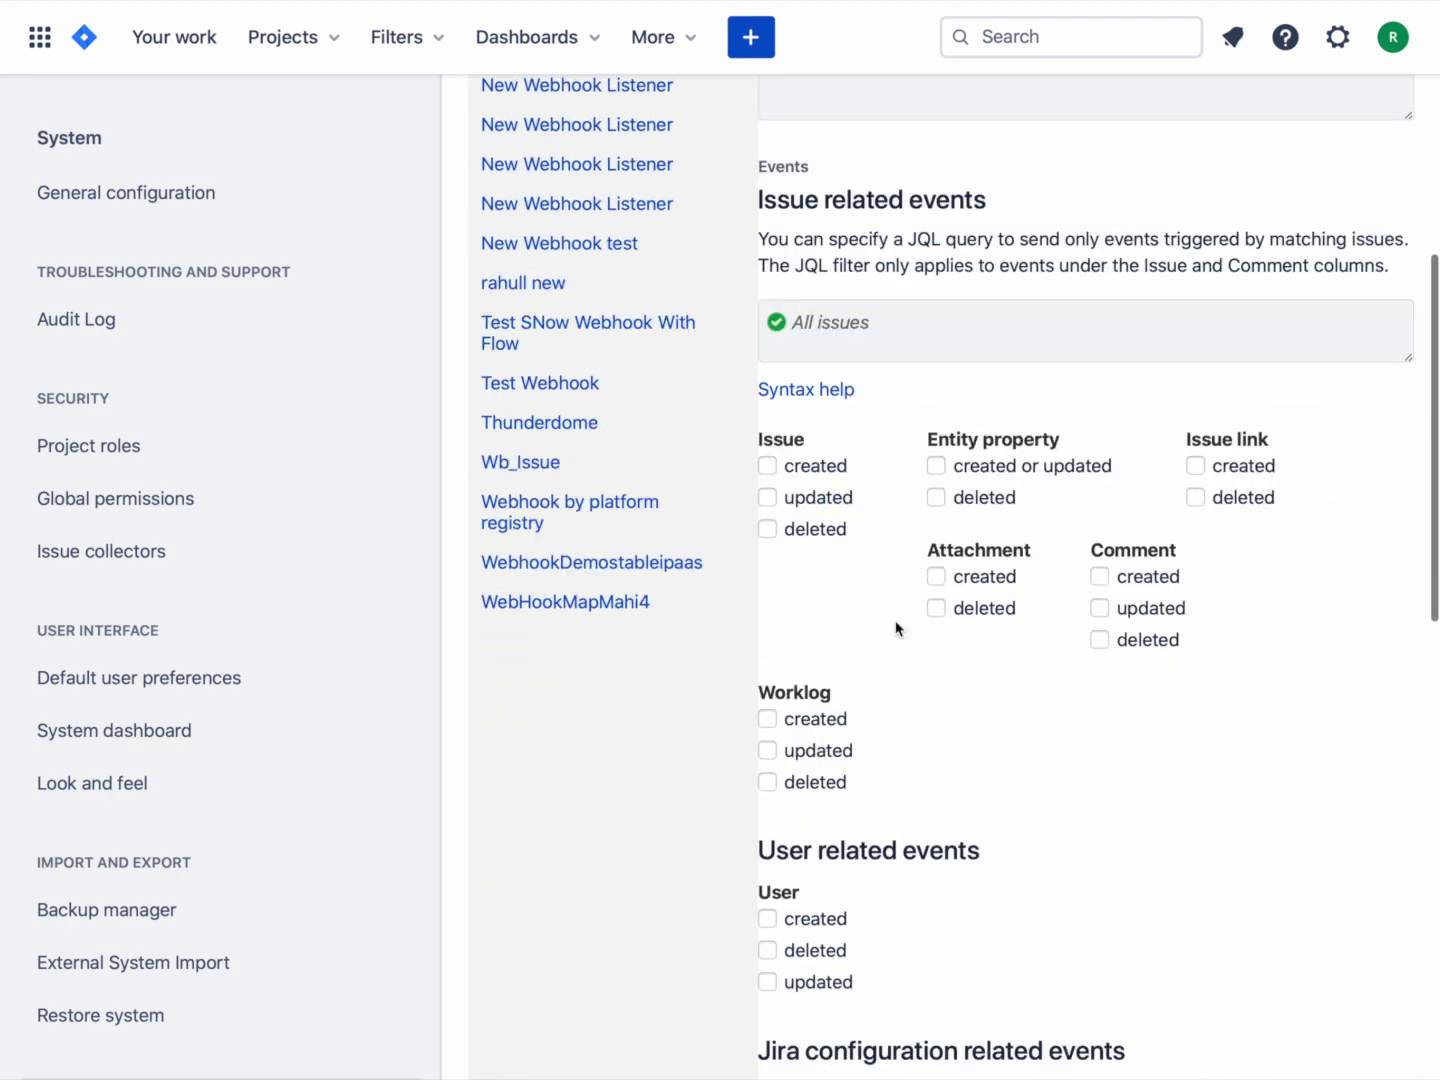
left_click(776, 504)
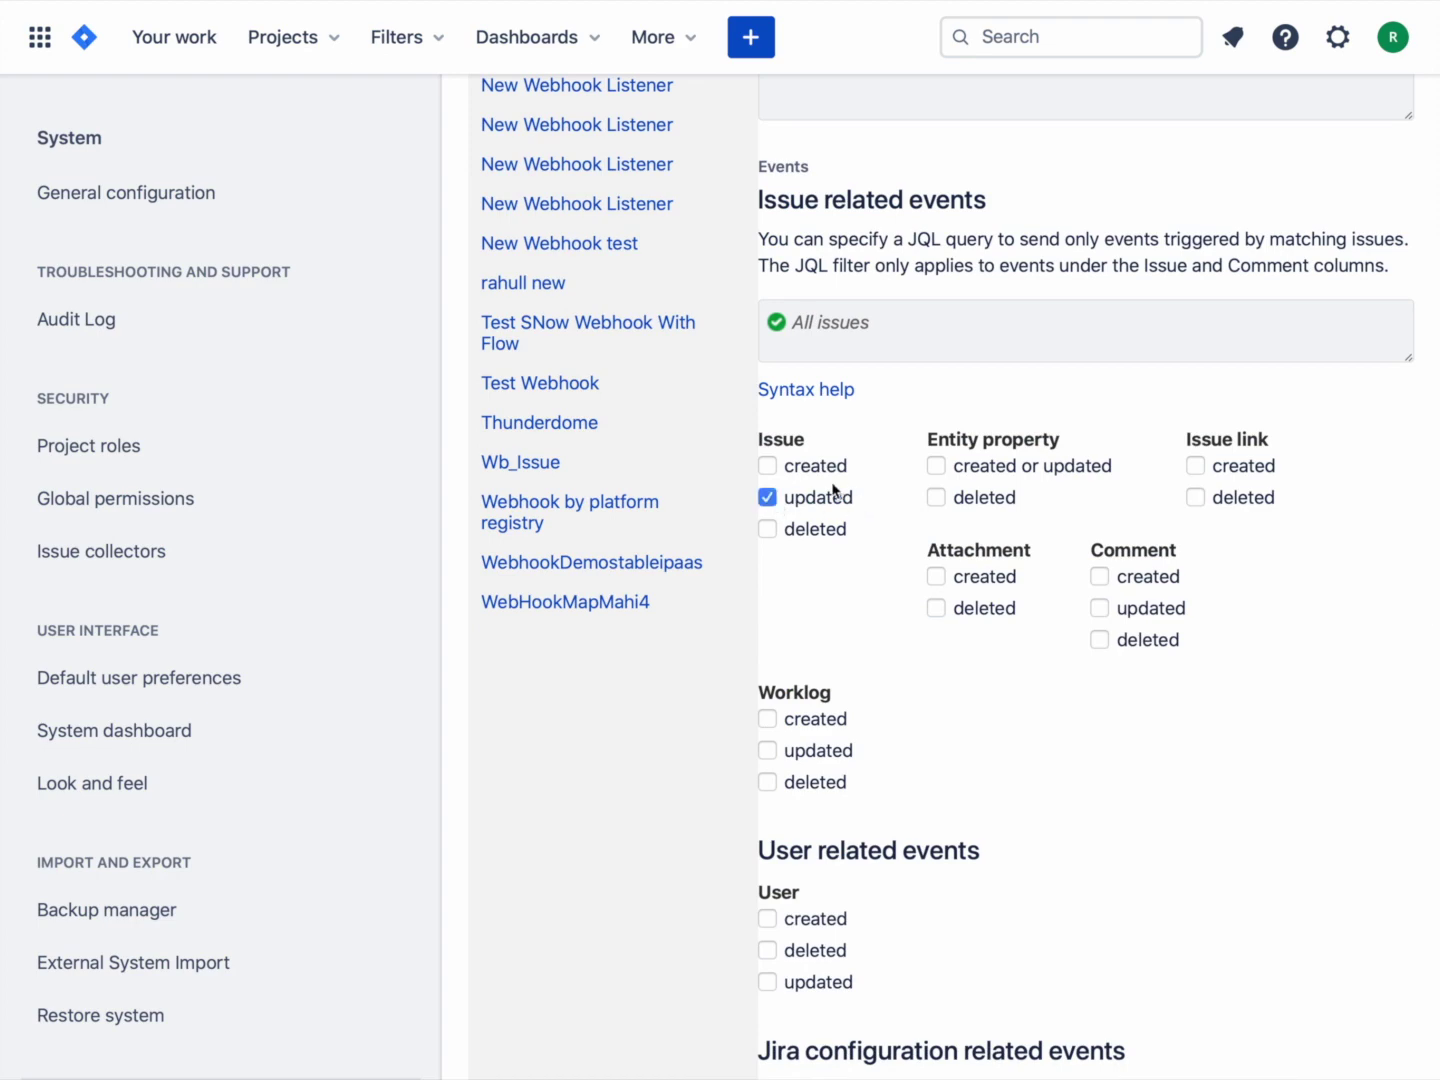
scroll(903, 550, "down", 5)
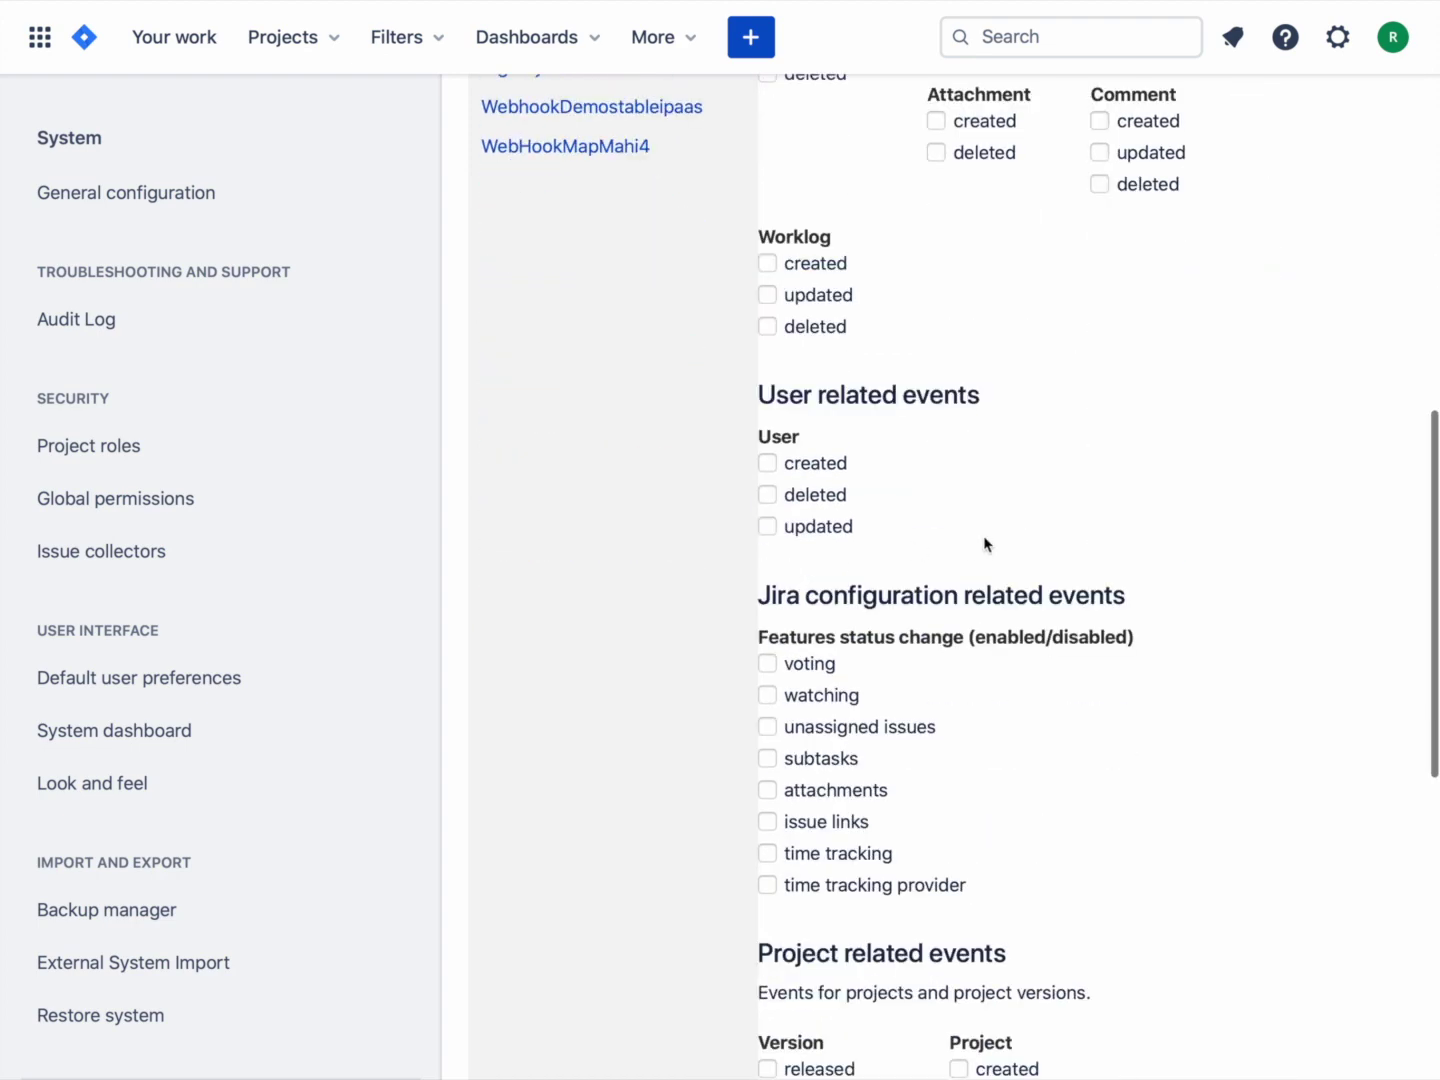
scroll(984, 540, "down", 10)
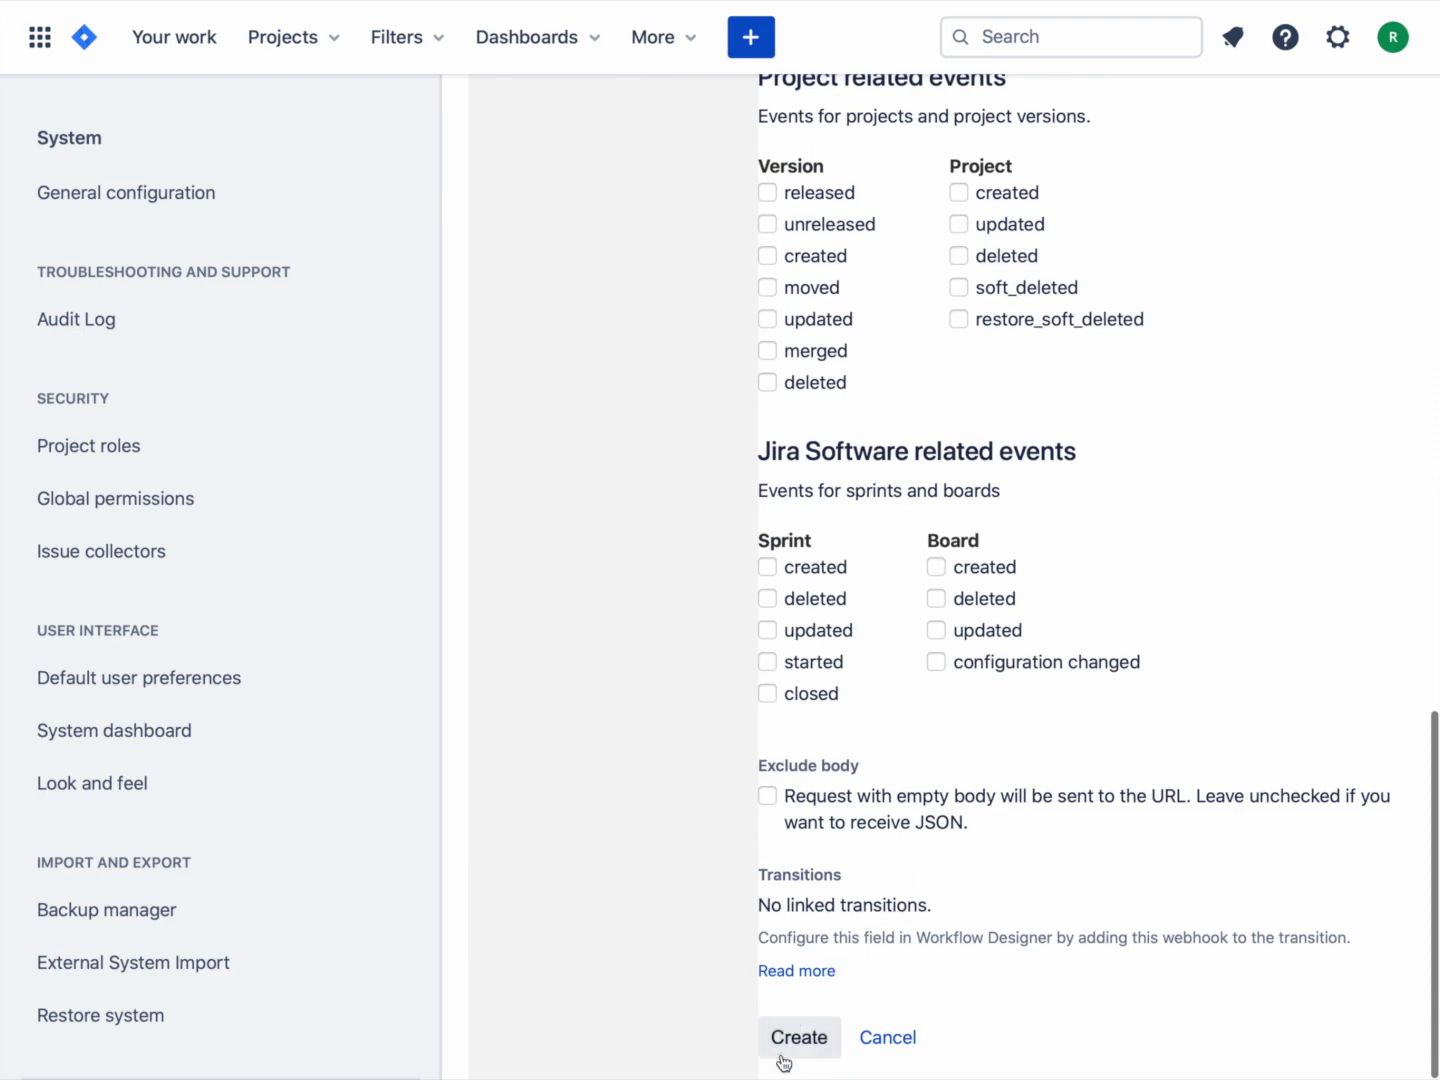
- Create the Jira webhook with the entered settings and return to ServiceNow's webhook registry page
left_click(796, 1040)
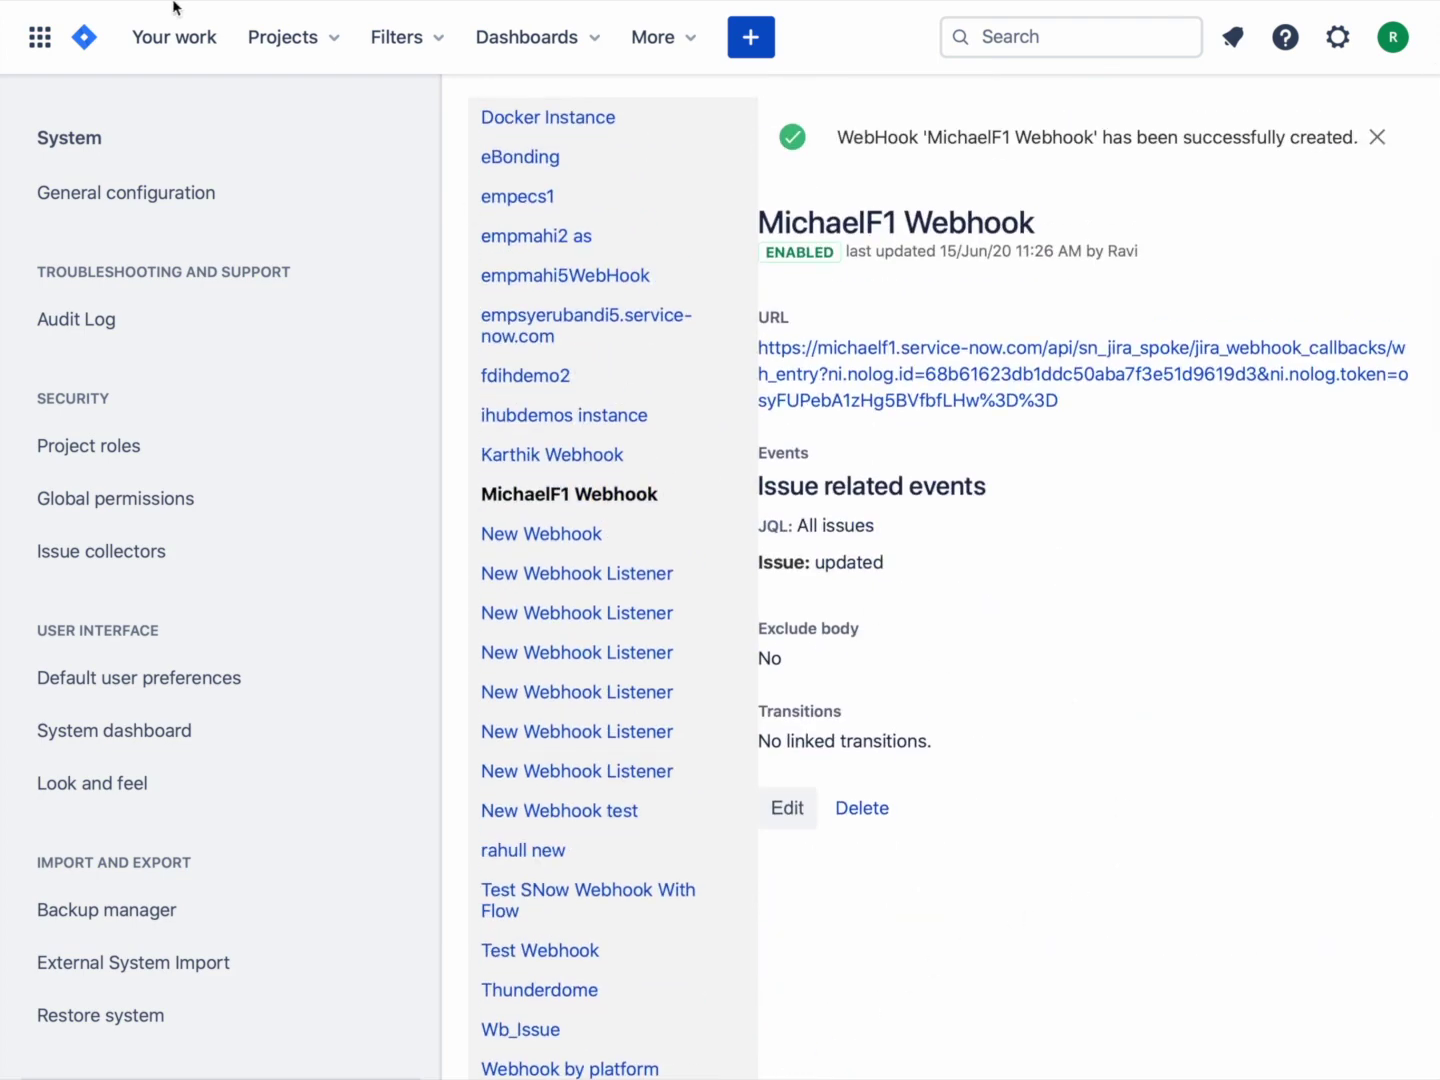
mouse_move(255, 3)
left_click(87, 83)
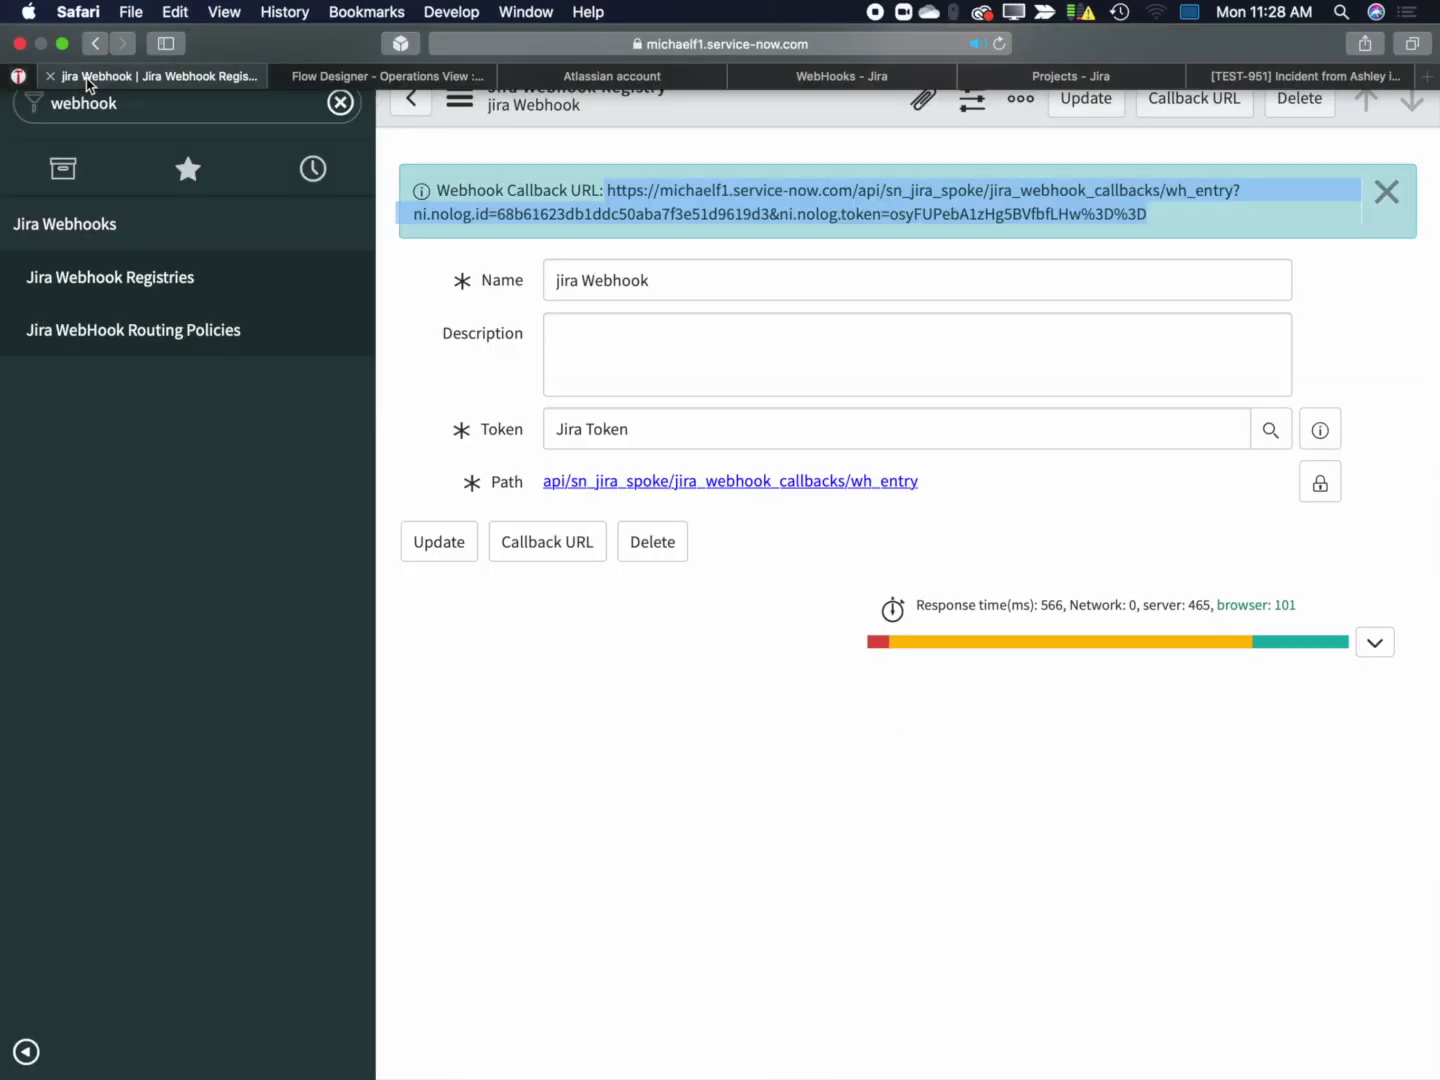
- Open Process Jira Webhooks from Flow Designer's Subflows list and collapse its inputs to show the Log action
left_click(420, 78)
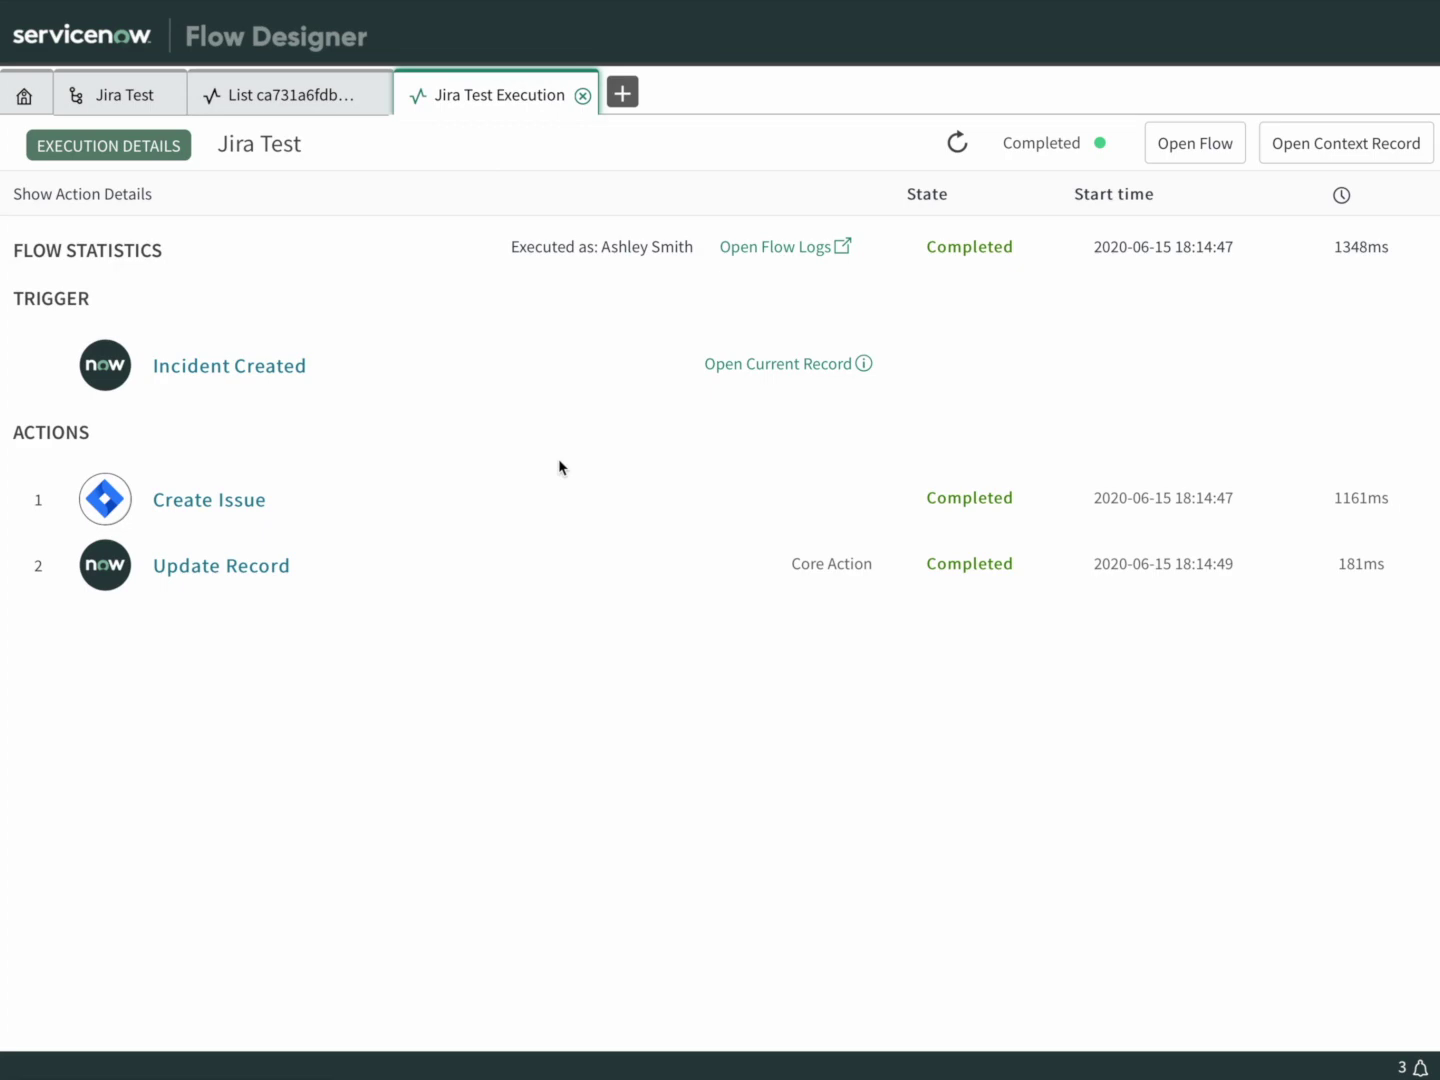
left_click(24, 98)
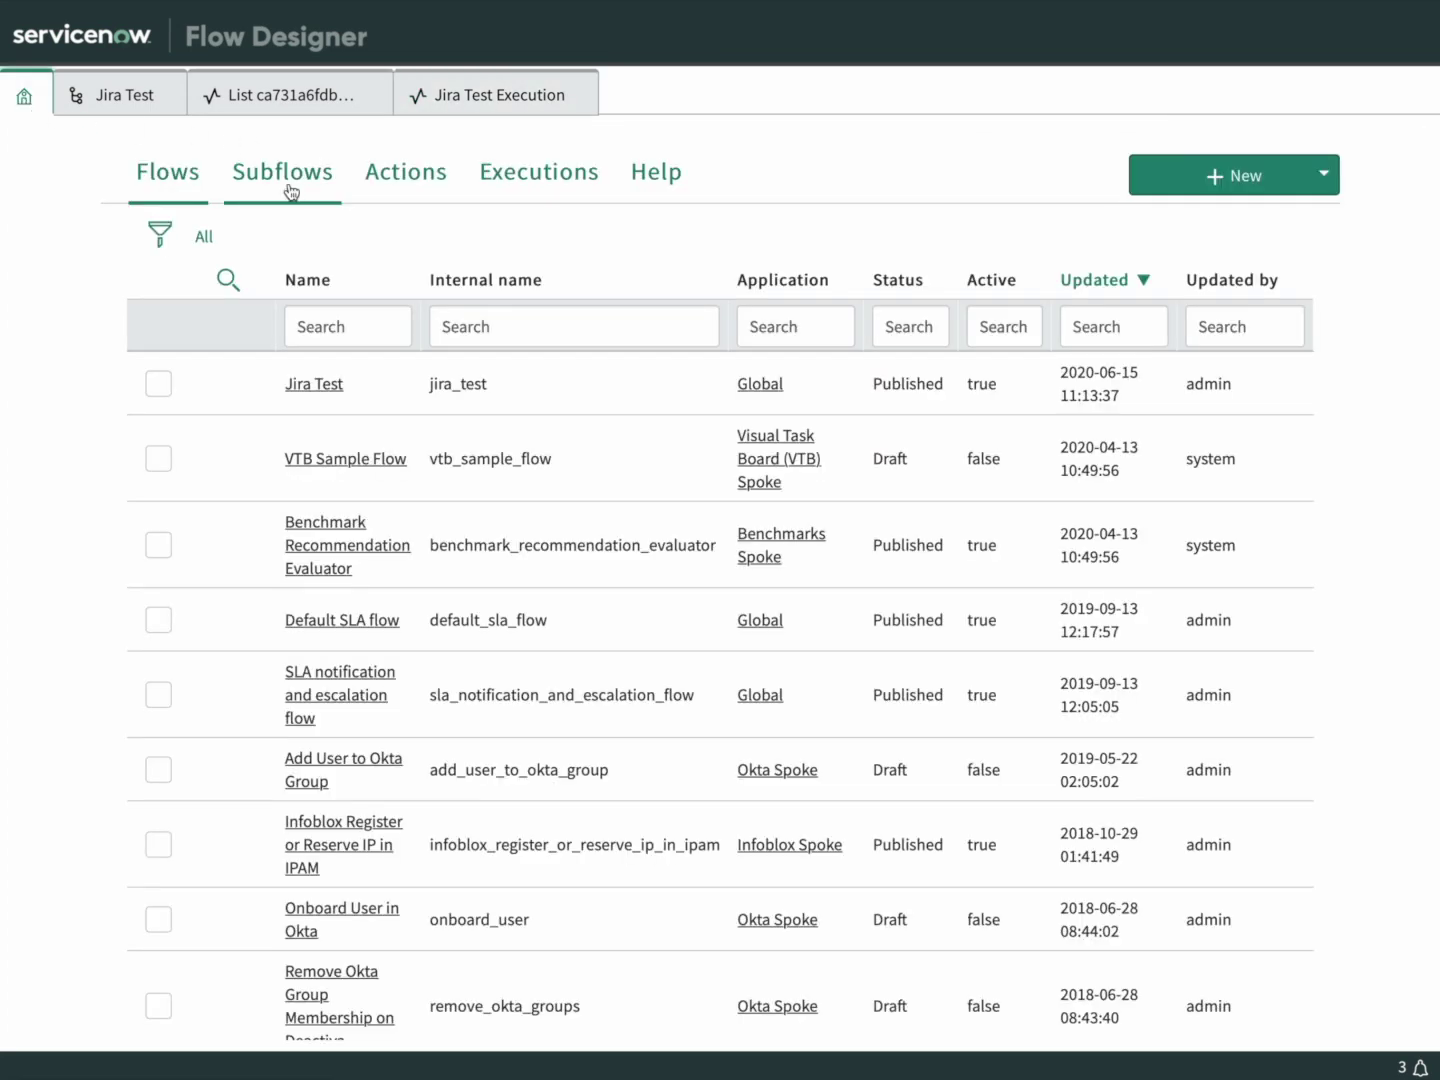
left_click(291, 192)
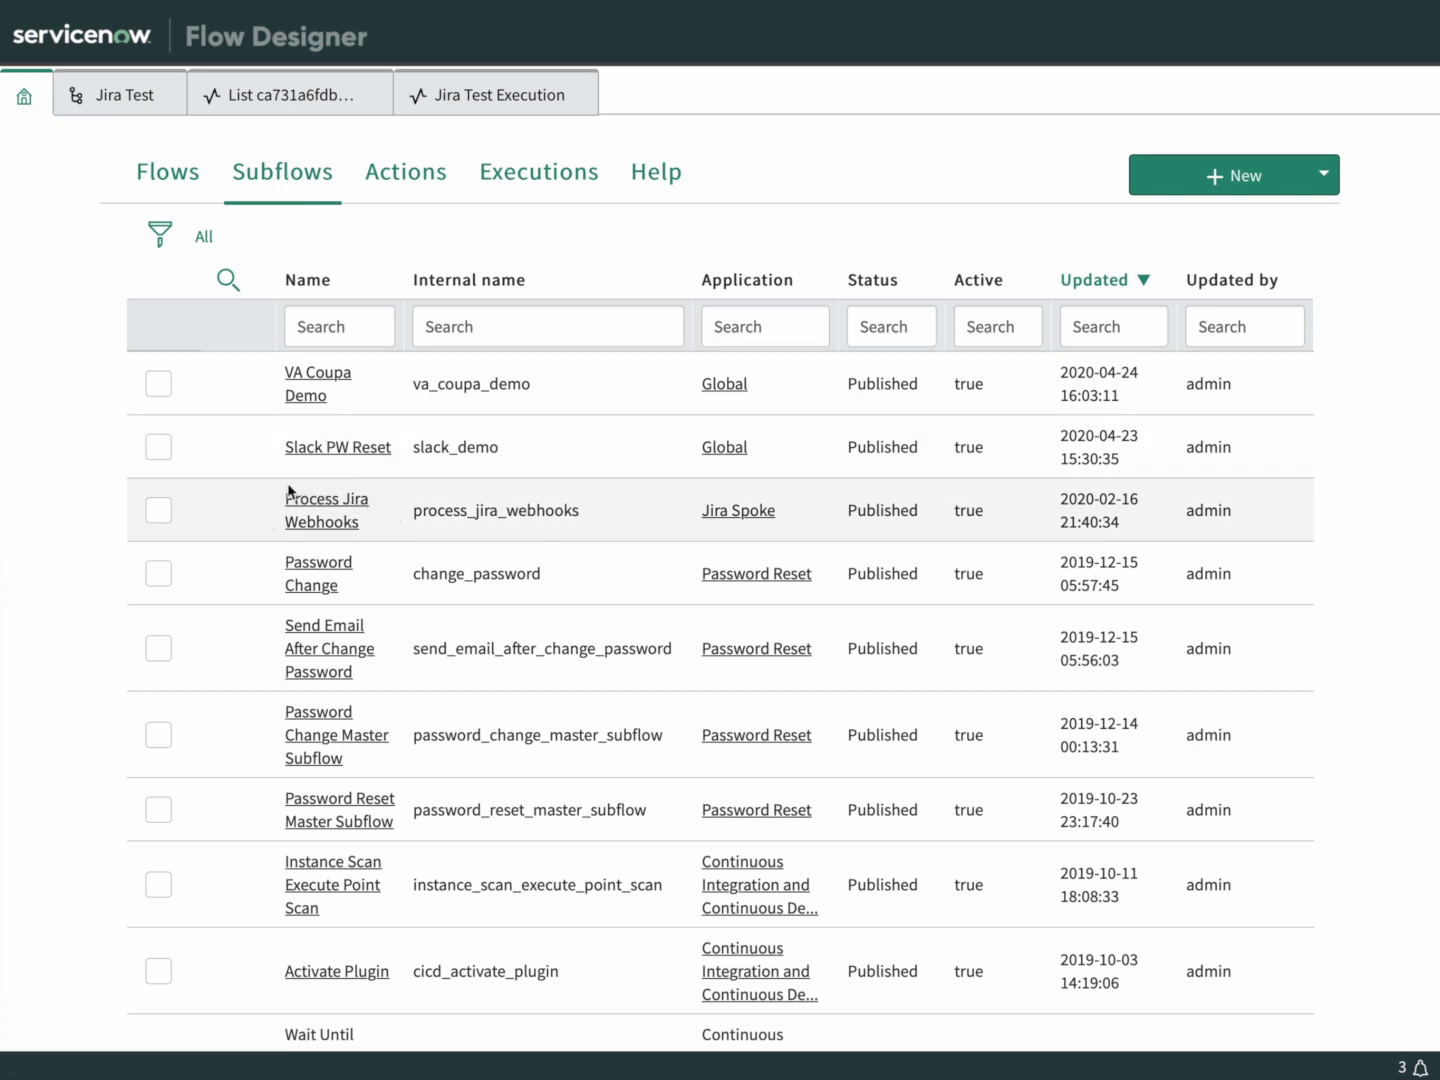
left_click(1199, 174)
left_click(322, 508)
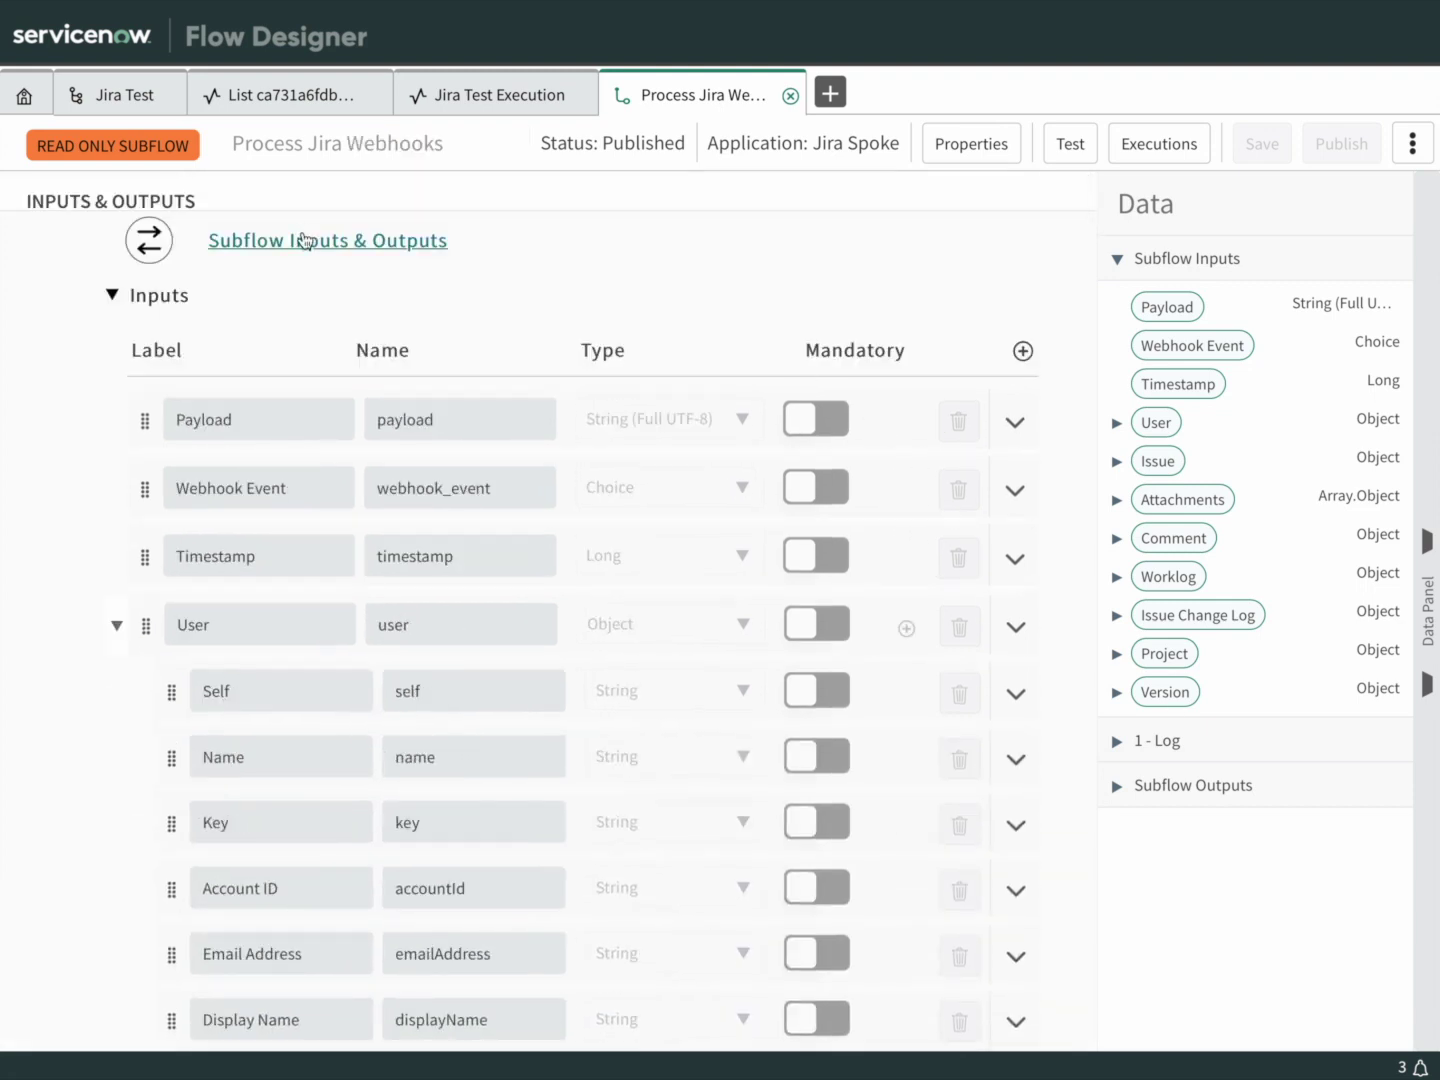
left_click(305, 240)
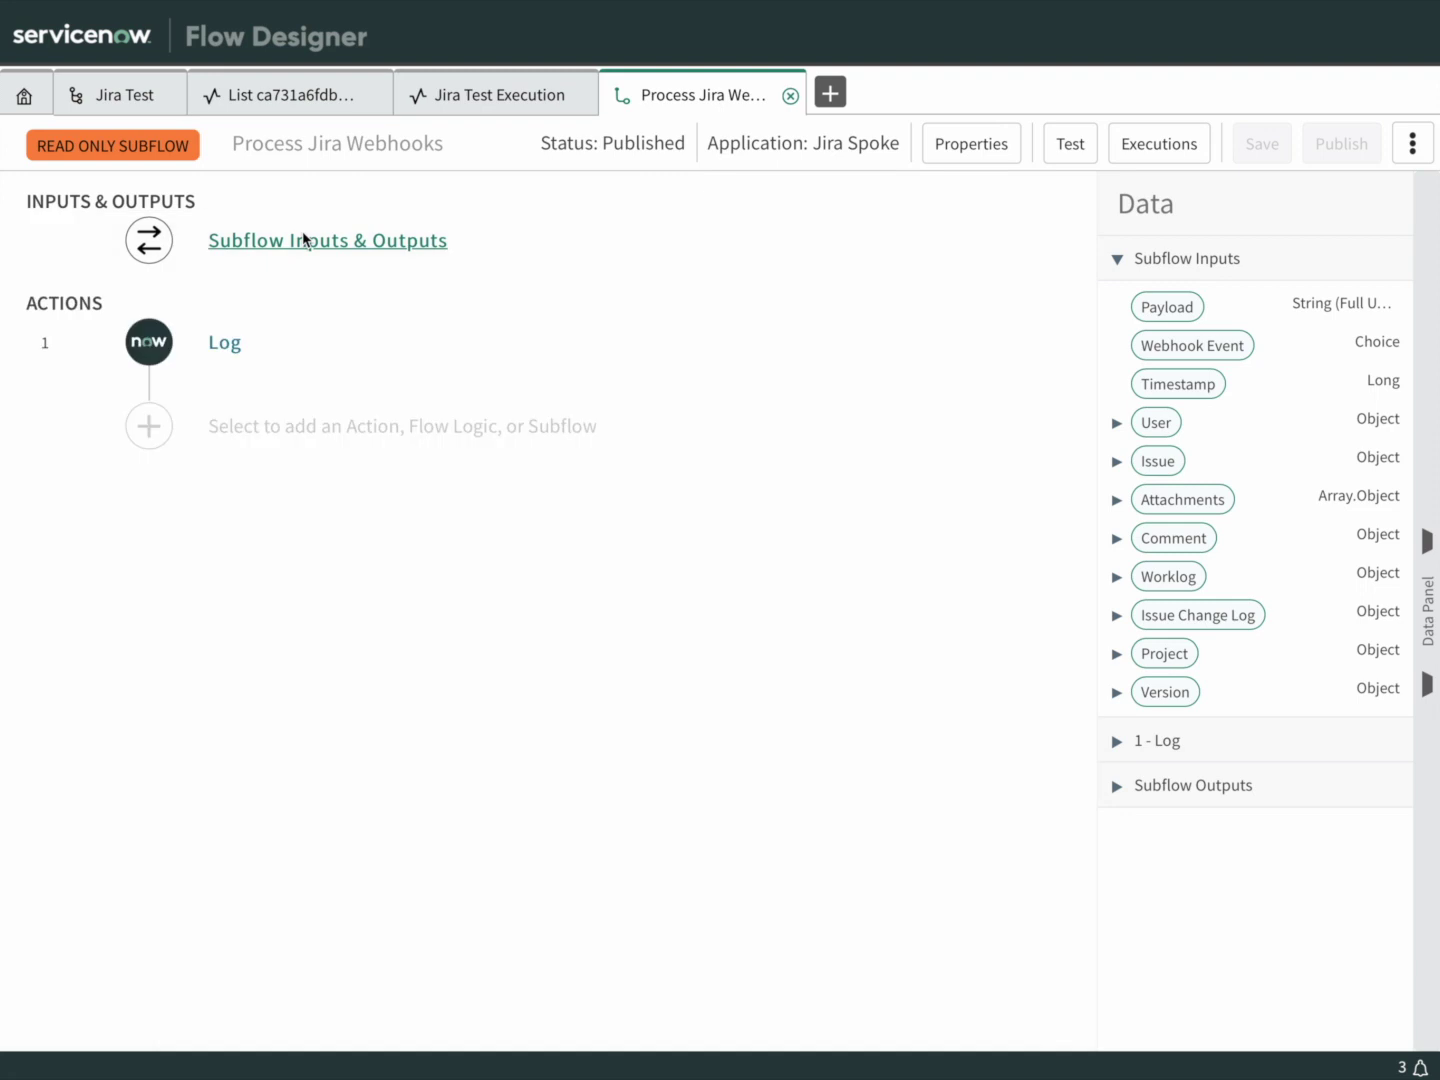
- Copy the subflow under the name 'Demo Webhook Handler' and collapse the copy's inputs
left_click(1414, 143)
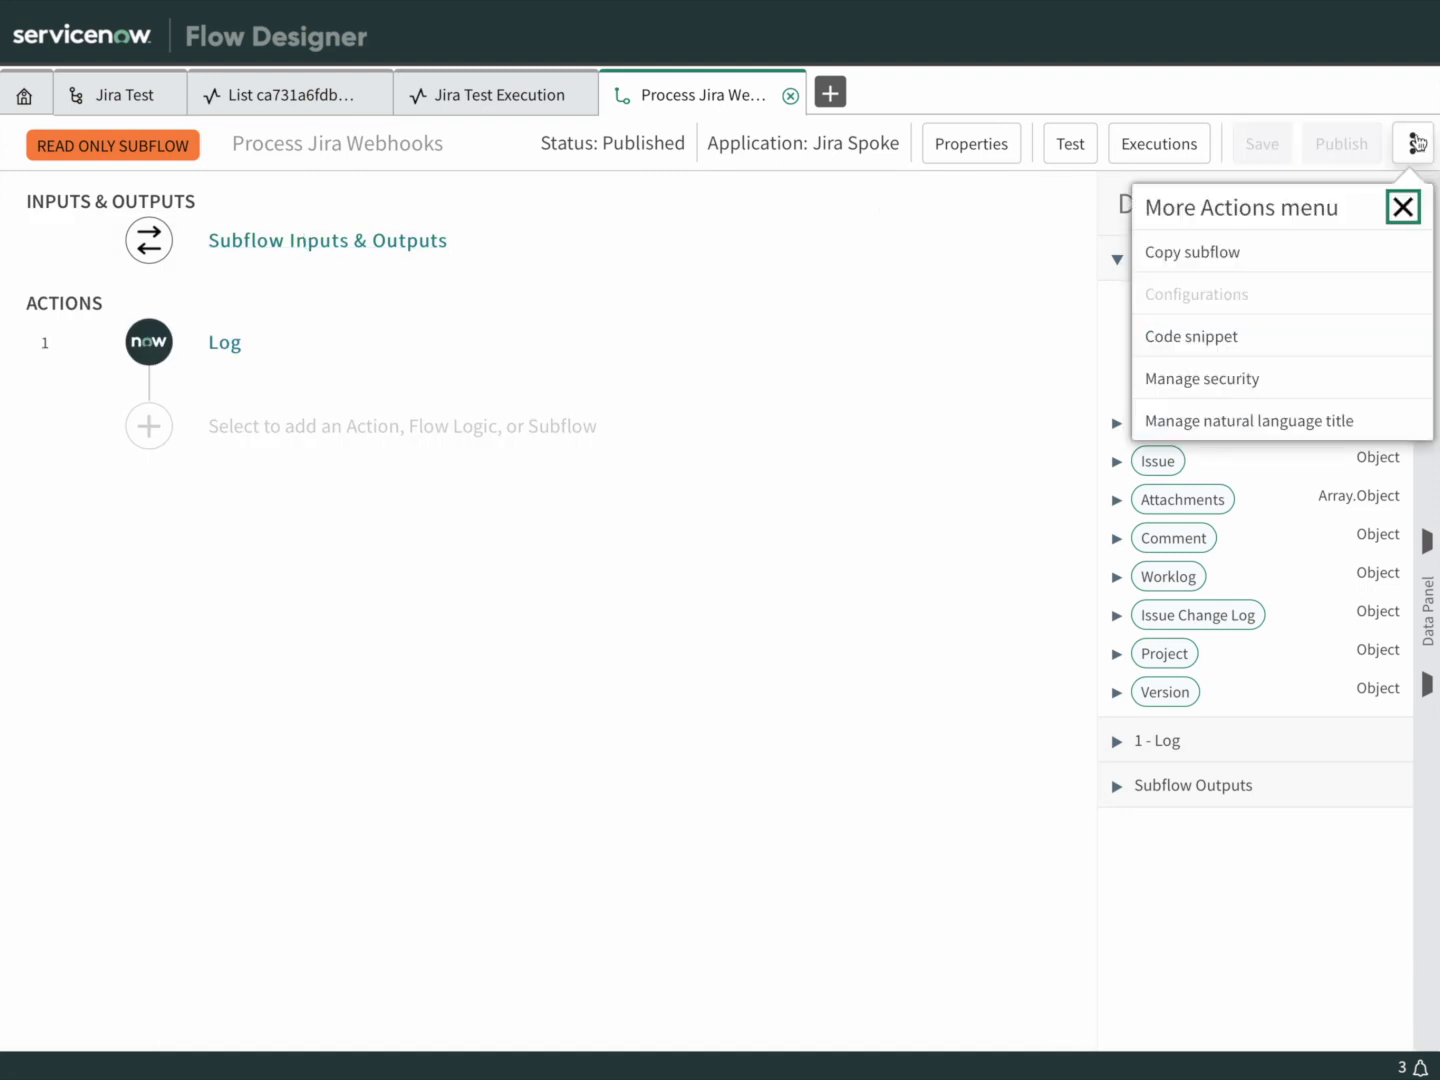
left_click(1183, 253)
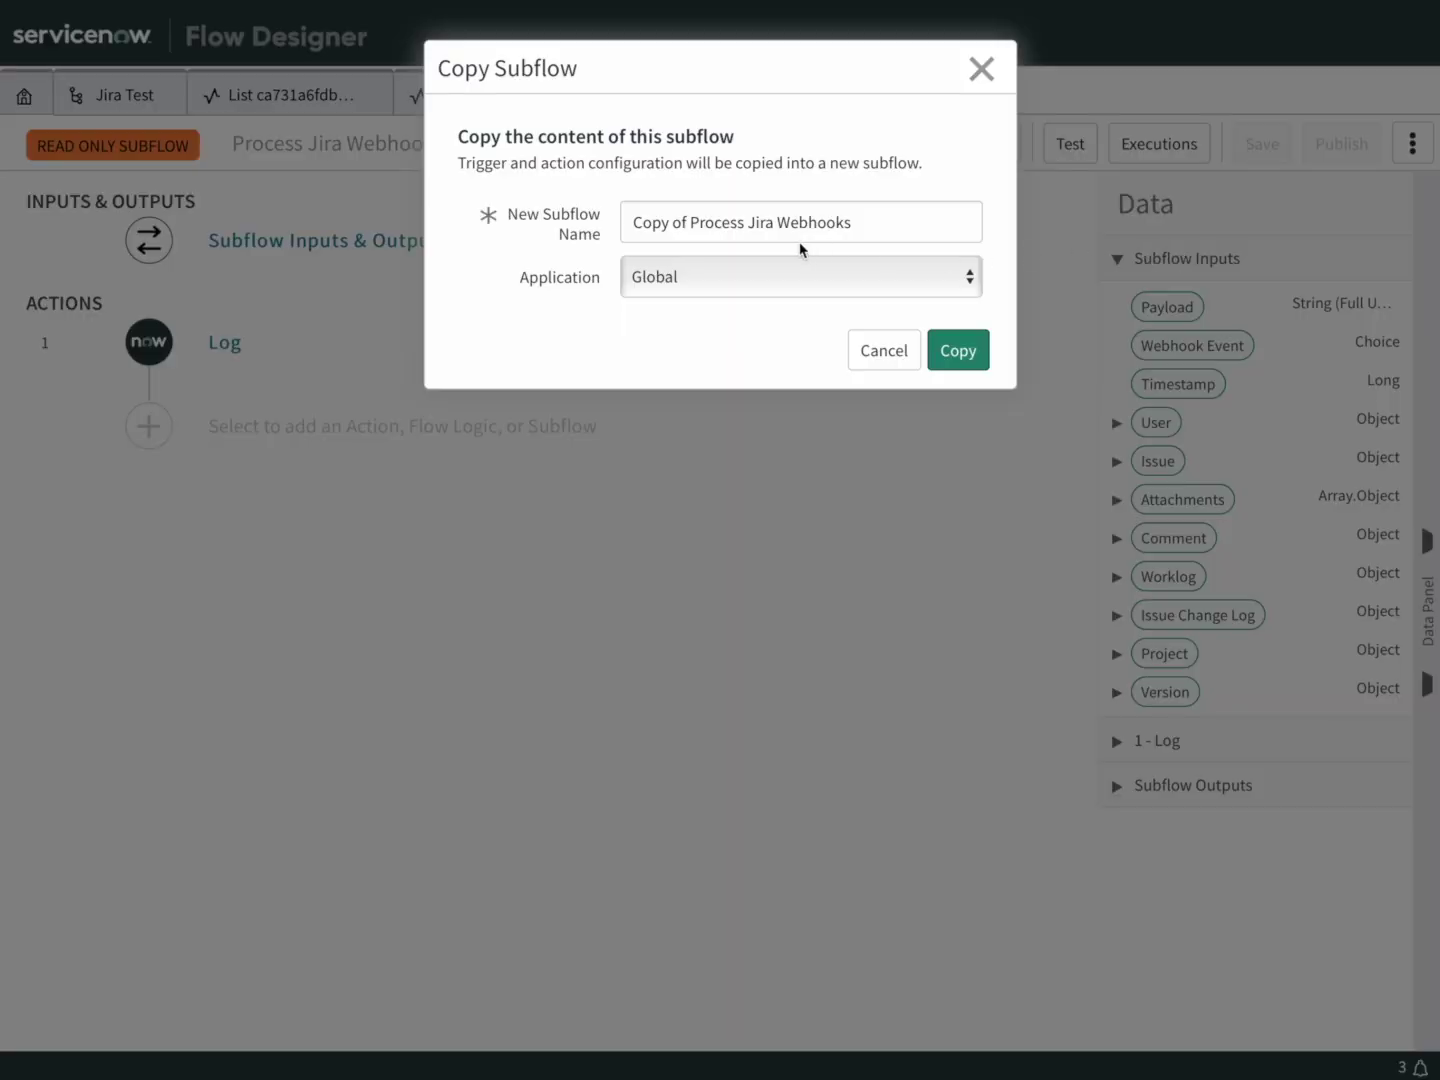
left_click_drag(870, 218, 509, 219)
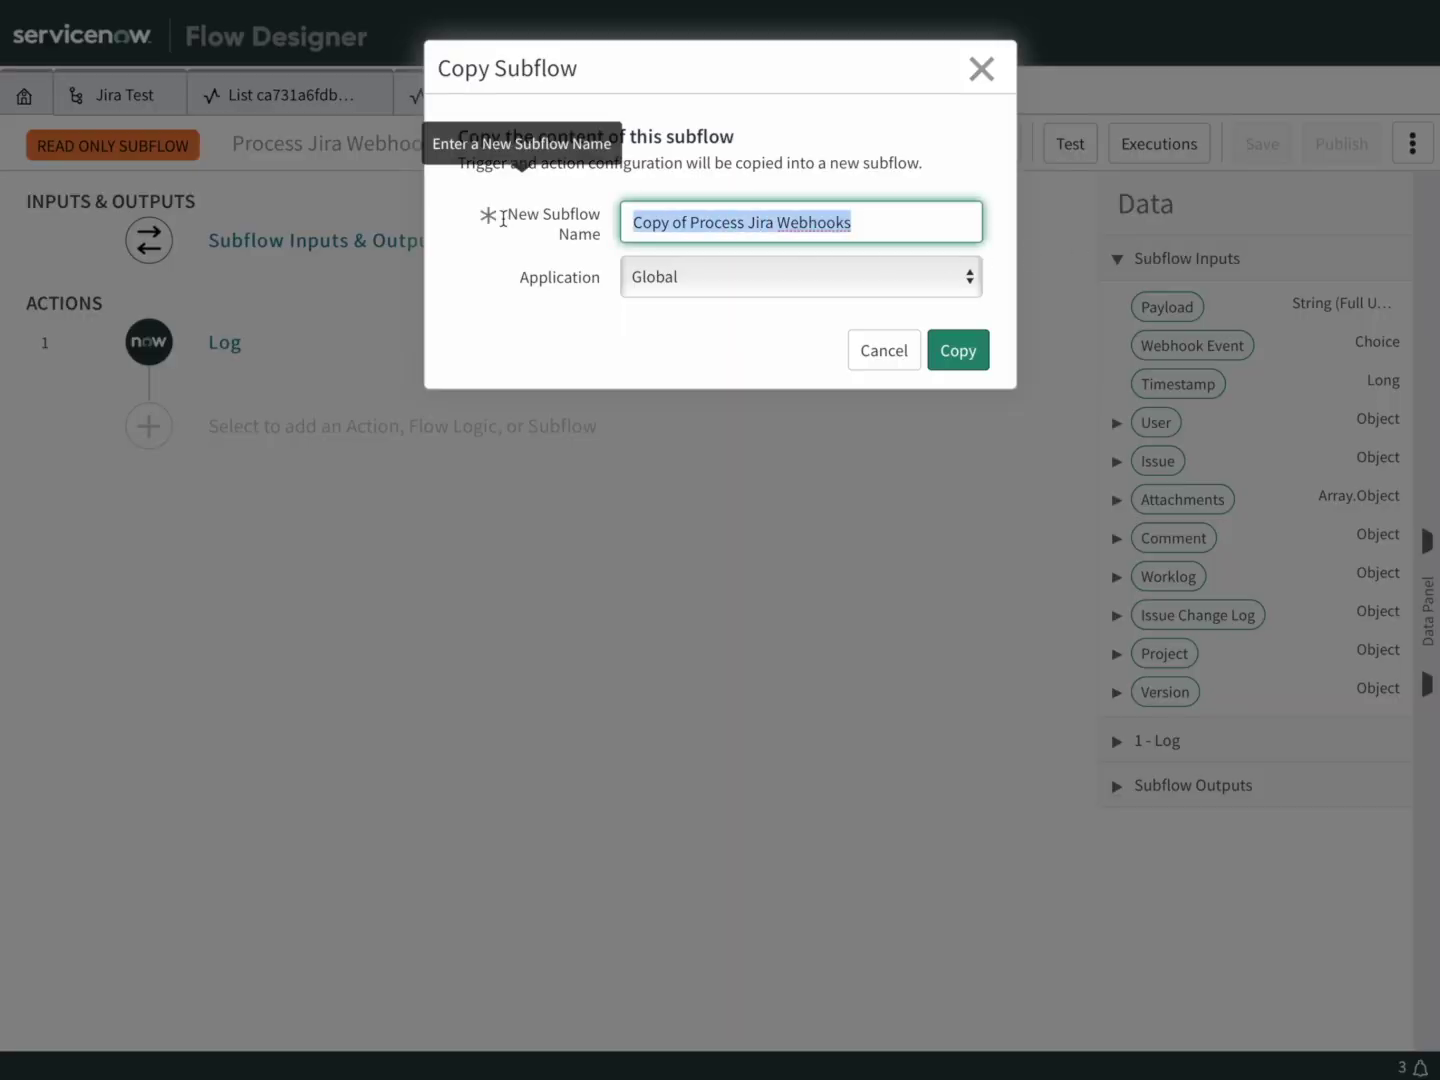
type("Demo Webhook Handler")
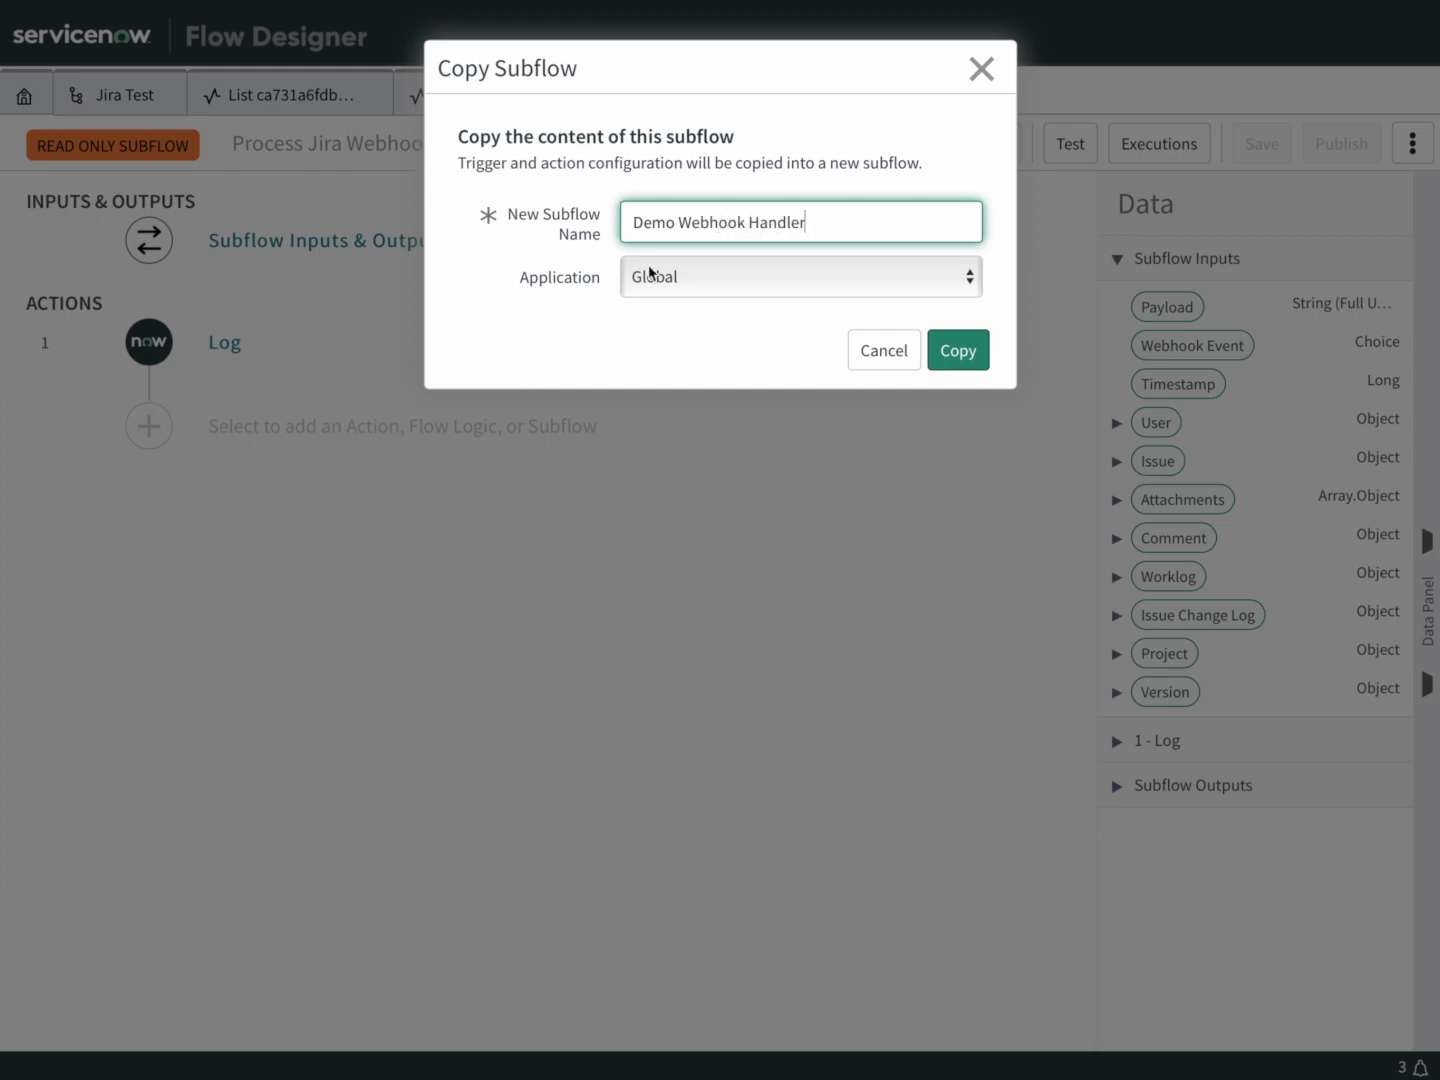
left_click(957, 360)
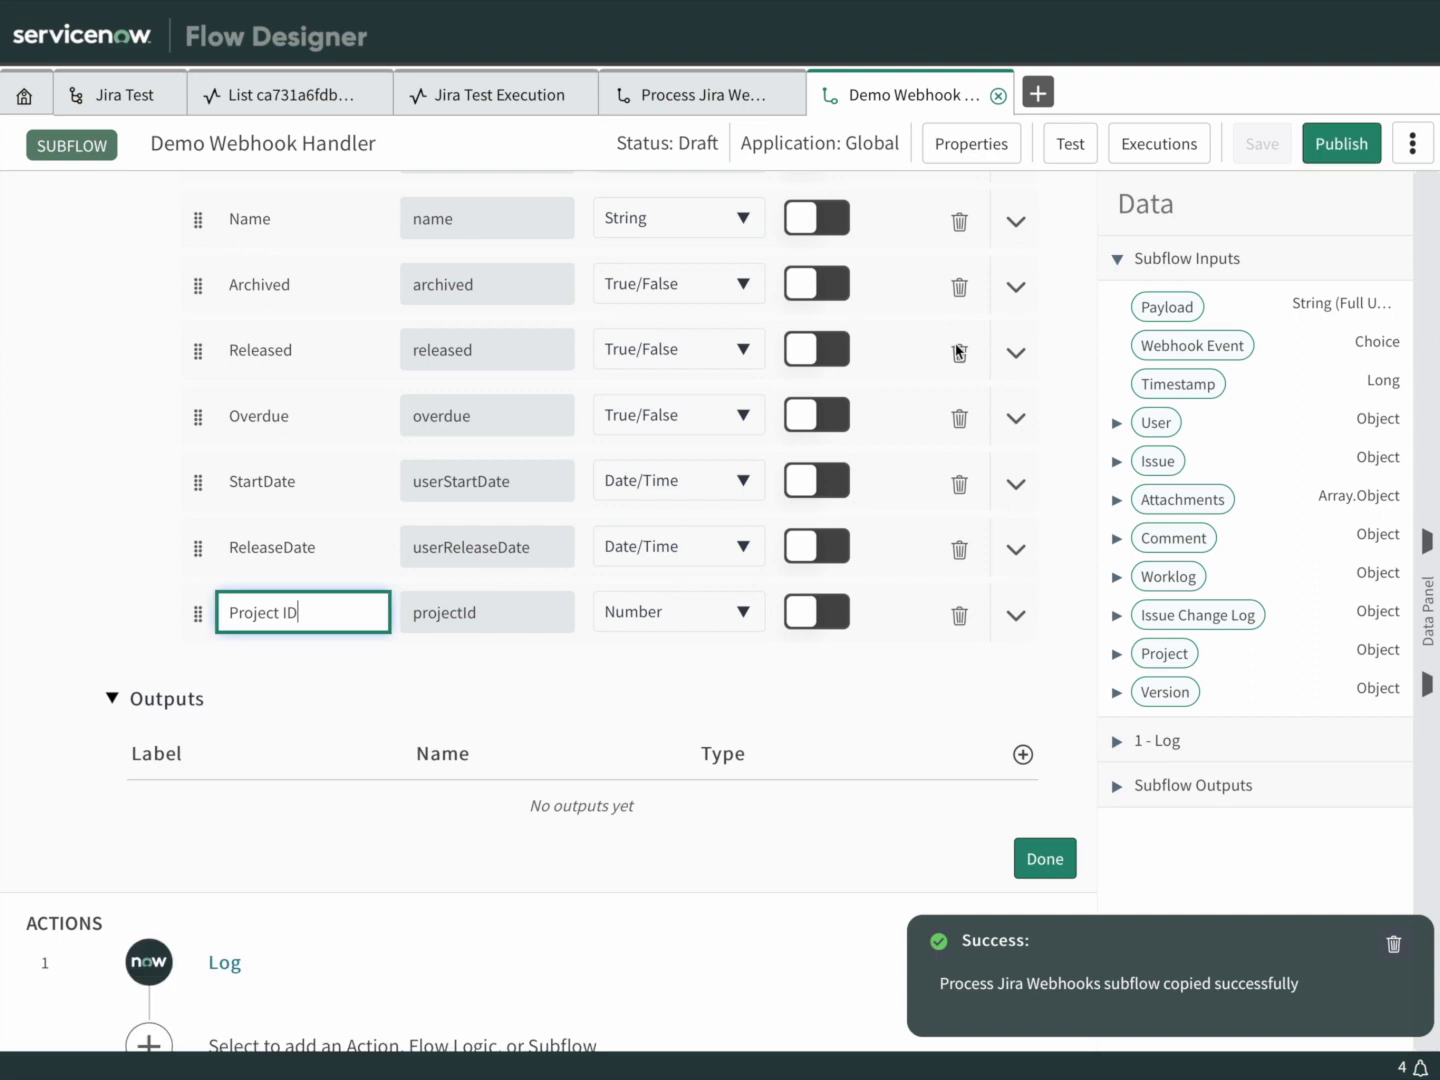
scroll(884, 392, "up", 15)
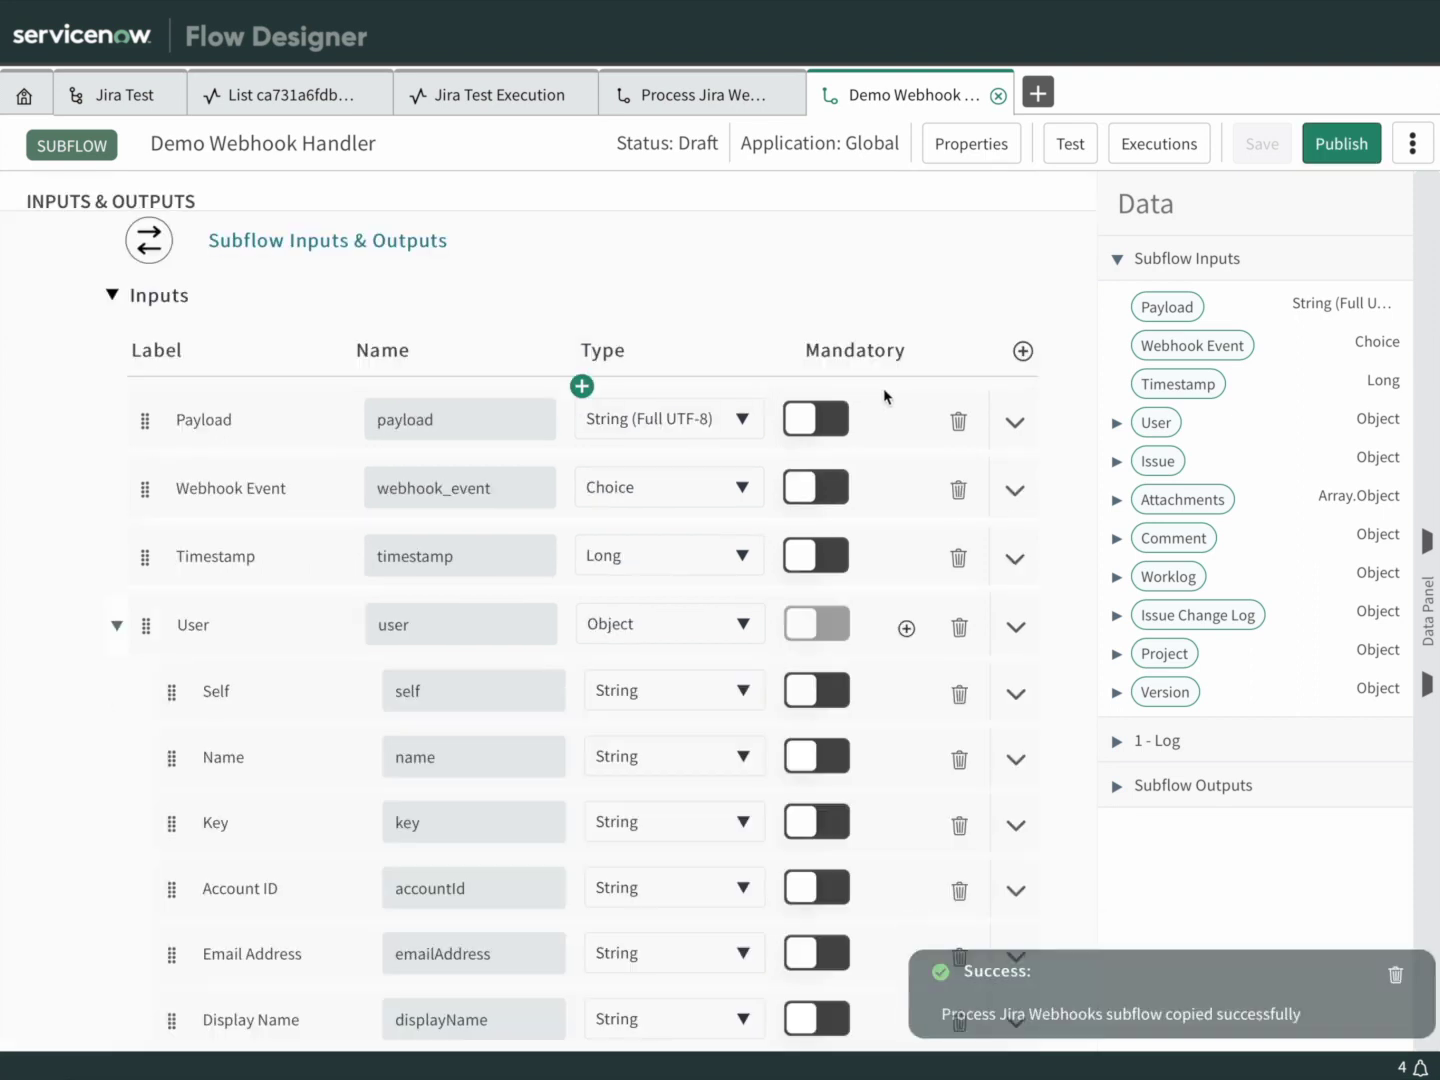
left_click(257, 251)
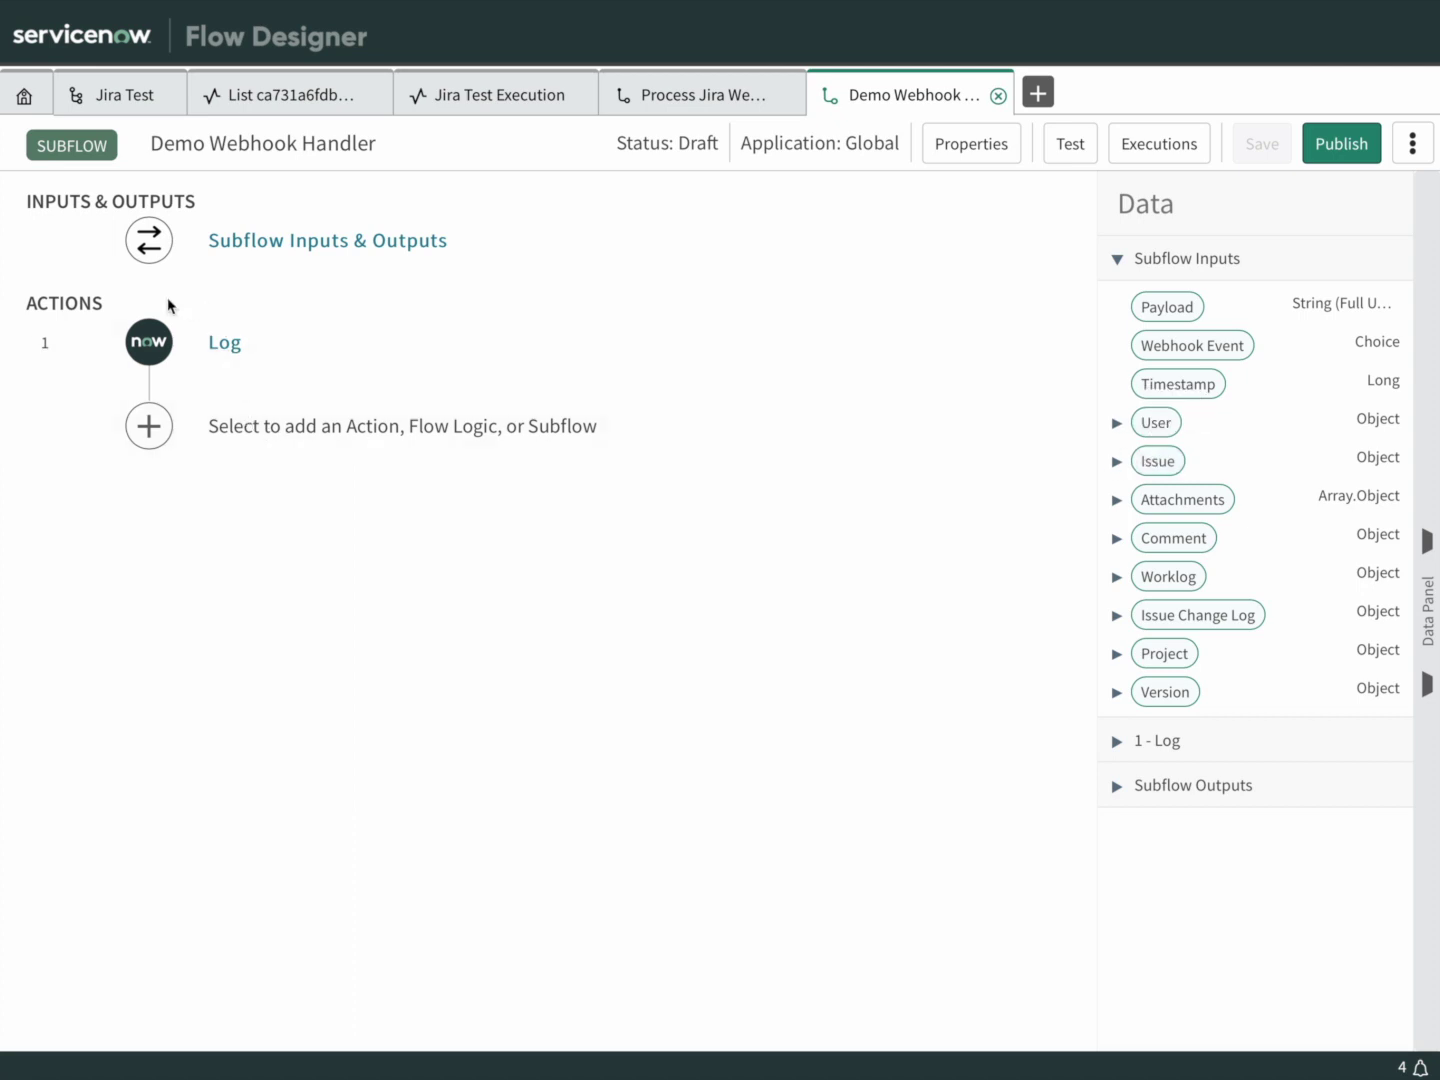
- Add a Look Up Record action on the Incident table after the Log step
left_click(149, 428)
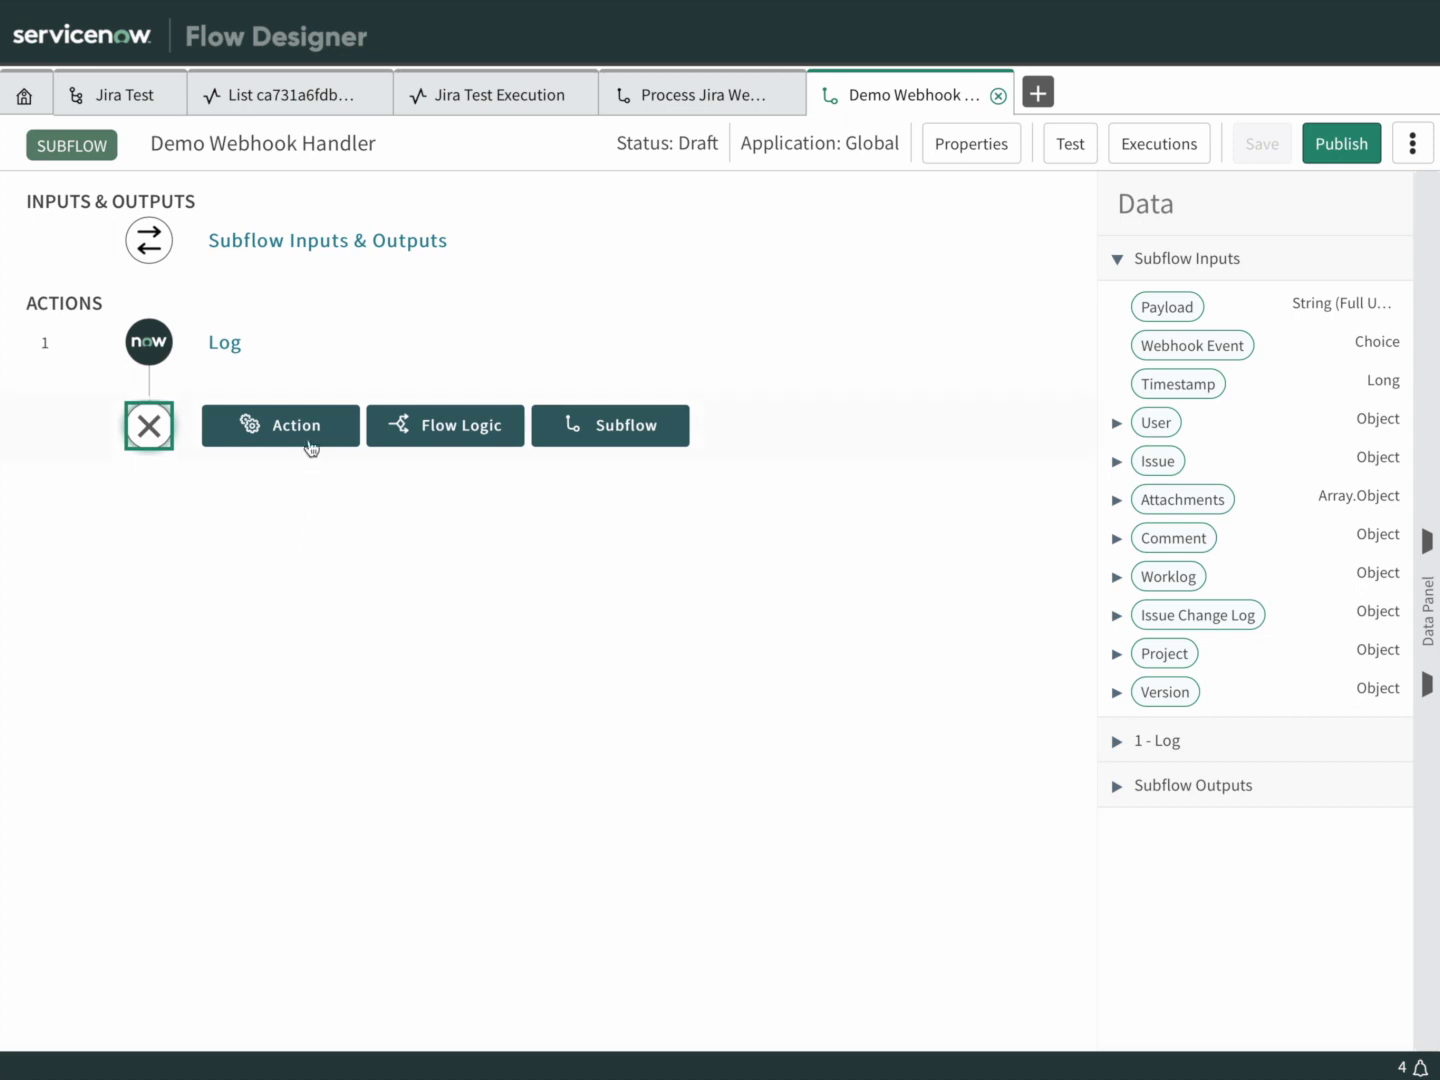
left_click(310, 440)
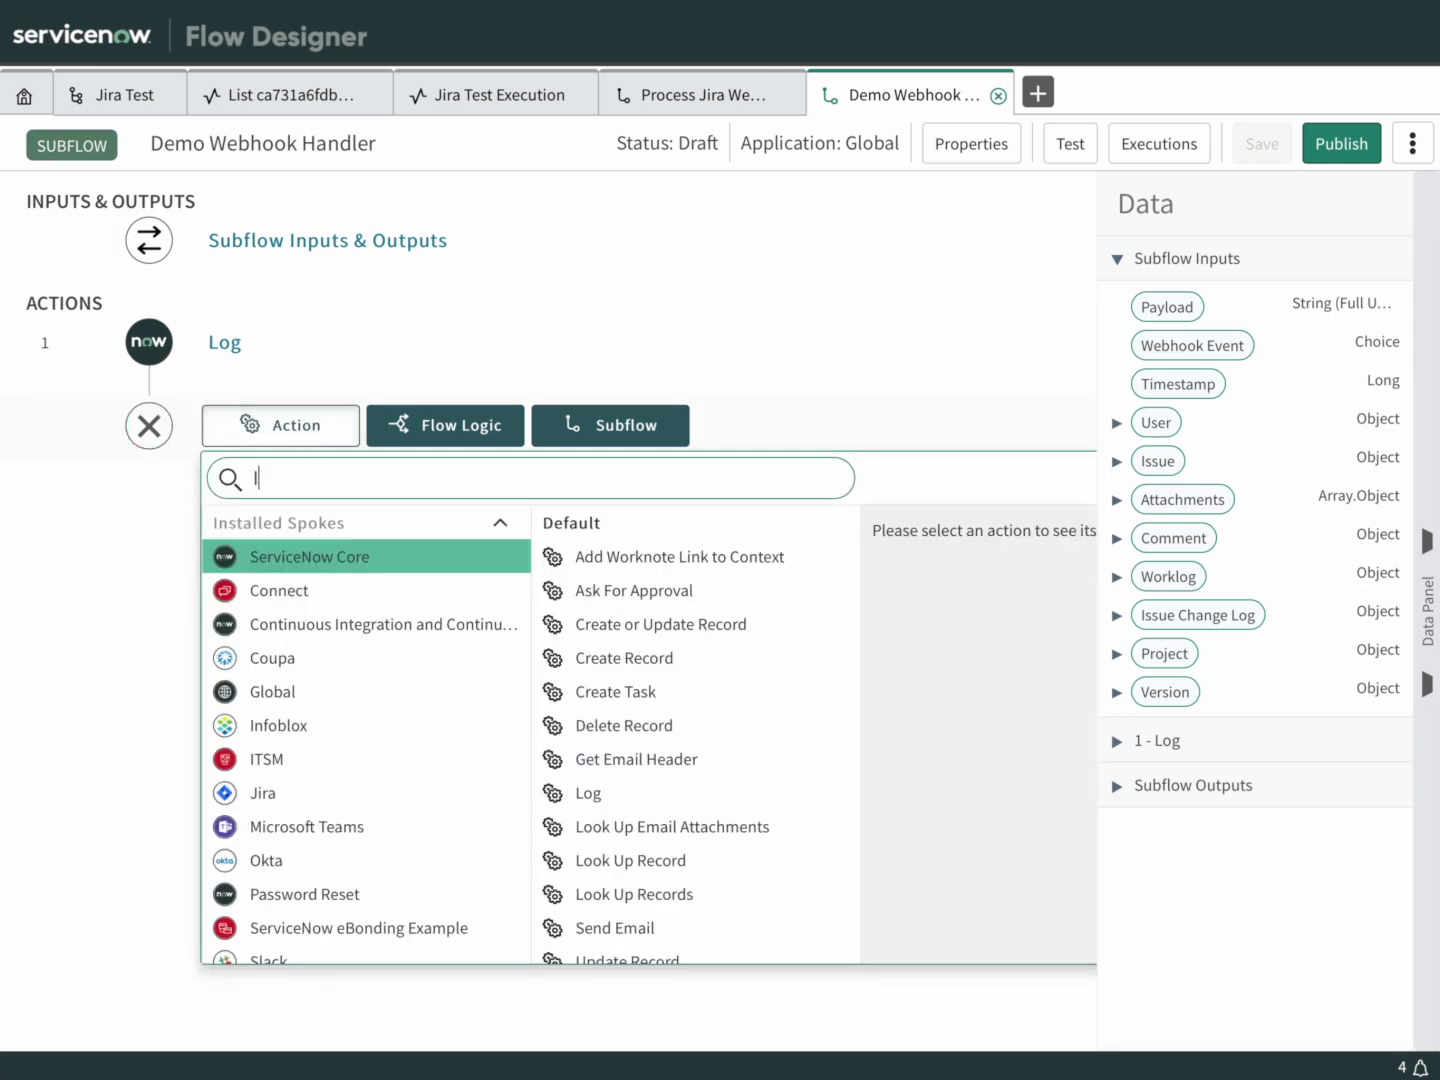
type("look up")
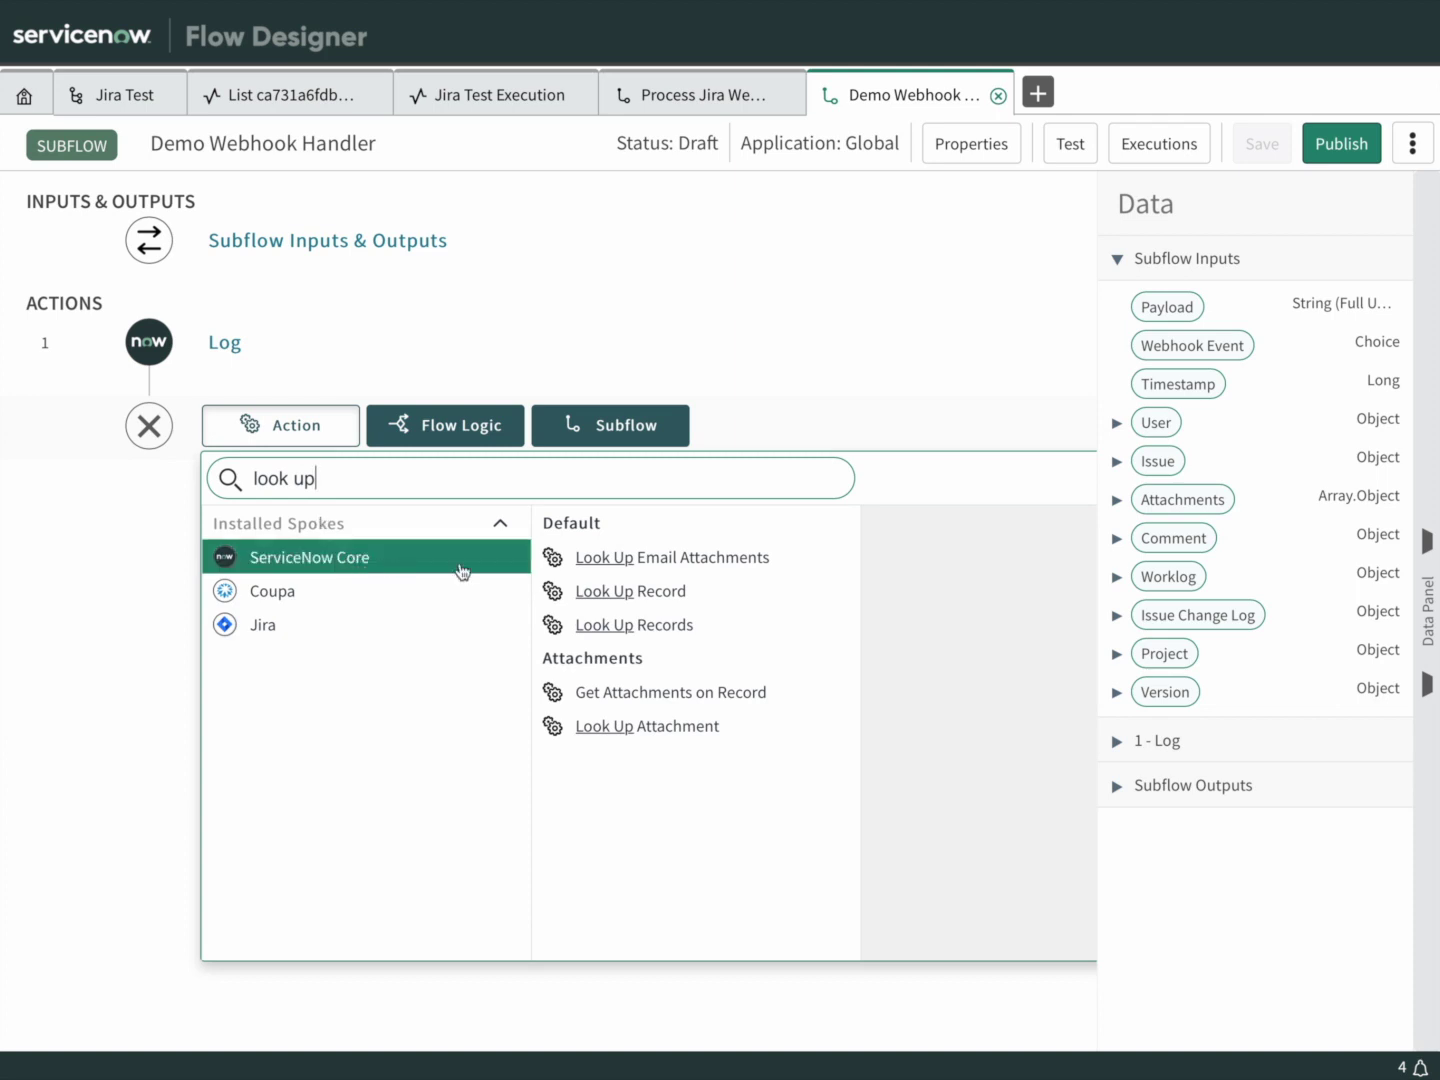
left_click(686, 591)
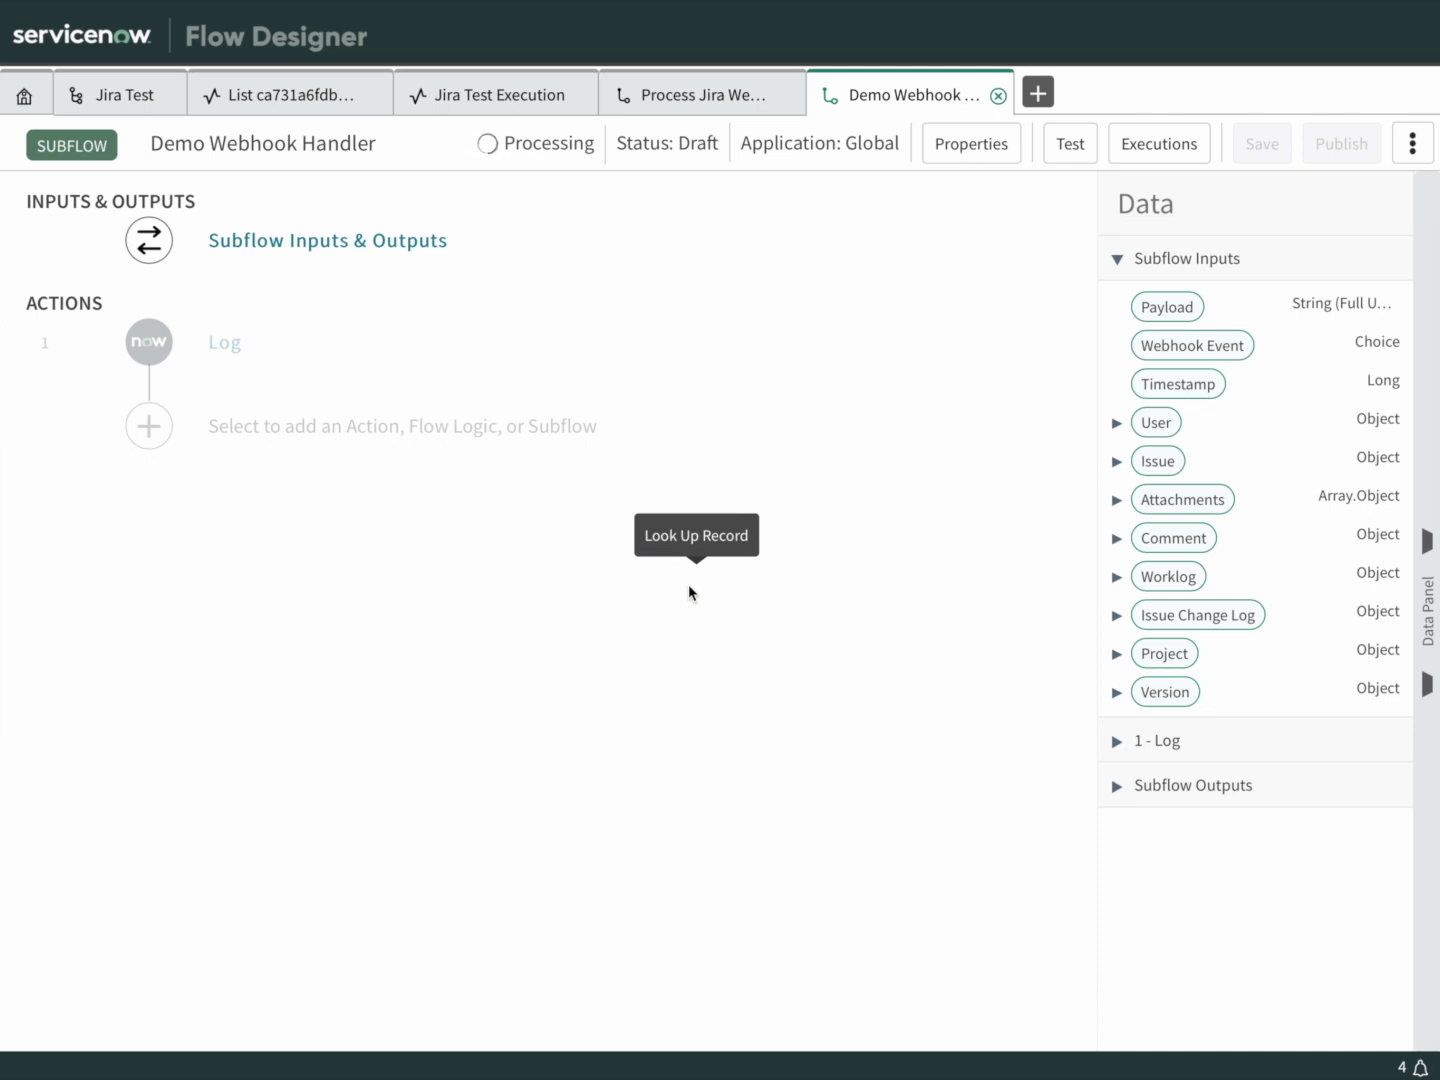
left_click(673, 550)
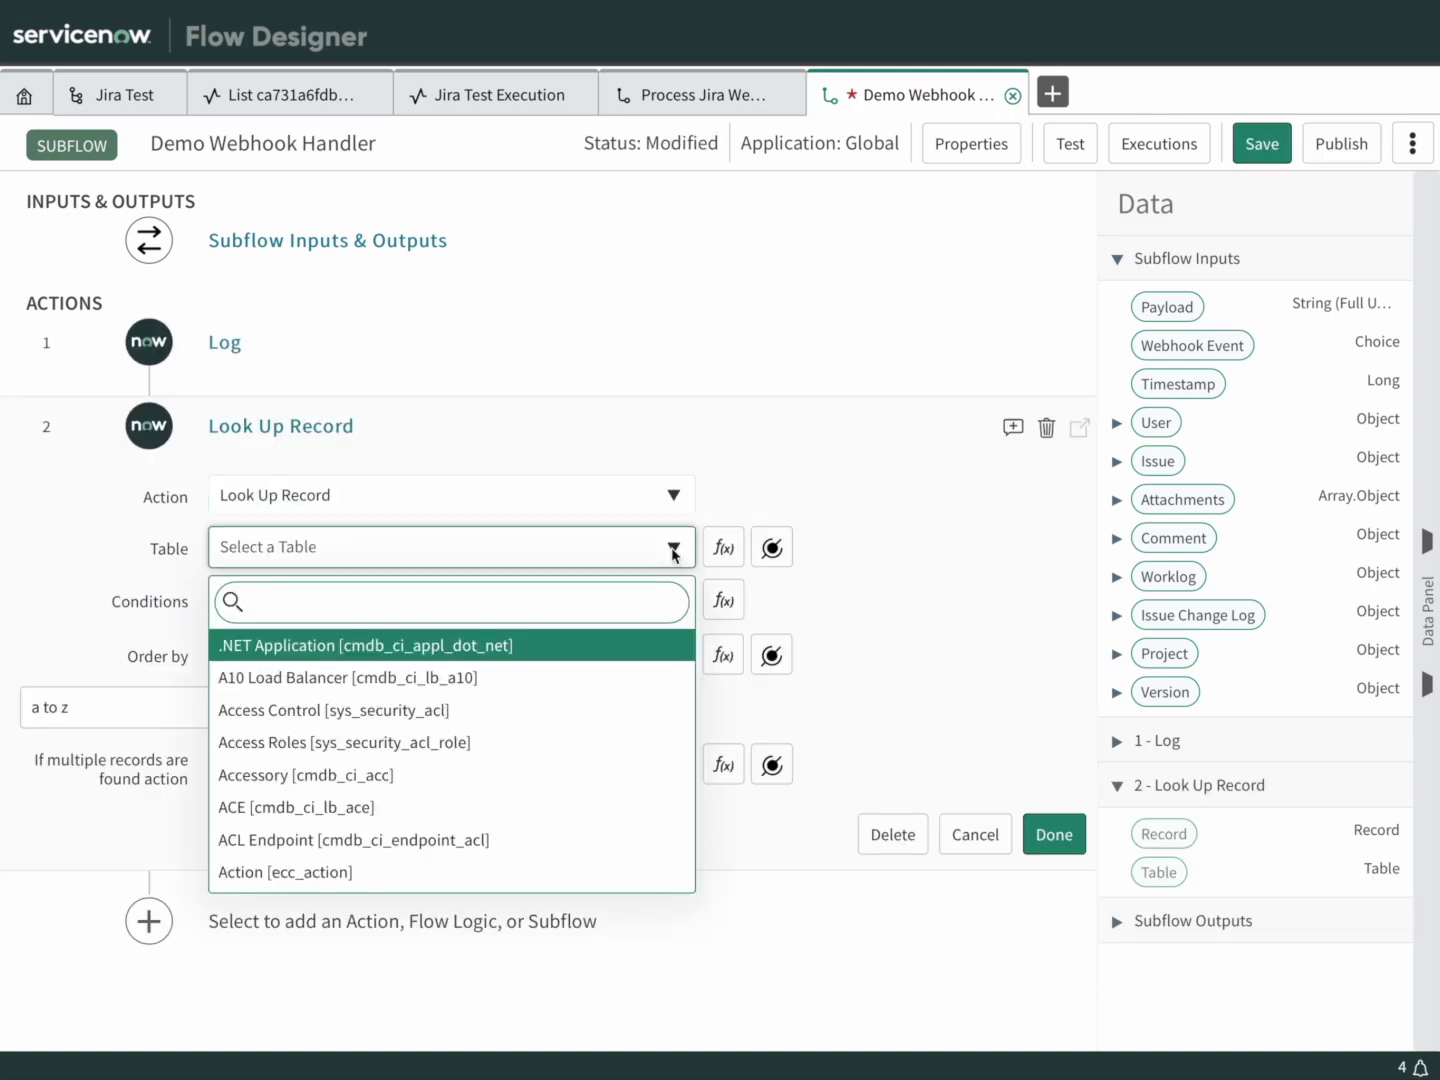
type("incident")
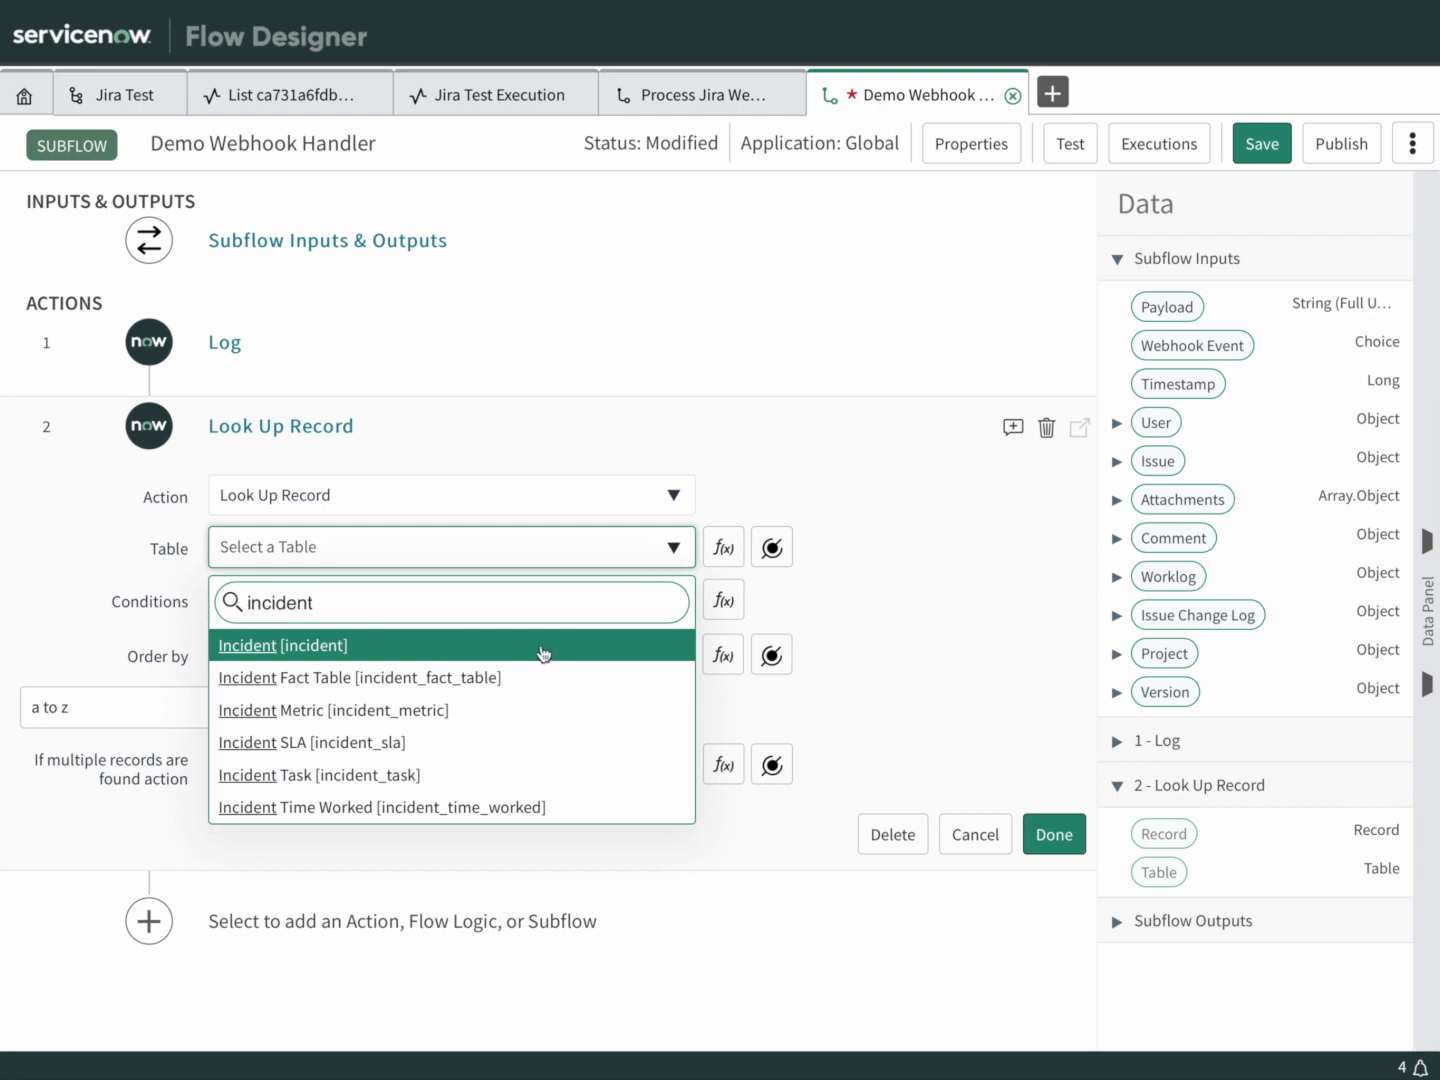
left_click(539, 646)
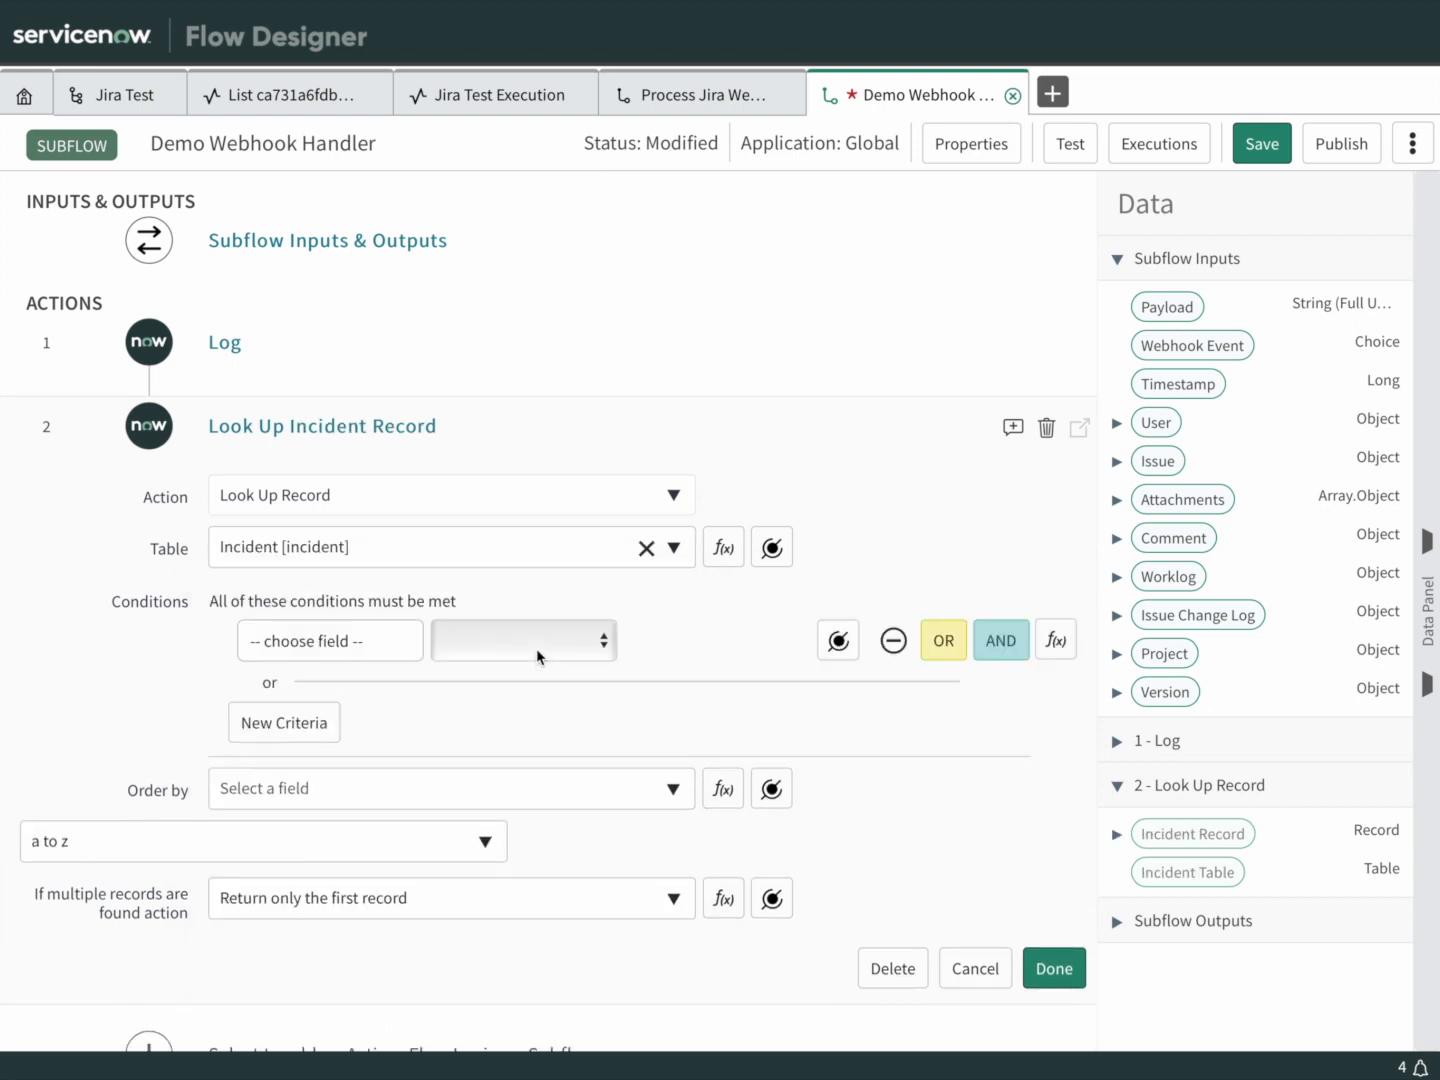
- Set the lookup condition to Correlation ID is the Jira Issue ID
left_click(400, 648)
type("correl")
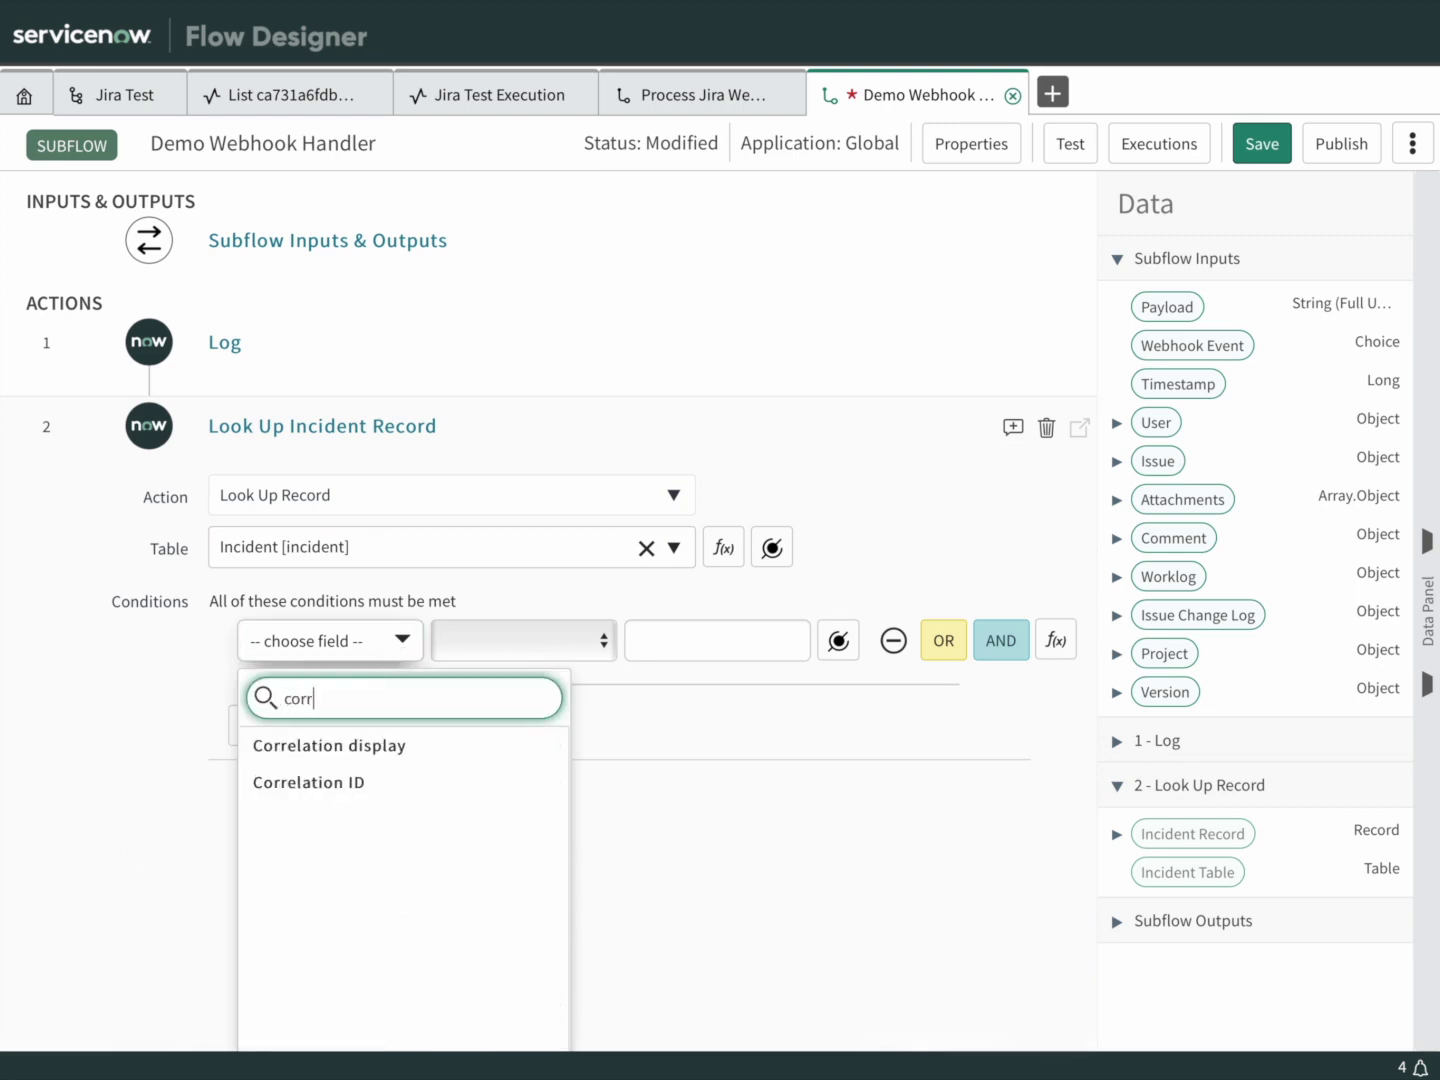
left_click(377, 781)
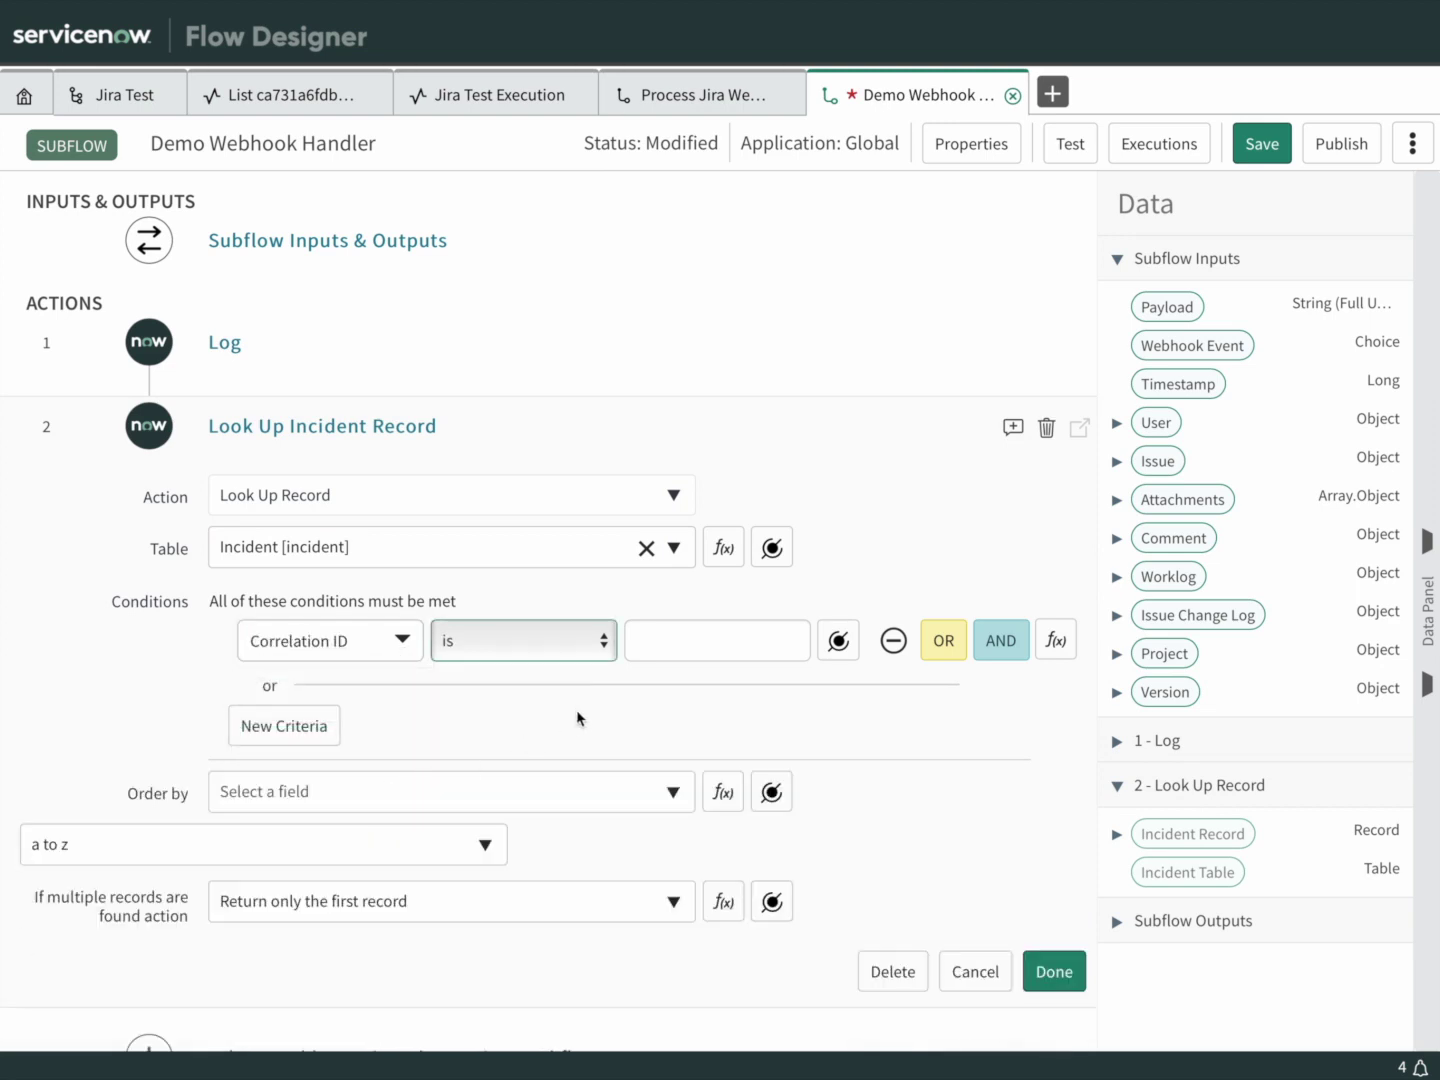
left_click(1118, 465)
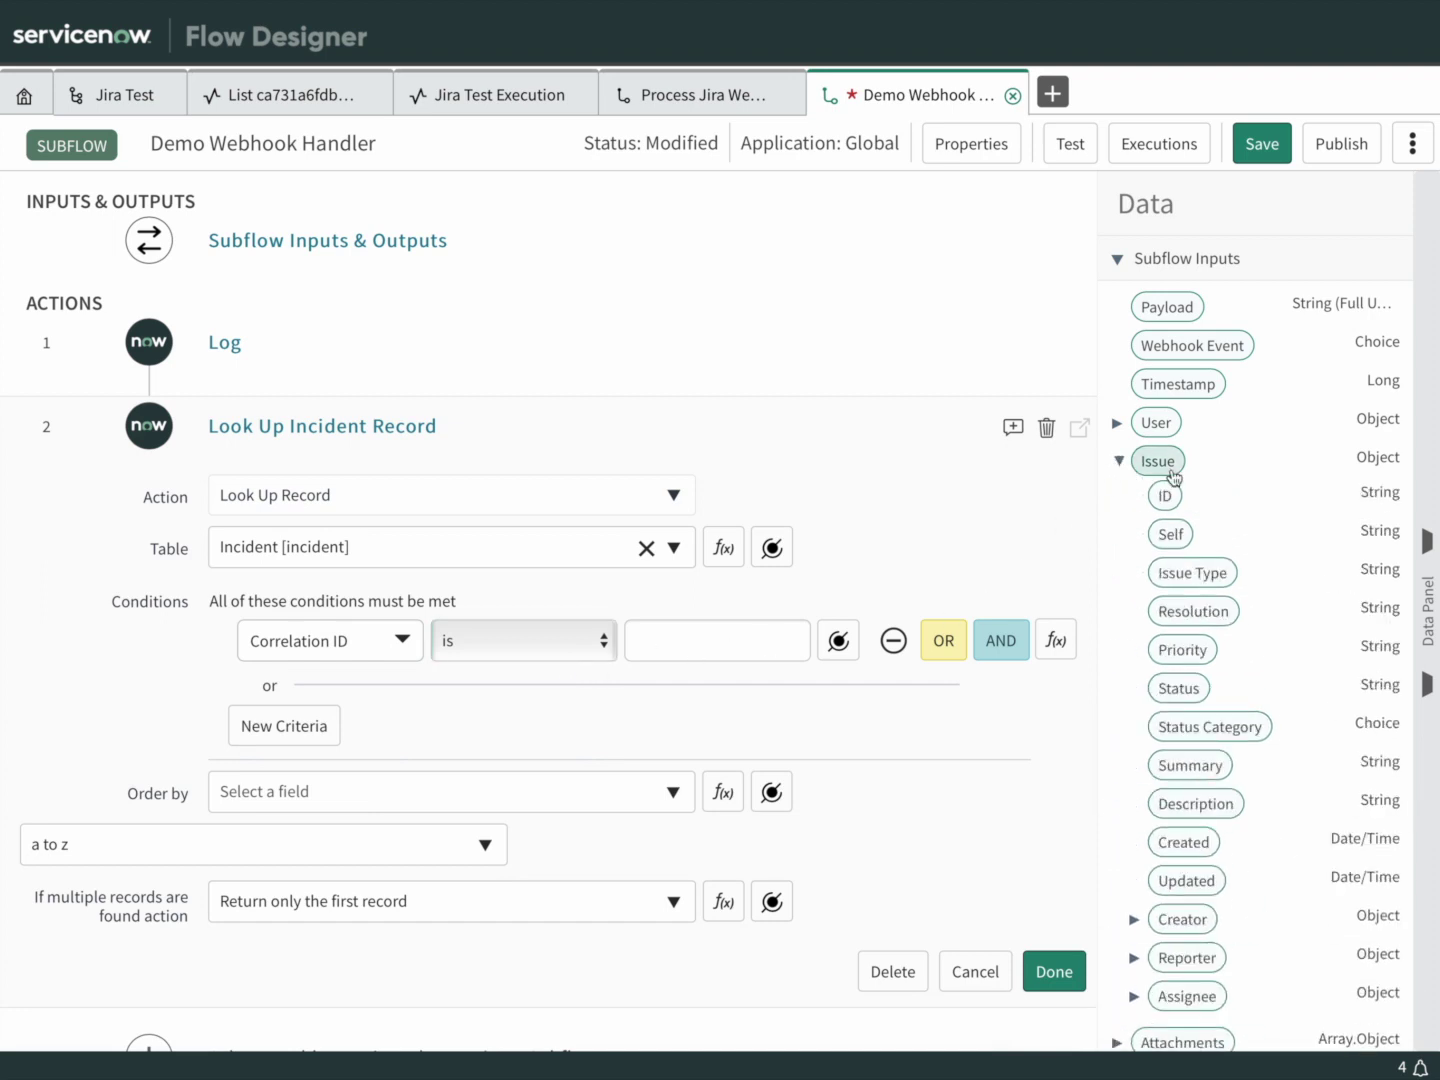
left_click_drag(1164, 495, 687, 642)
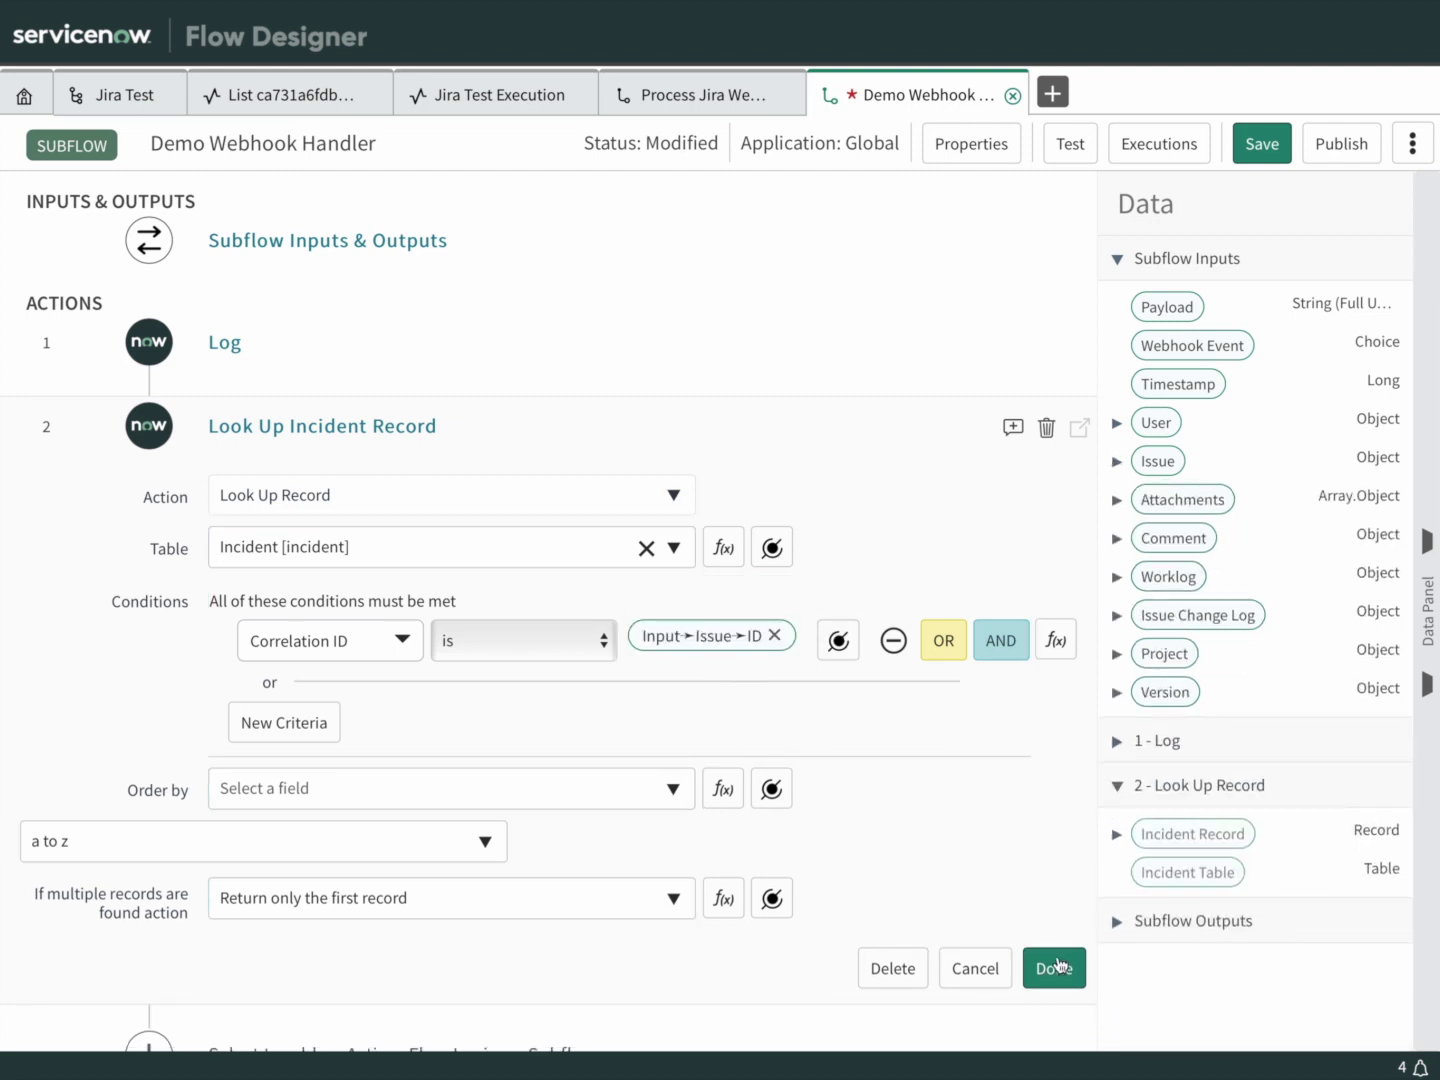
left_click(1058, 965)
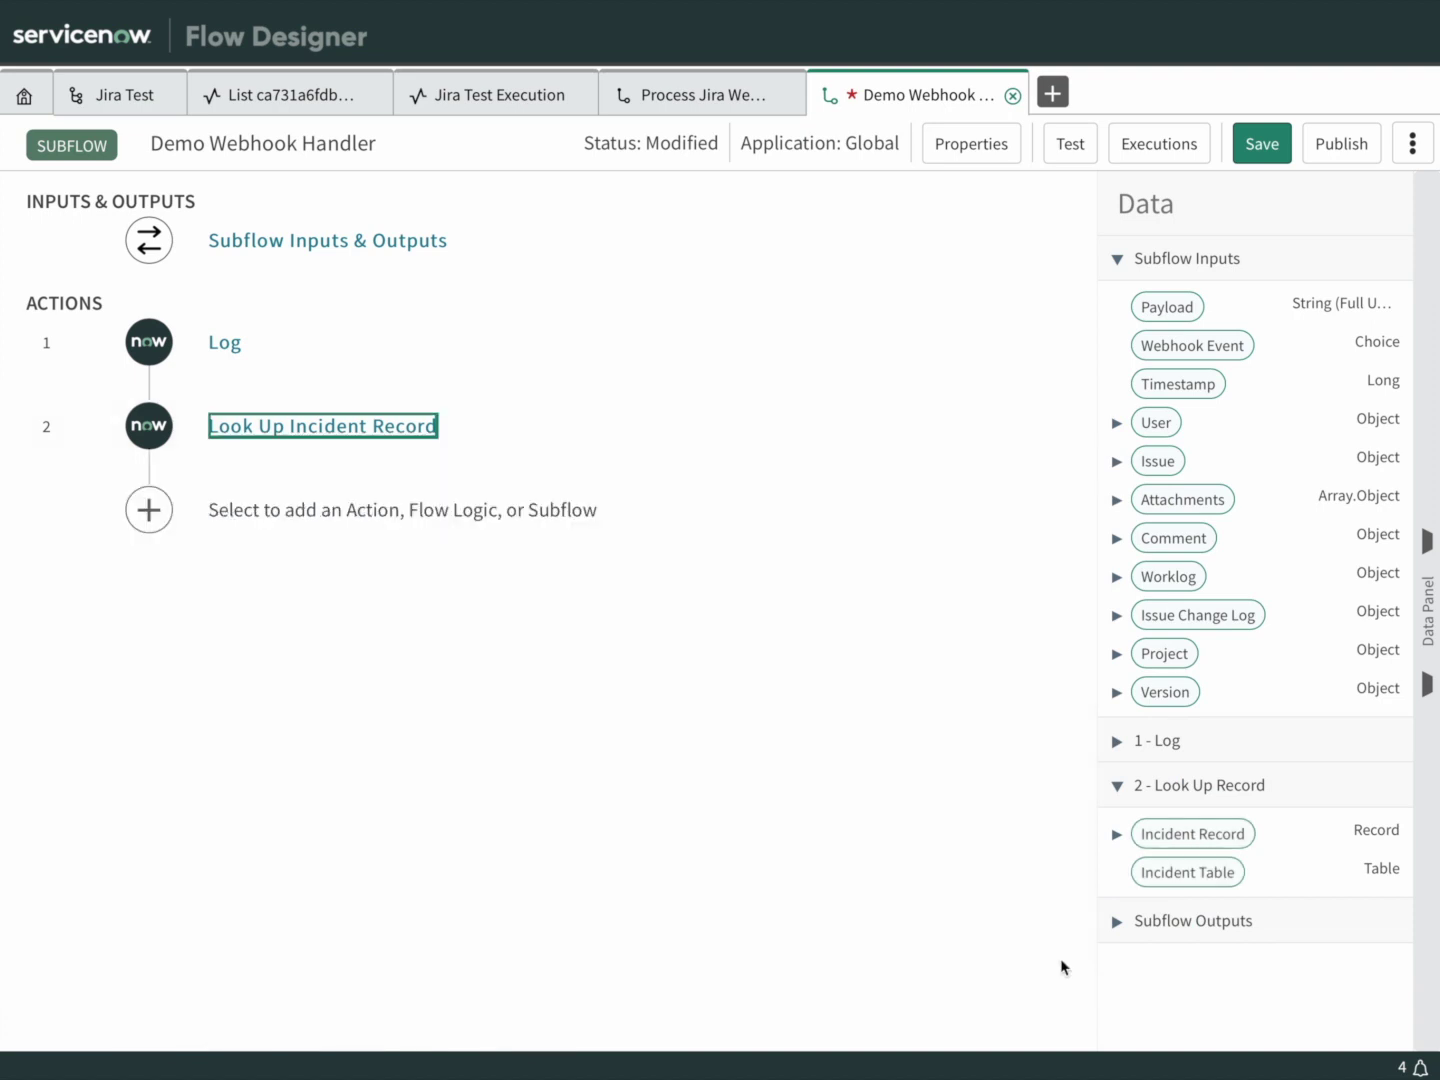
- Add an Update Record action as step 3, targeting the found Incident Record
left_click(150, 520)
left_click(271, 512)
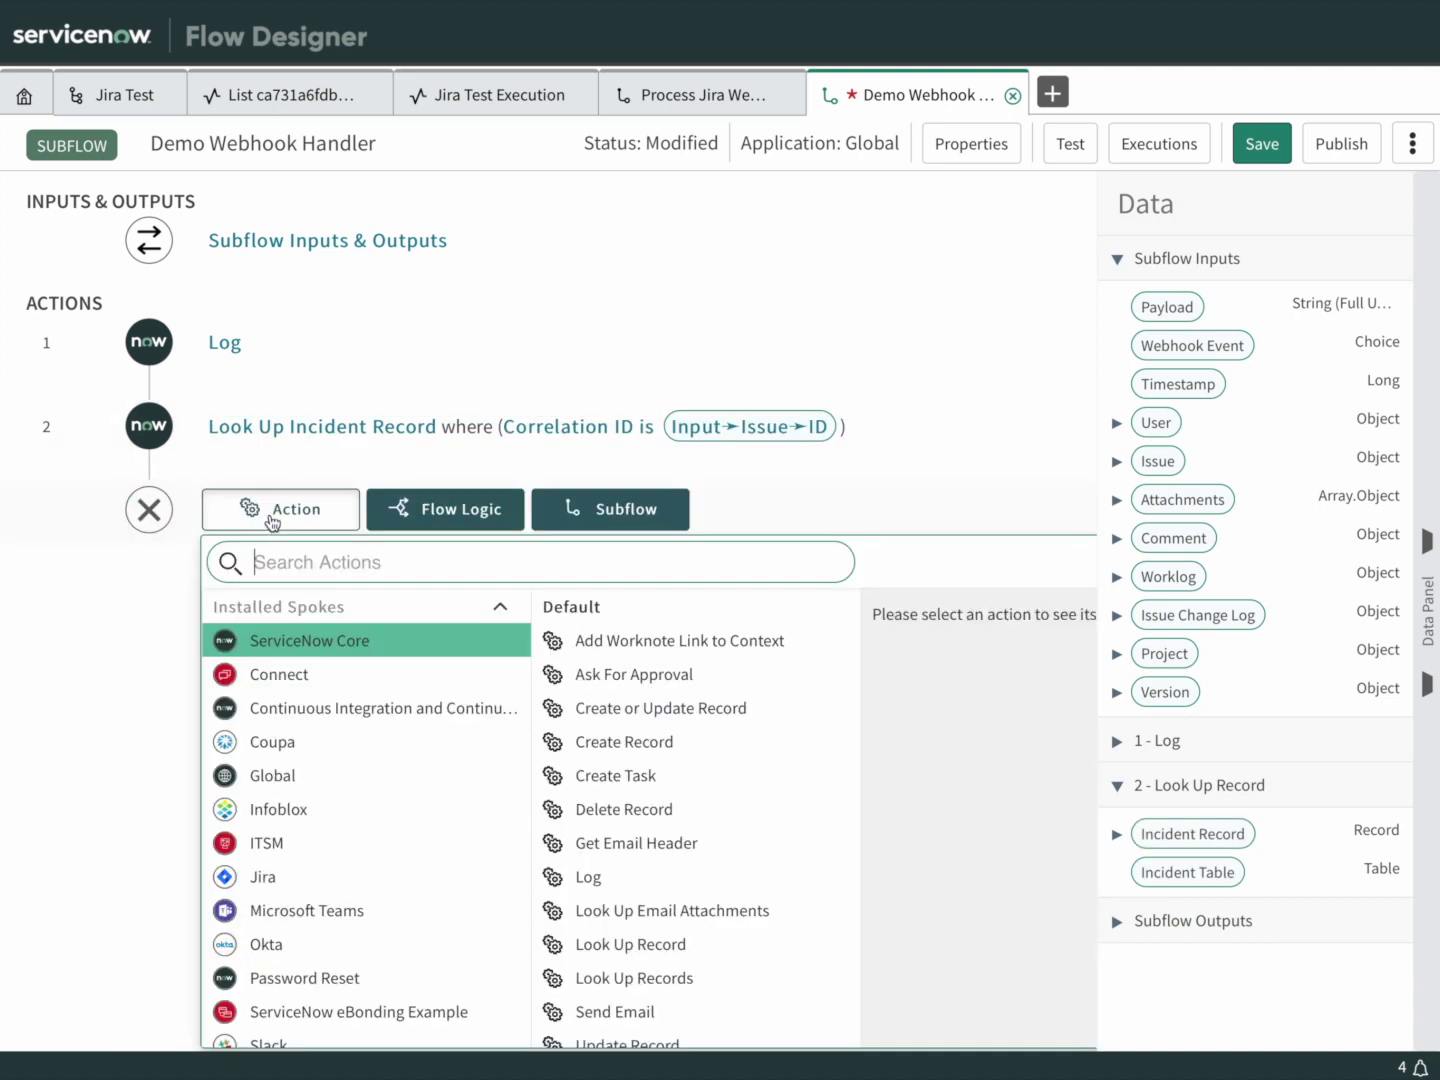
type("update")
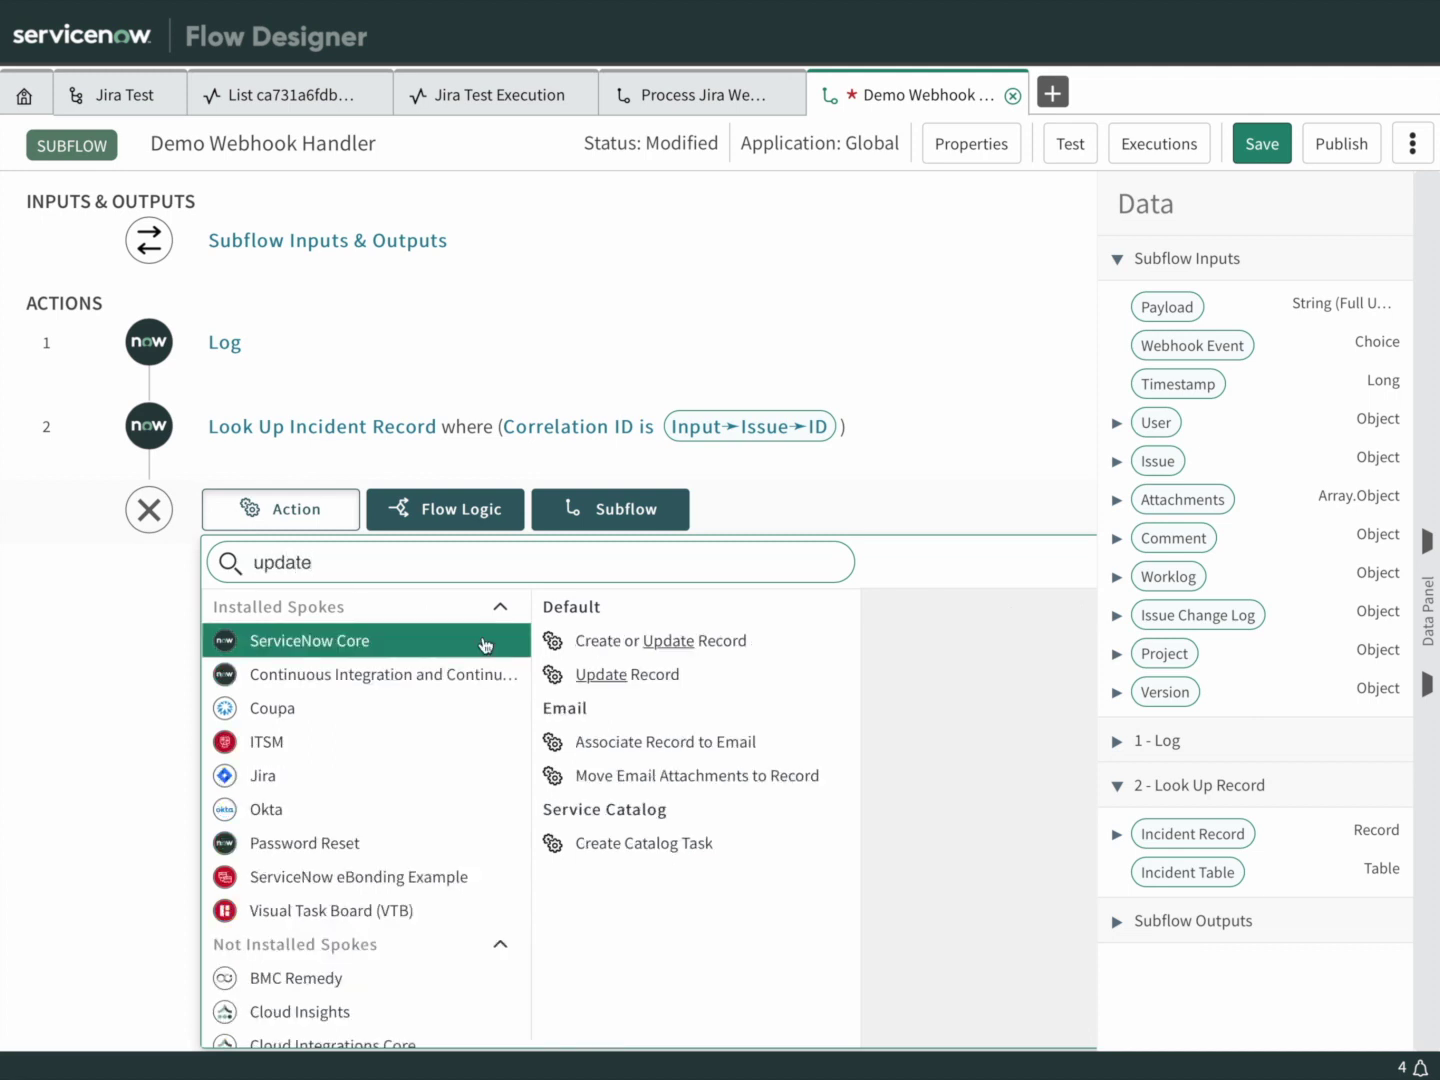
mouse_move(645, 682)
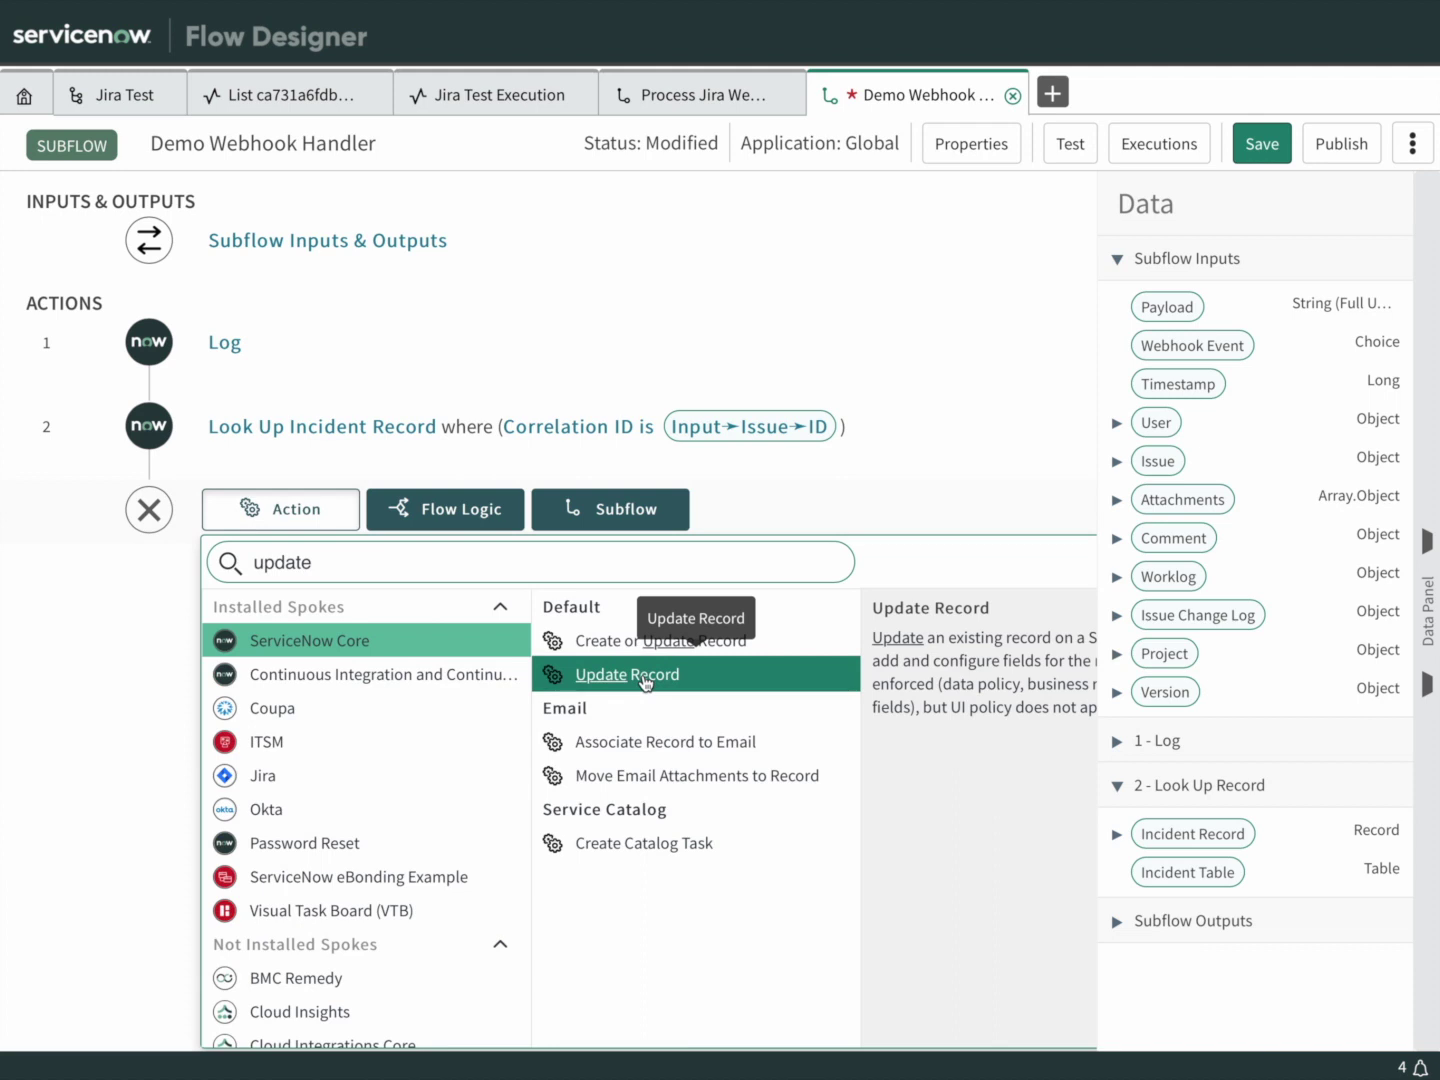
left_click(645, 676)
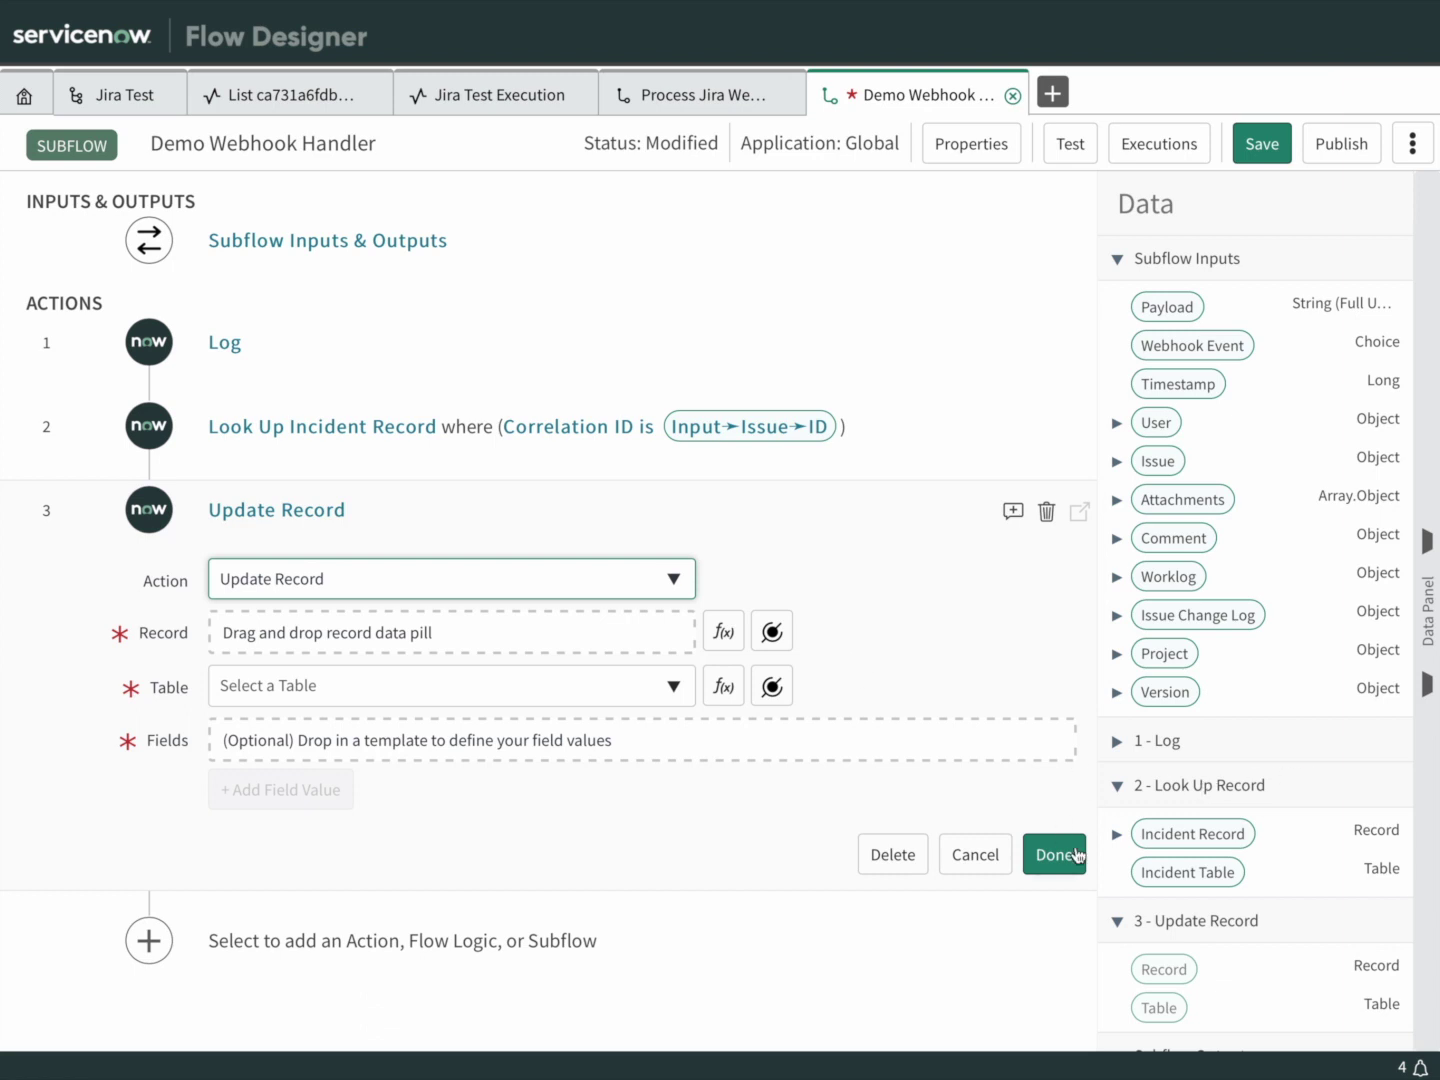
left_click_drag(1238, 850, 329, 623)
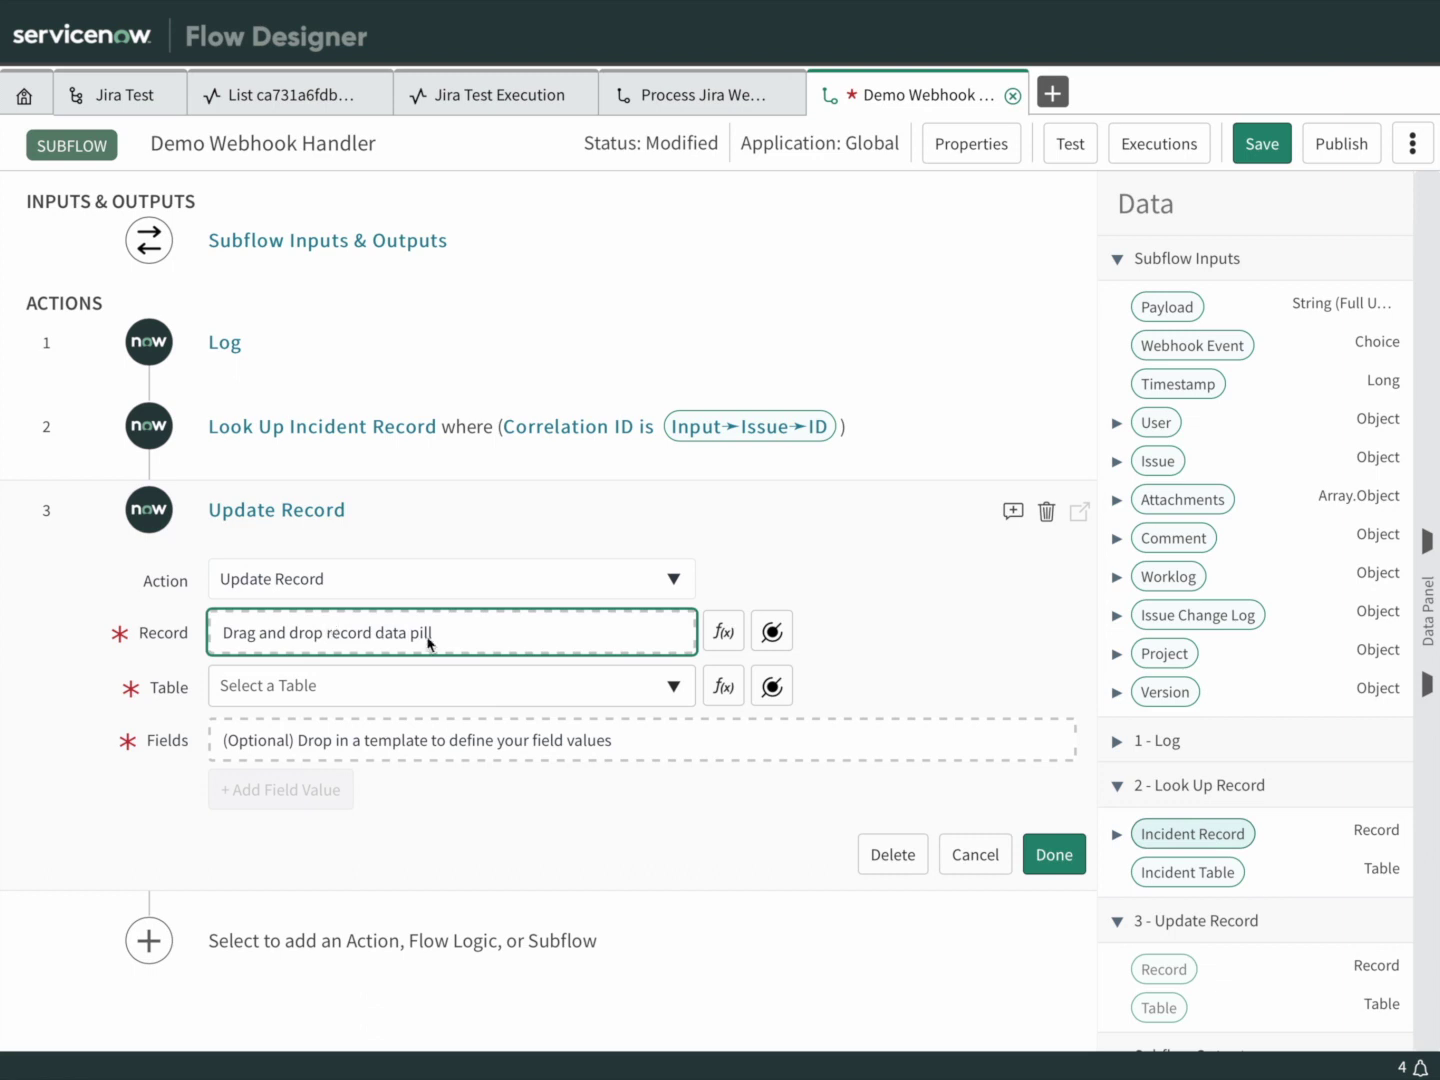
left_click_drag(428, 643, 429, 645)
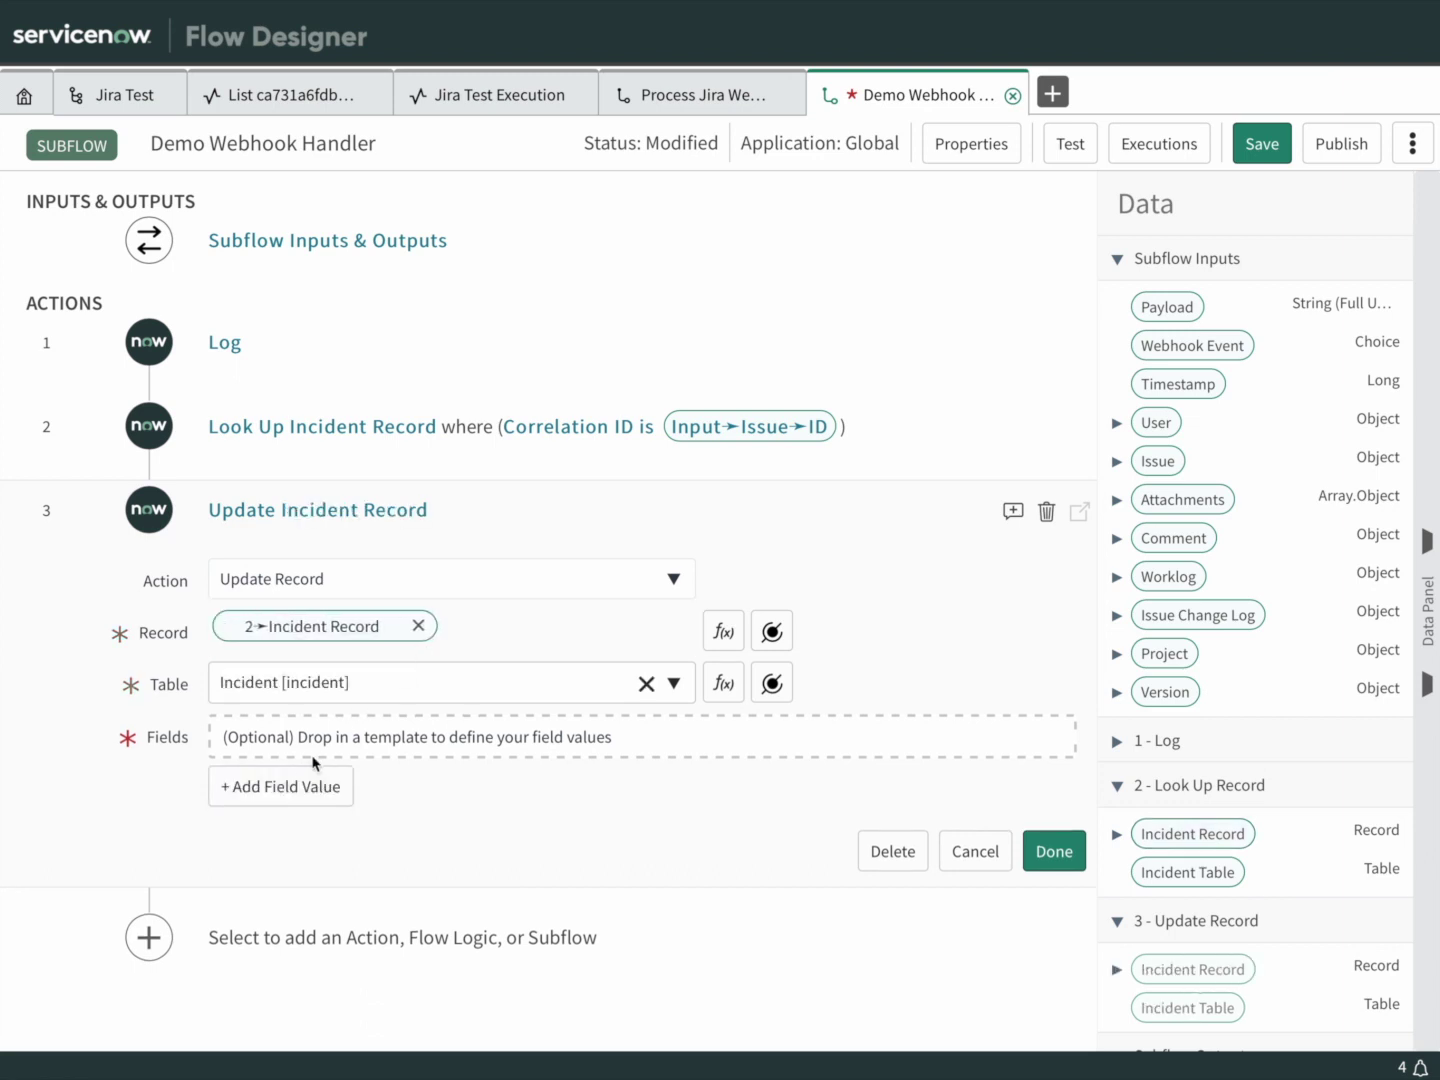
- Set the incident's Description field to the Jira issue's Description
left_click(301, 784)
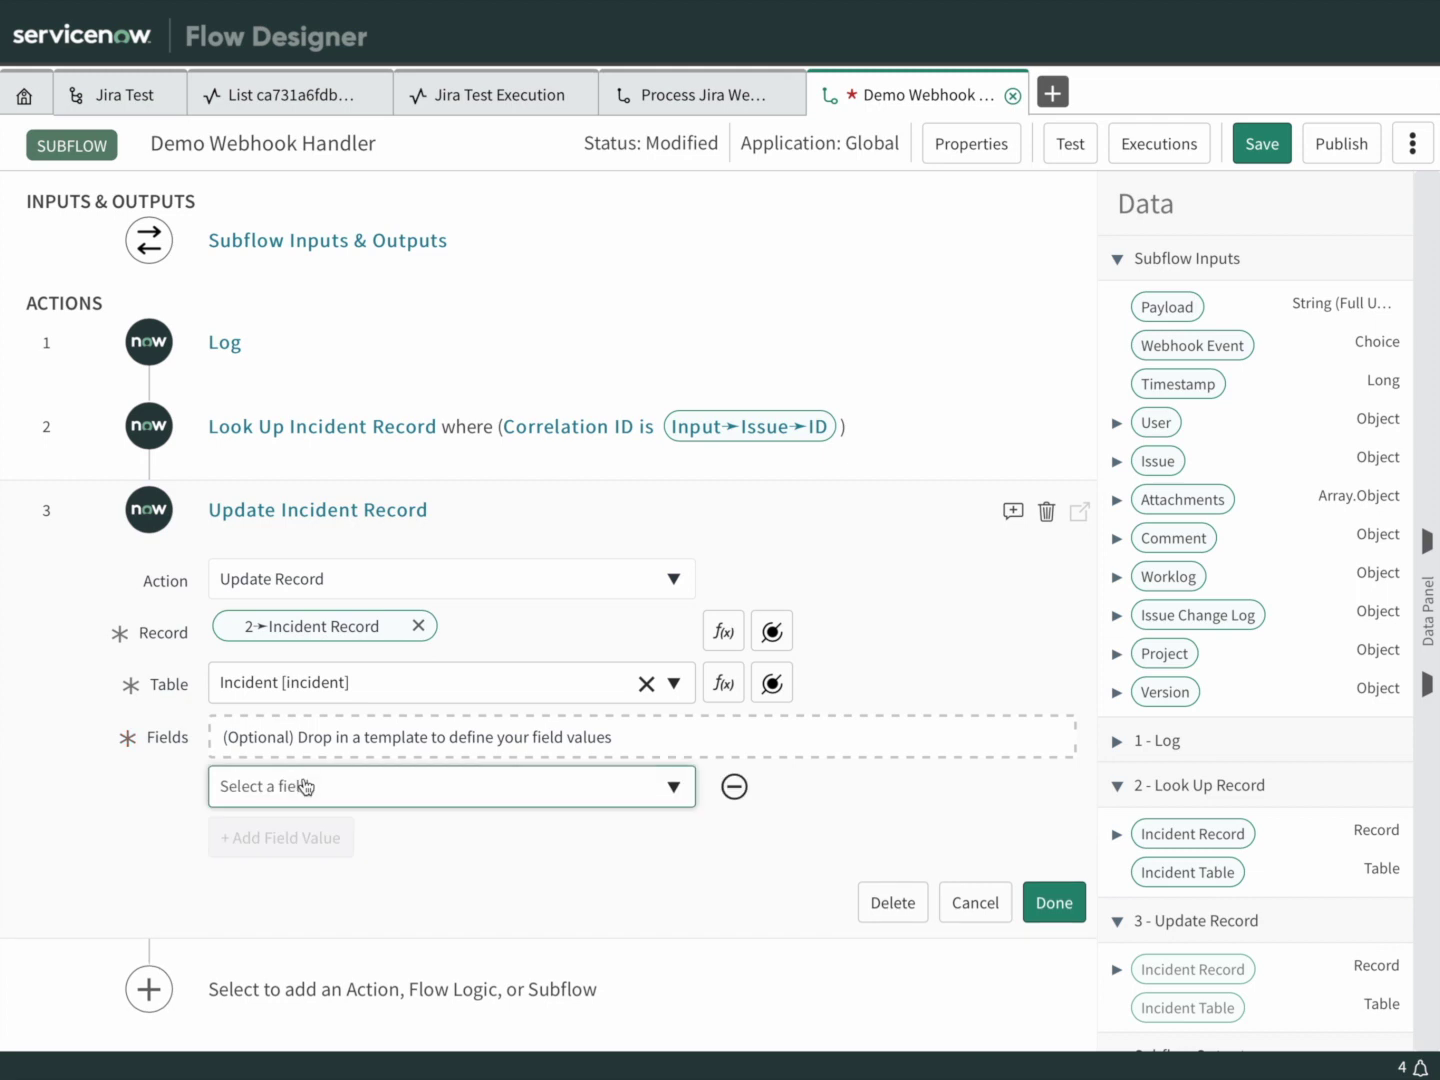
left_click(379, 797)
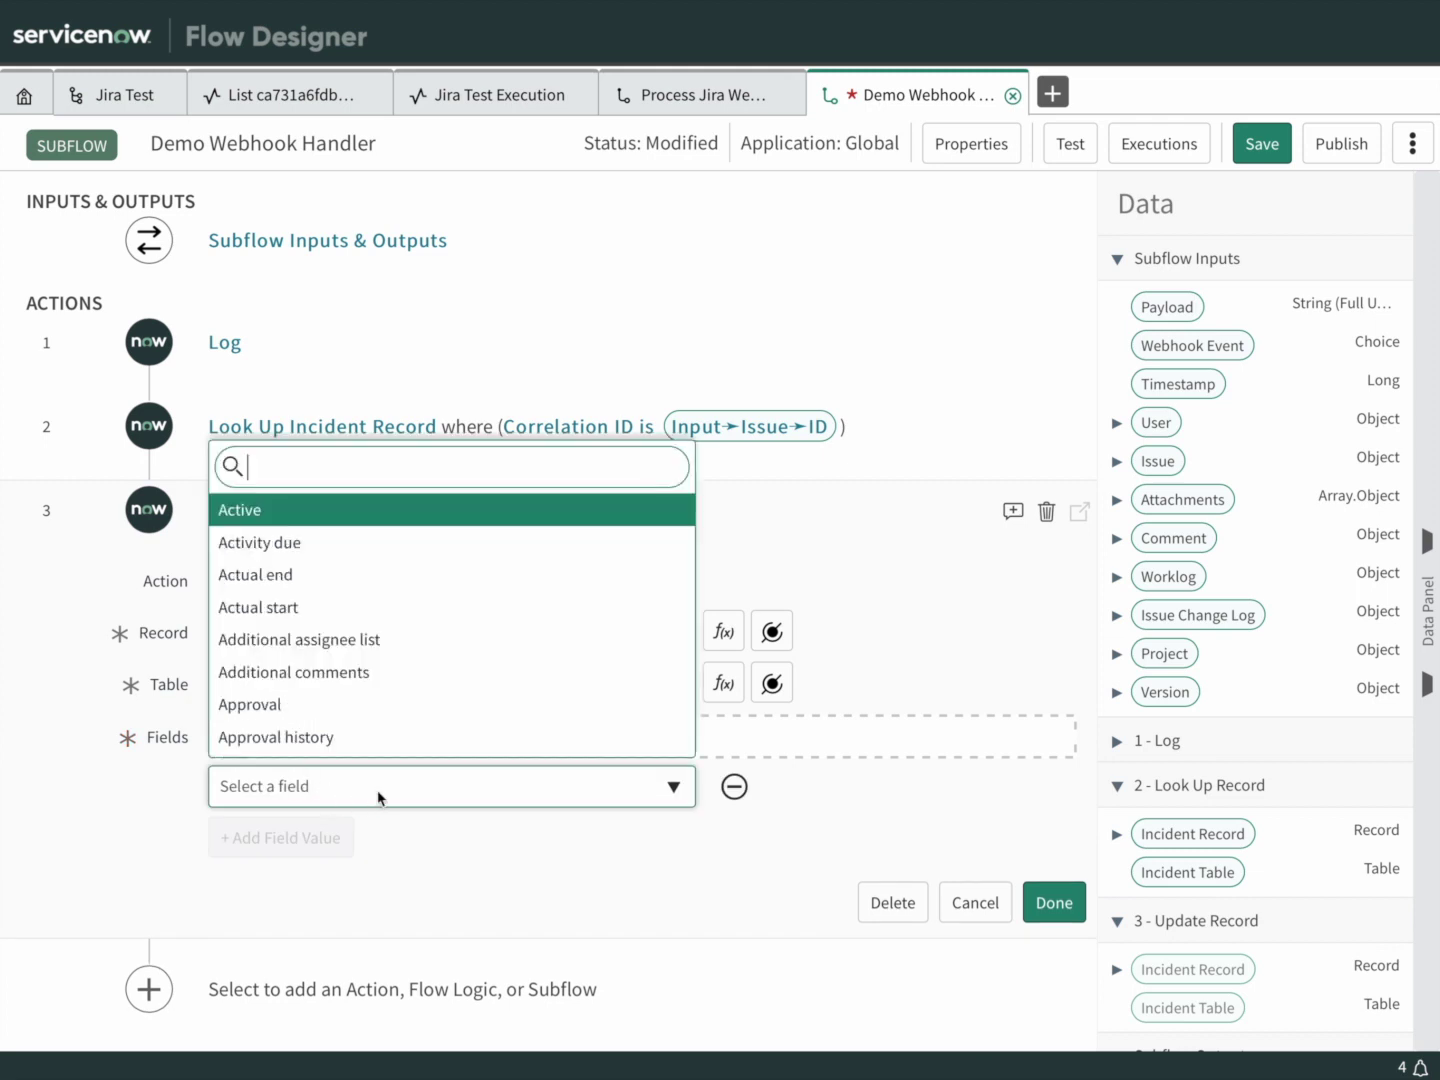
type("desc")
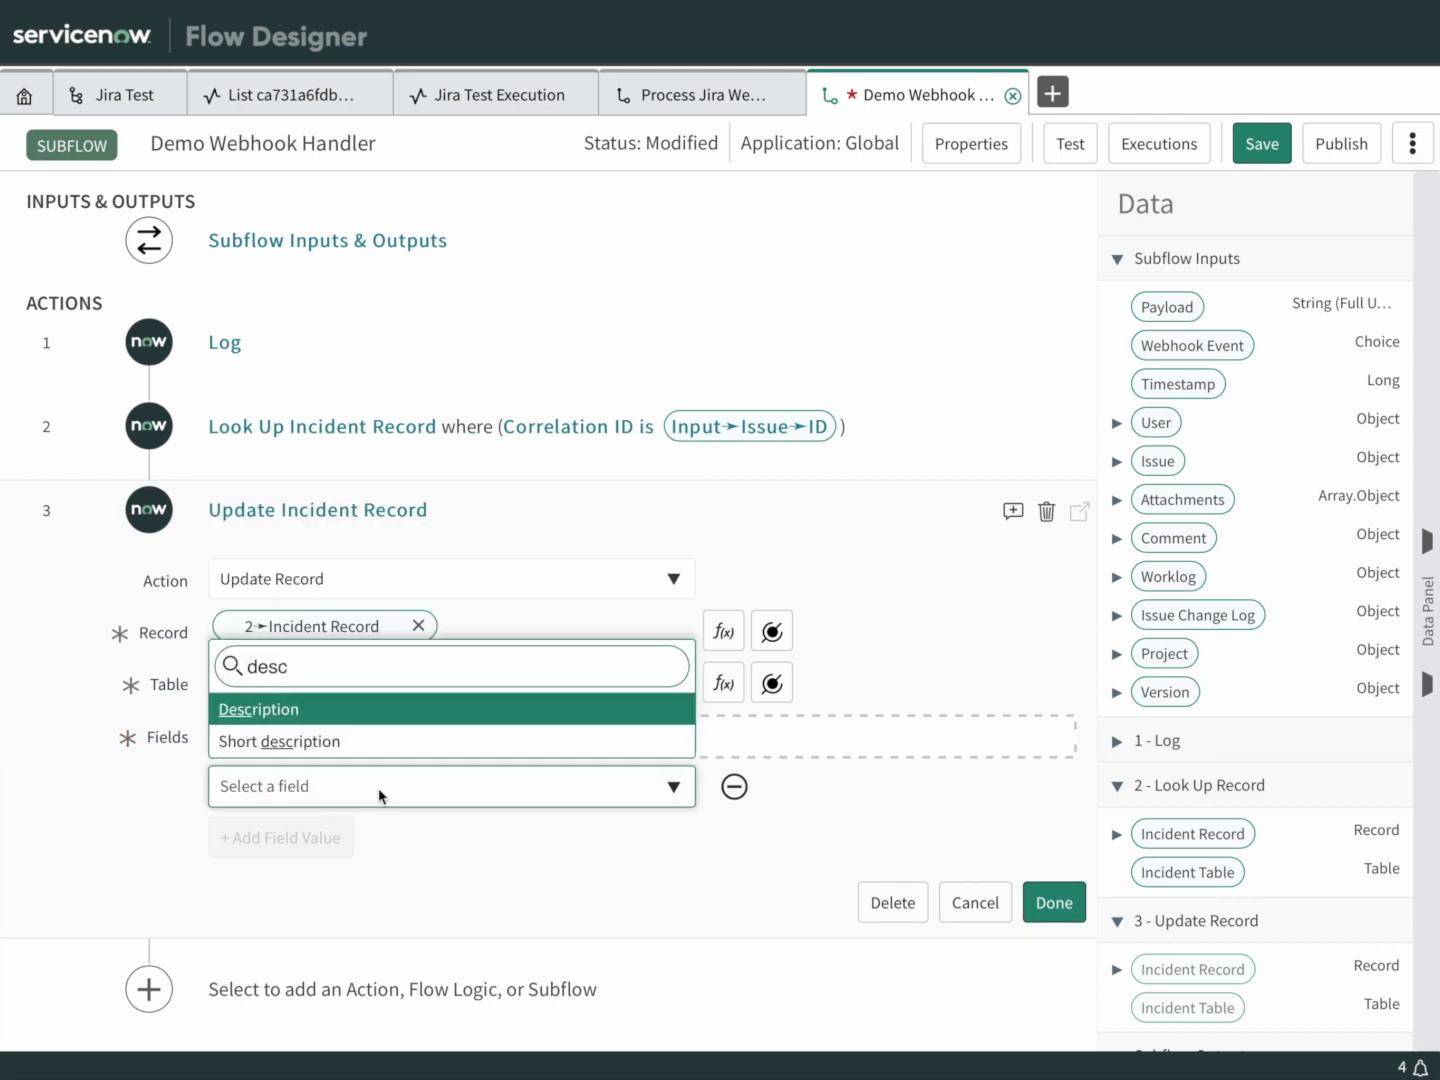
left_click(343, 726)
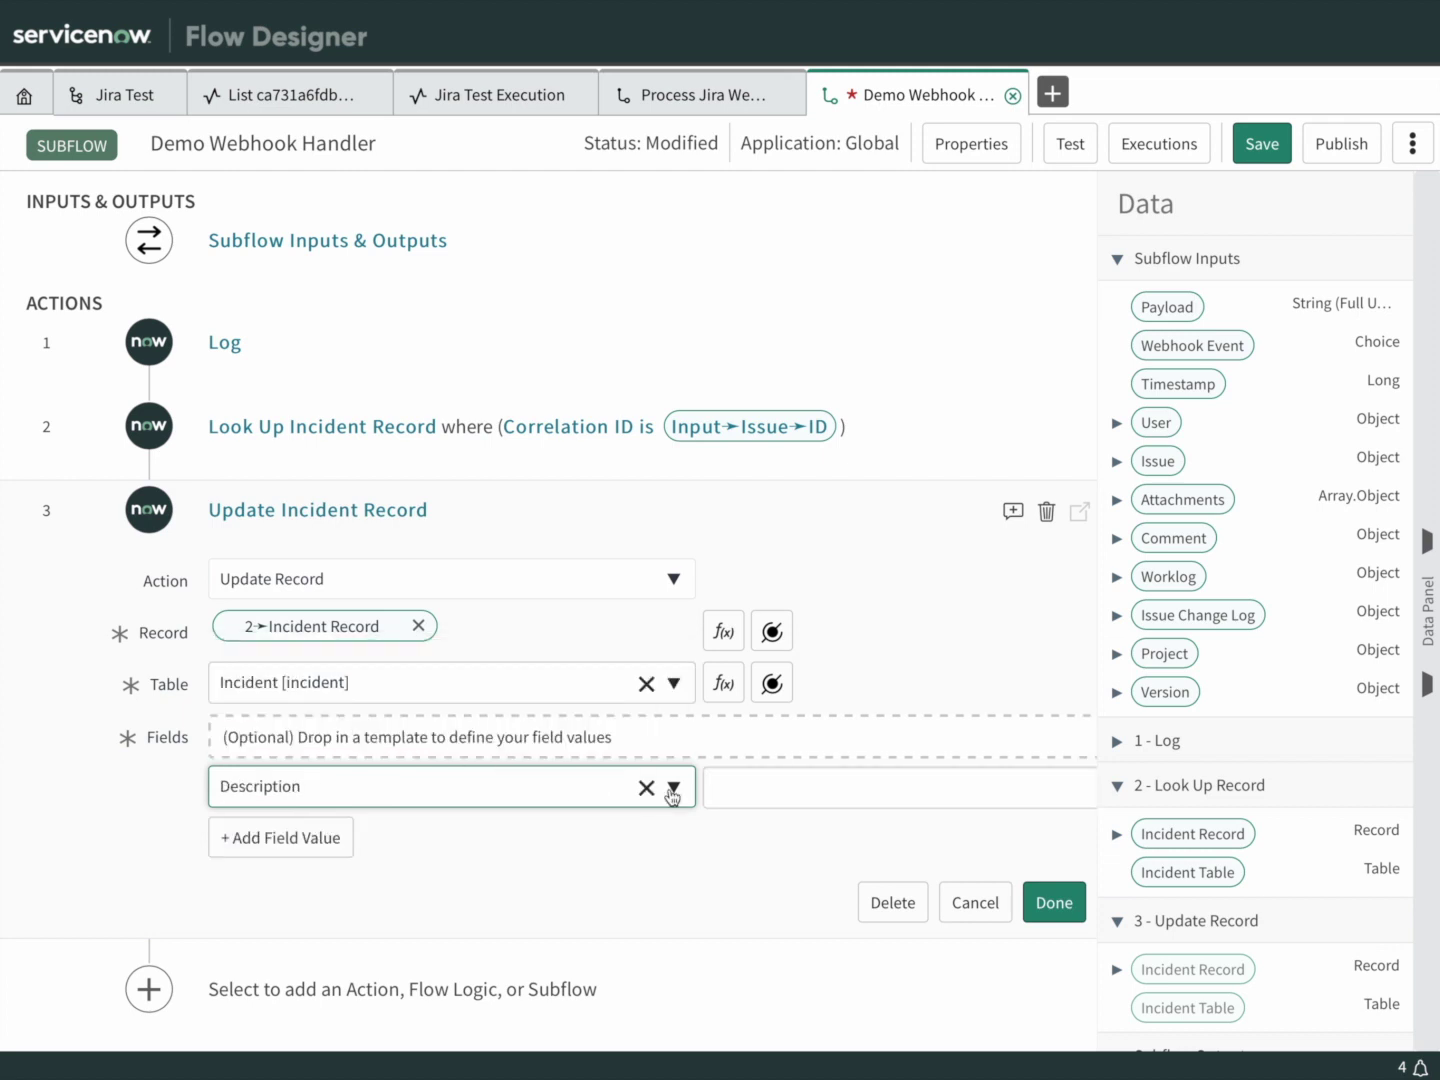
left_click(777, 798)
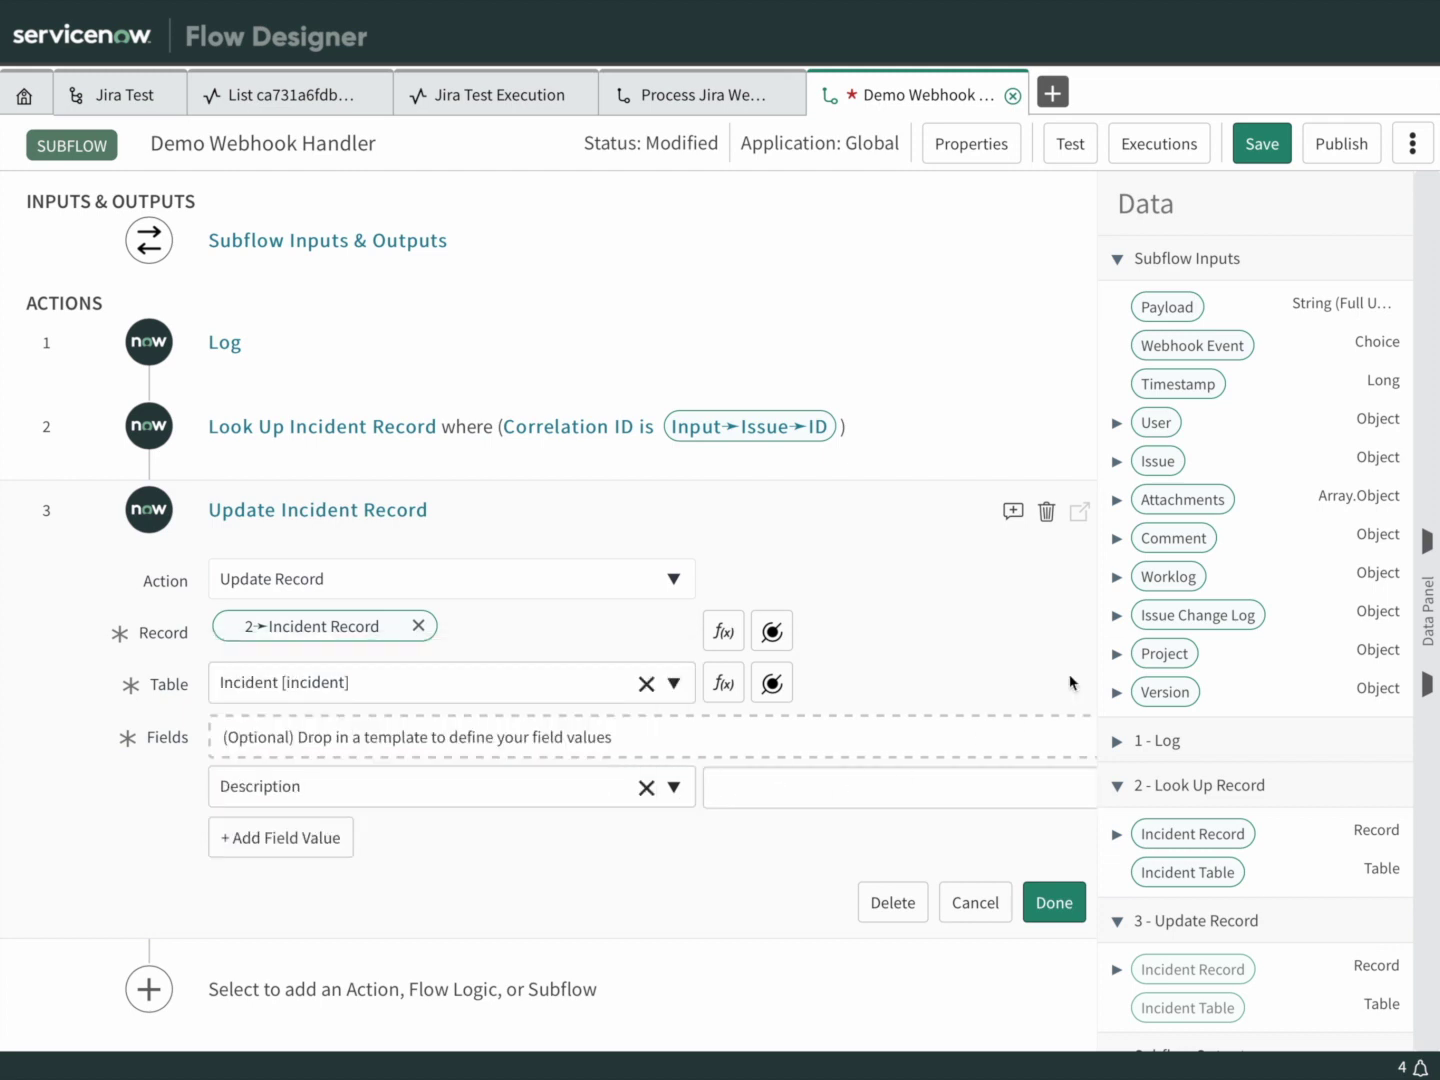
left_click(1117, 465)
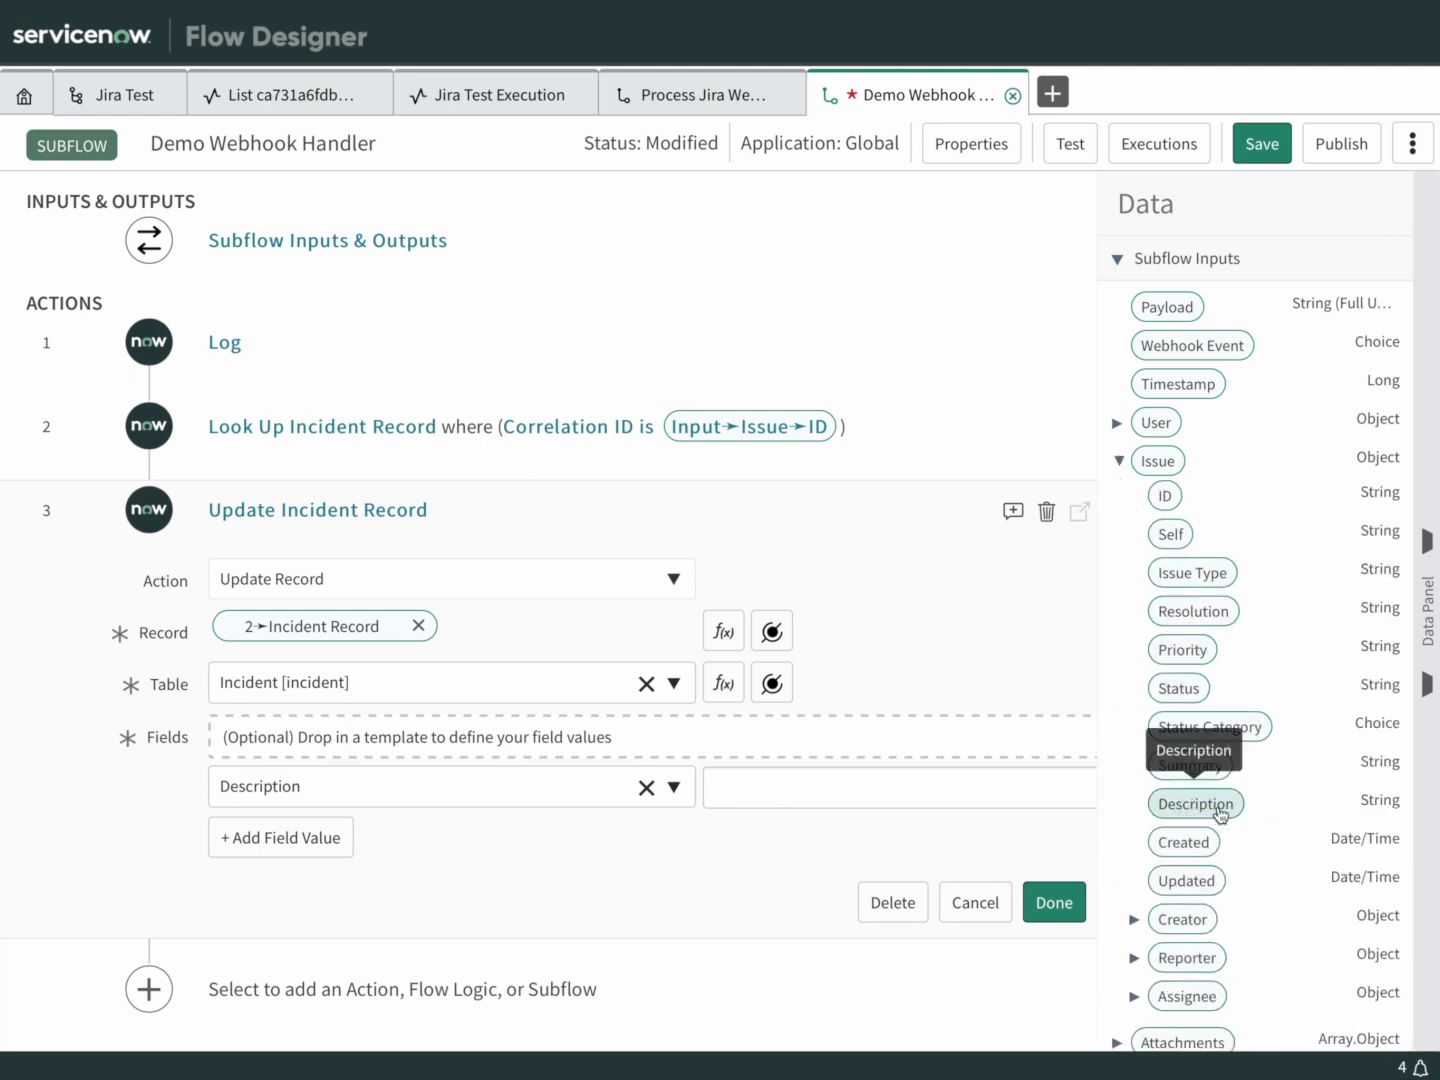
left_click_drag(1221, 810, 868, 786)
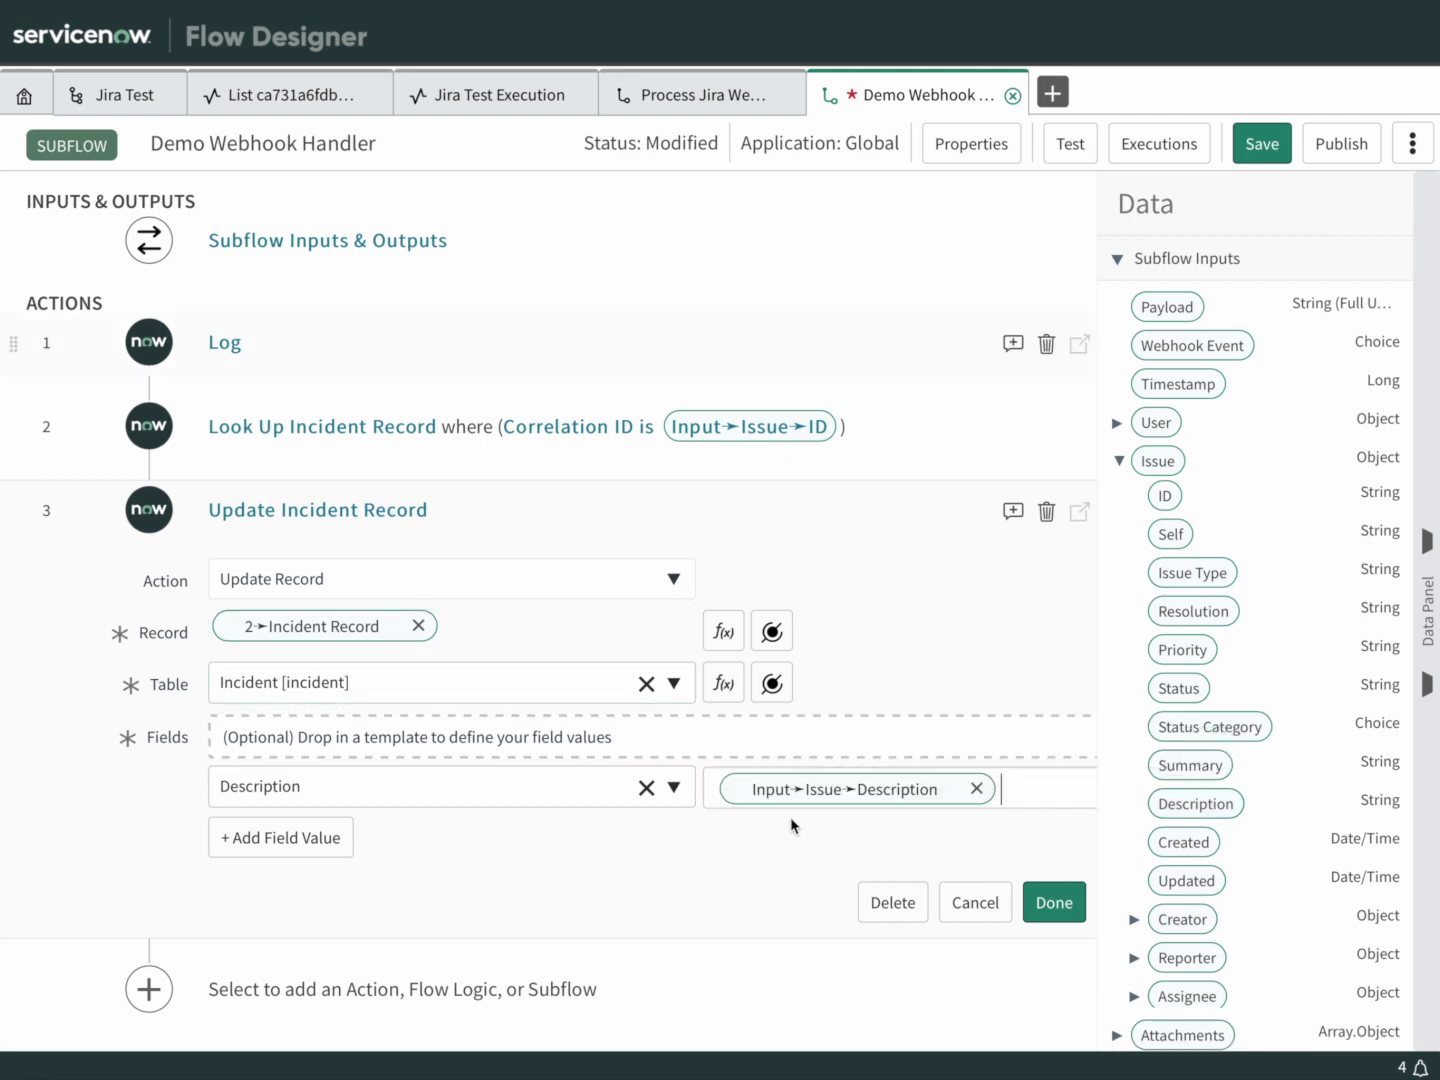
left_click(1054, 904)
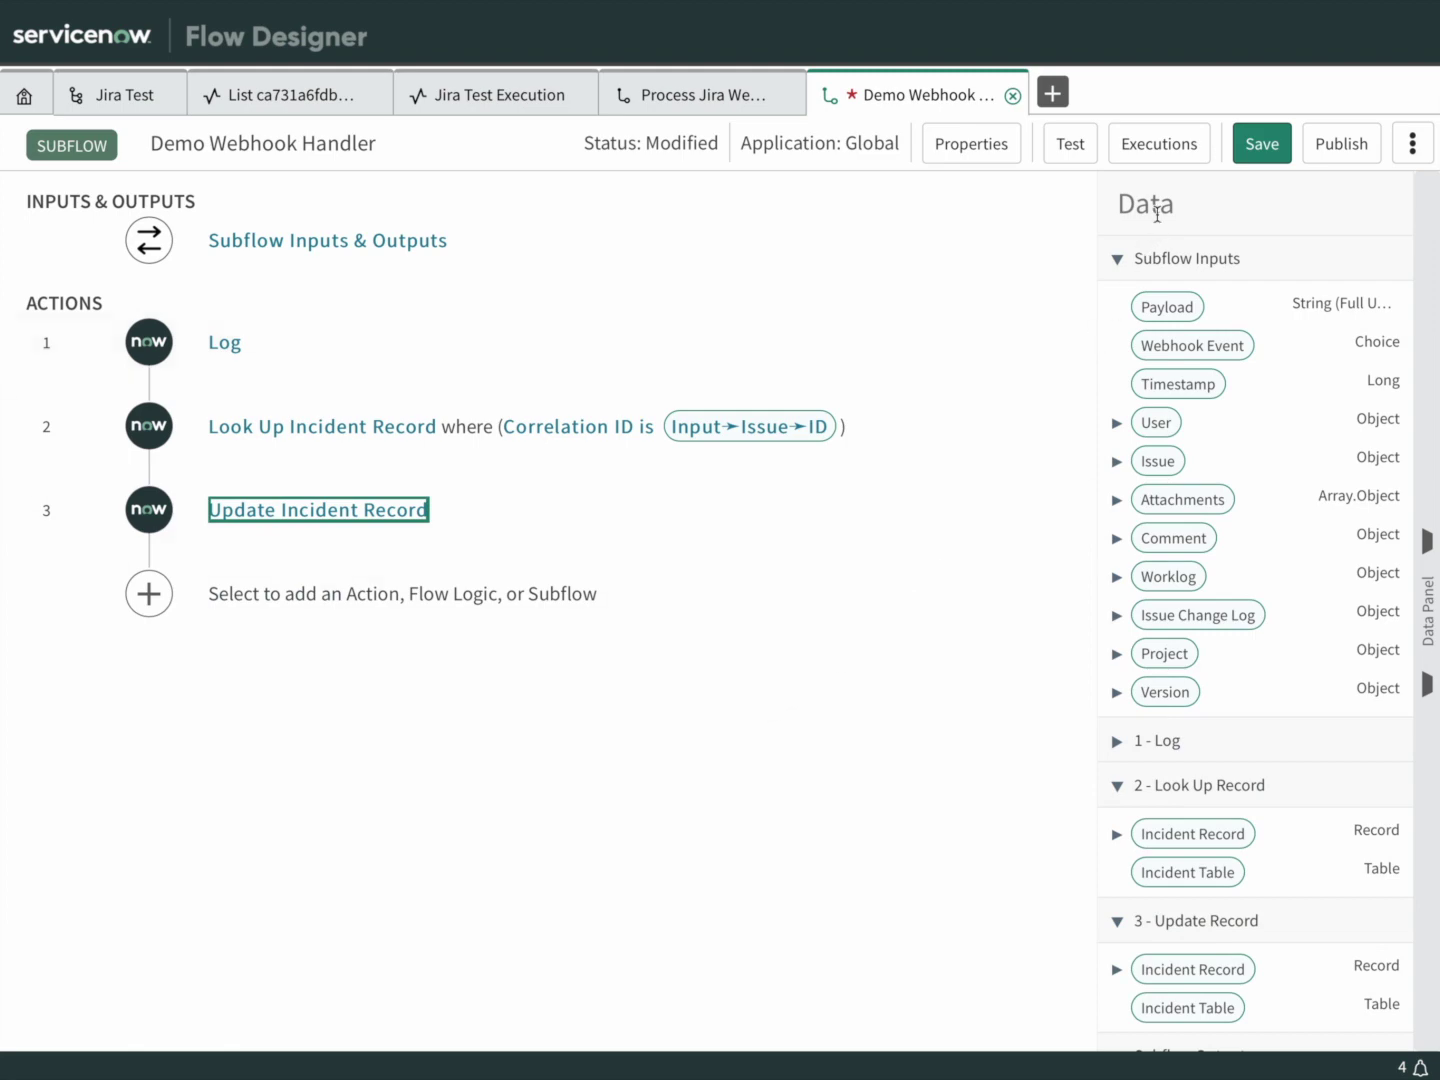
- Save and publish the Demo Webhook Handler subflow
left_click(1248, 147)
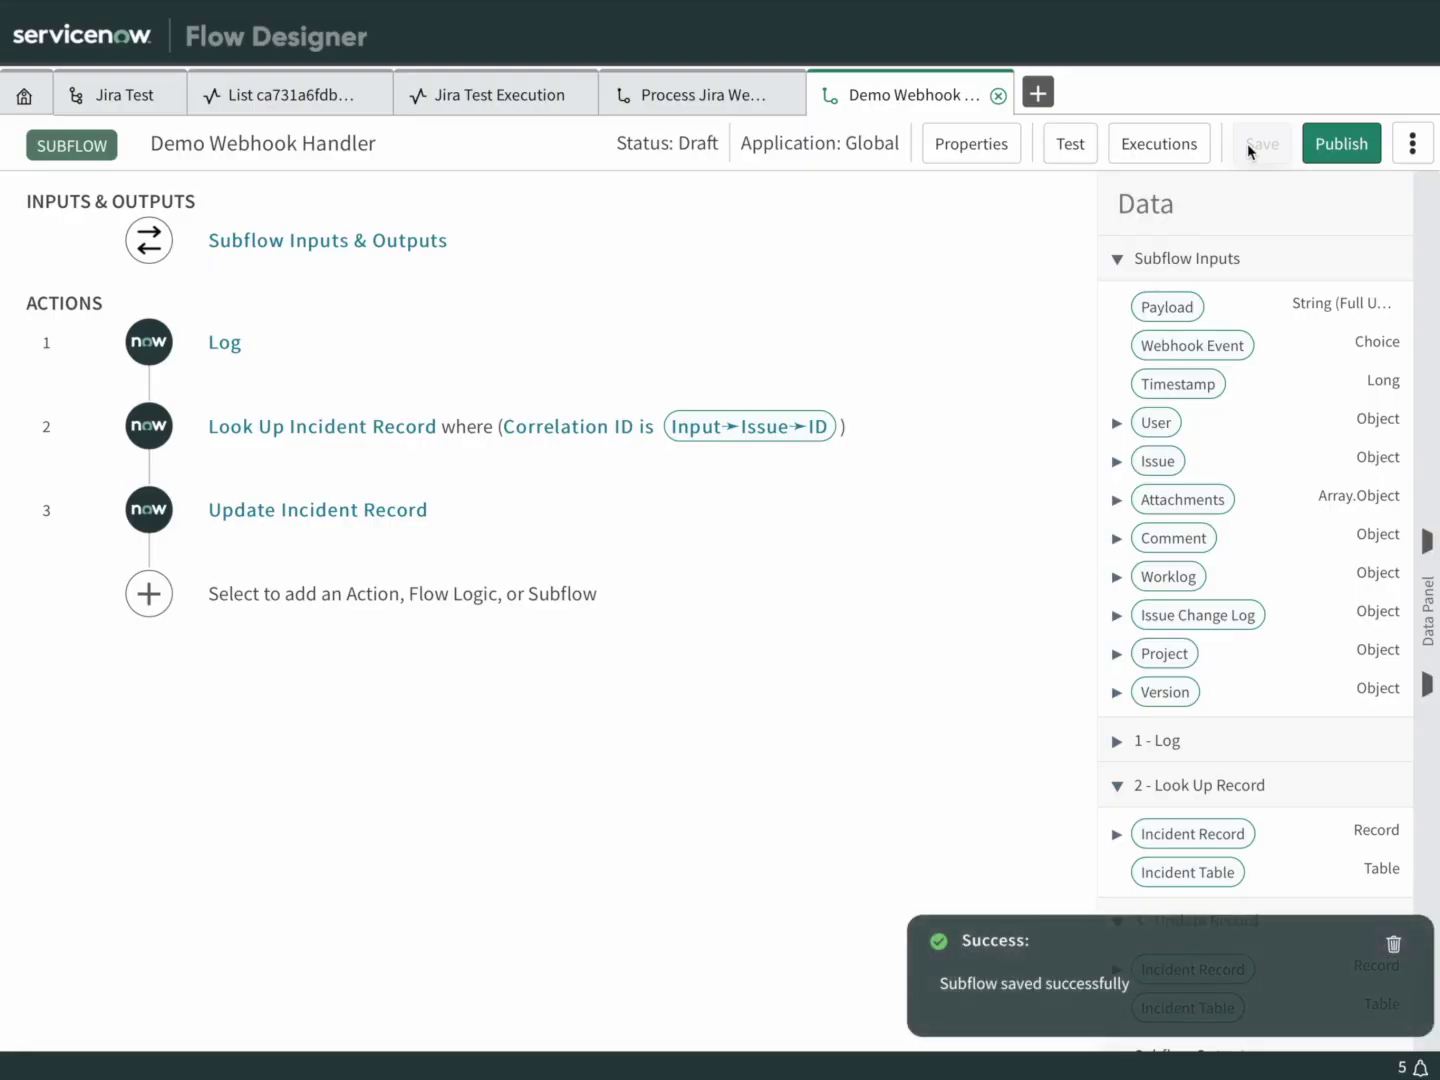
left_click(1335, 150)
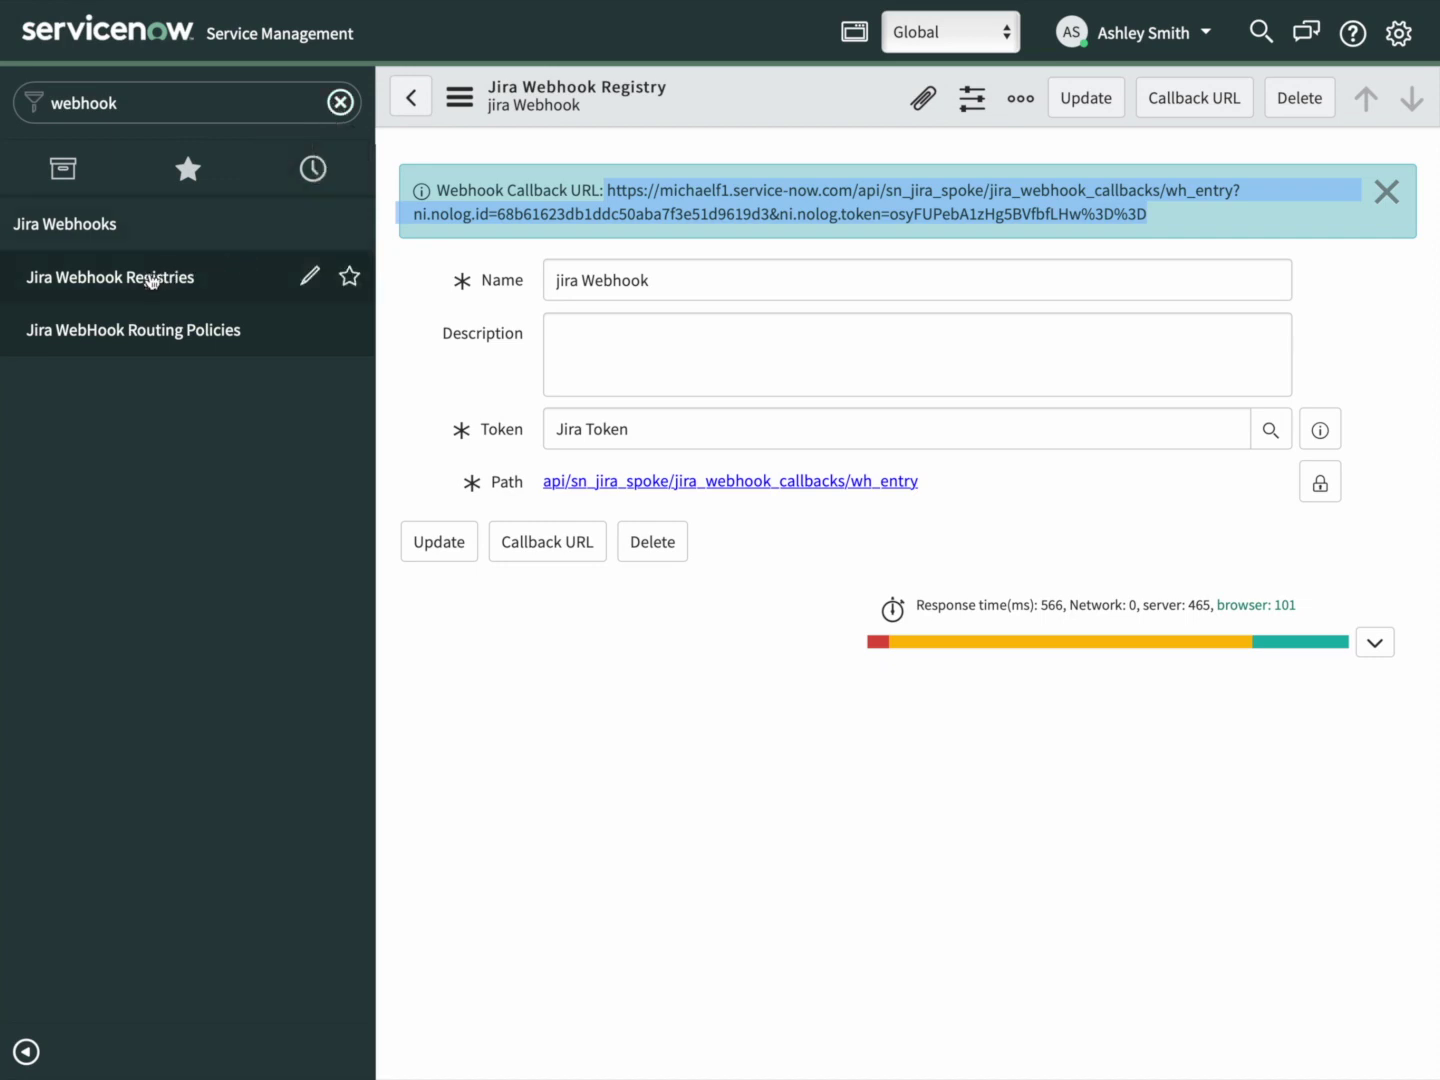
- Open the Default decision in the Jira webhook policies and switch the application scope to Jira Spoke
left_click(156, 340)
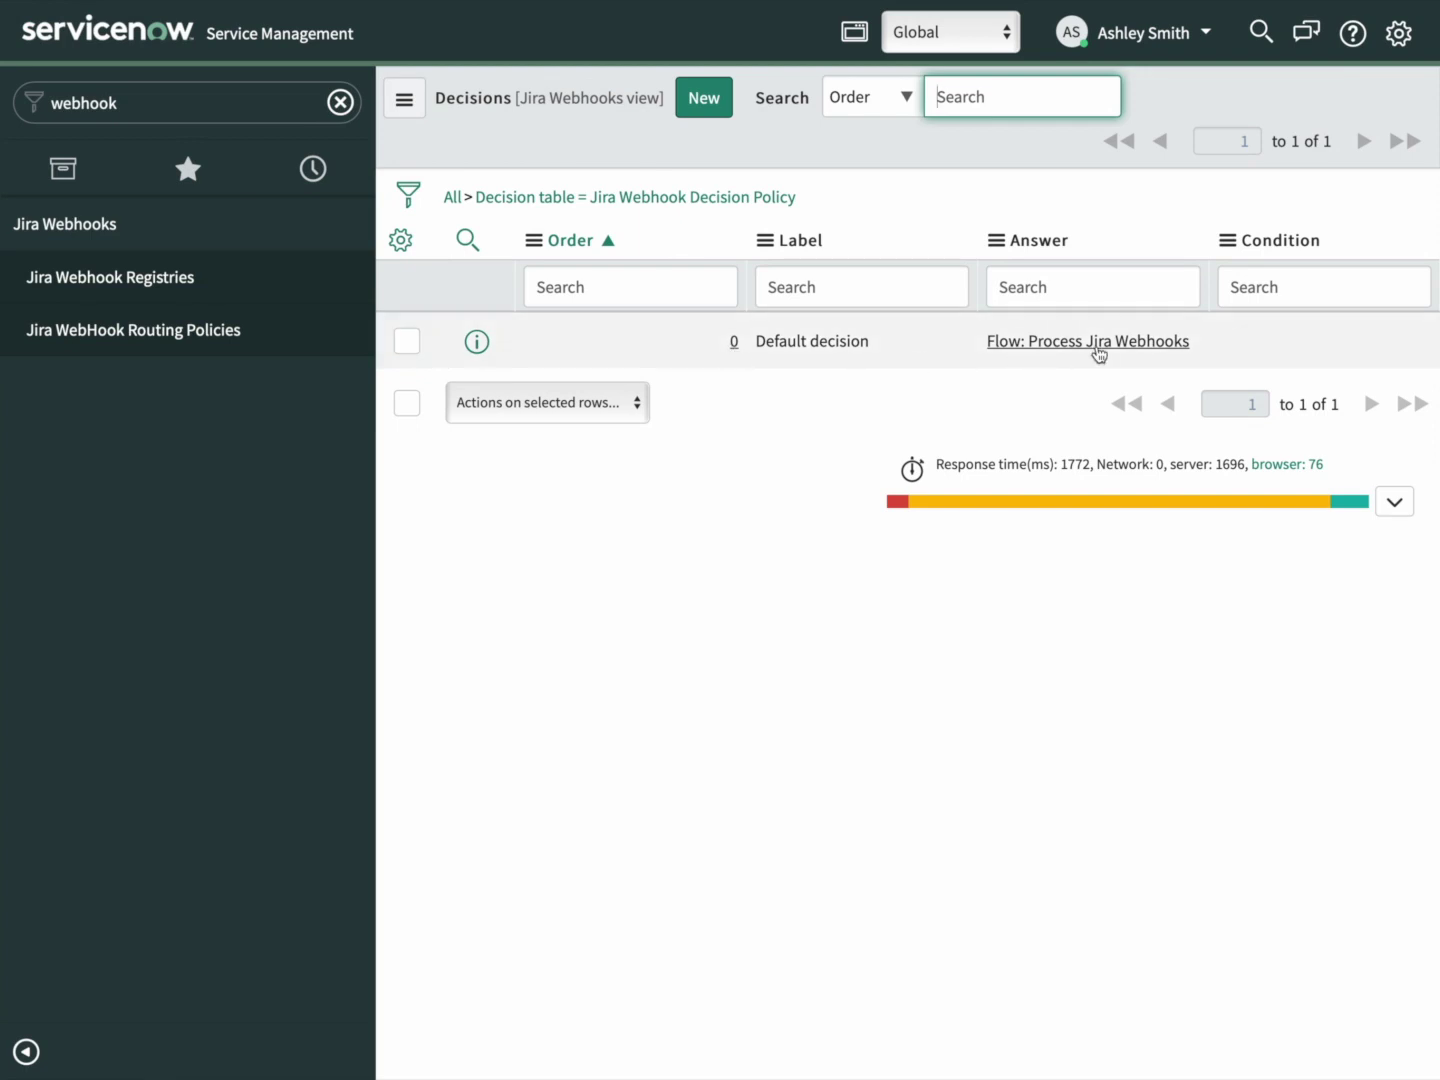
left_click(733, 344)
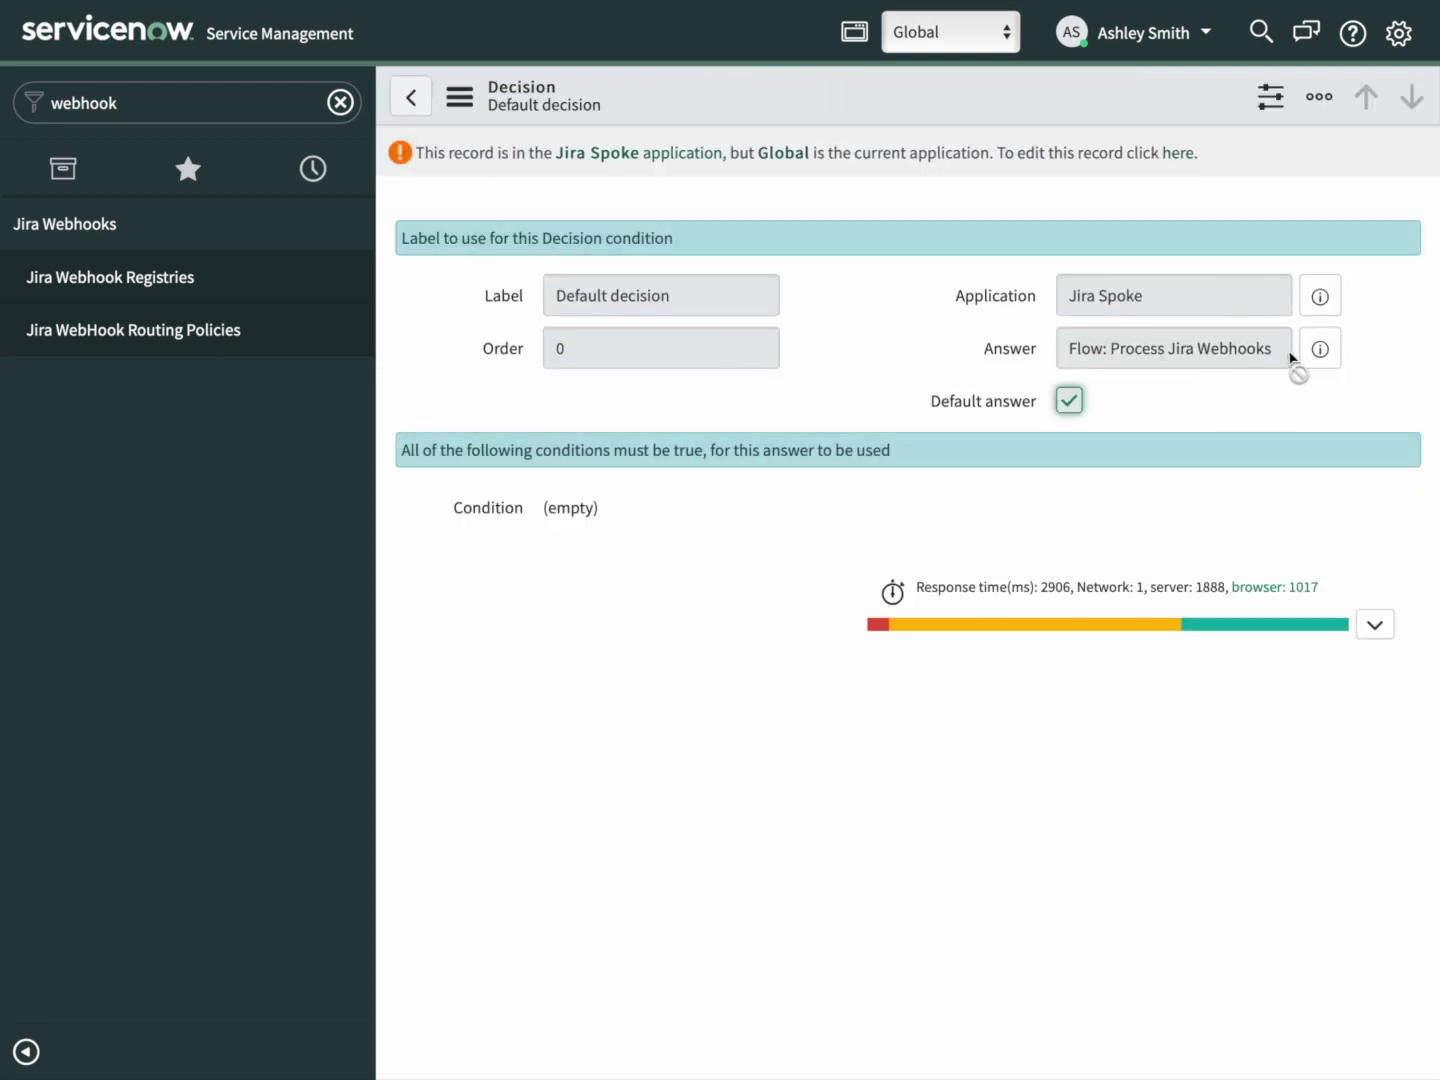
left_click(926, 38)
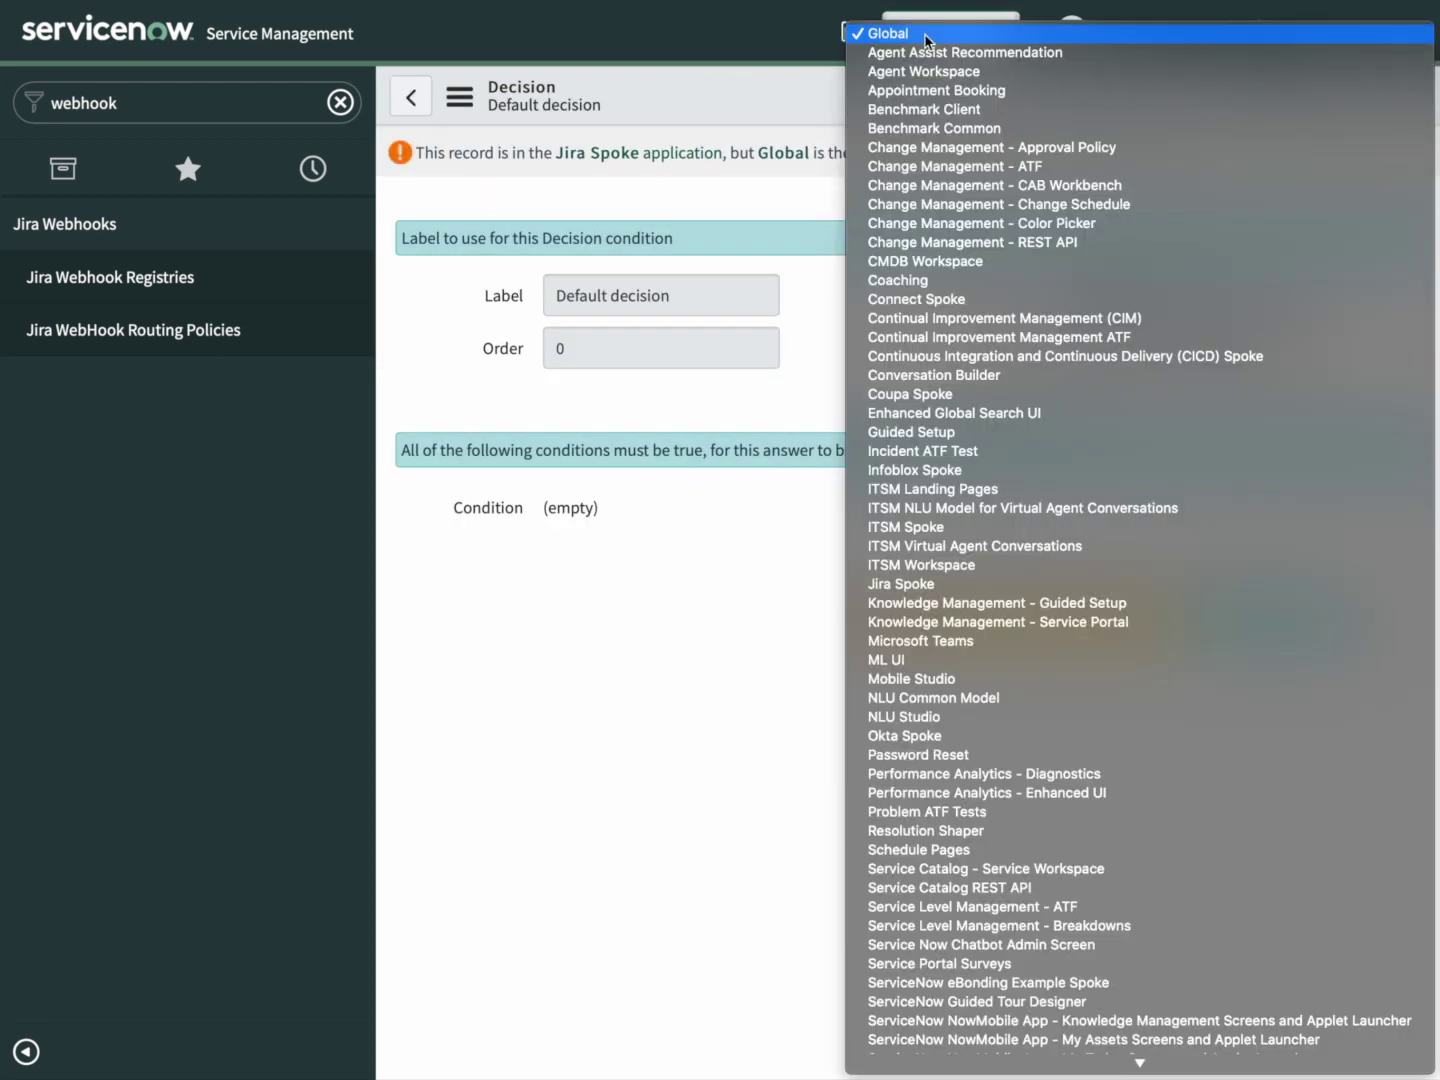
left_click(926, 582)
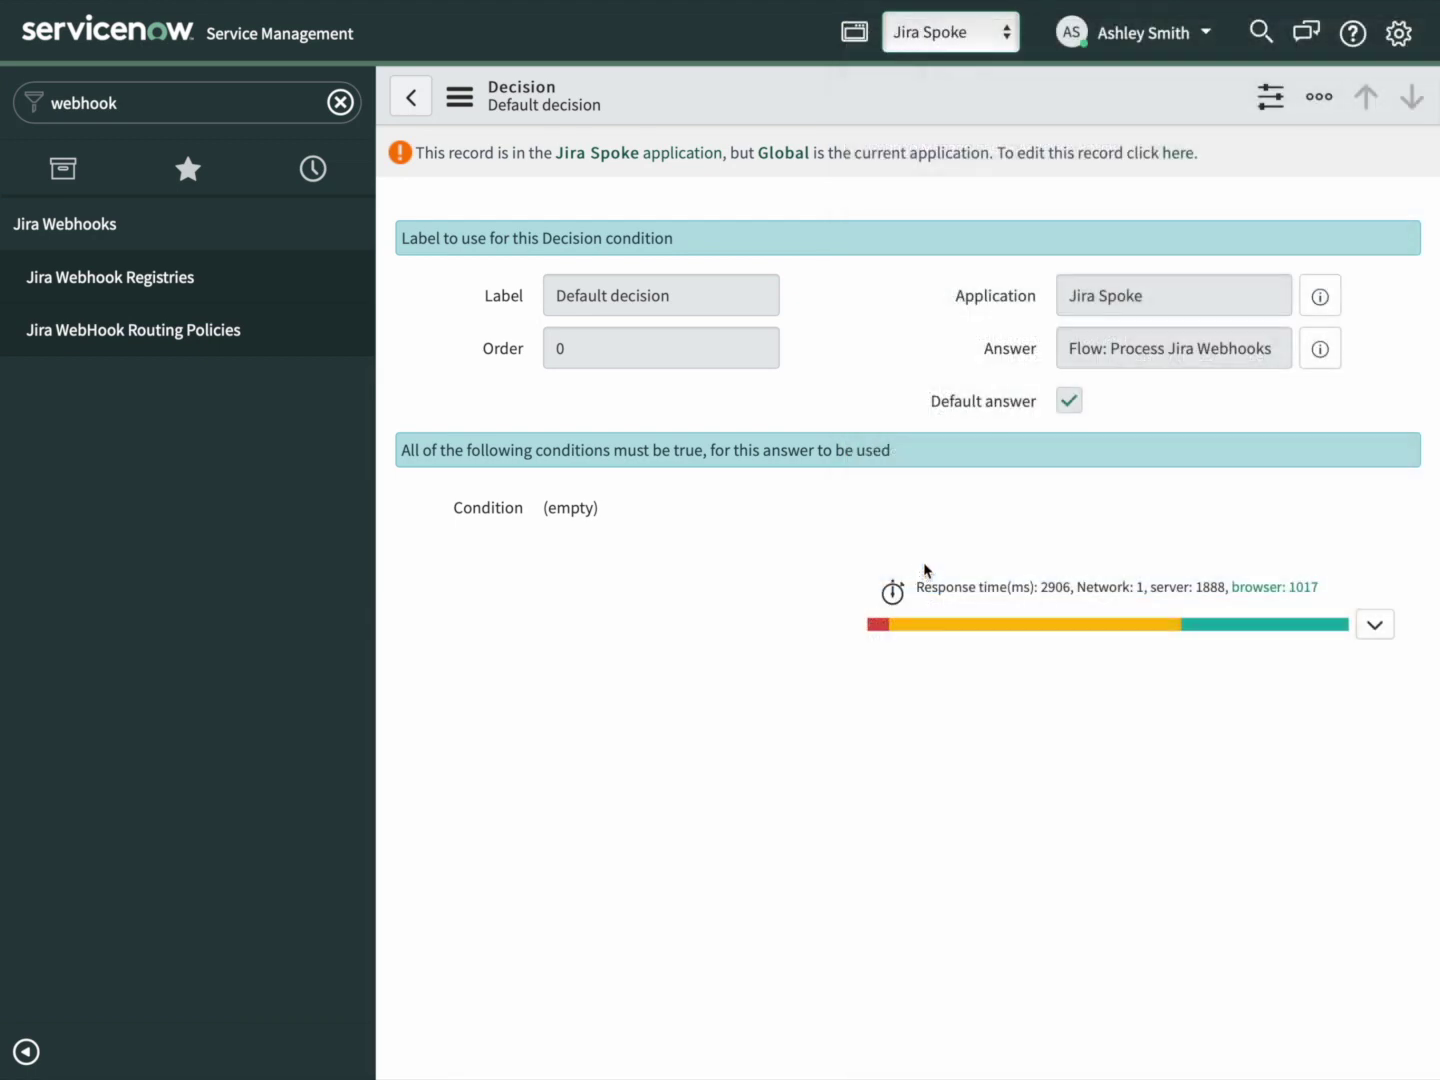
- Set the decision's answer to the Demo Webhook Handler flow and save it
left_click(1270, 303)
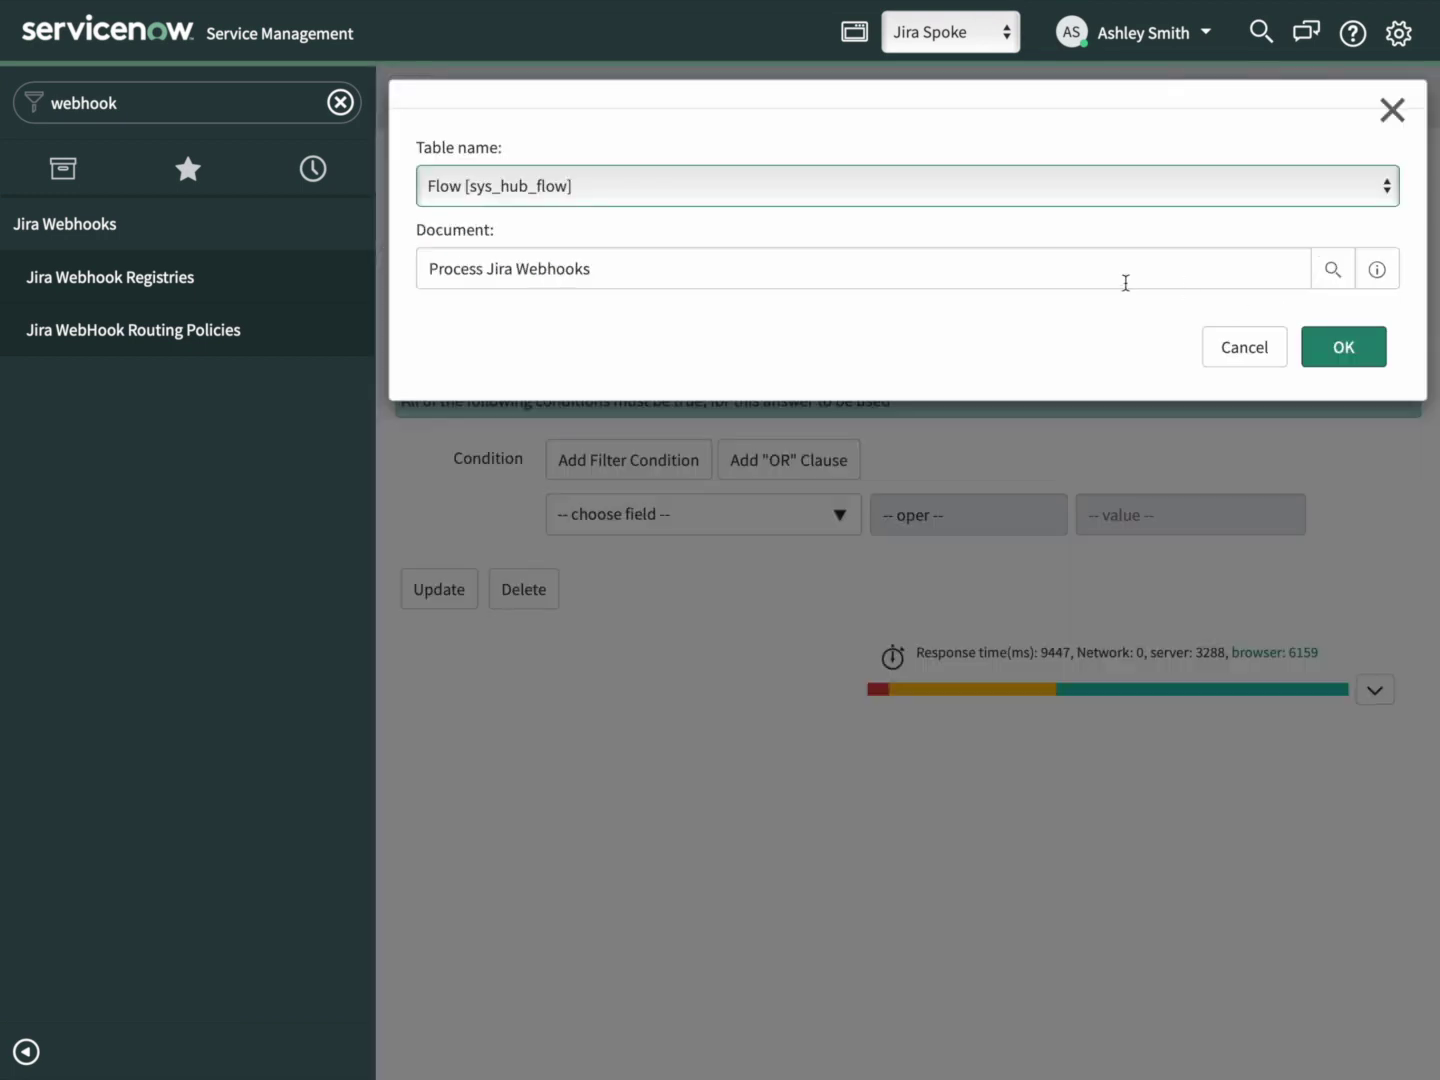
left_click_drag(1002, 270, 498, 255)
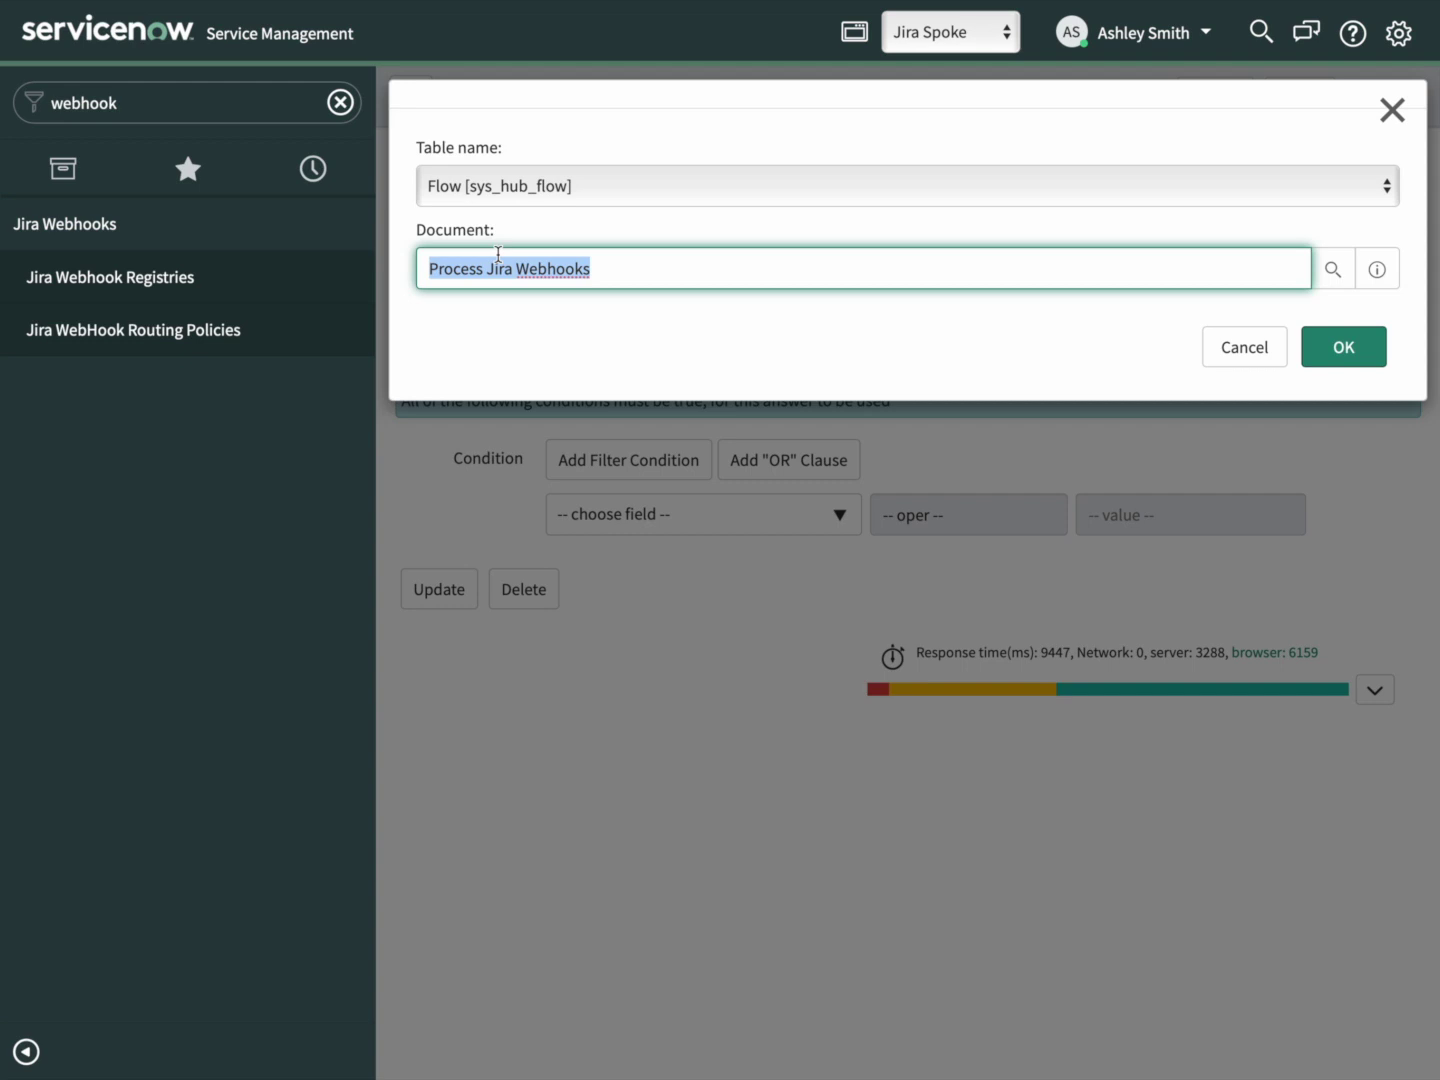
type("demo")
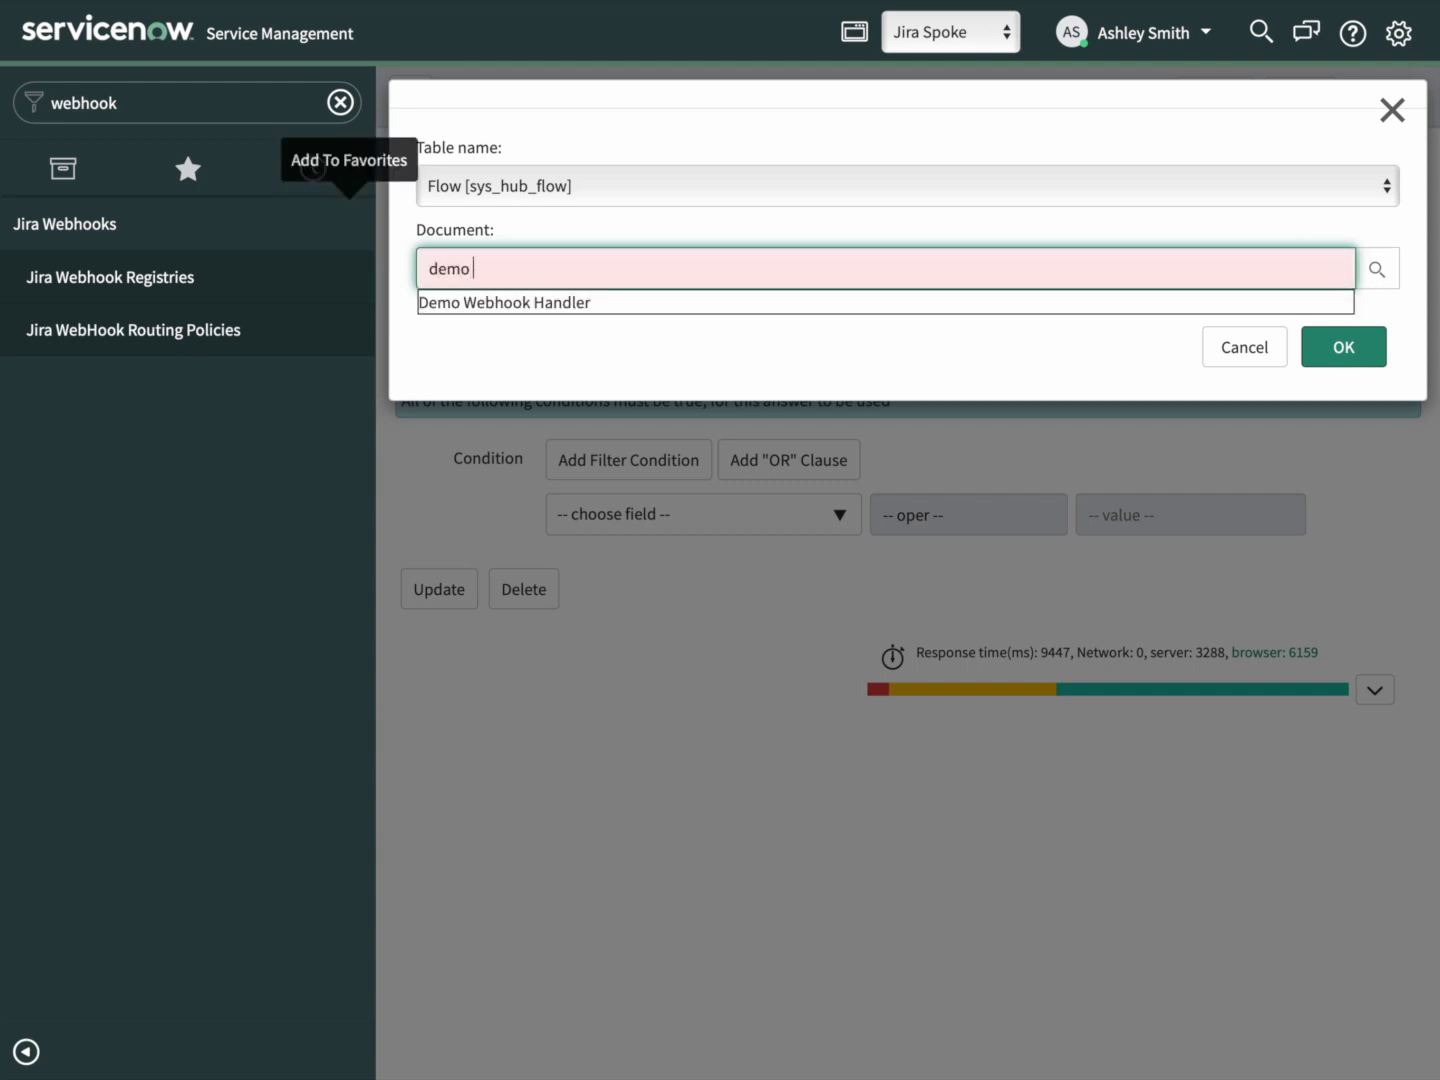
left_click(616, 304)
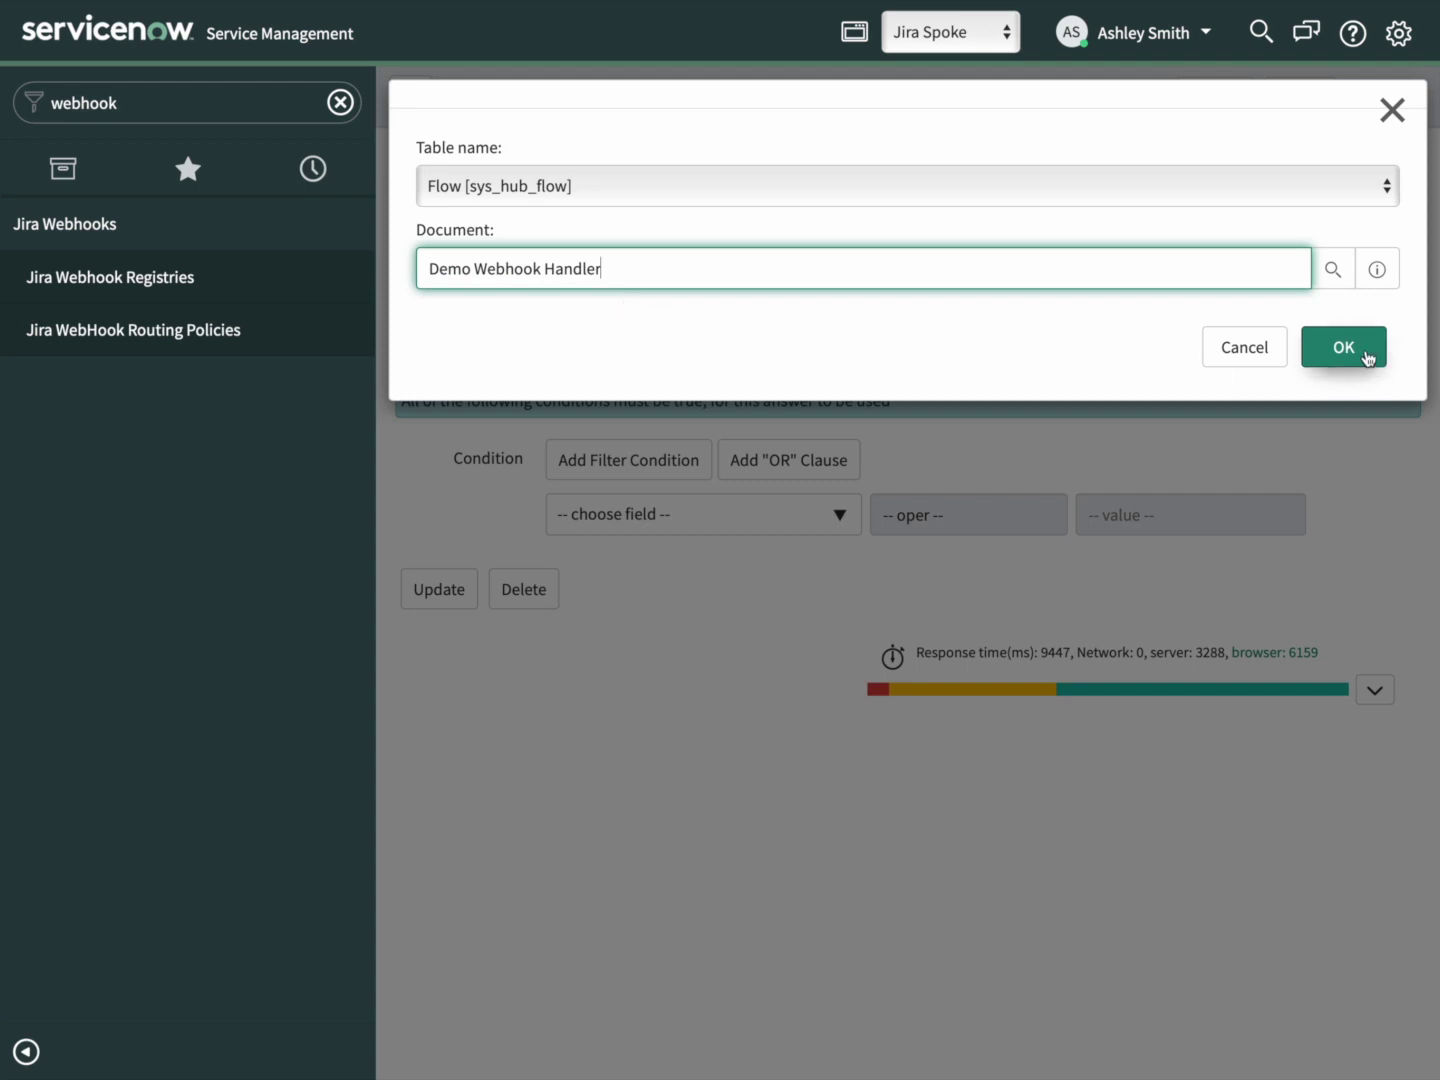
left_click(1344, 347)
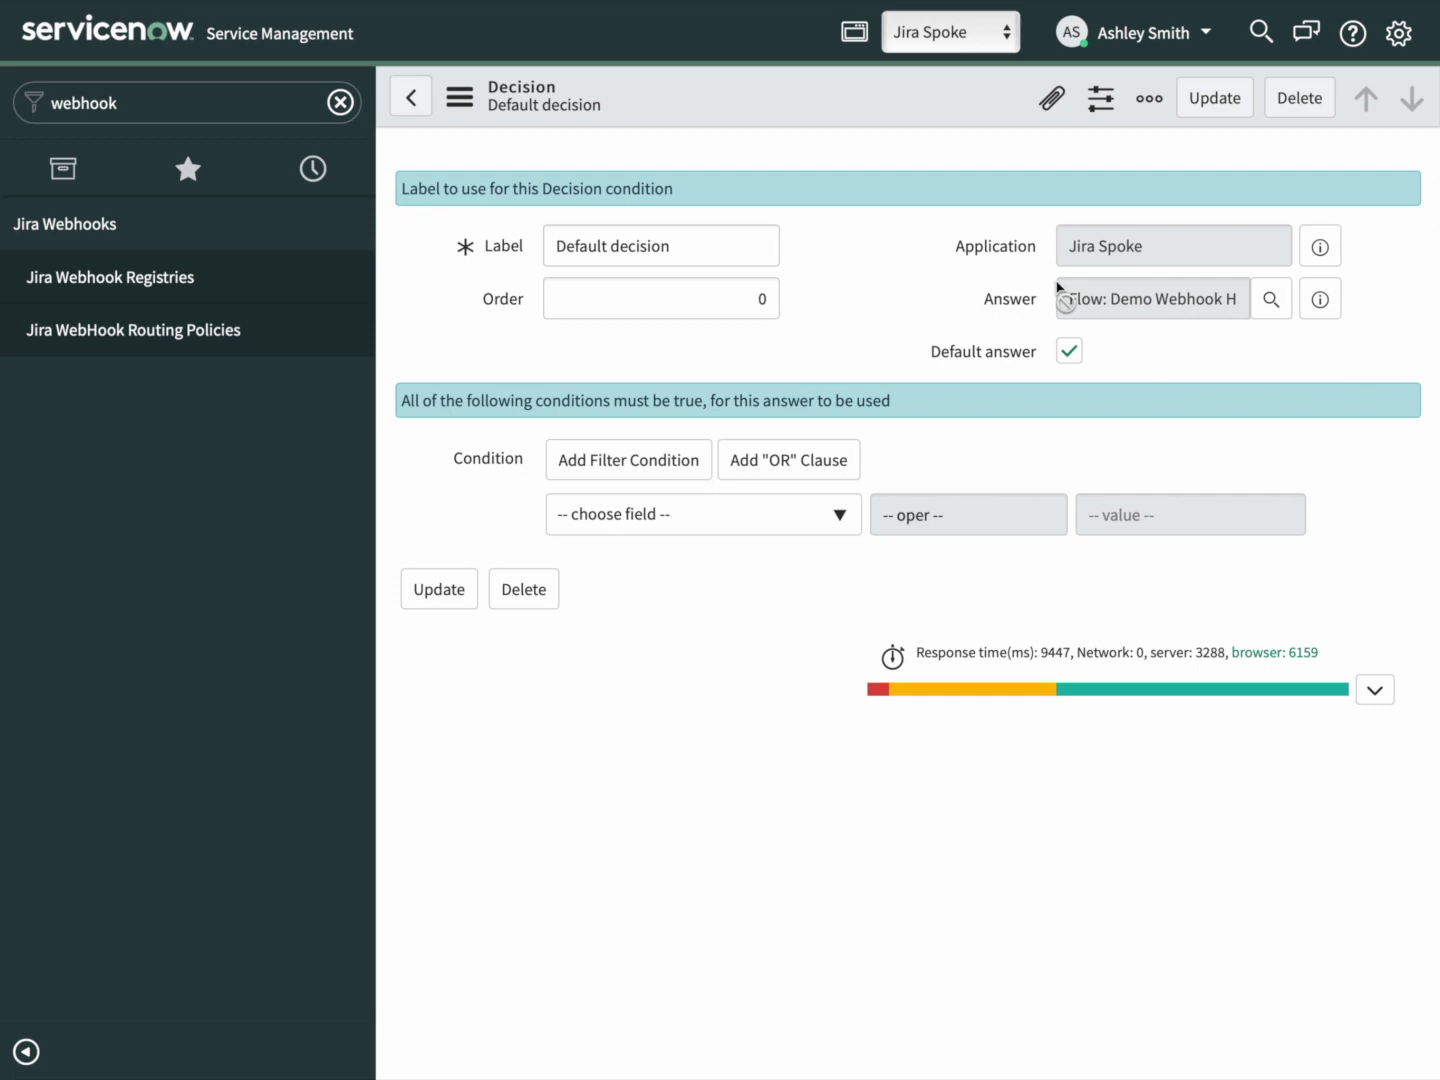
left_click(1207, 106)
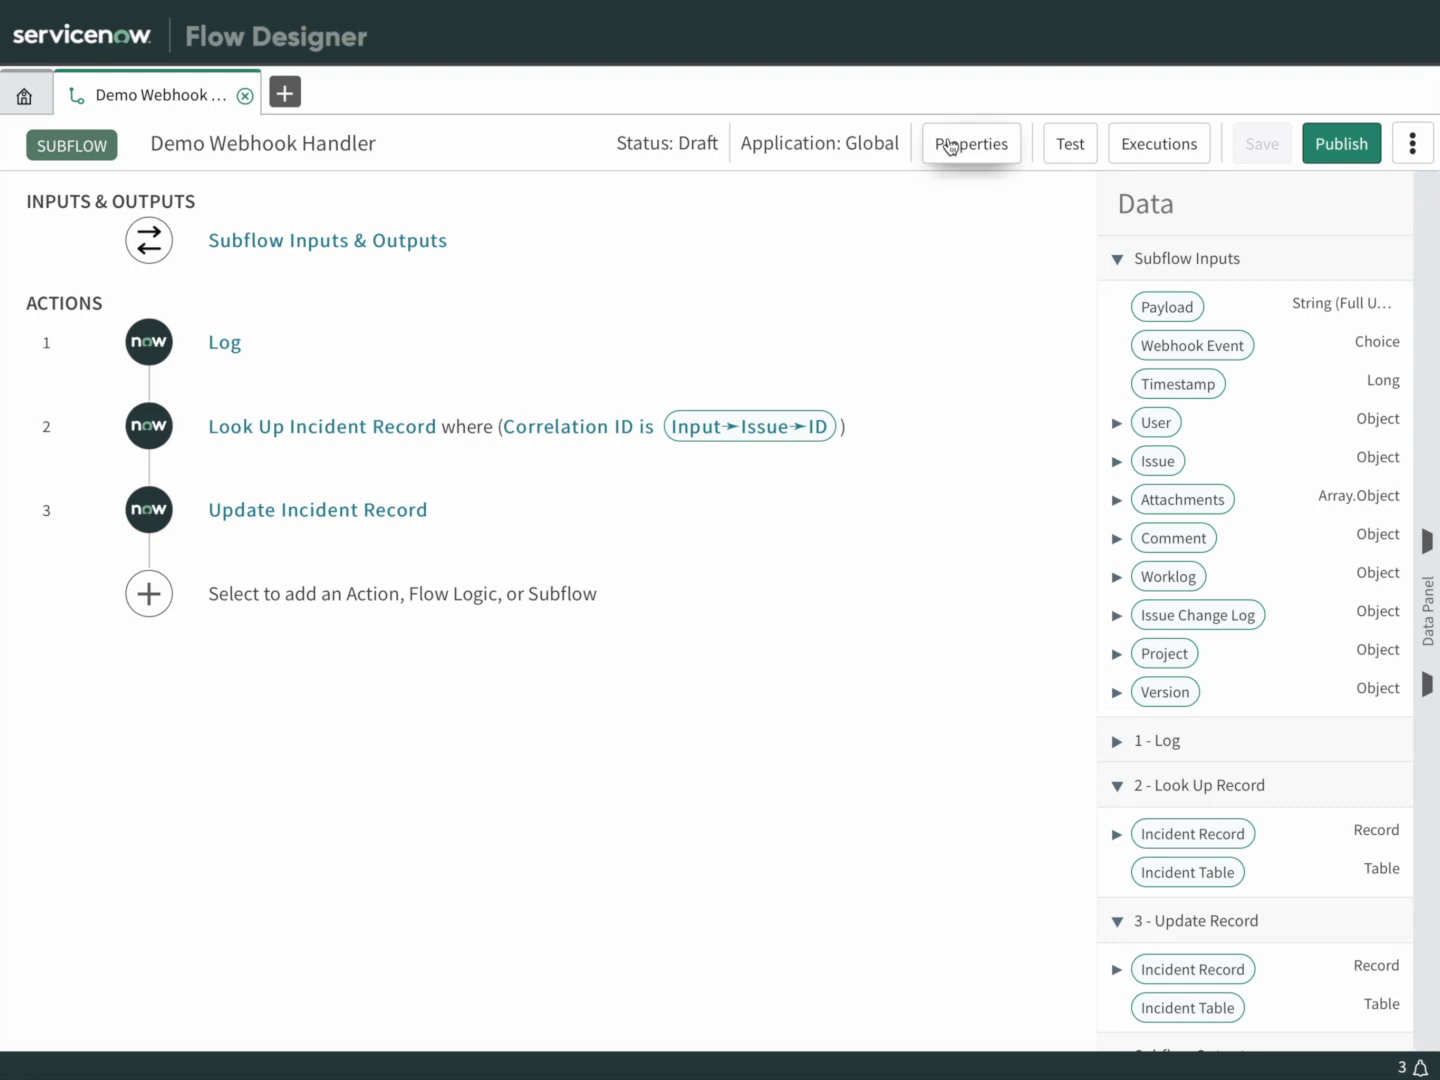
- Set the subflow's Run As property to System User and republish it
left_click(950, 147)
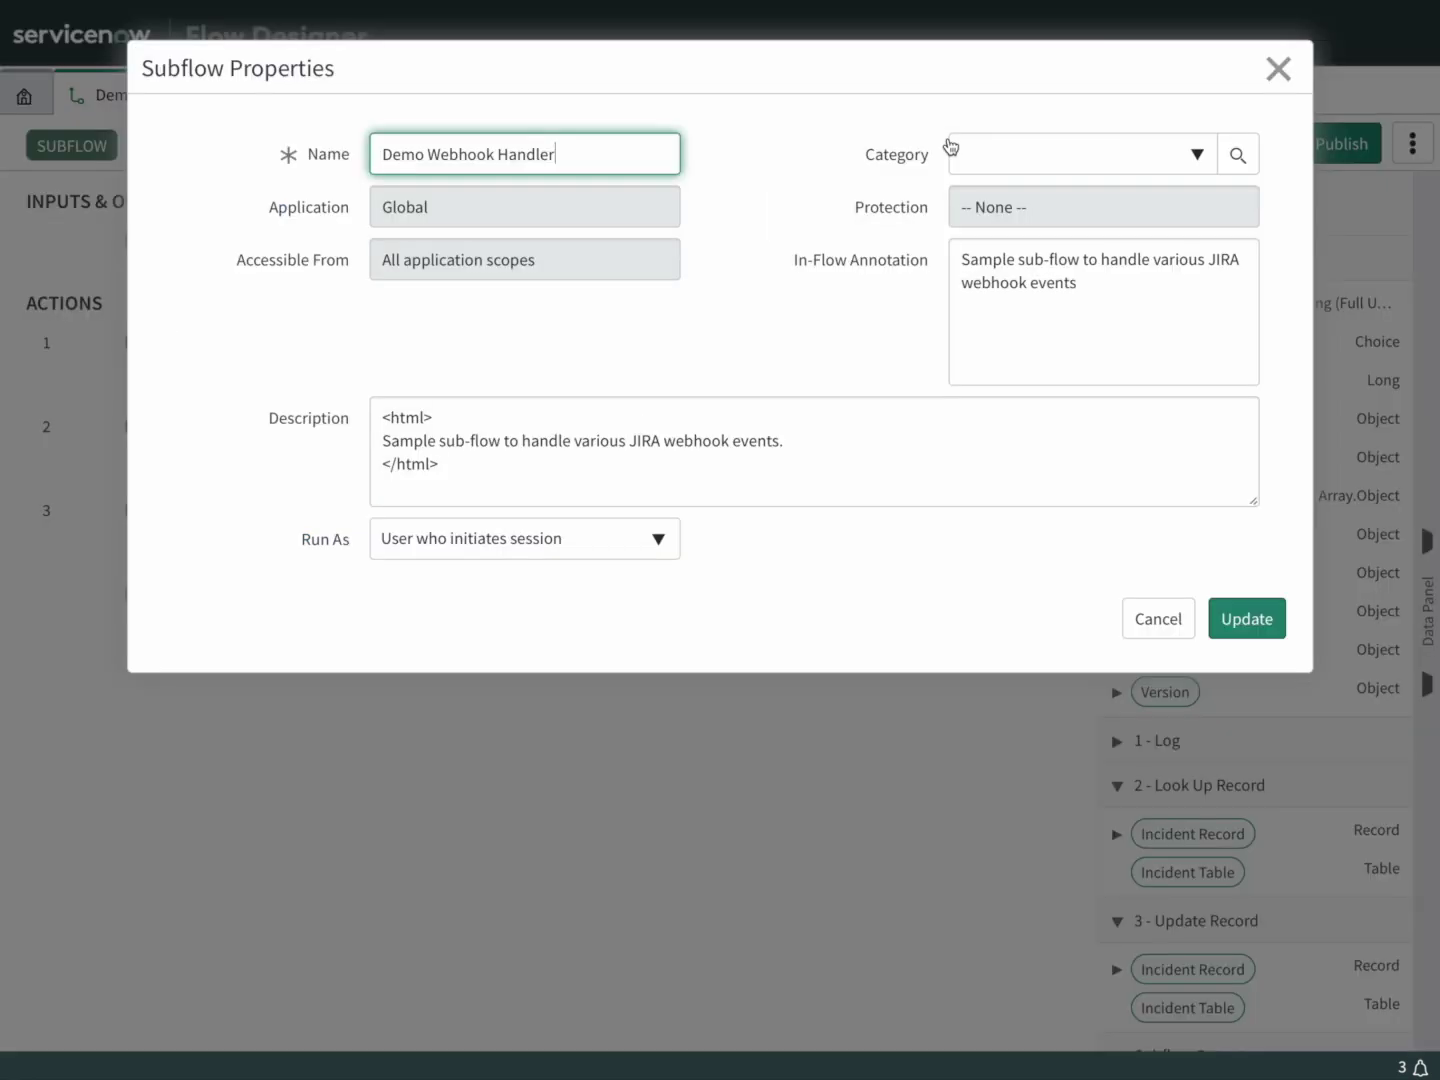
left_click(636, 539)
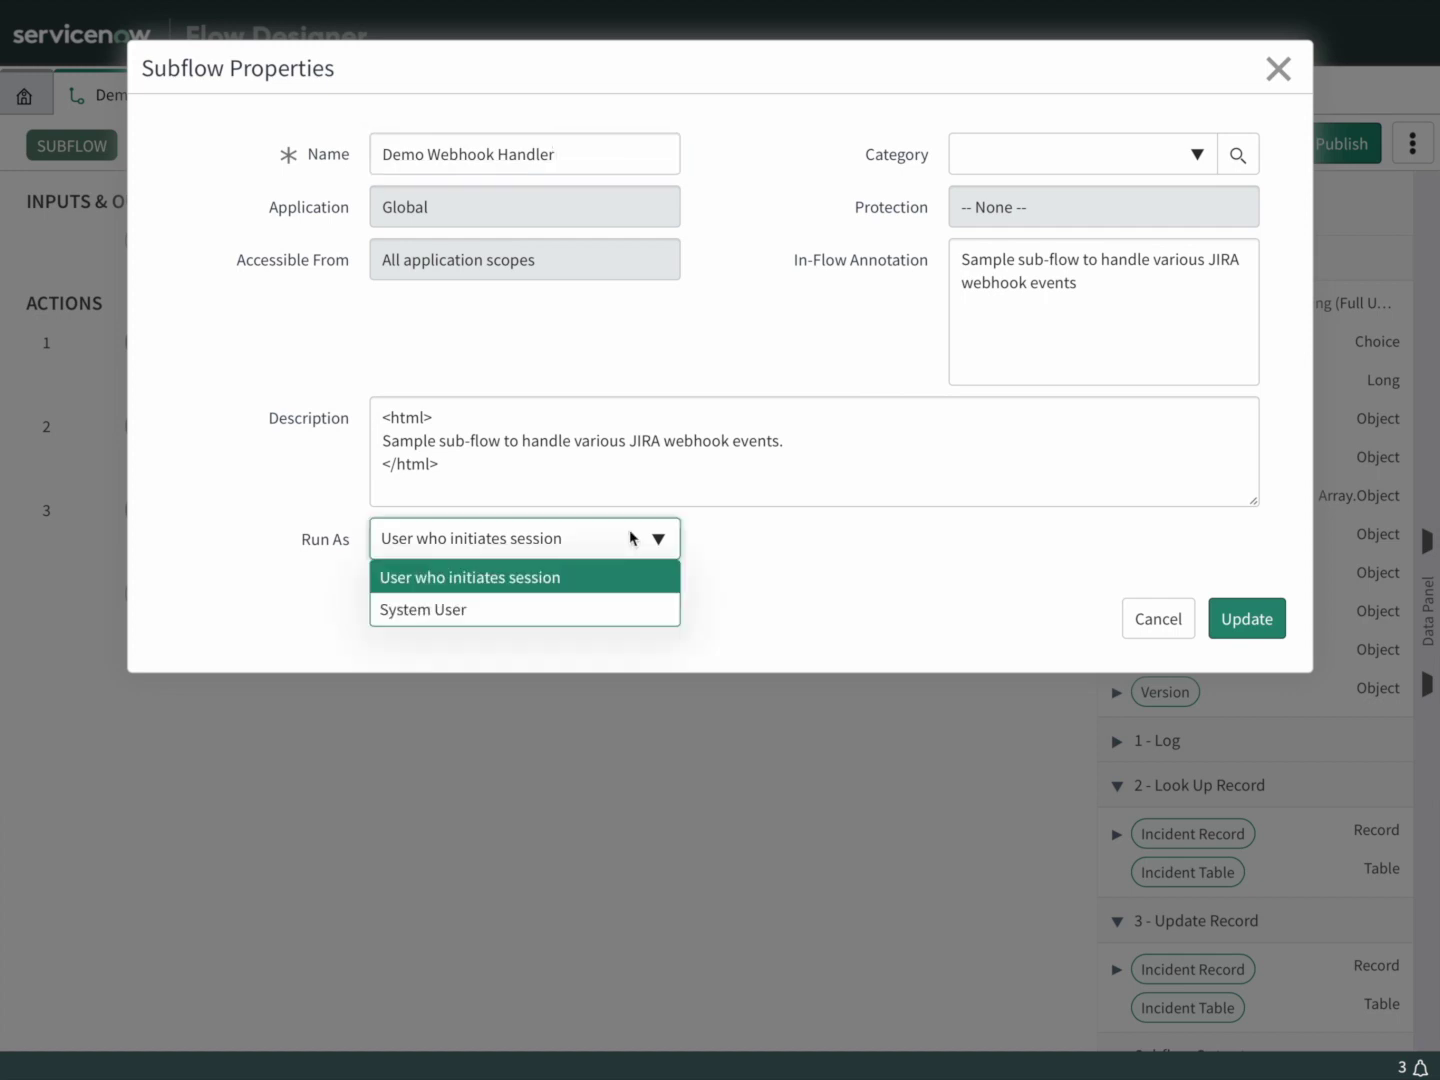
left_click(410, 612)
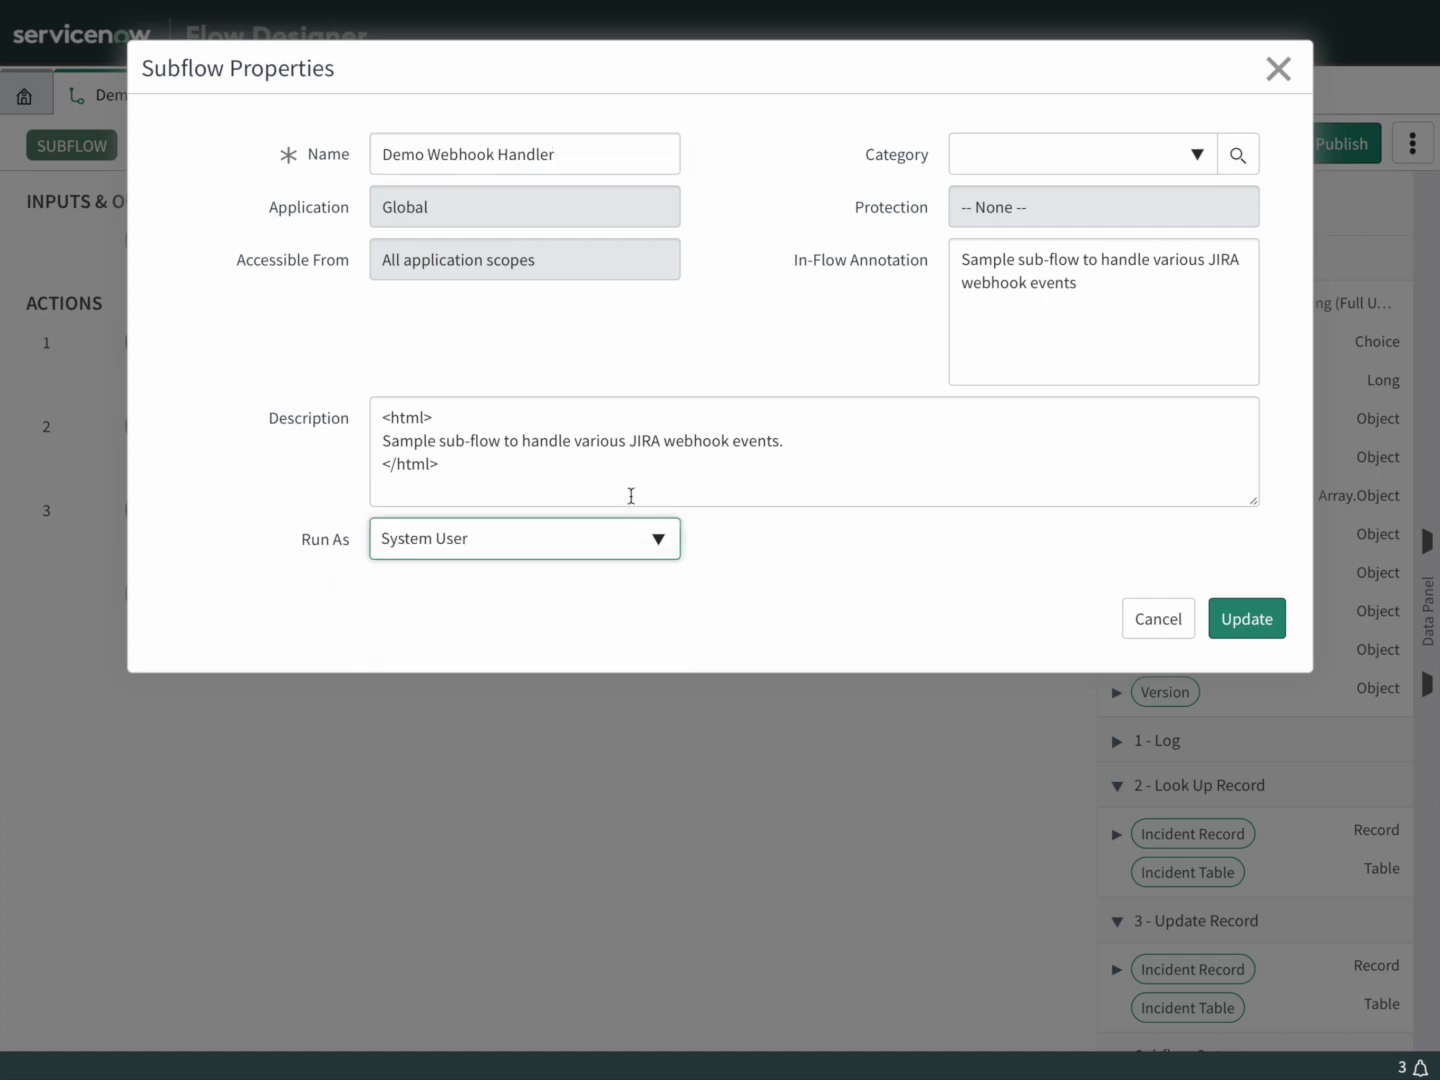
left_click(1248, 622)
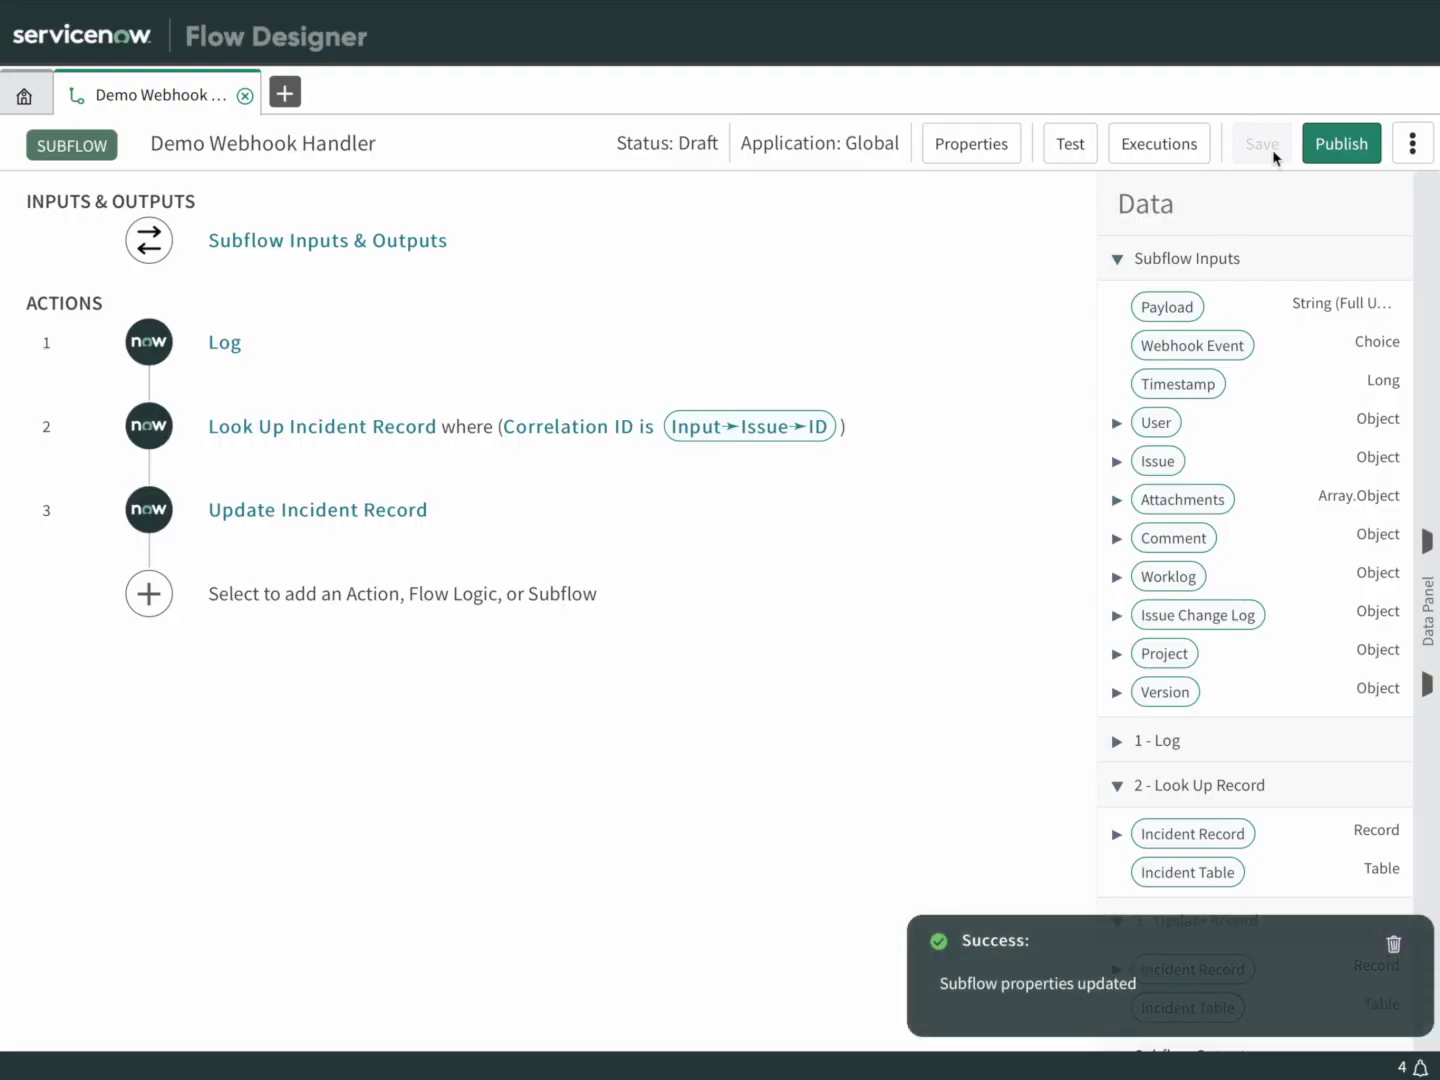
left_click(1337, 147)
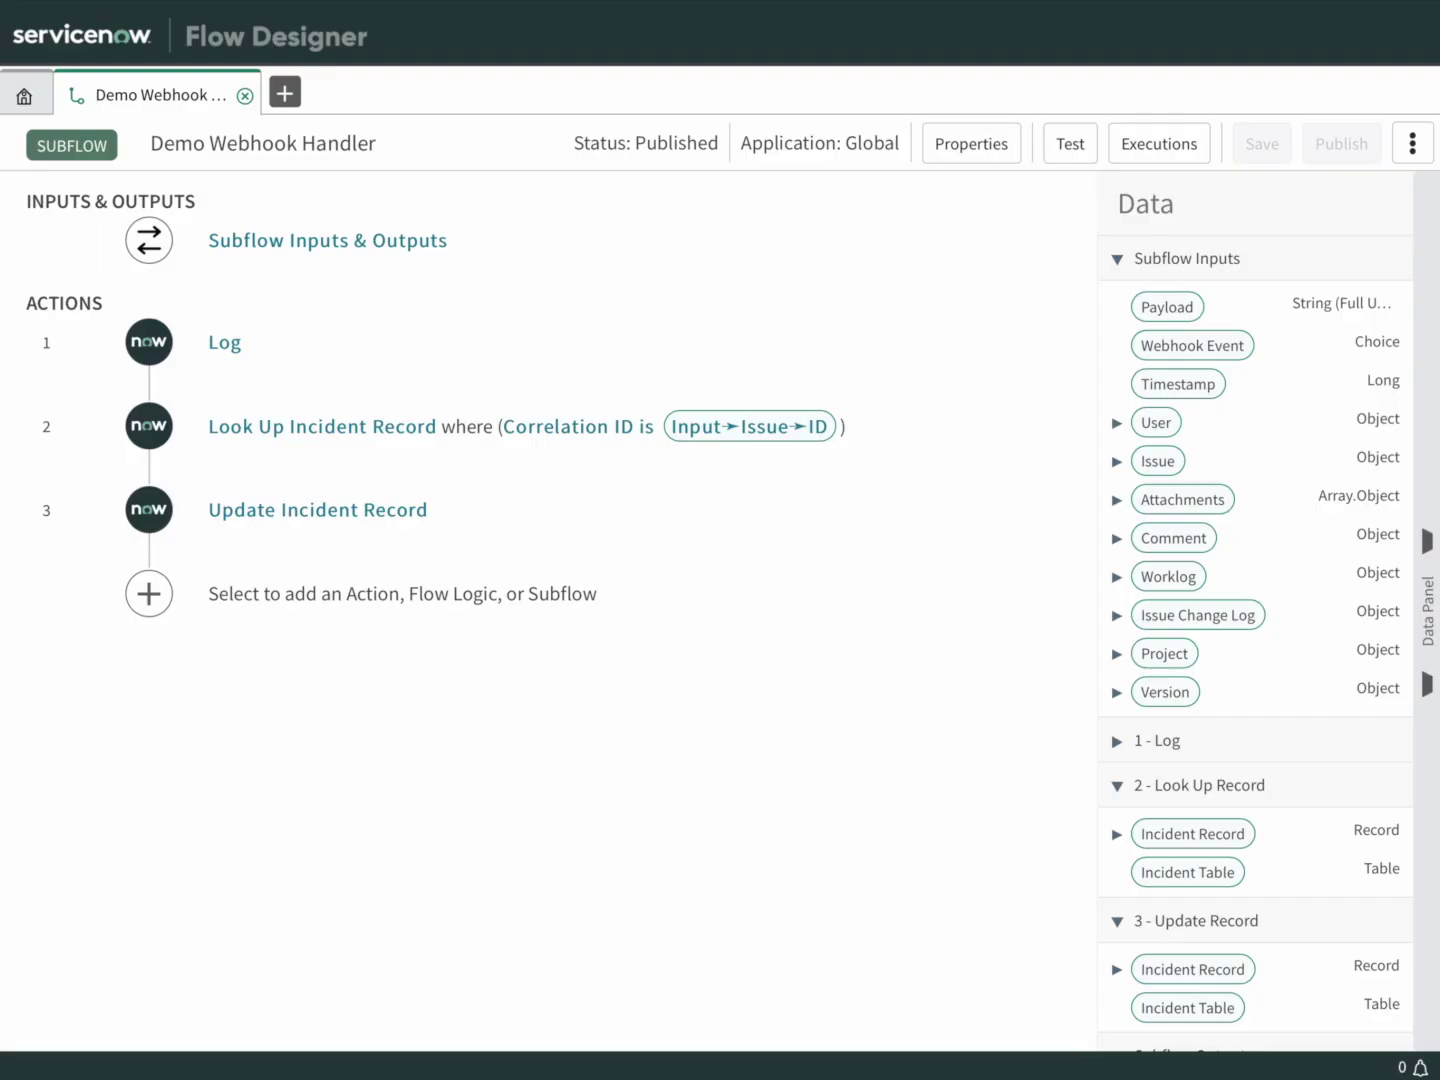
mouse_move(540, 5)
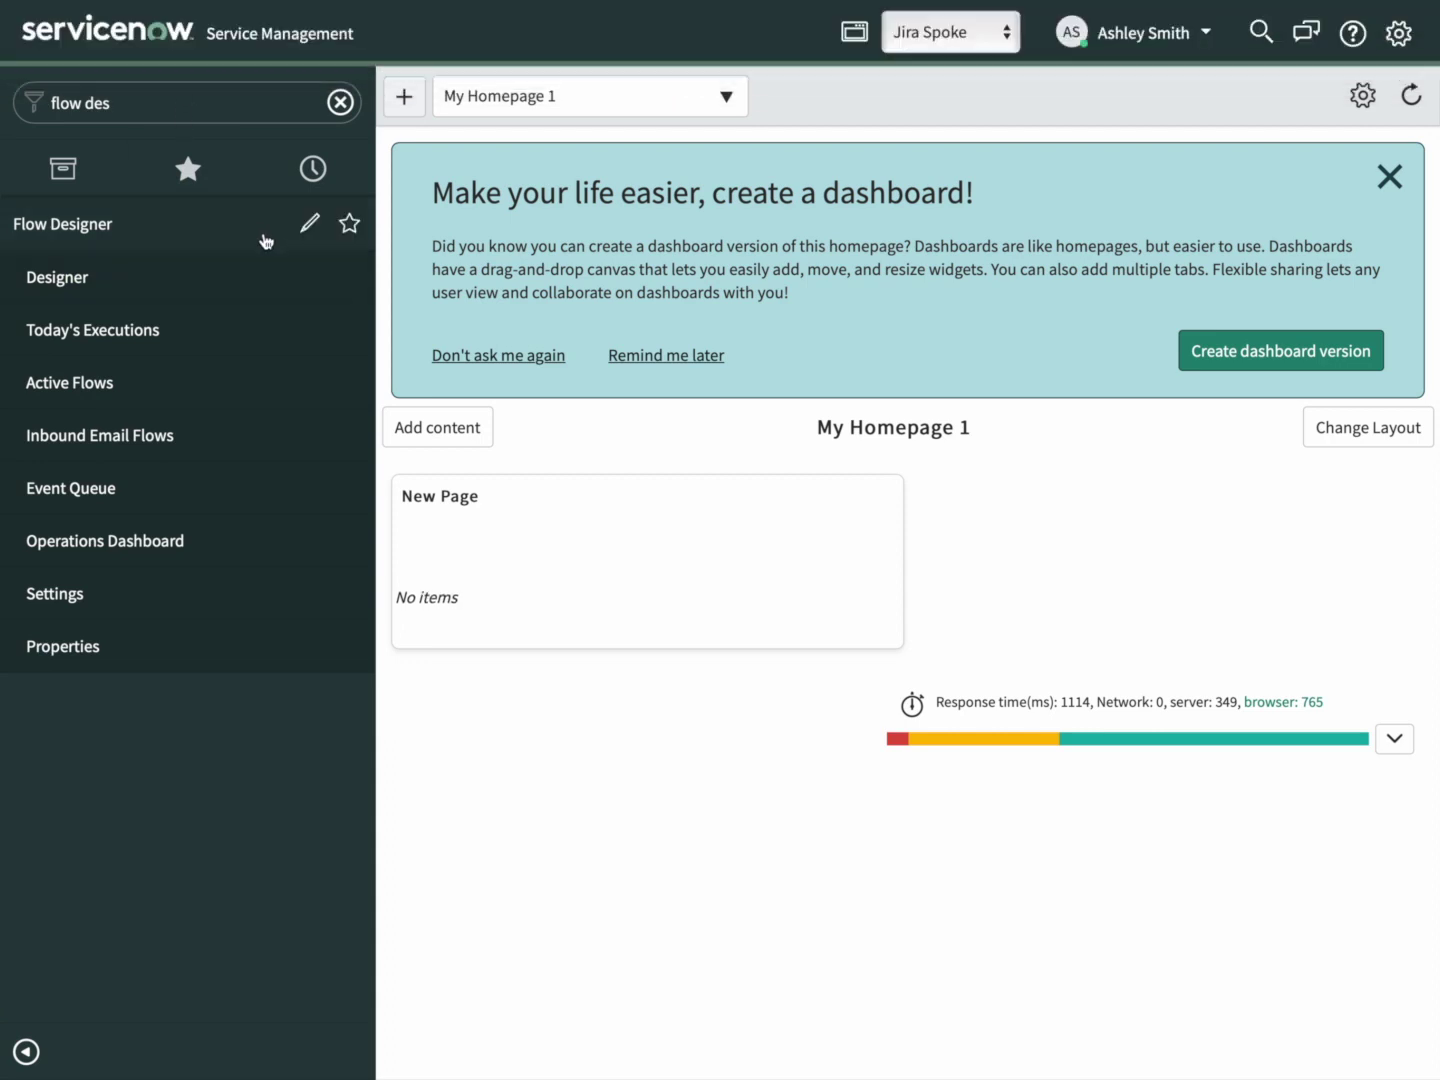
- Open incident INC0010014 from Incident > All and select its 'Desc from SNOW' description
left_click(149, 94)
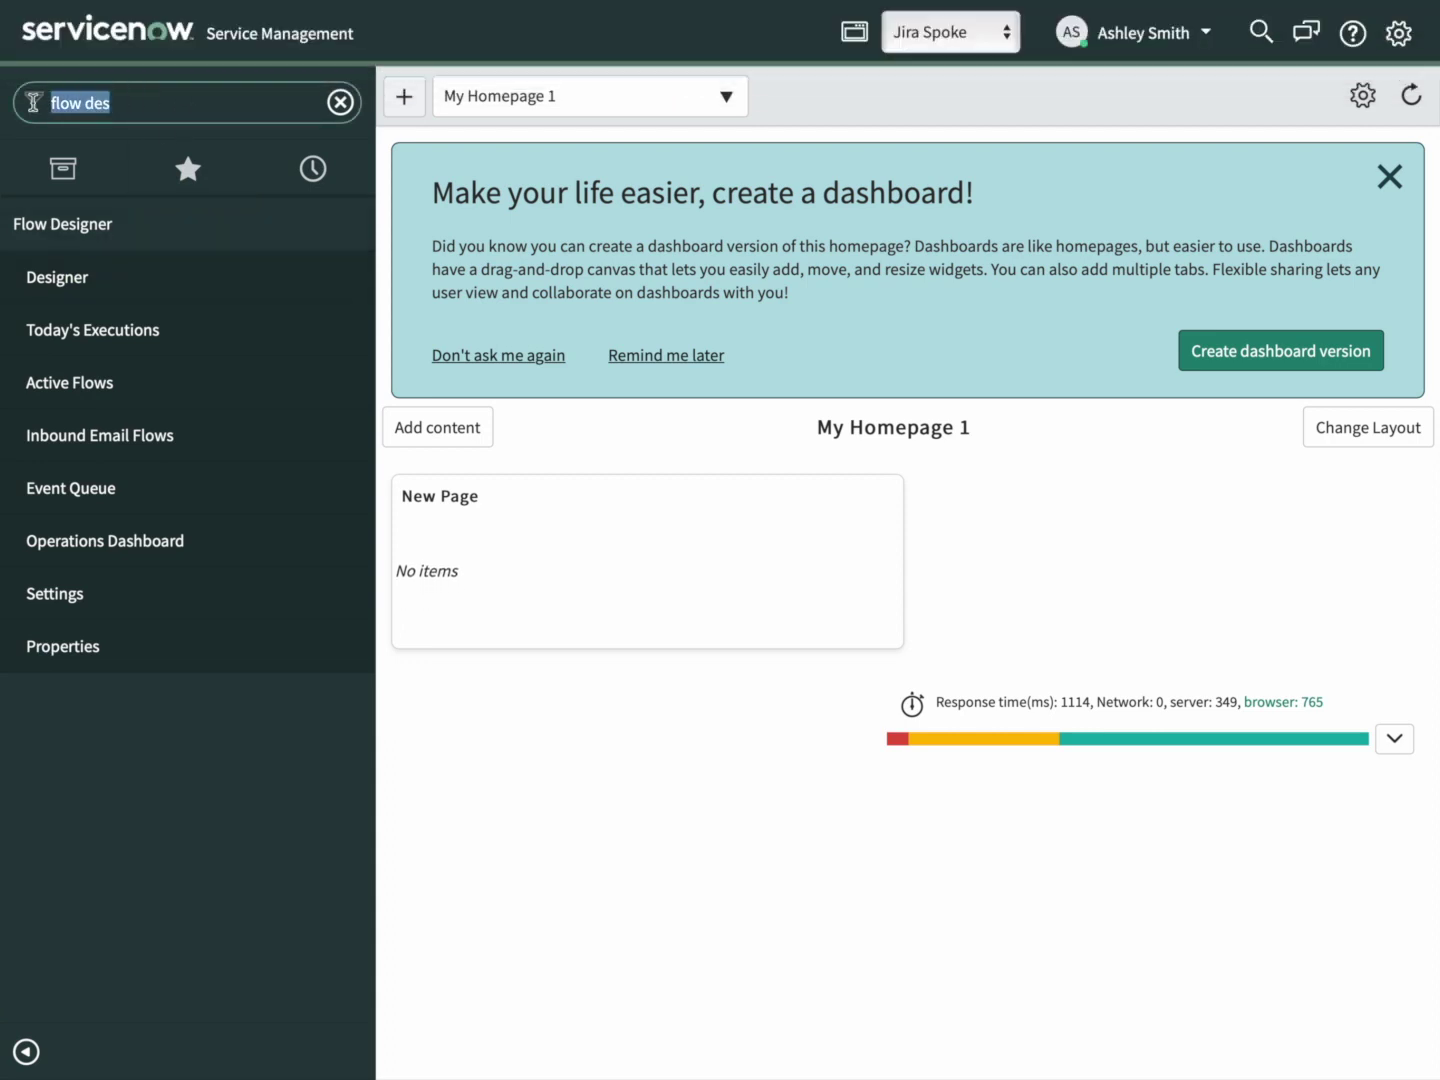
type("incident")
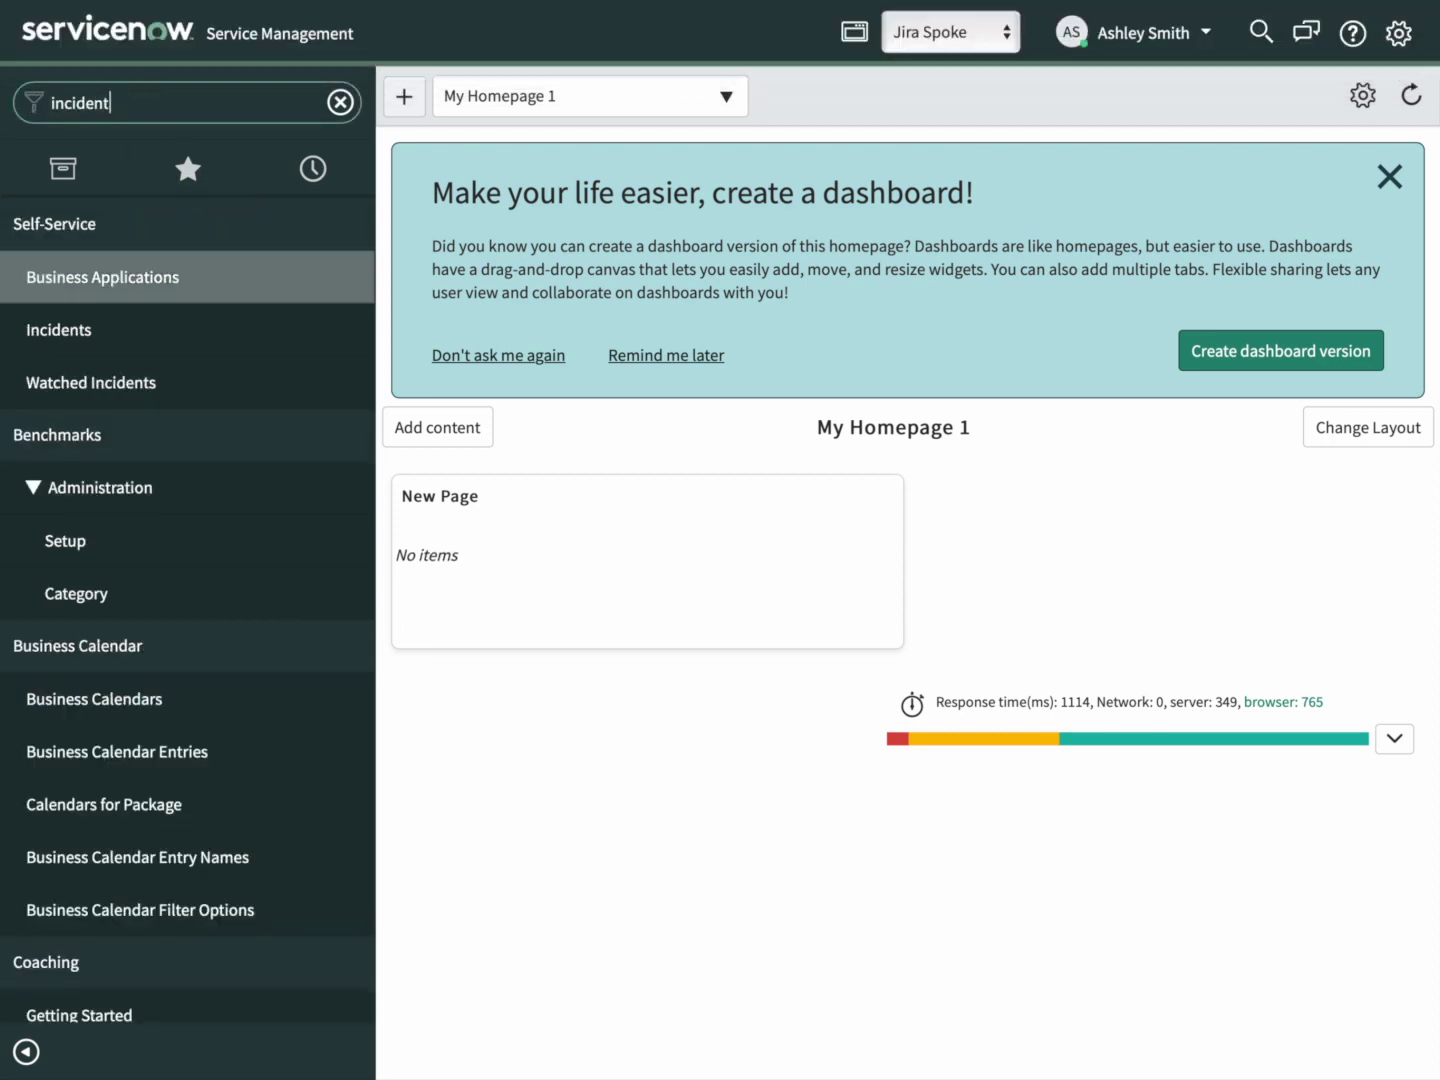
scroll(78, 518, "down", 1)
scroll(78, 518, "down", 2)
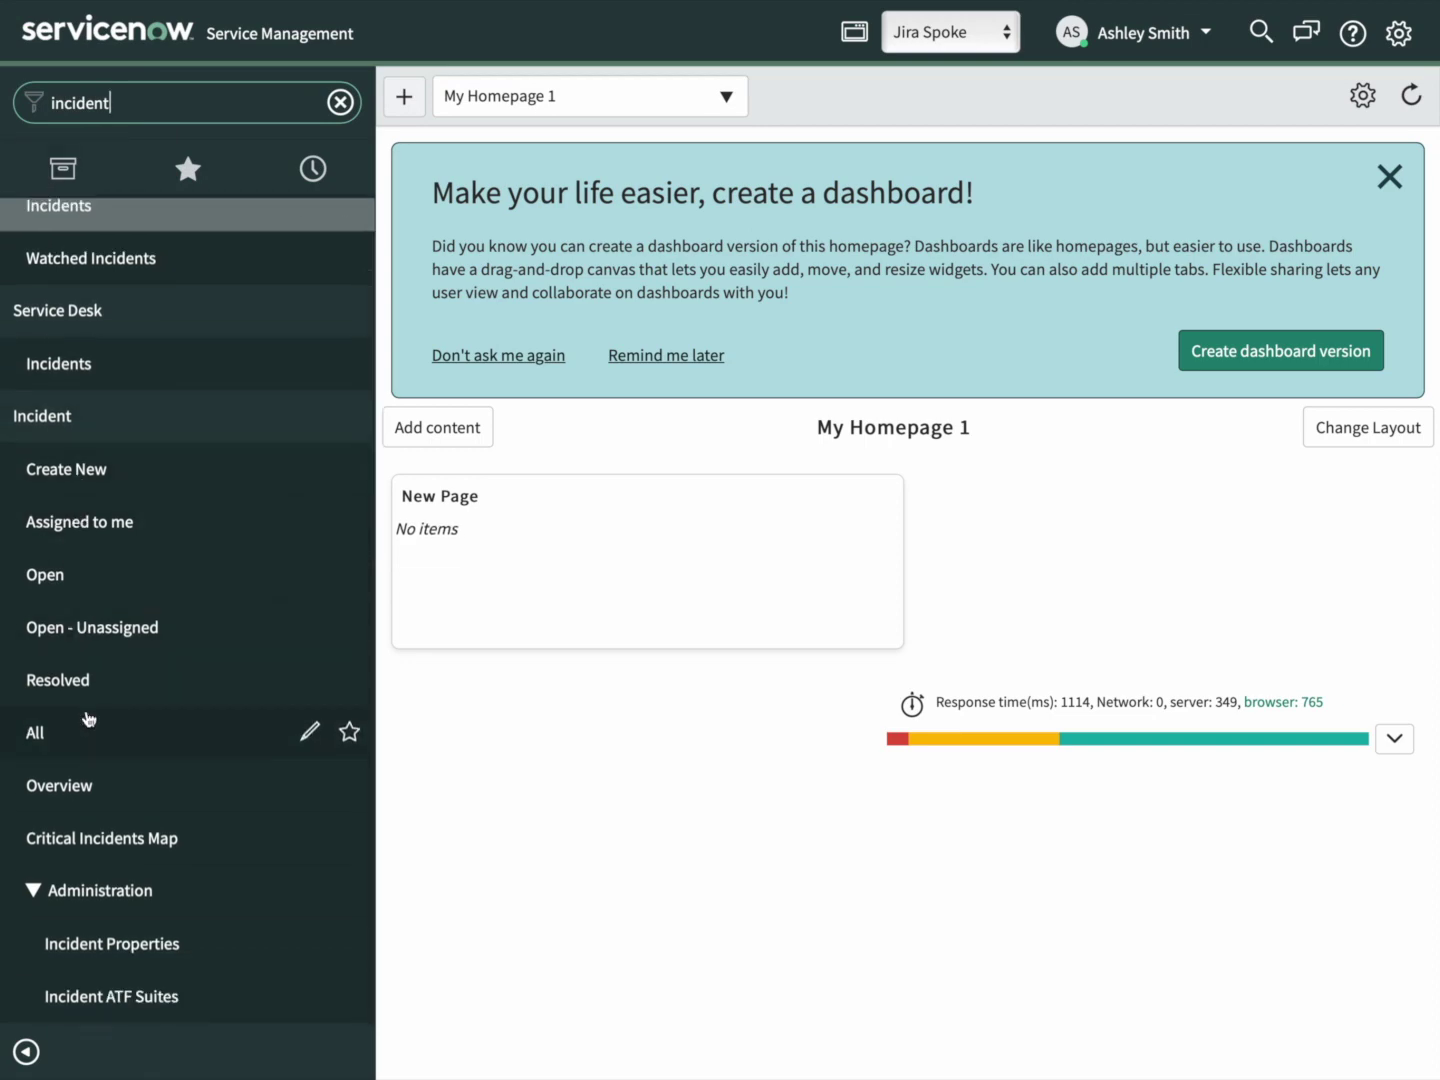
left_click(57, 745)
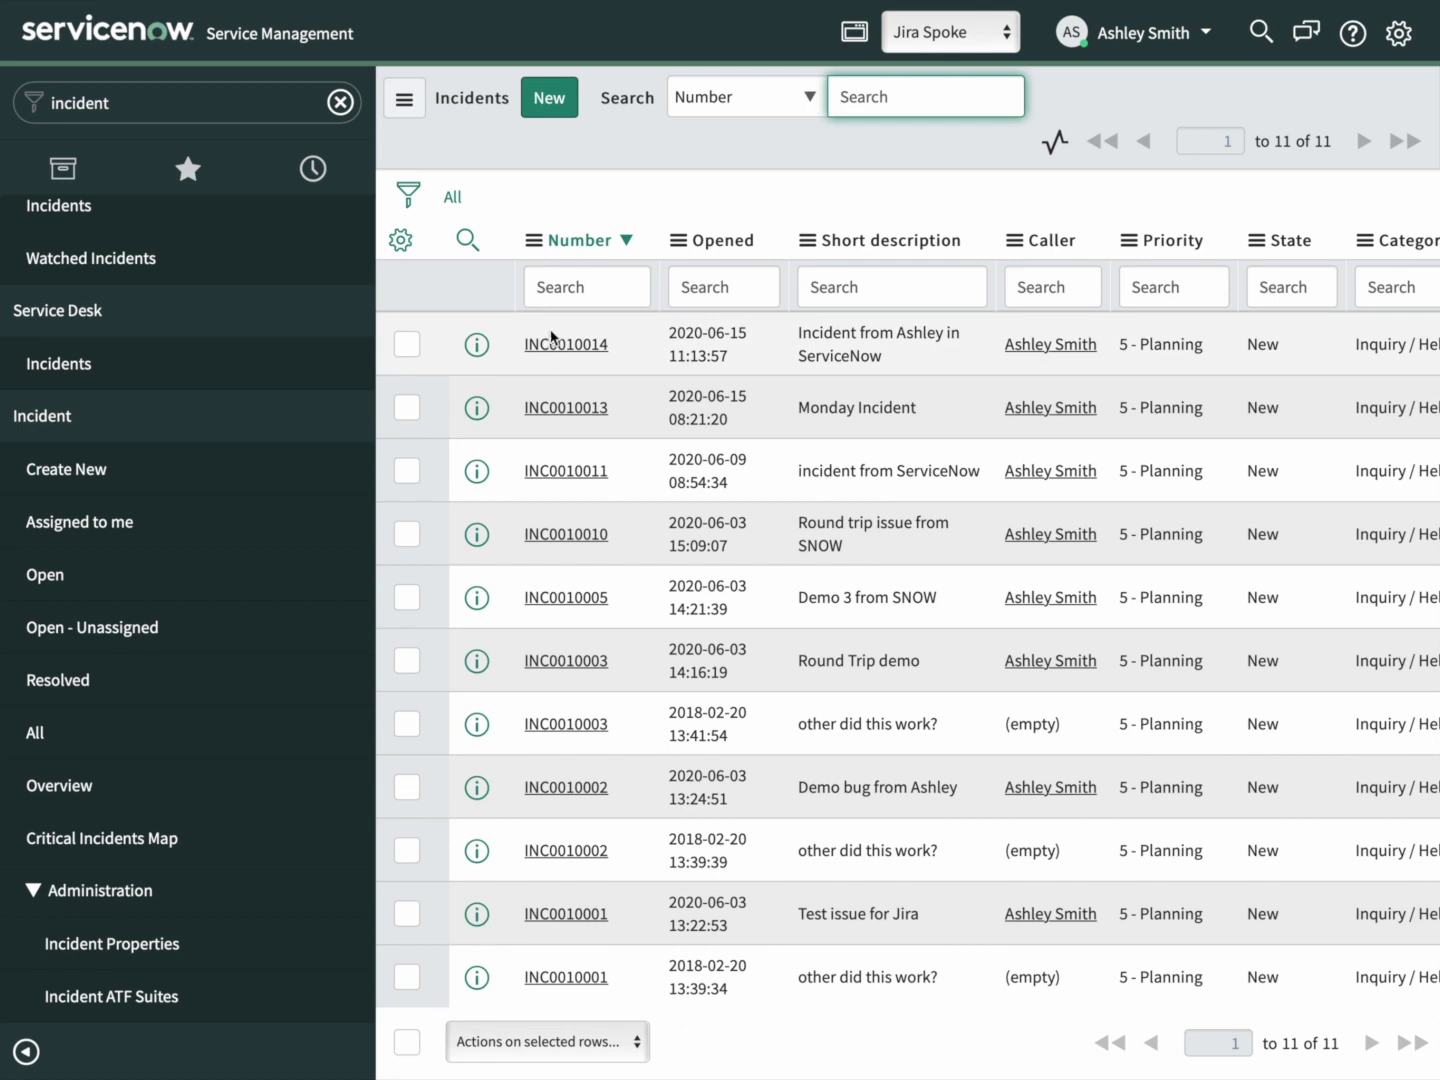
left_click(553, 345)
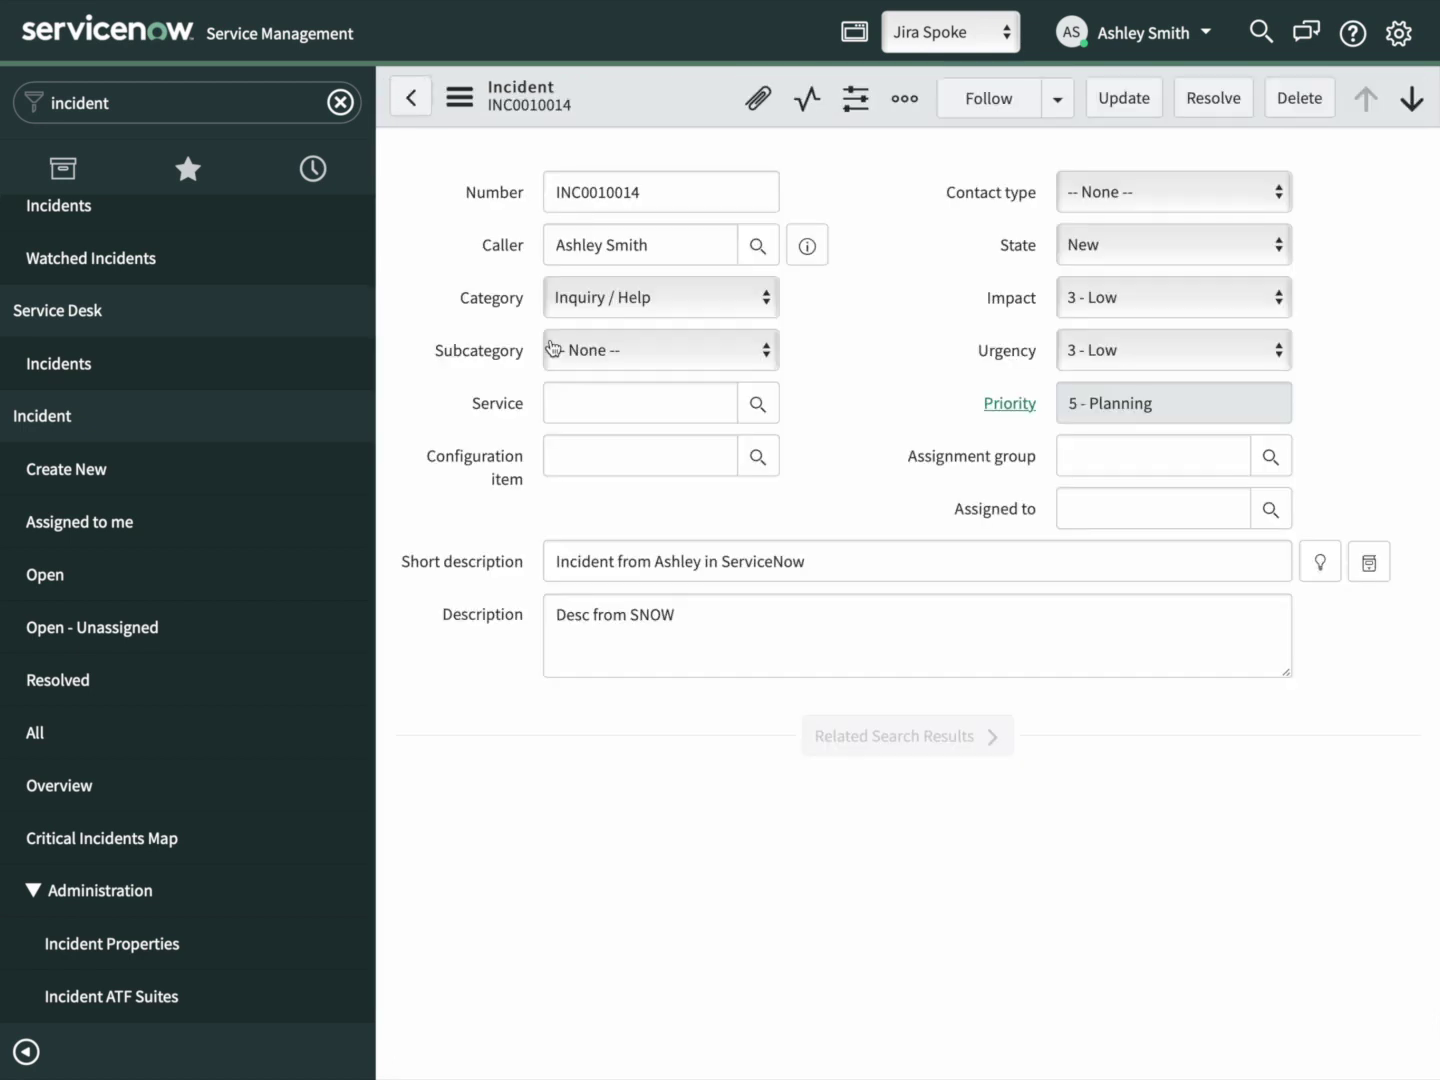
left_click_drag(813, 636, 484, 627)
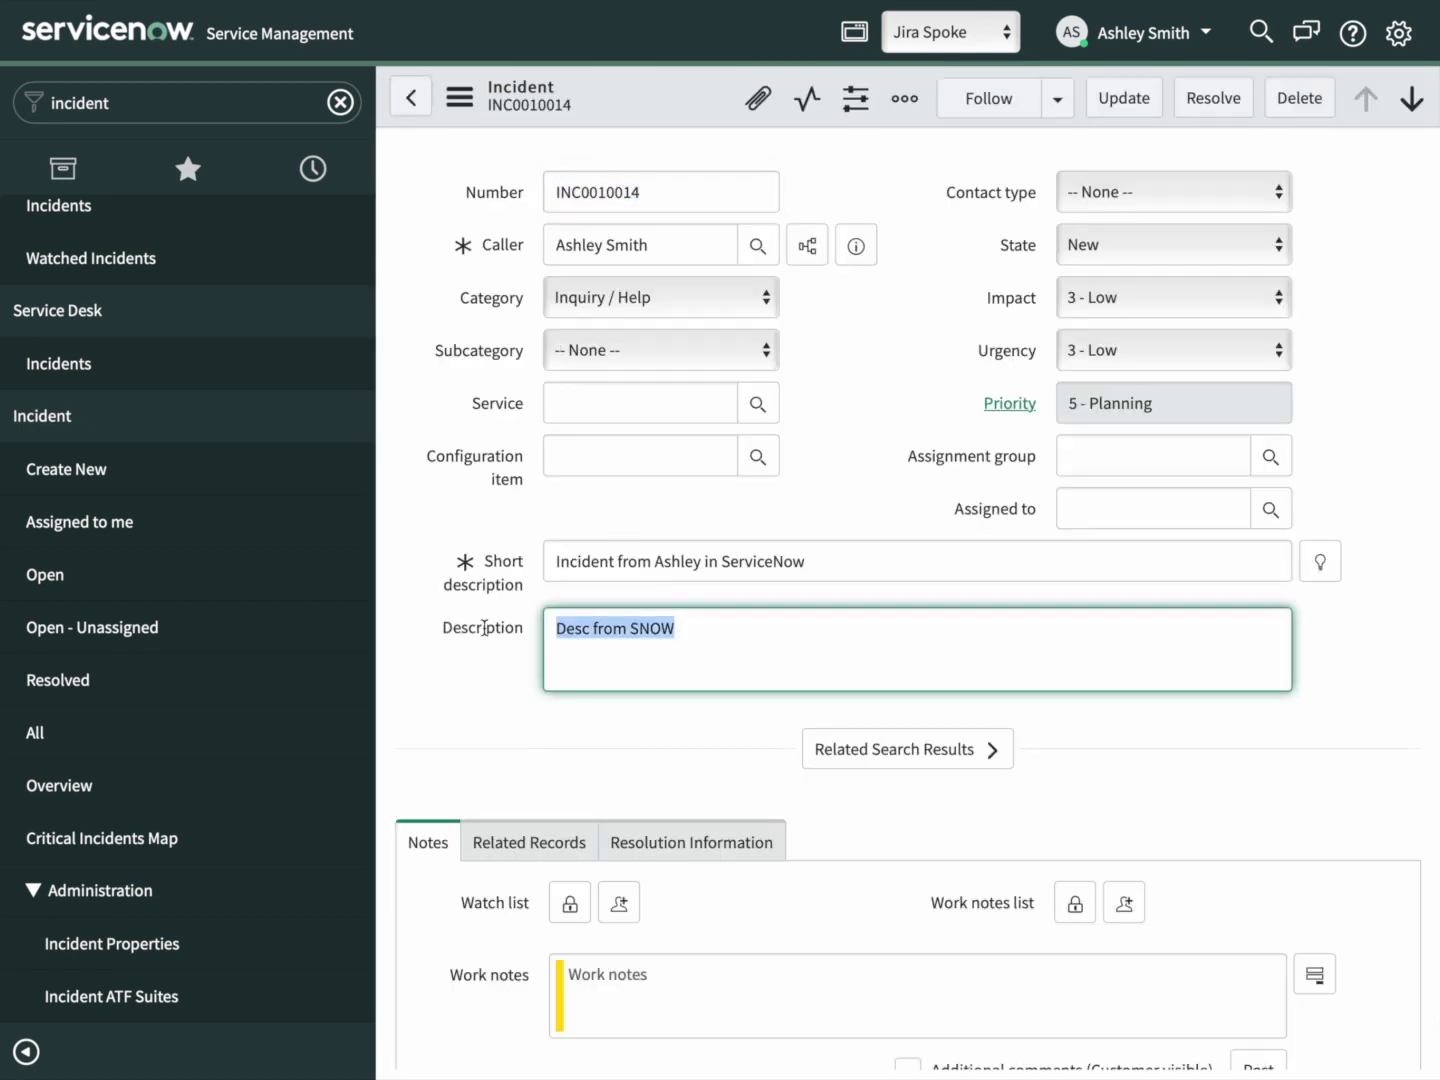
- Add a new line 'Updated from Jira' to TEST-951's description and save it
mouse_move(1255, 8)
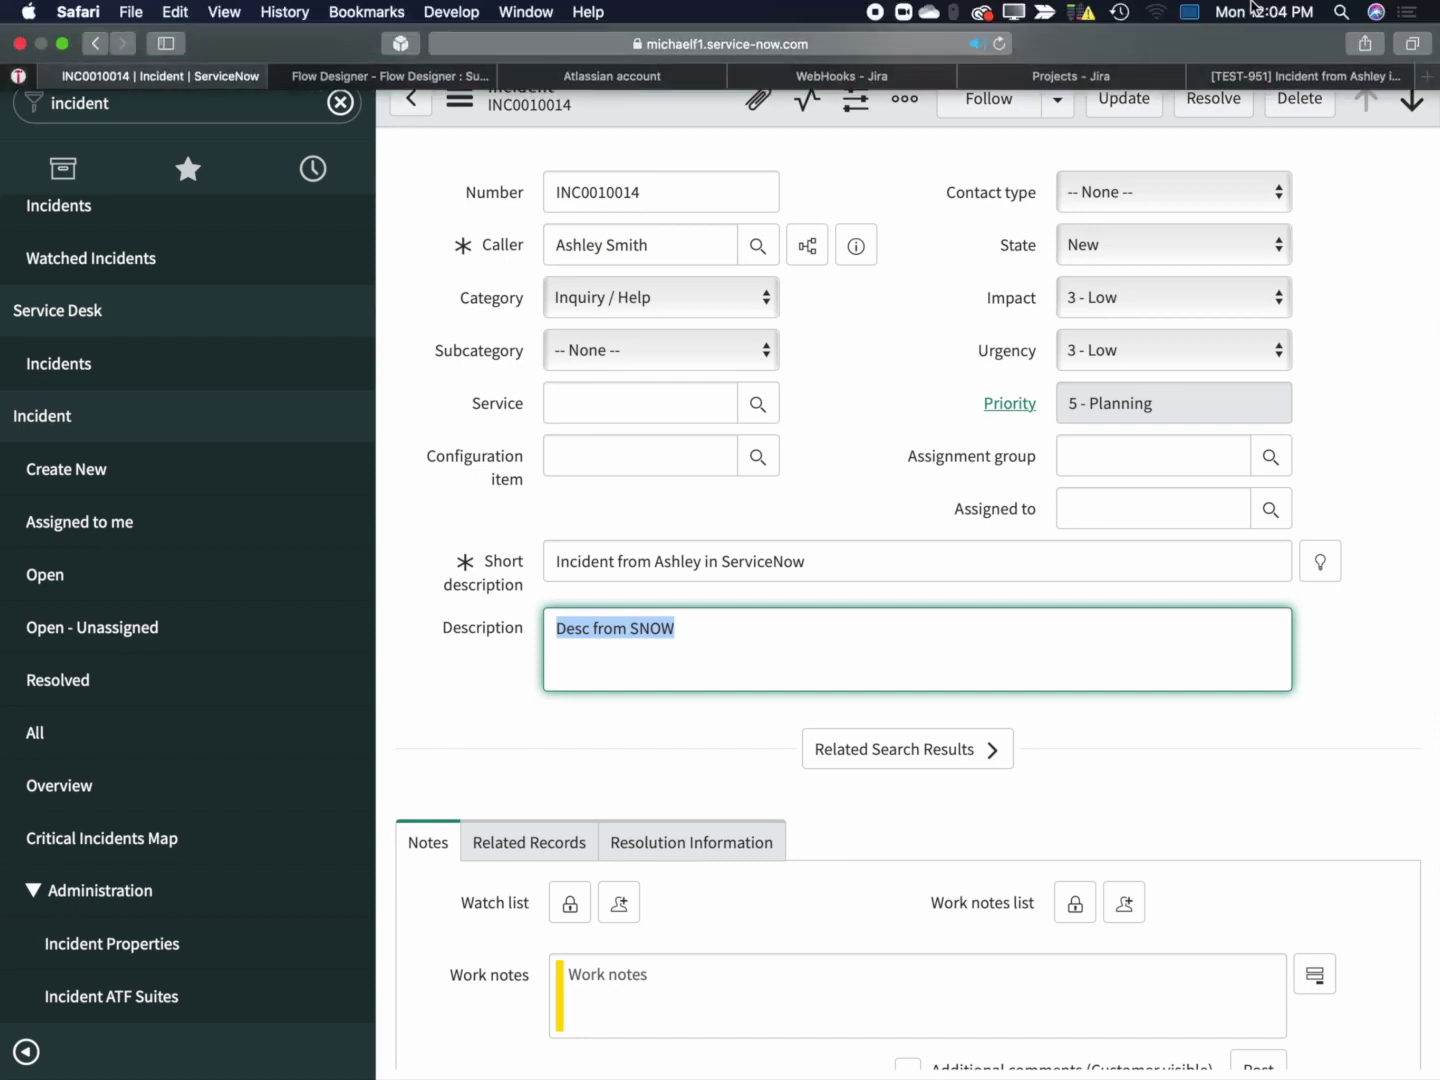
left_click(1275, 78)
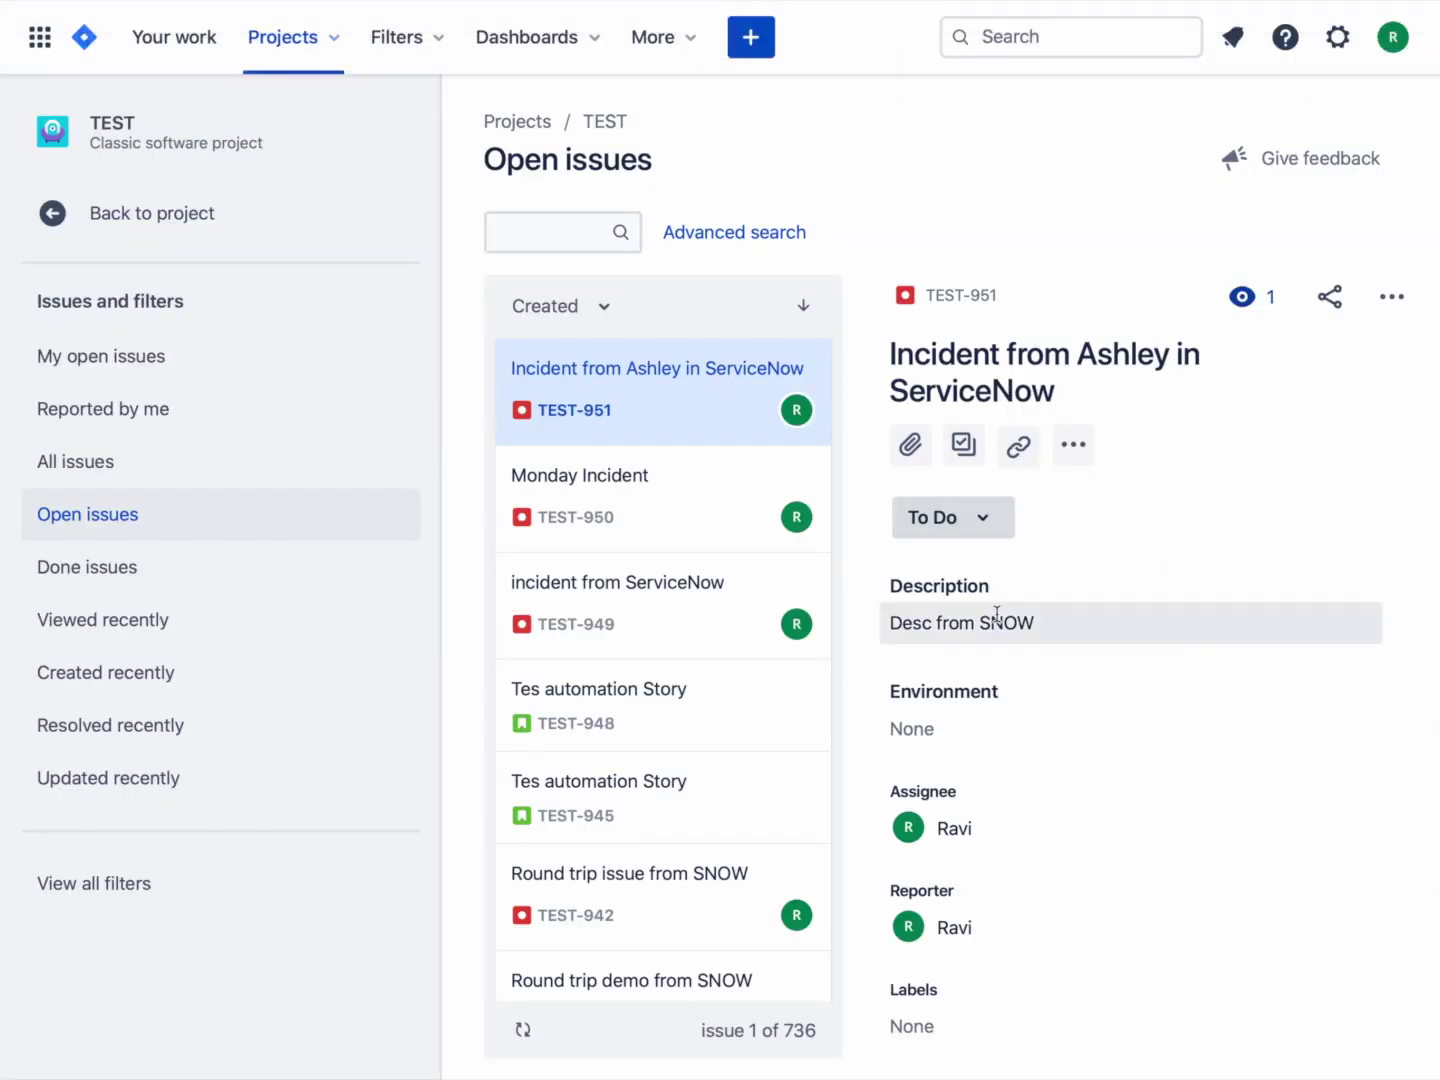
left_click(998, 622)
key("Return")
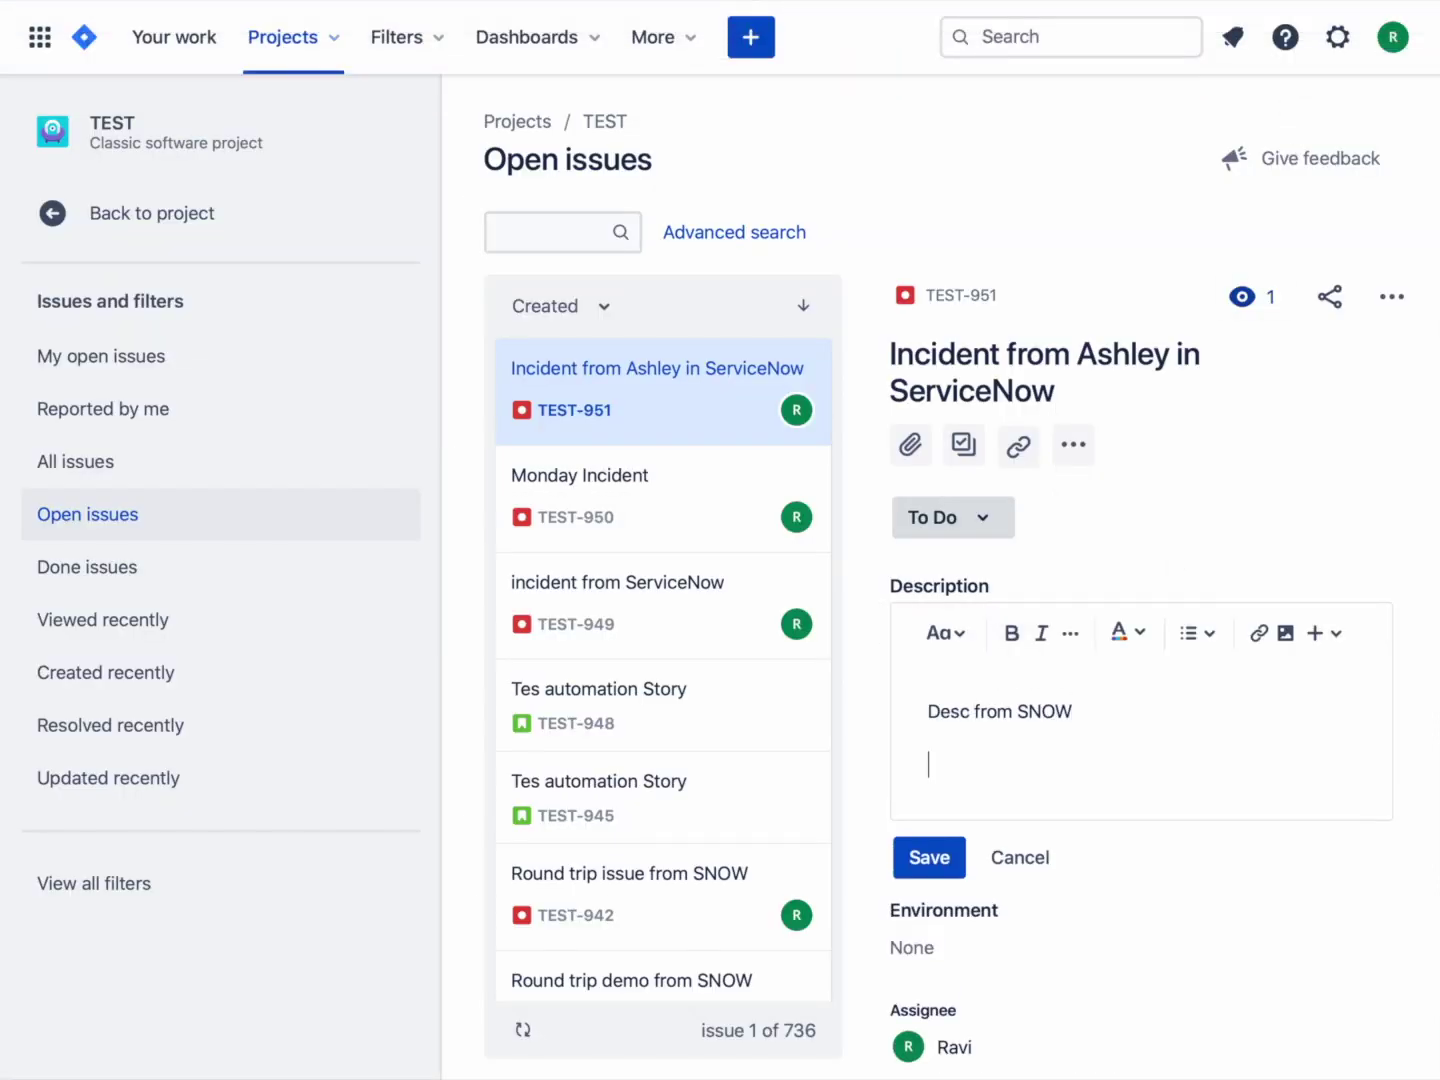
type("Upo")
type("ated from Jira")
left_click(926, 866)
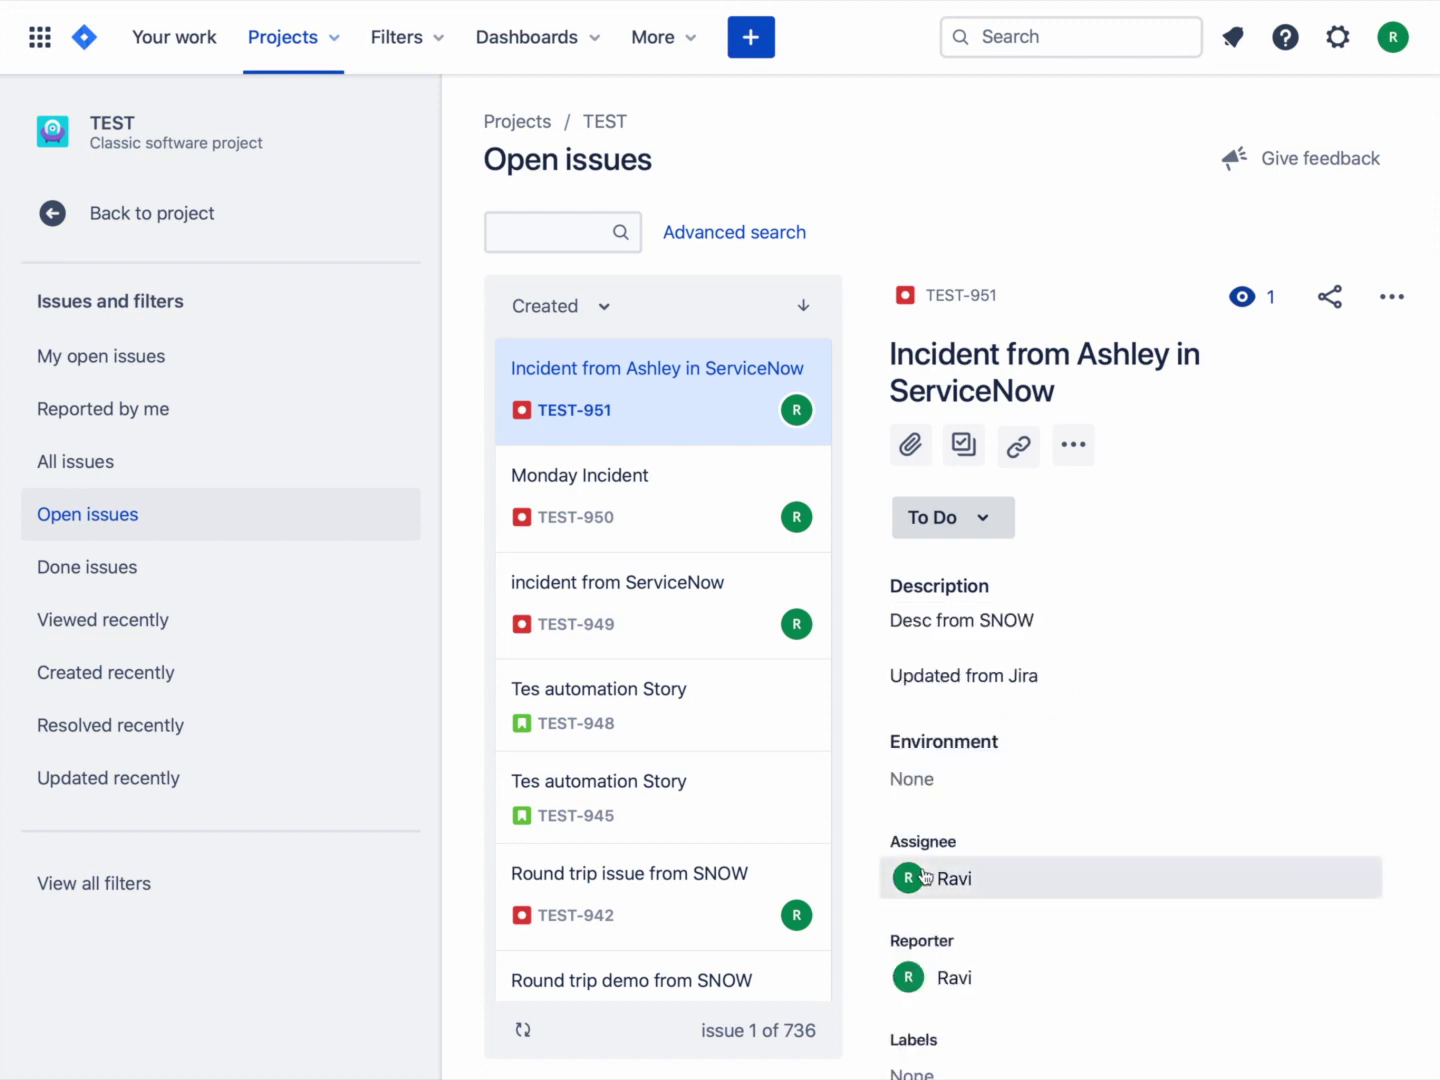
- Open the latest Demo Webhook Handler run from the subflow's Executions list
mouse_move(575, 5)
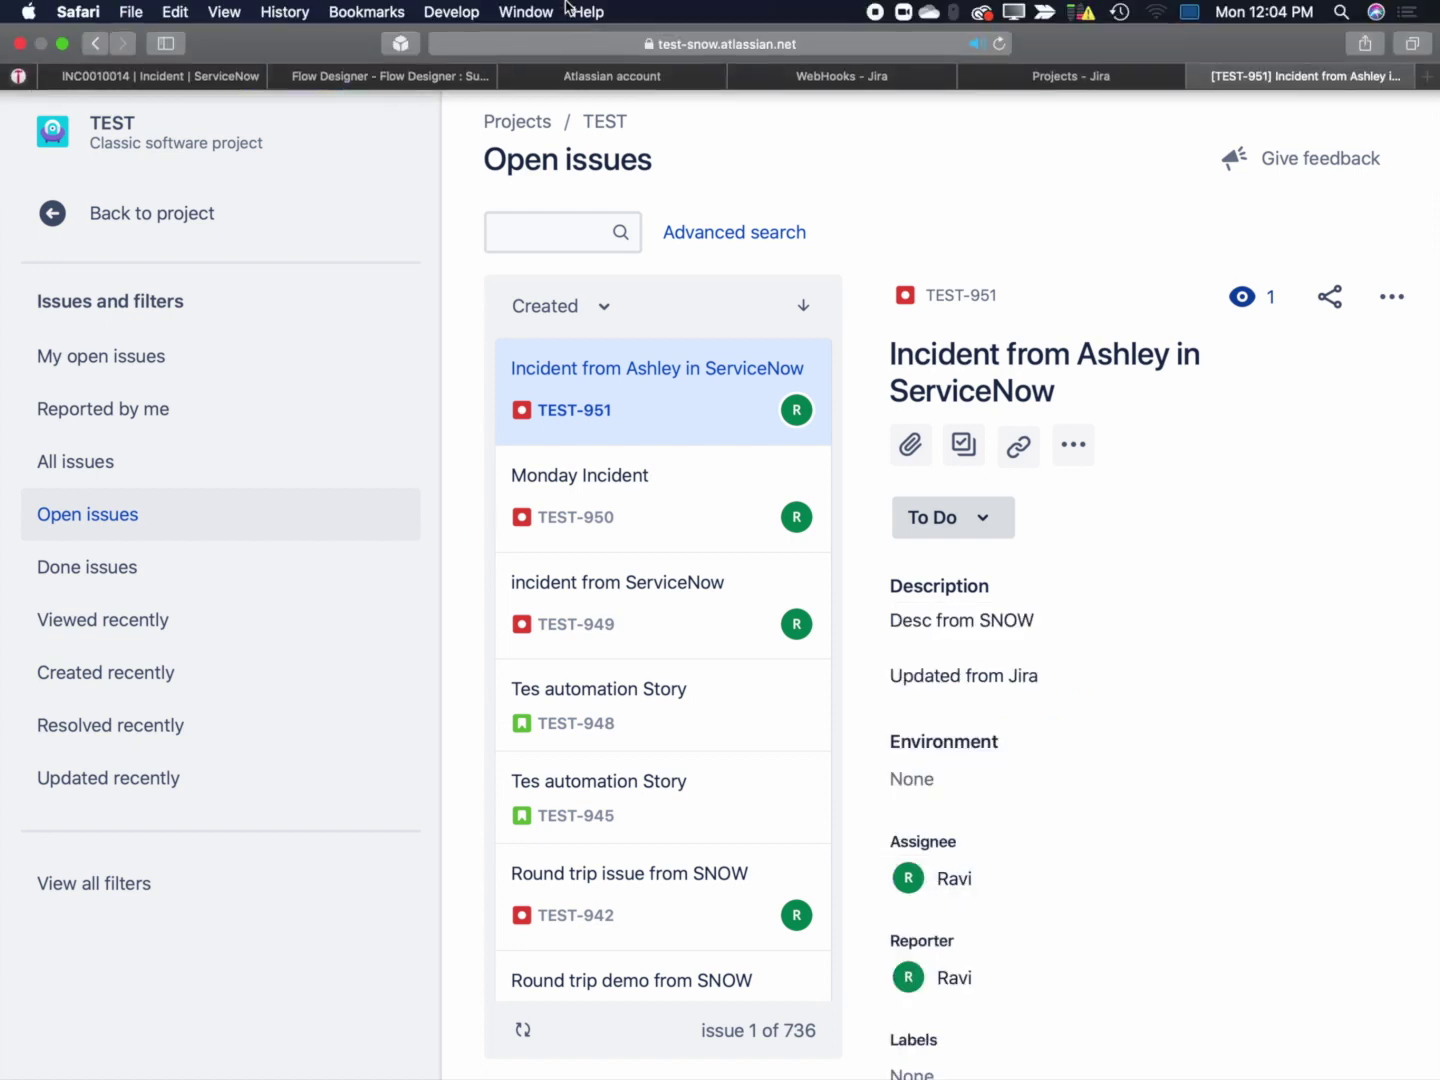
left_click(352, 82)
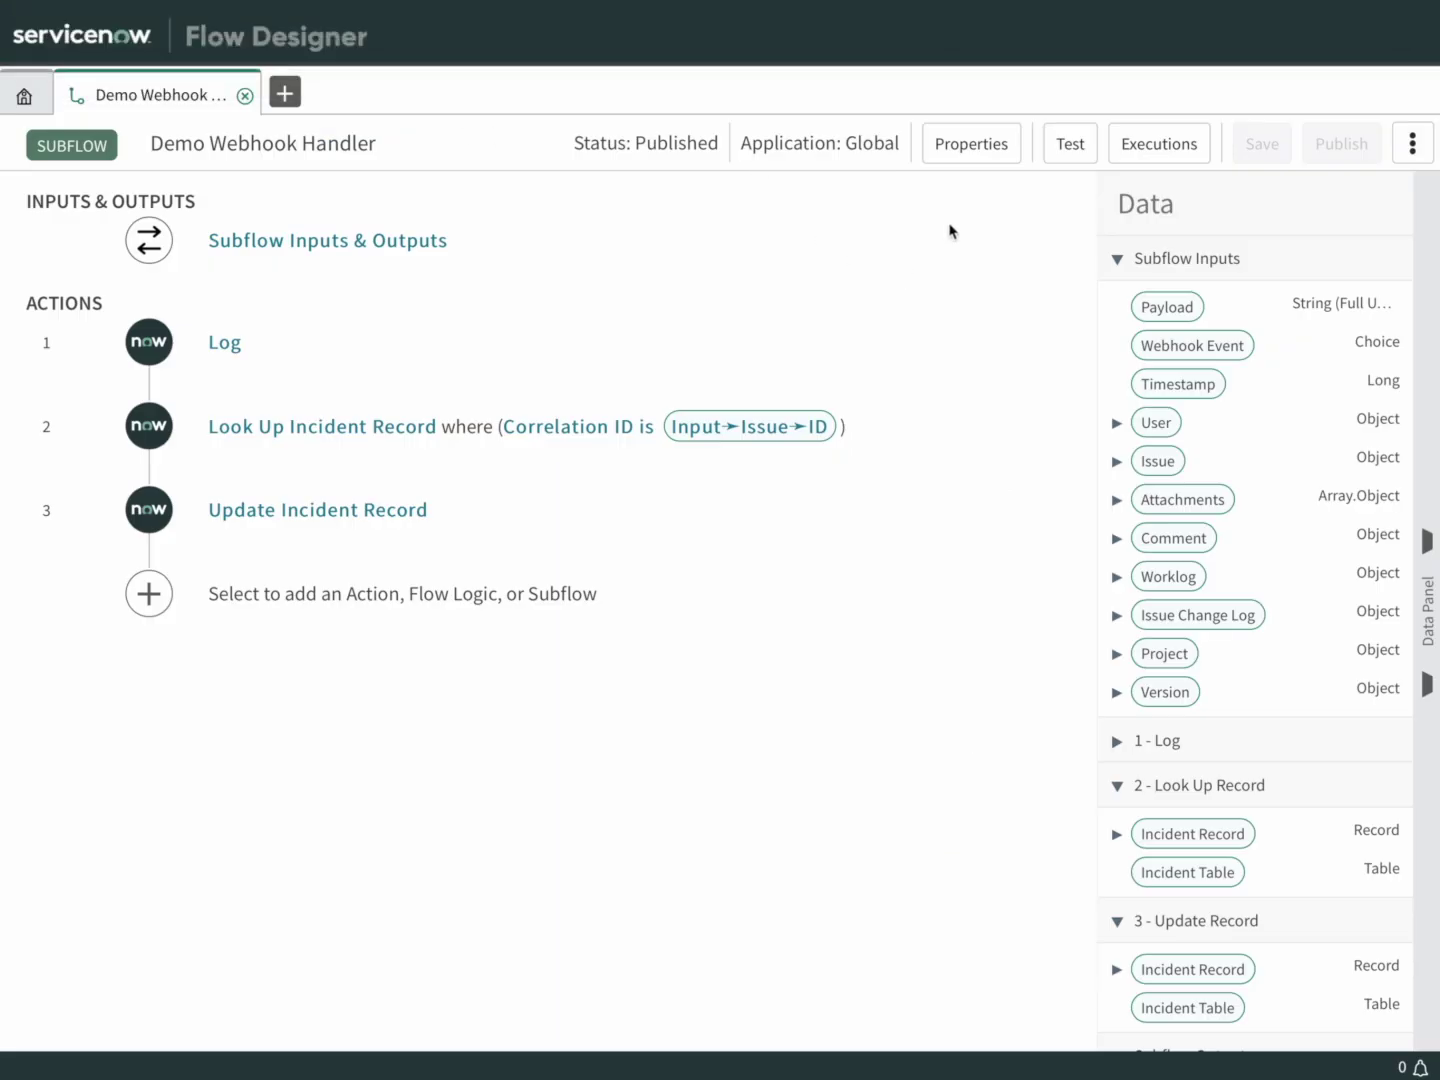
left_click(1165, 141)
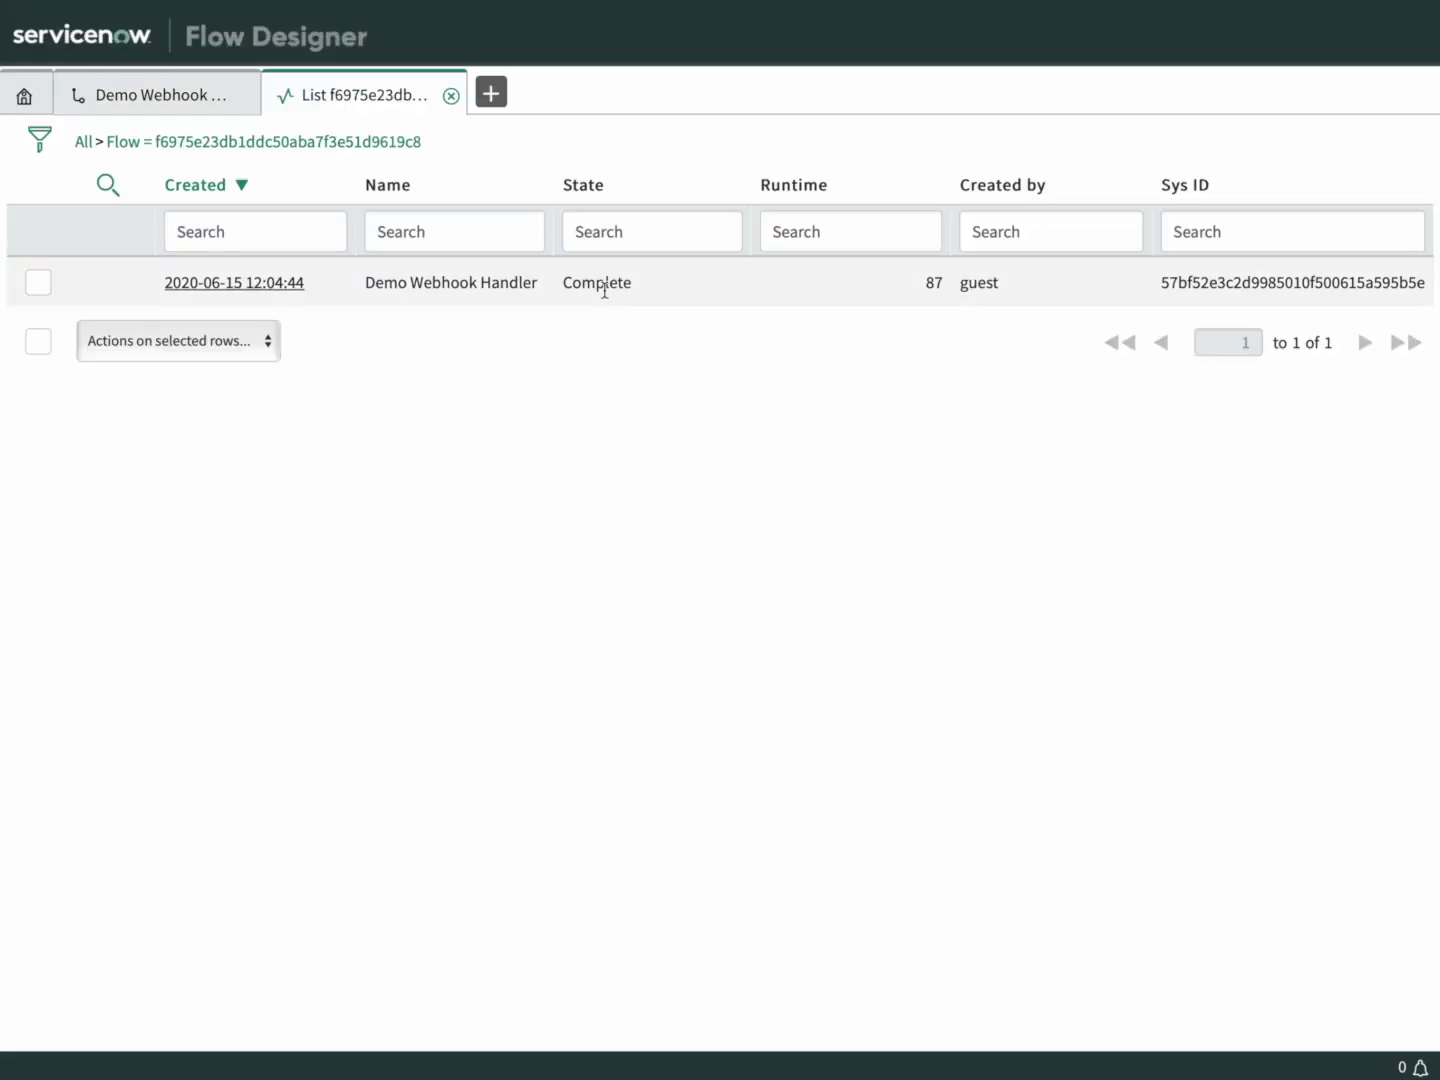
left_click(267, 286)
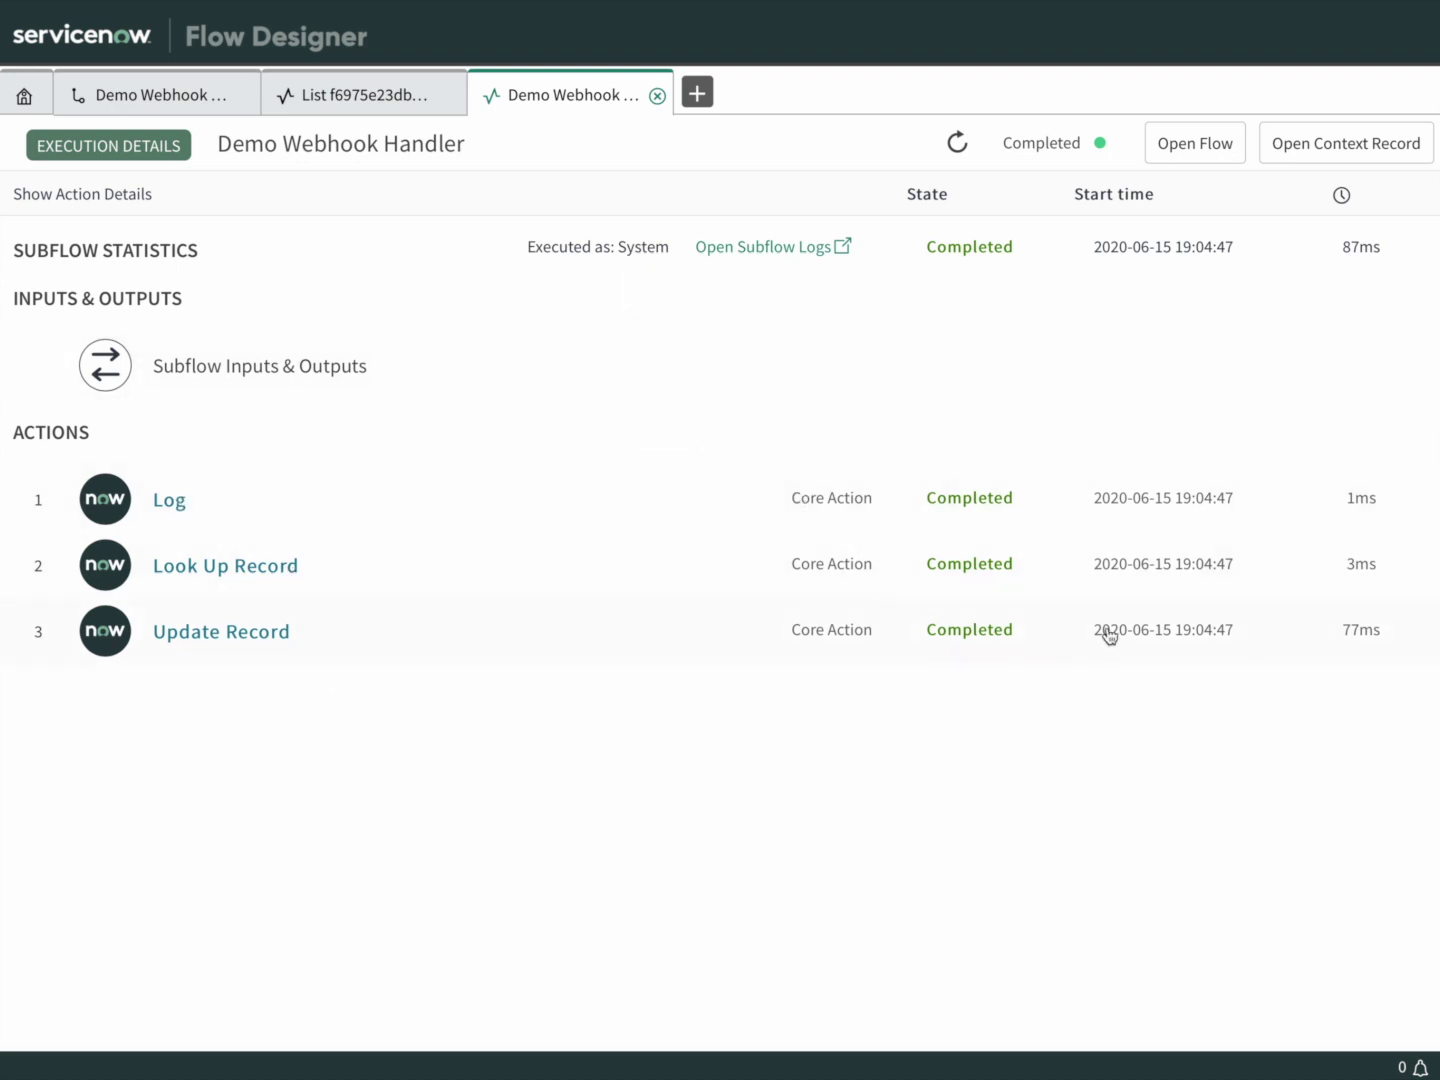
- Reload incident INC0010014 and highlight the new 'Updated from Jira' line below 'Desc from SNOW'
mouse_move(536, 3)
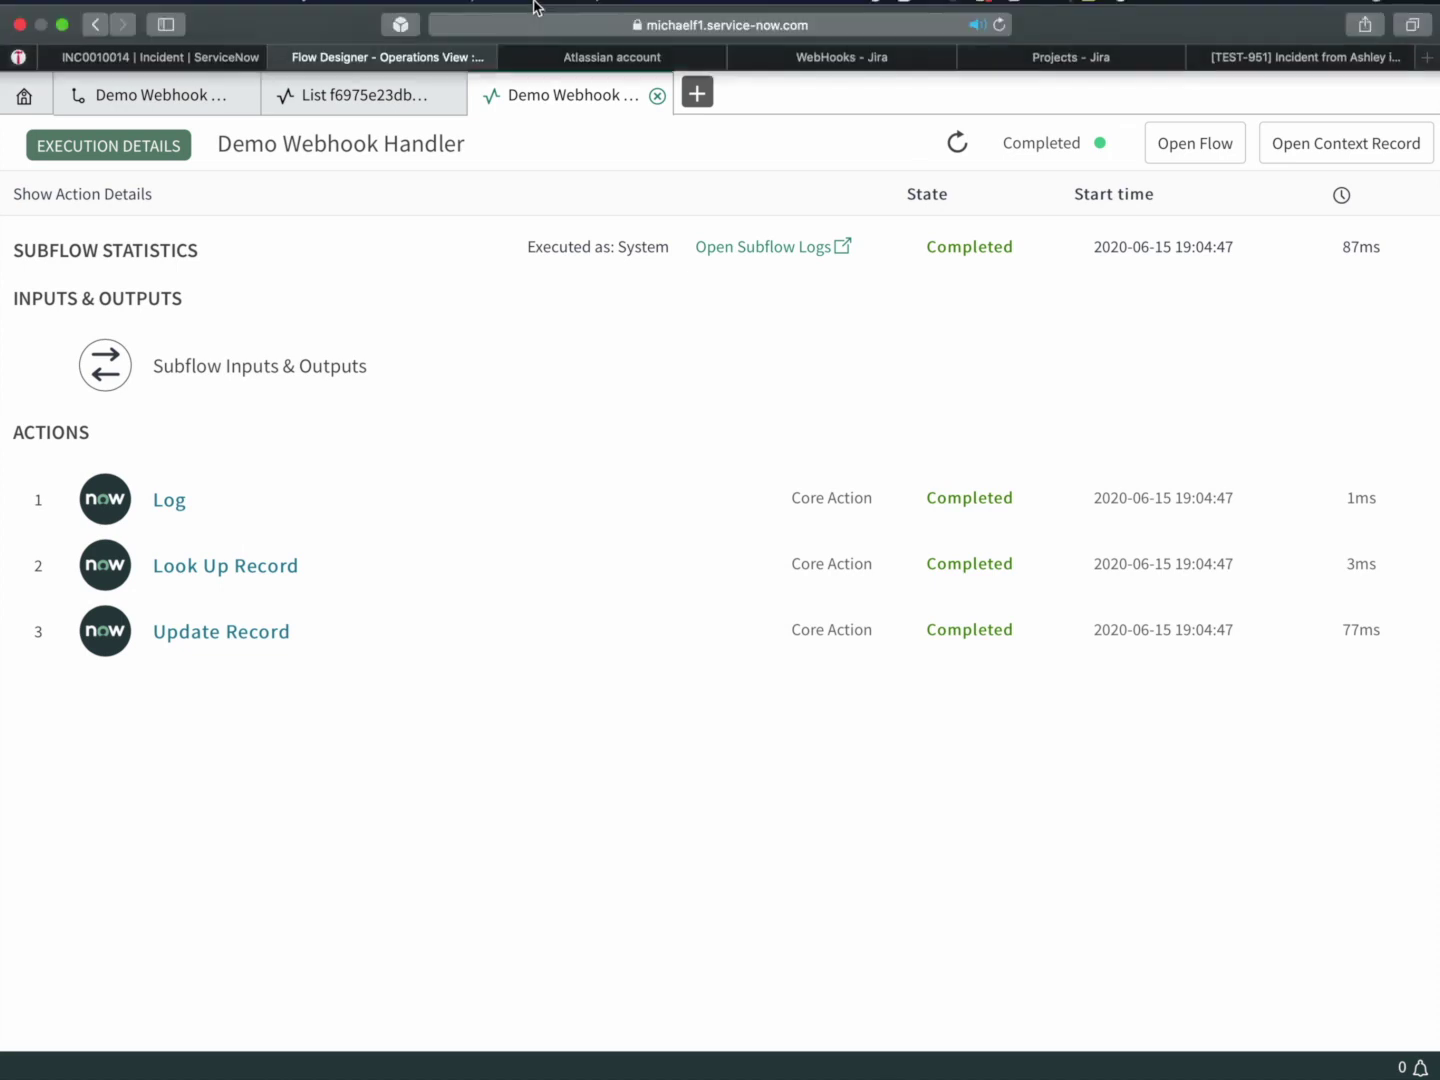
left_click(220, 80)
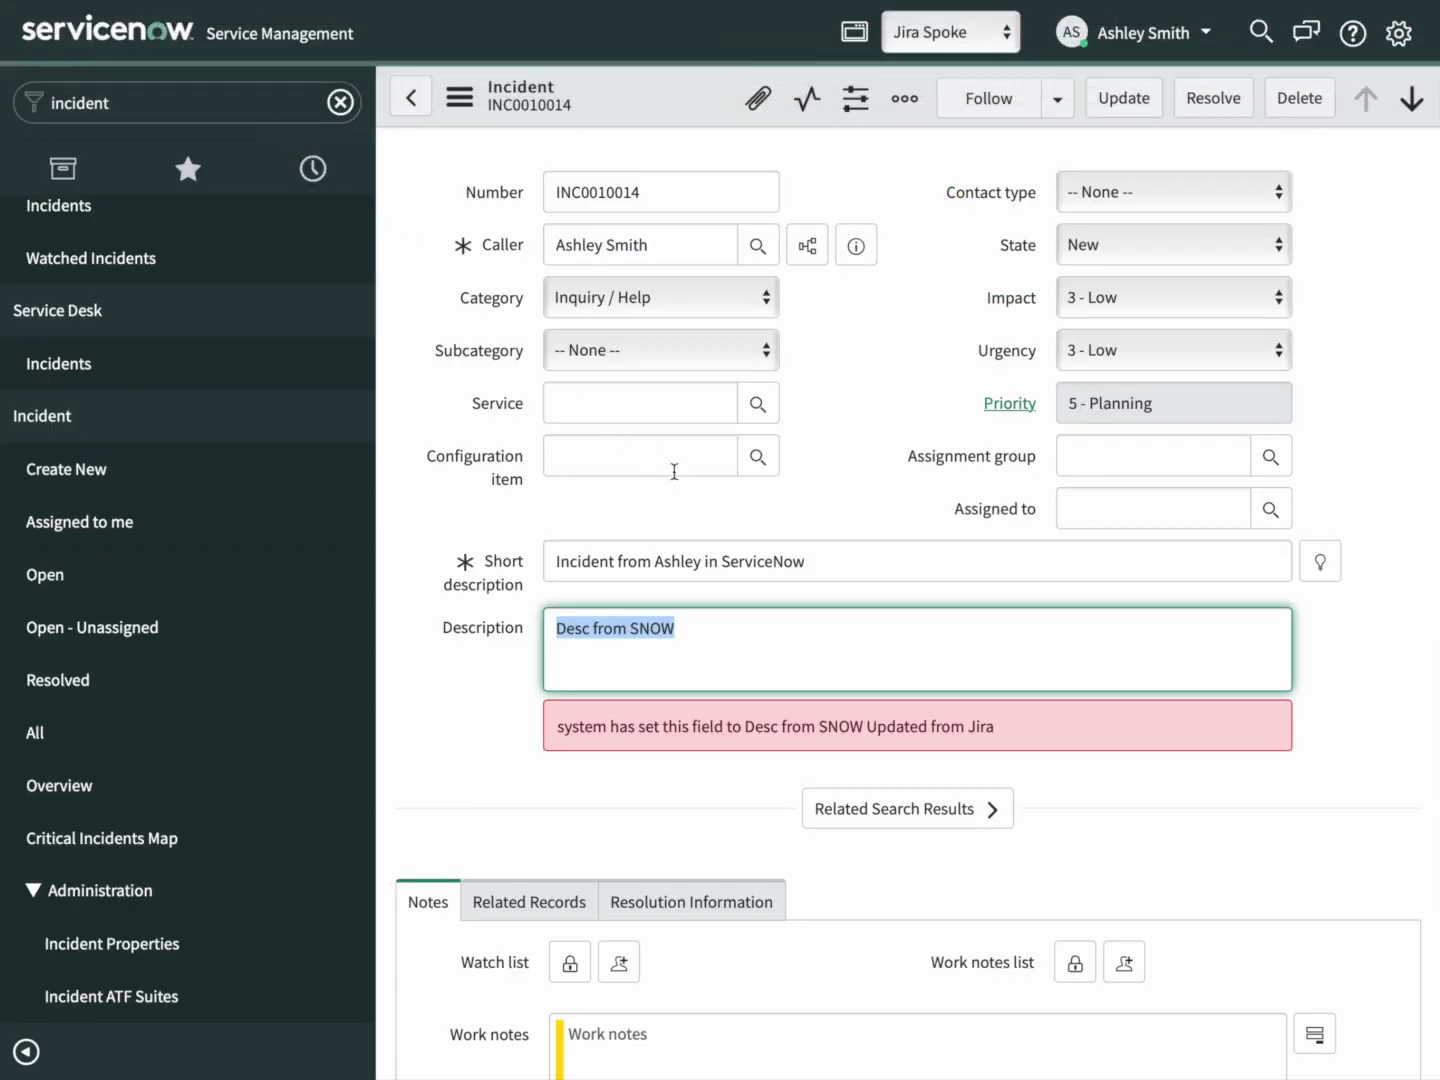
key("super+r")
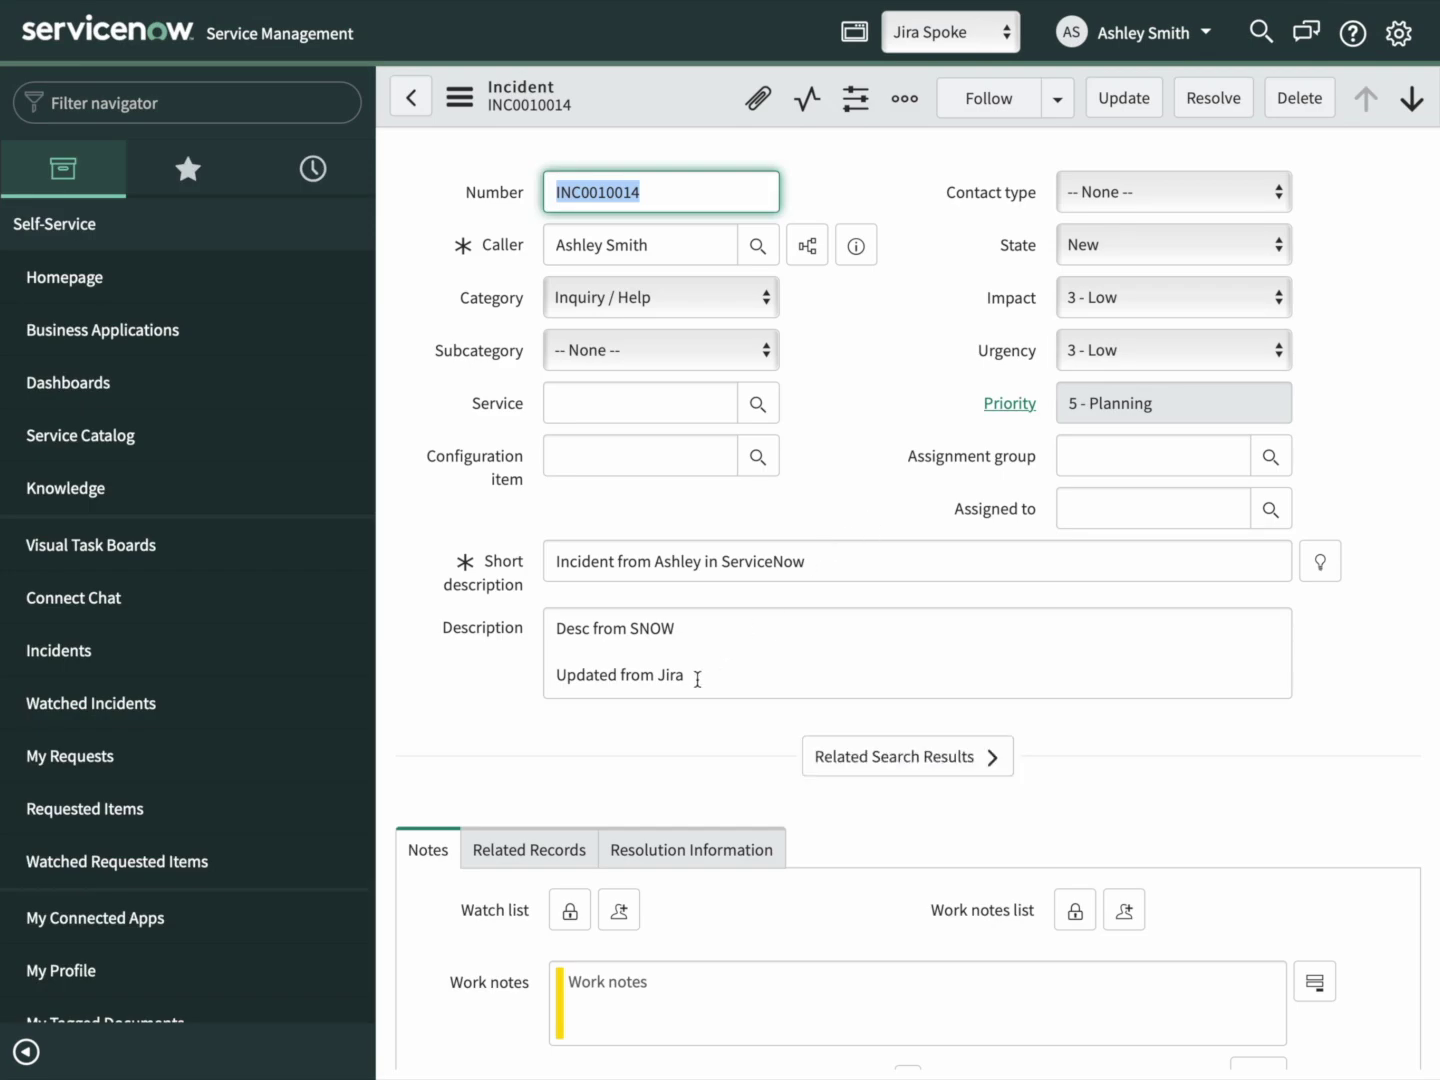
double_click(704, 680)
triple_click(704, 680)
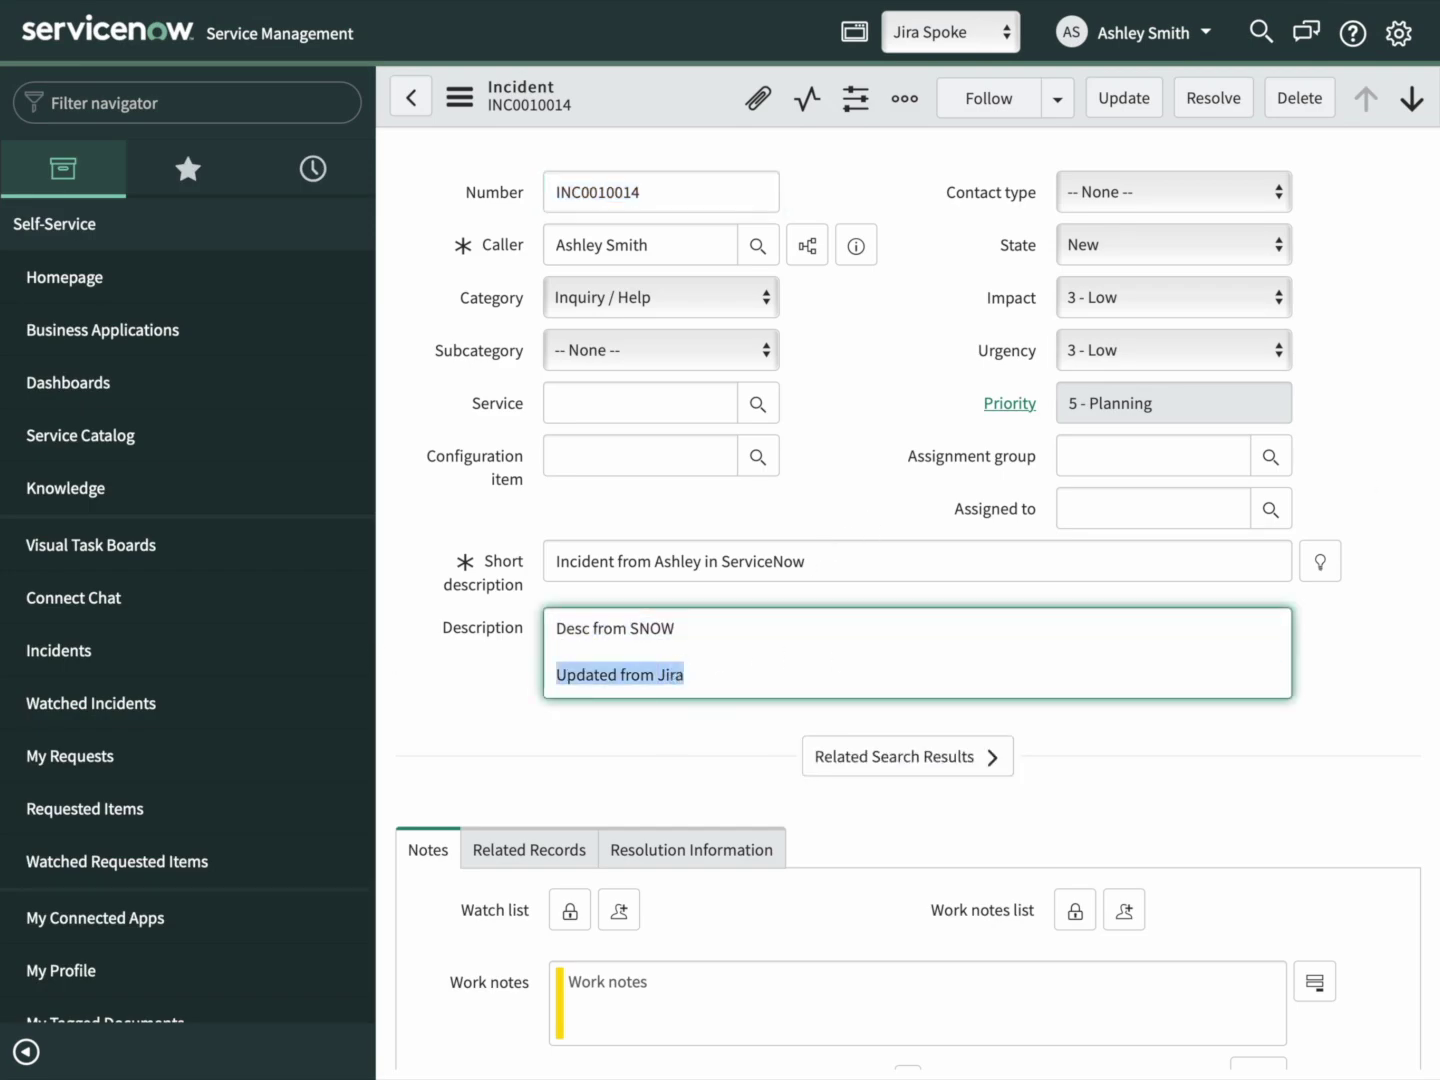